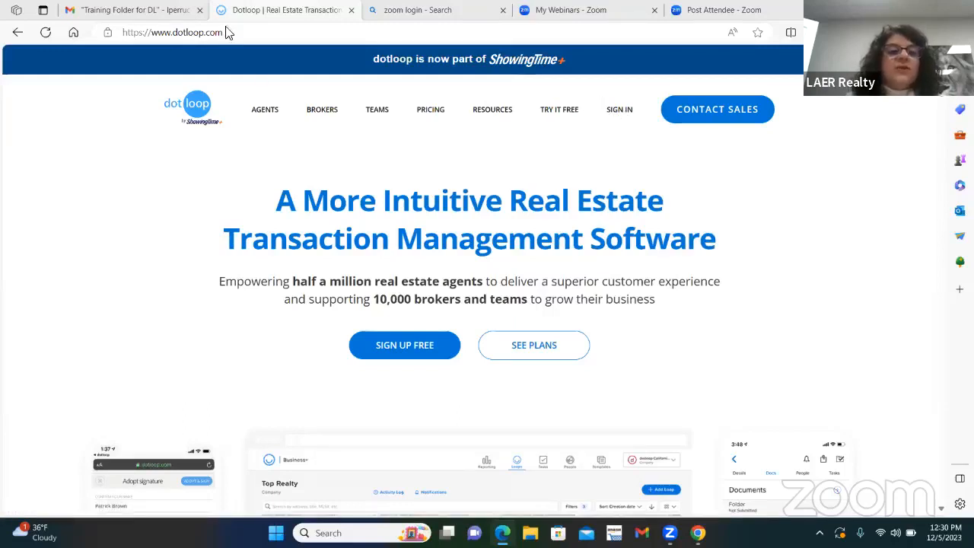
Step: Sign in to the dotloop account with the saved e-mail address and the account password
{"action": "left_click", "coordinate": [619, 112]}
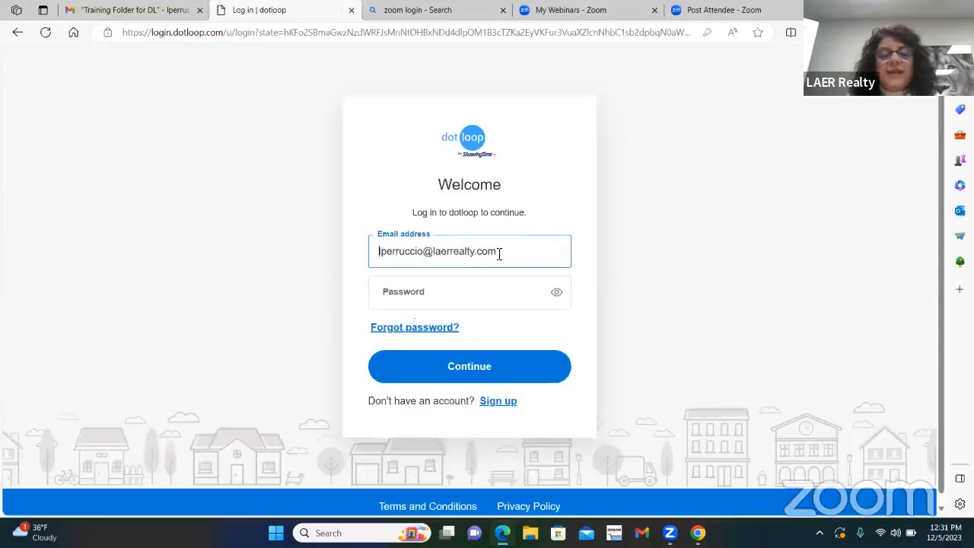
{"action": "left_click", "coordinate": [474, 371]}
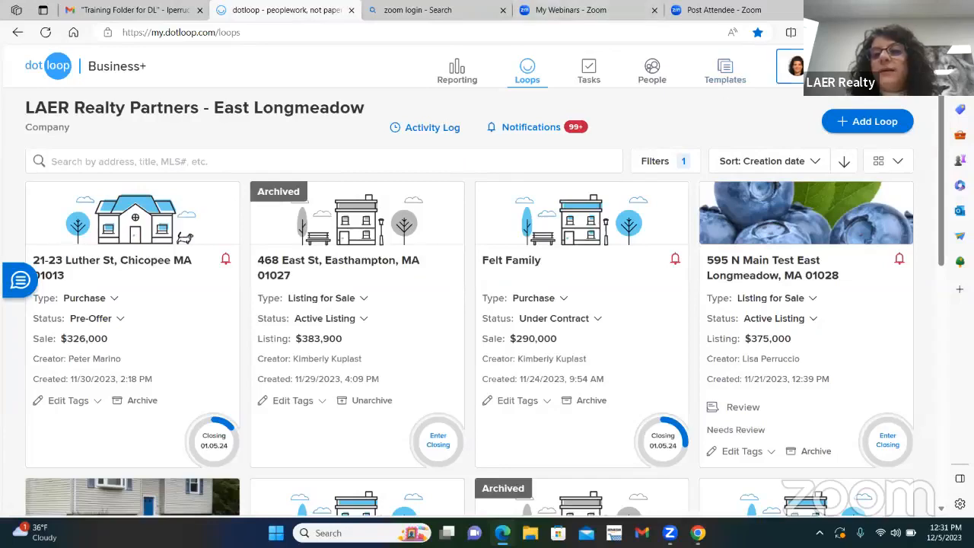
Step: Switch the active profile to Training Profile of the East Longmeadow Office
{"action": "left_click", "coordinate": [795, 66]}
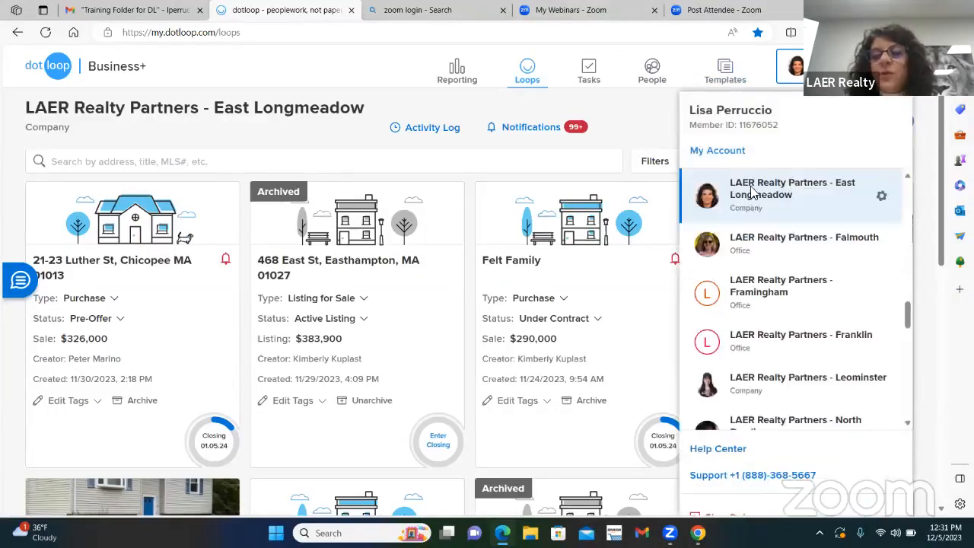
{"action": "scroll", "coordinate": [731, 213], "scroll_direction": "up", "scroll_amount": 10}
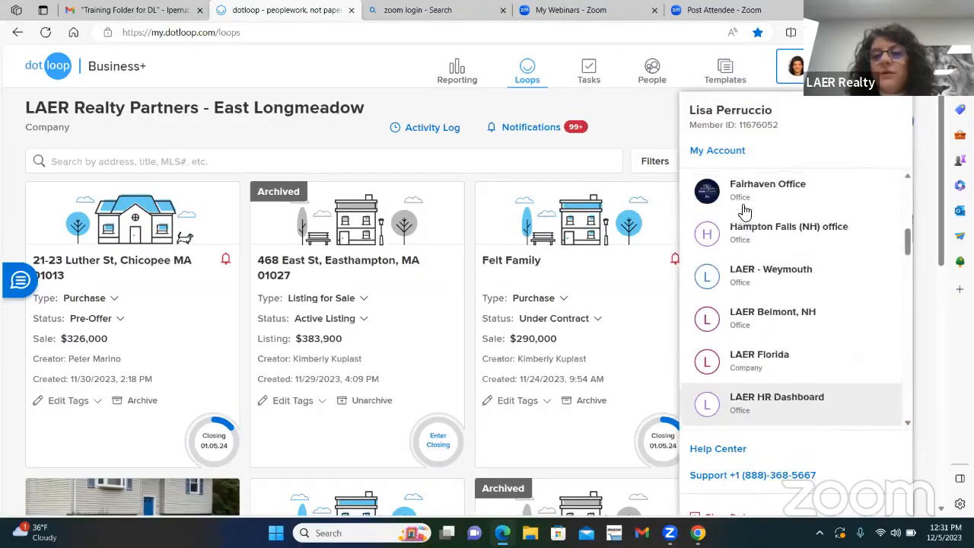
{"action": "scroll", "coordinate": [743, 213], "scroll_direction": "up", "scroll_amount": 5}
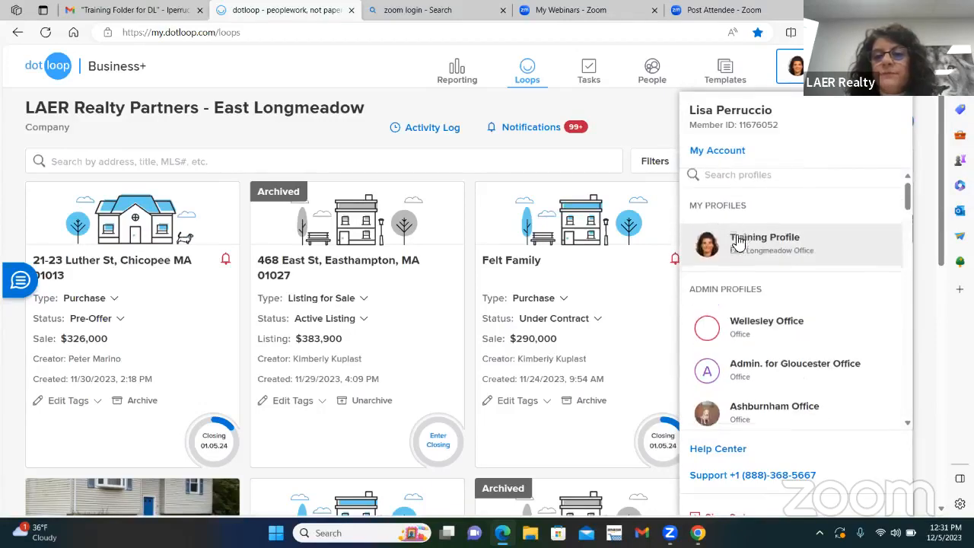
{"action": "left_click", "coordinate": [749, 251]}
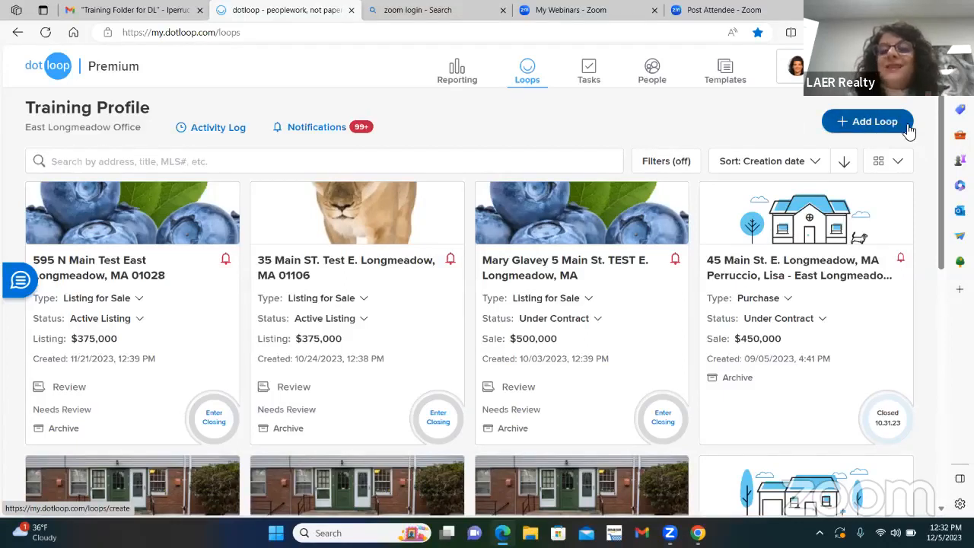
Step: Start a new loop, enter the clients' name as the loop name, and continue to the template stage
{"action": "left_click", "coordinate": [851, 124]}
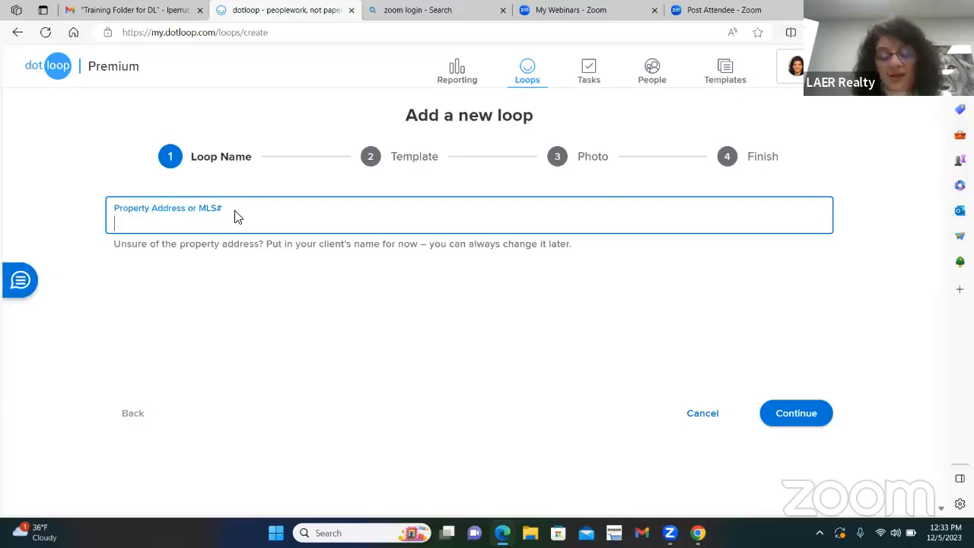
{"action": "type", "text": "Mr"}
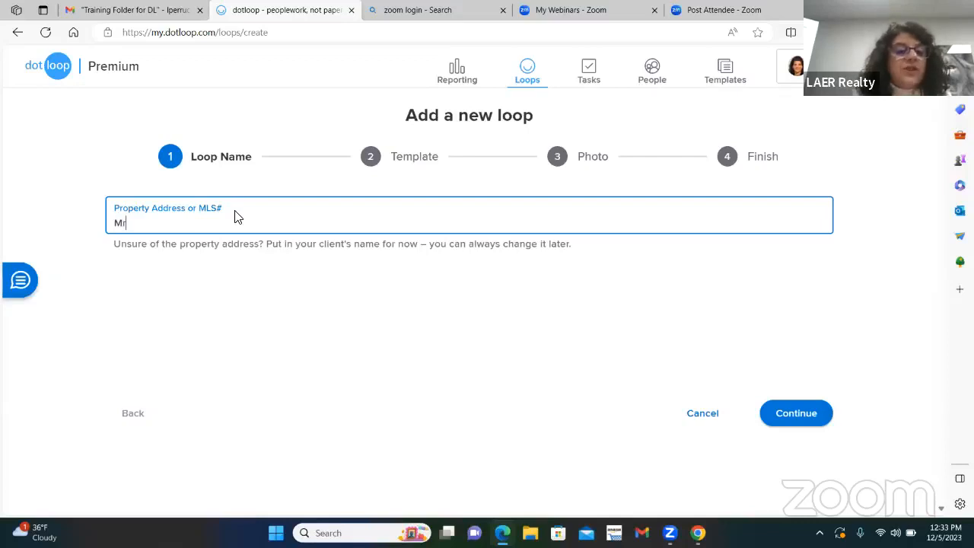
{"action": "type", "text": ". Mrs. John "}
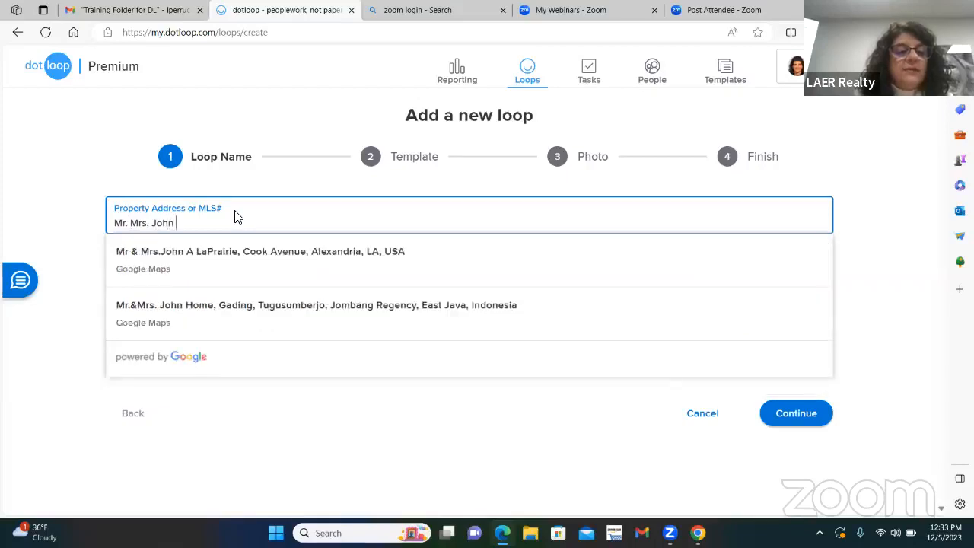
{"action": "type", "text": "Sith"}
{"action": "key", "text": "BackSpace"}
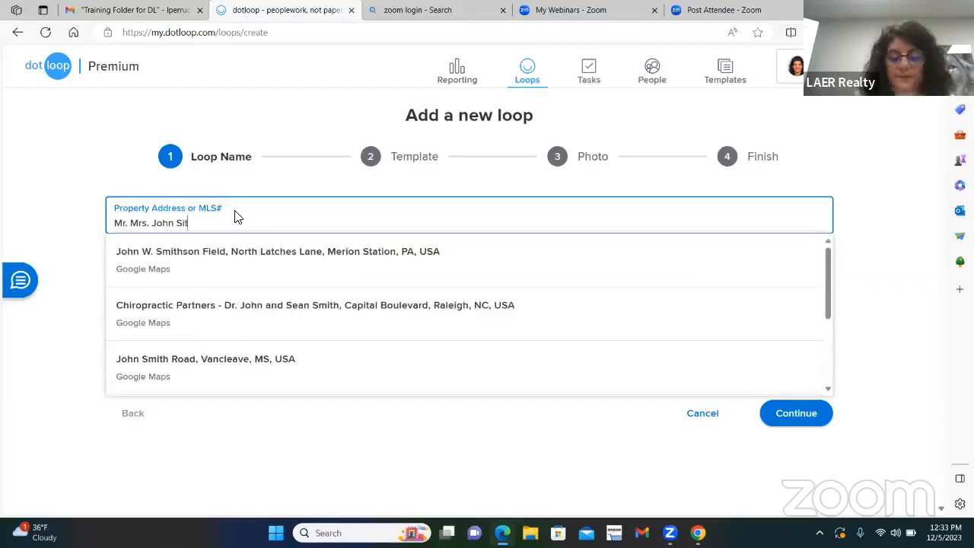
{"action": "key", "text": "BackSpace"}
{"action": "key", "text": "BackSpace"}
{"action": "type", "text": "mth"}
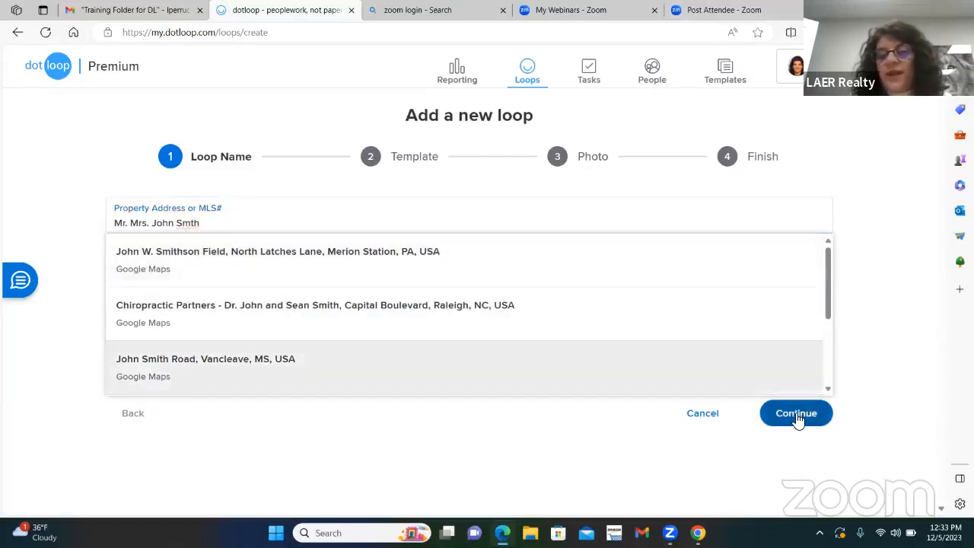
{"action": "left_click", "coordinate": [798, 417]}
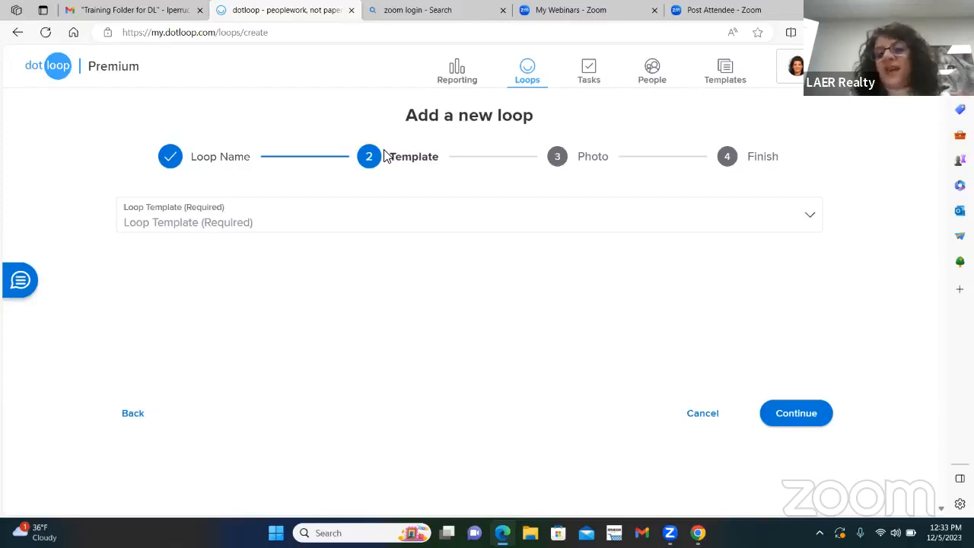
Step: Review the available loop templates, choose MA - BUYER TEMPLATES, and continue to the photo stage
{"action": "left_click", "coordinate": [812, 220]}
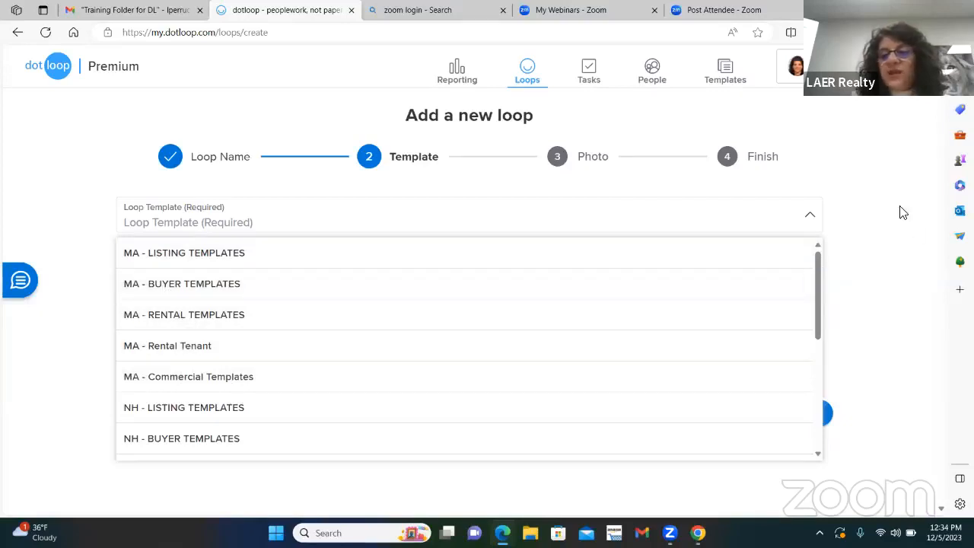
{"action": "left_click_drag", "start_coordinate": [817, 261], "coordinate": [808, 323]}
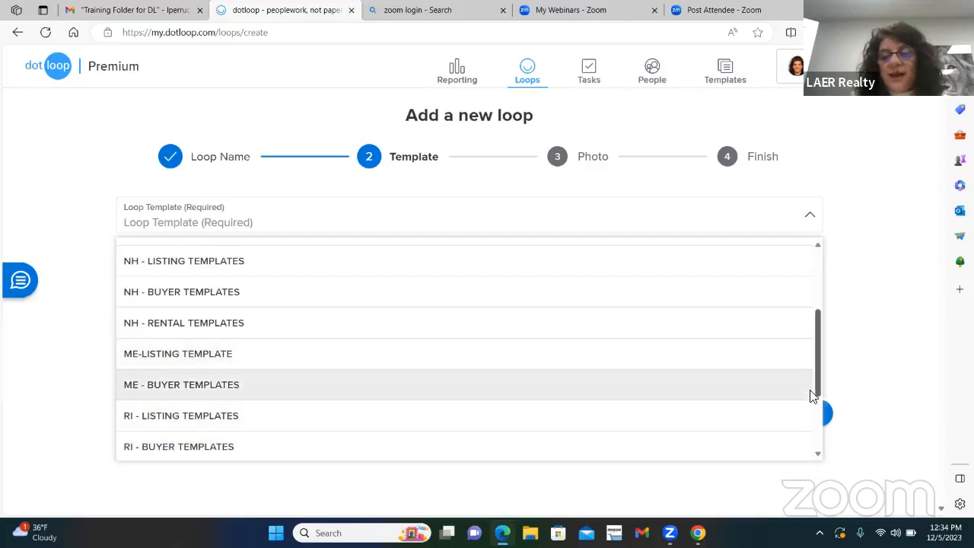
{"action": "left_click_drag", "start_coordinate": [813, 391], "coordinate": [815, 450]}
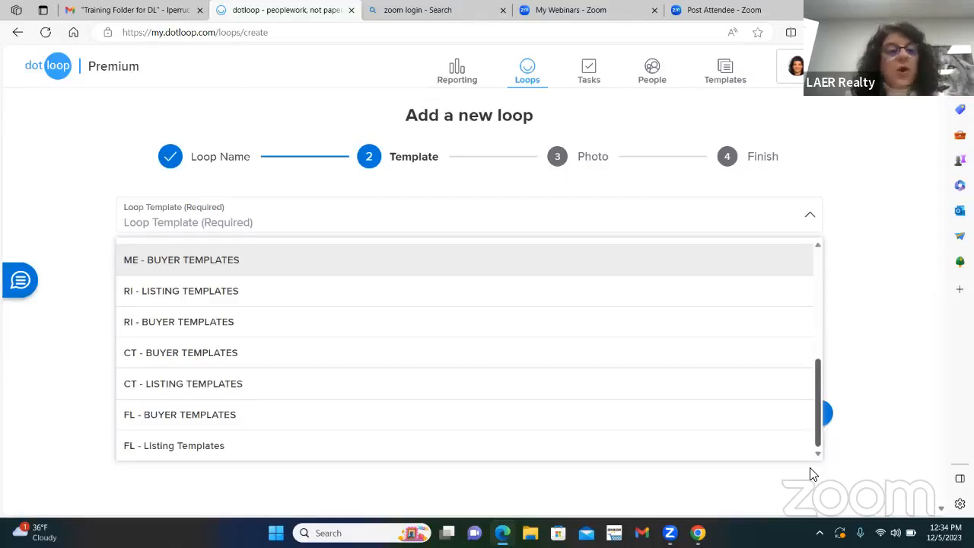
{"action": "left_click_drag", "start_coordinate": [810, 468], "coordinate": [825, 255]}
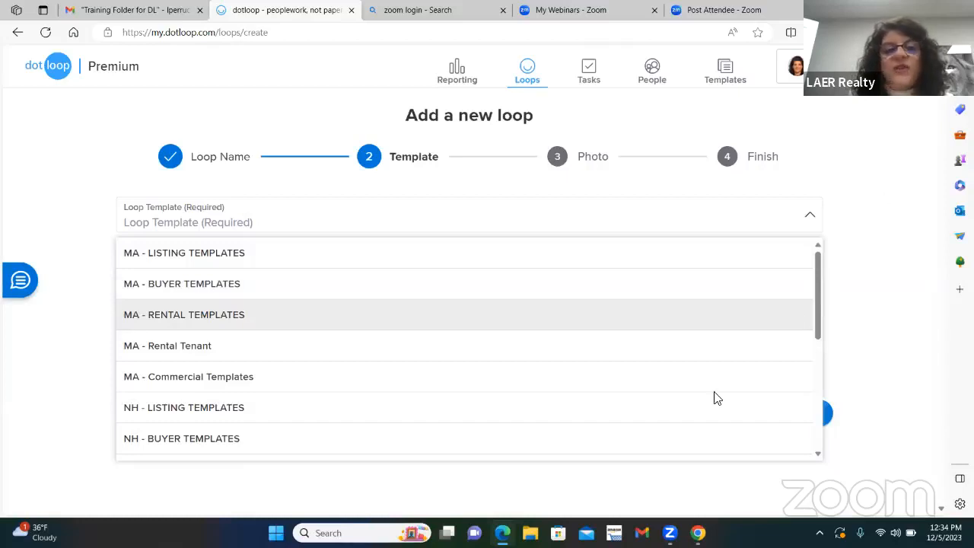
{"action": "left_click", "coordinate": [399, 157]}
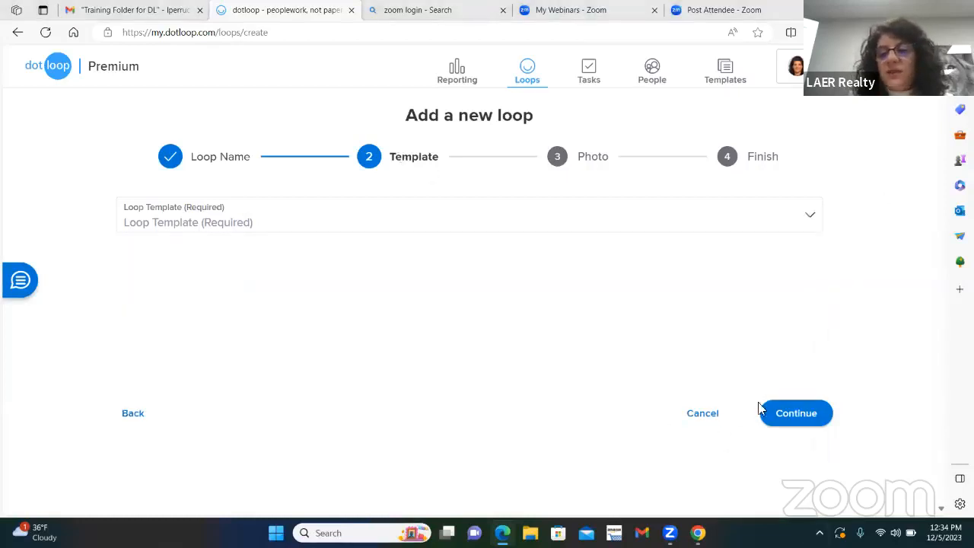
{"action": "left_click", "coordinate": [781, 413]}
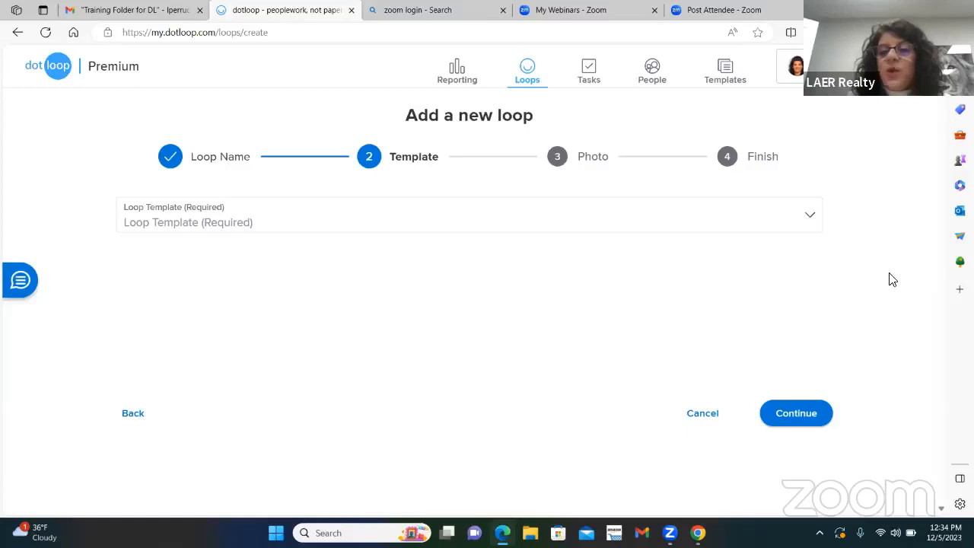
{"action": "left_click", "coordinate": [809, 221]}
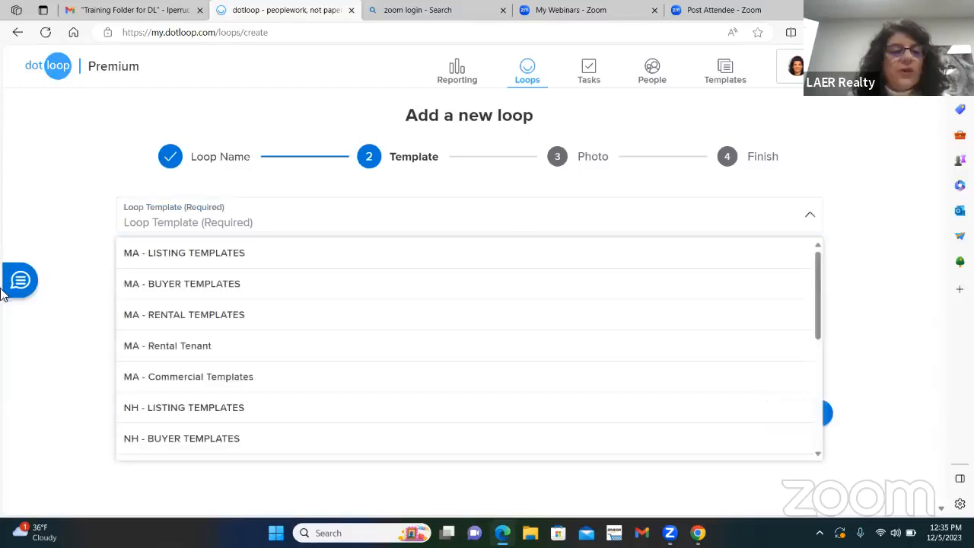
{"action": "left_click", "coordinate": [216, 285]}
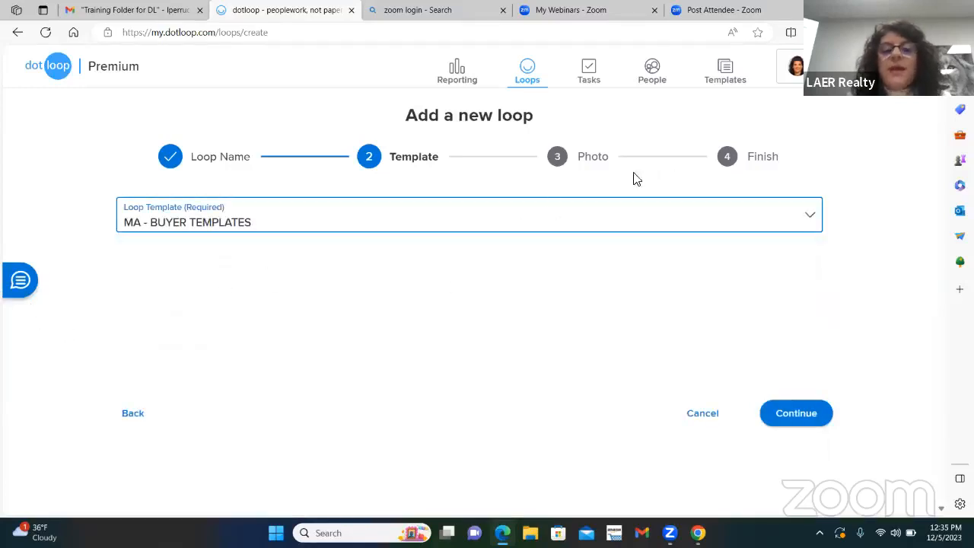
{"action": "left_click", "coordinate": [796, 413]}
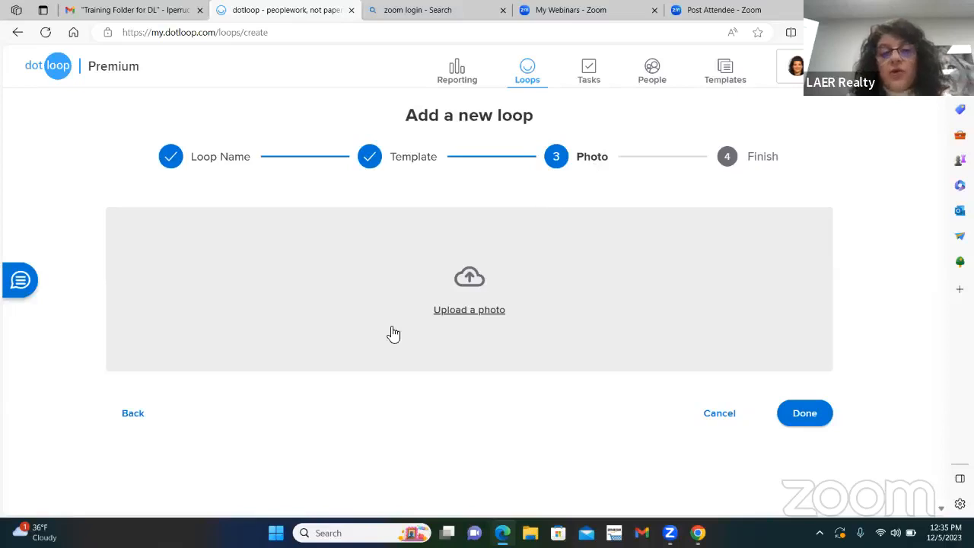
Step: Try the LION image from the Pictures folder as the loop photo and delete it again
{"action": "left_click", "coordinate": [503, 318]}
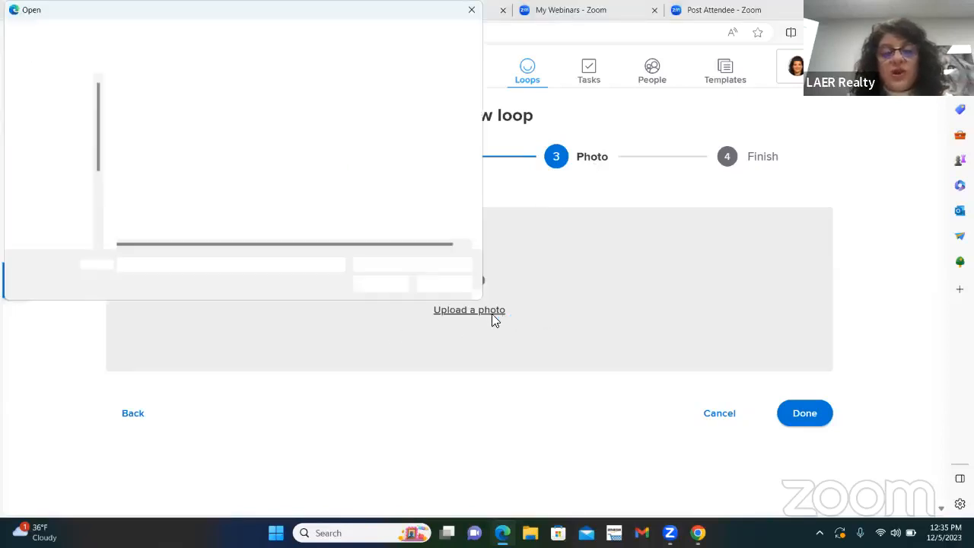
{"action": "left_click", "coordinate": [59, 207]}
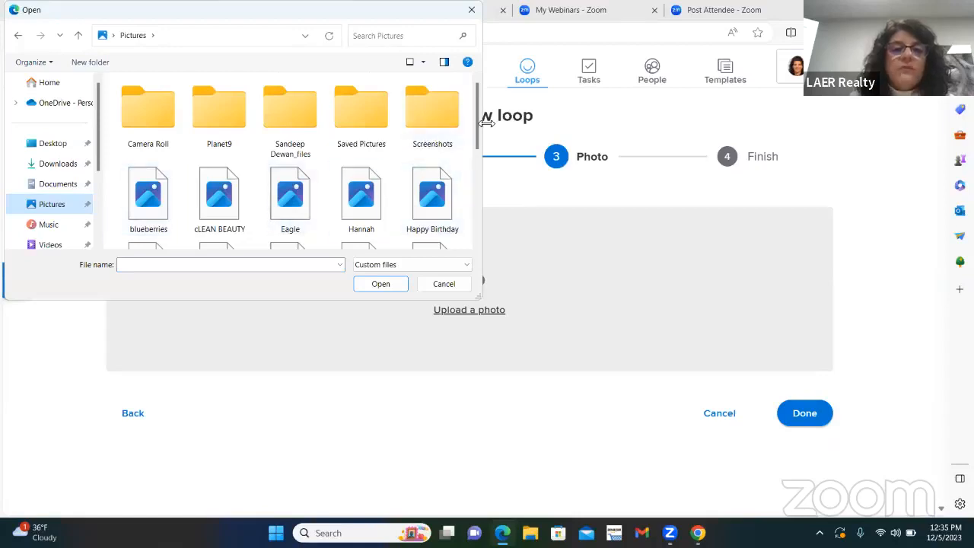
{"action": "left_click_drag", "start_coordinate": [475, 130], "coordinate": [472, 174]}
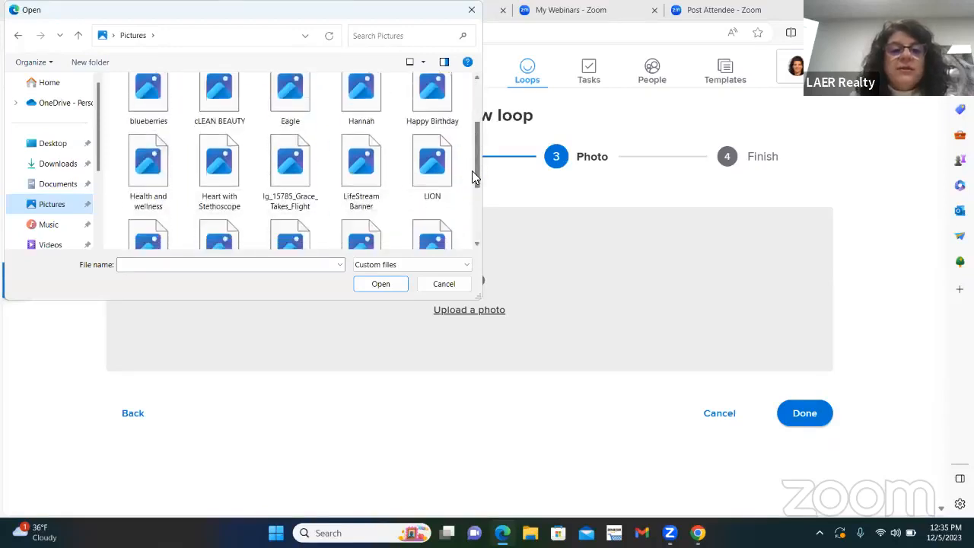
{"action": "double_click", "coordinate": [436, 181]}
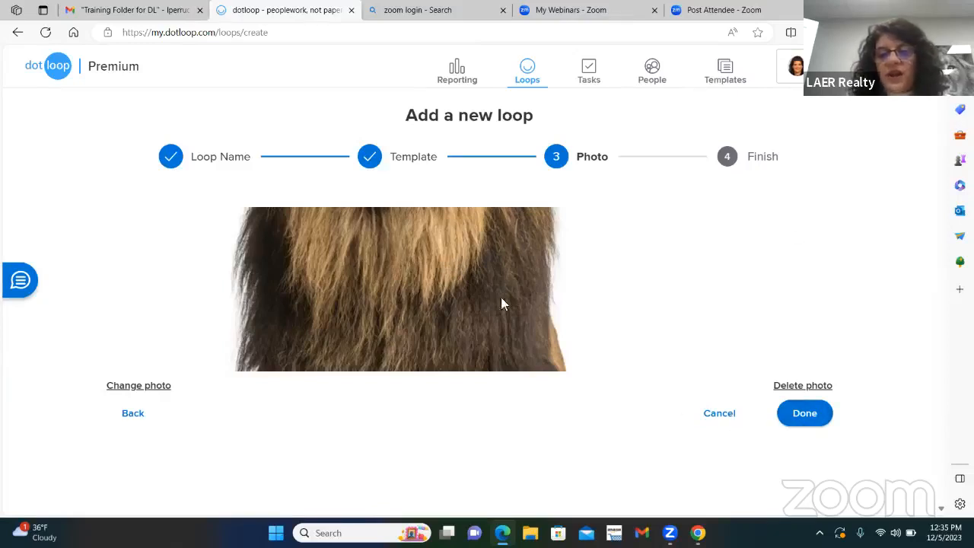
{"action": "left_click", "coordinate": [785, 386]}
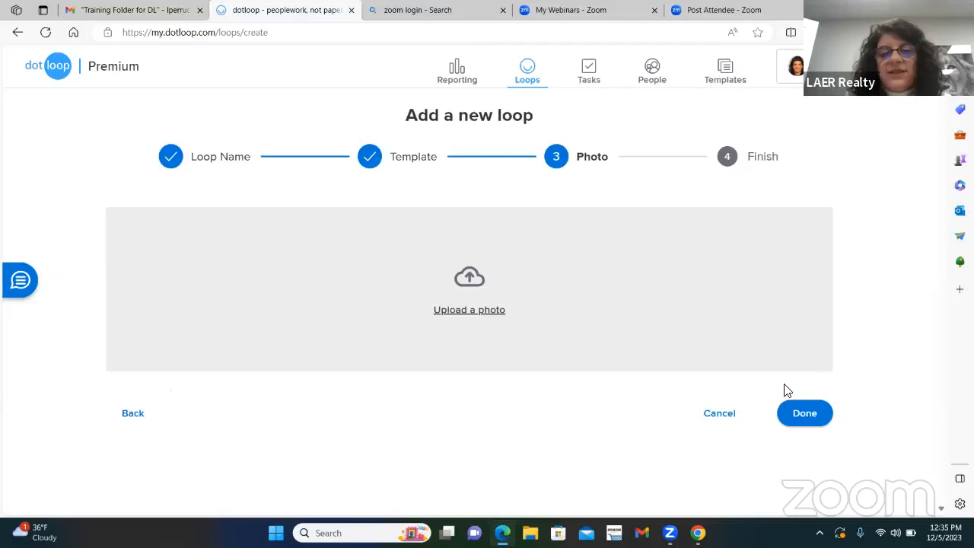
{"action": "left_click", "coordinate": [459, 313]}
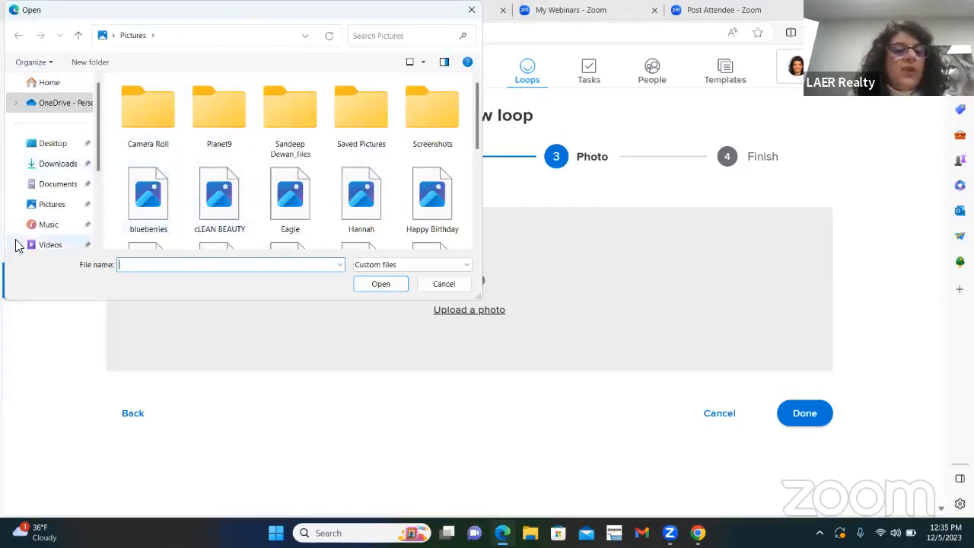
{"action": "left_click", "coordinate": [58, 205]}
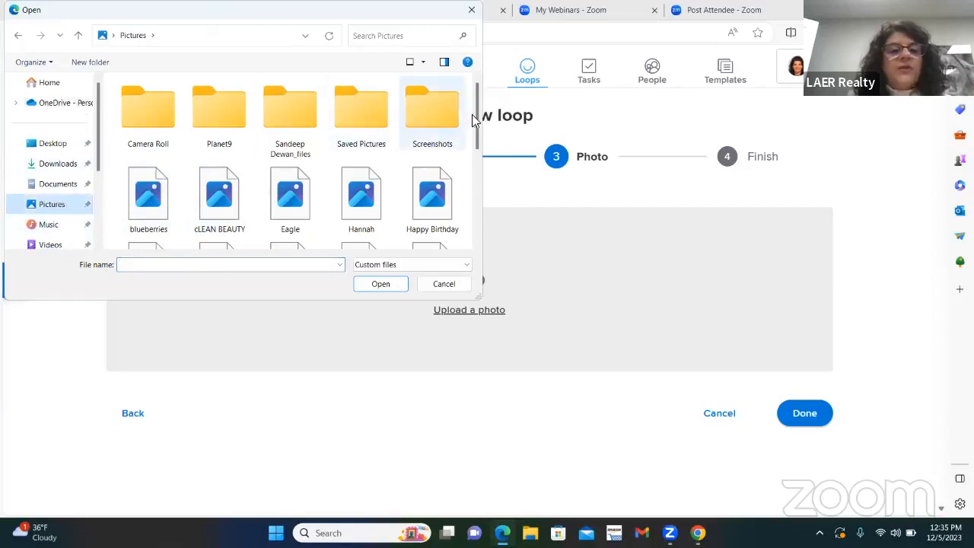
{"action": "scroll", "coordinate": [361, 158], "scroll_direction": "down", "scroll_amount": 1}
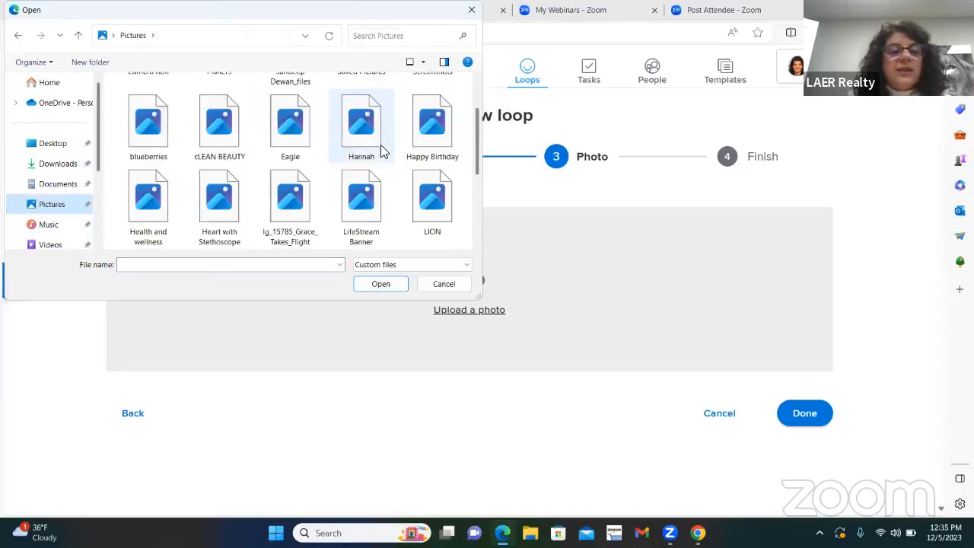
{"action": "scroll", "coordinate": [273, 161], "scroll_direction": "down", "scroll_amount": 2}
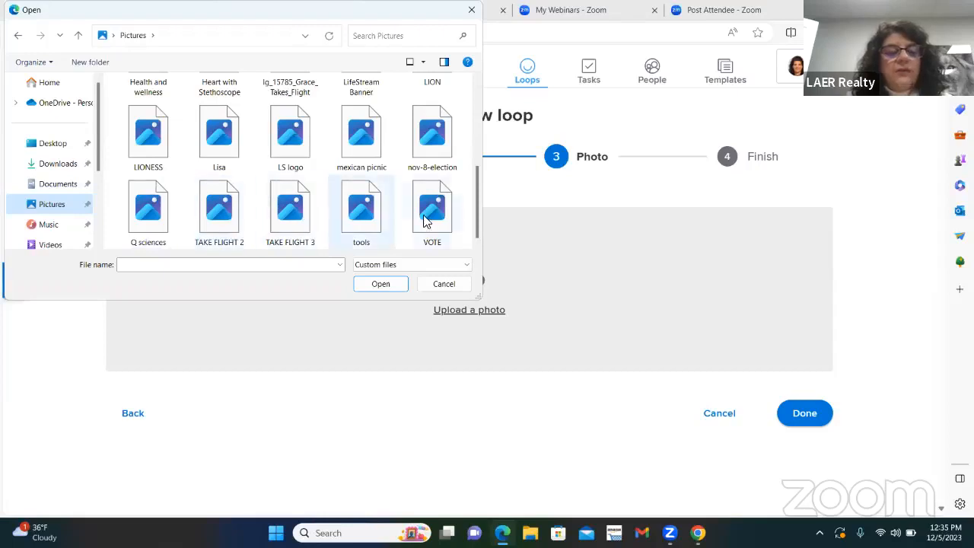
{"action": "scroll", "coordinate": [221, 201], "scroll_direction": "up", "scroll_amount": 5}
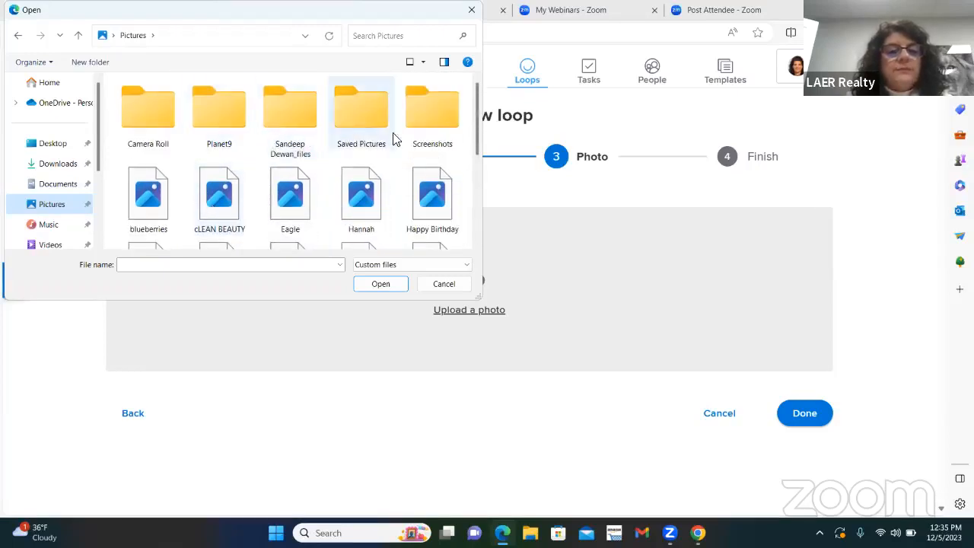
{"action": "double_click", "coordinate": [366, 121]}
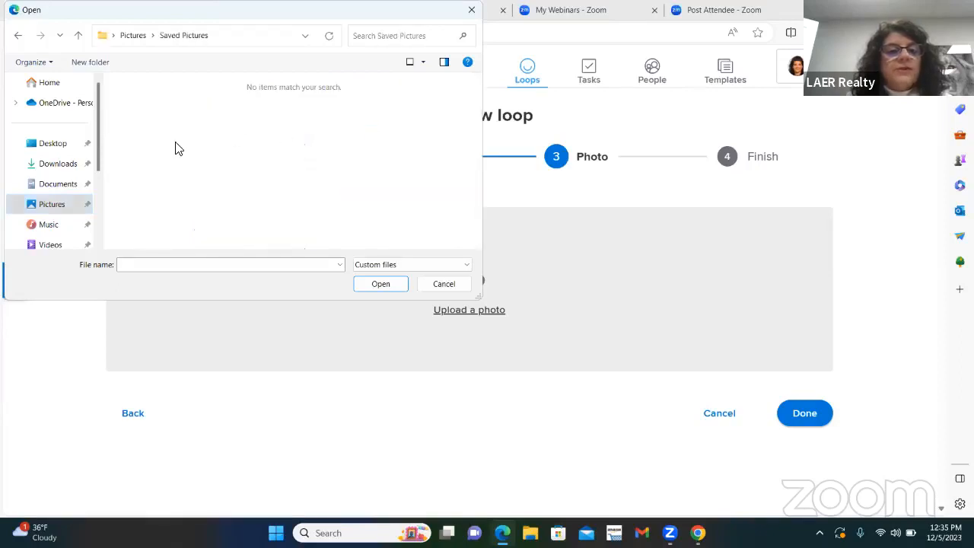
{"action": "left_click", "coordinate": [446, 284]}
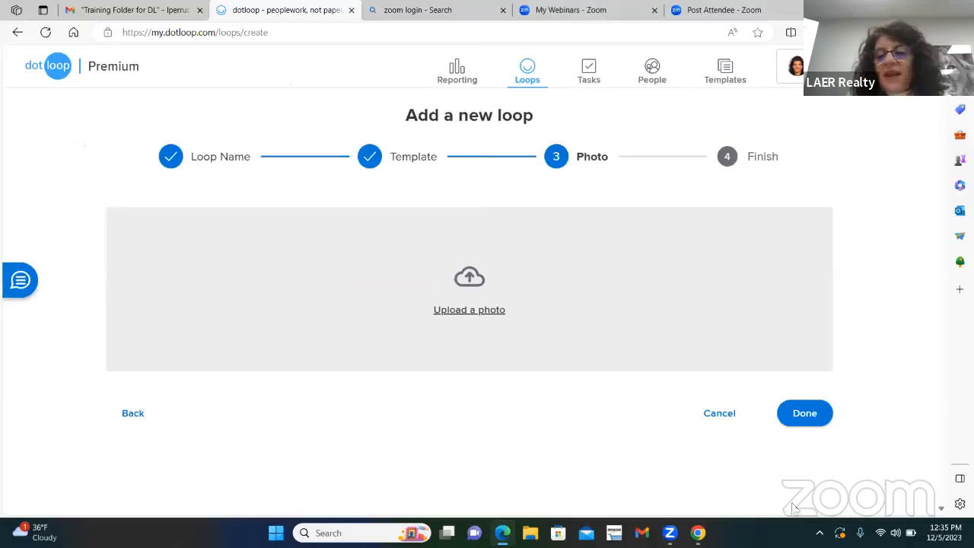
Step: Finish creating the loop without a photo, set its status to Pre-Offer, and open the loop
{"action": "left_click", "coordinate": [803, 415]}
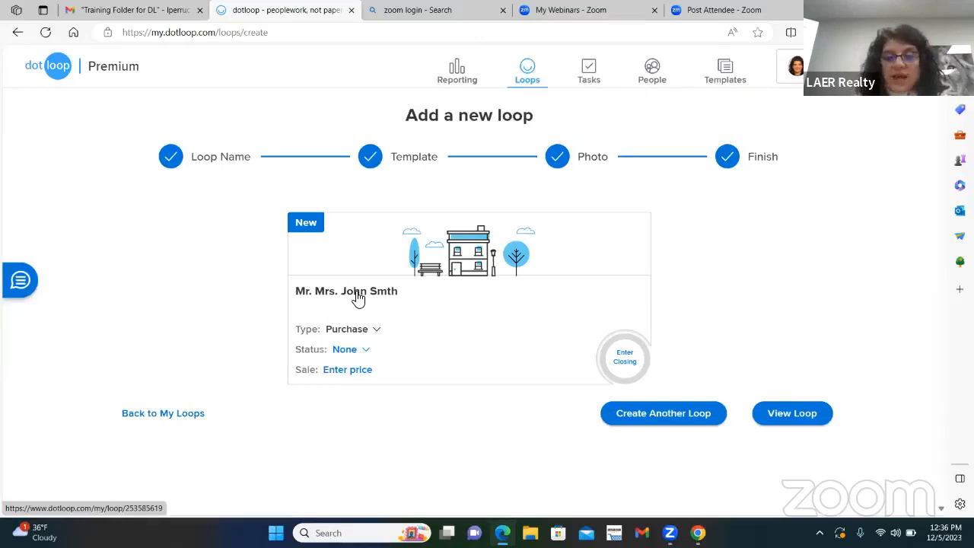
{"action": "left_click", "coordinate": [345, 350]}
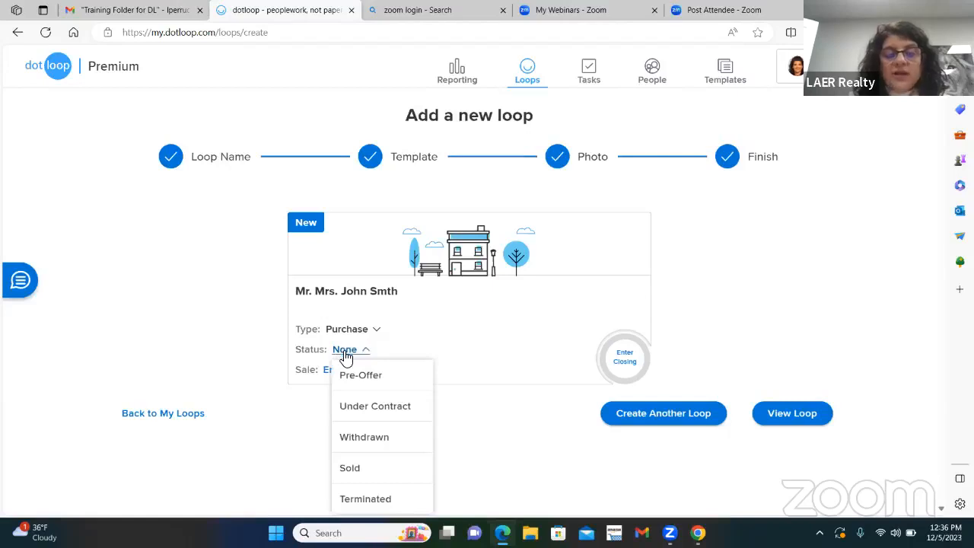
{"action": "left_click", "coordinate": [381, 375]}
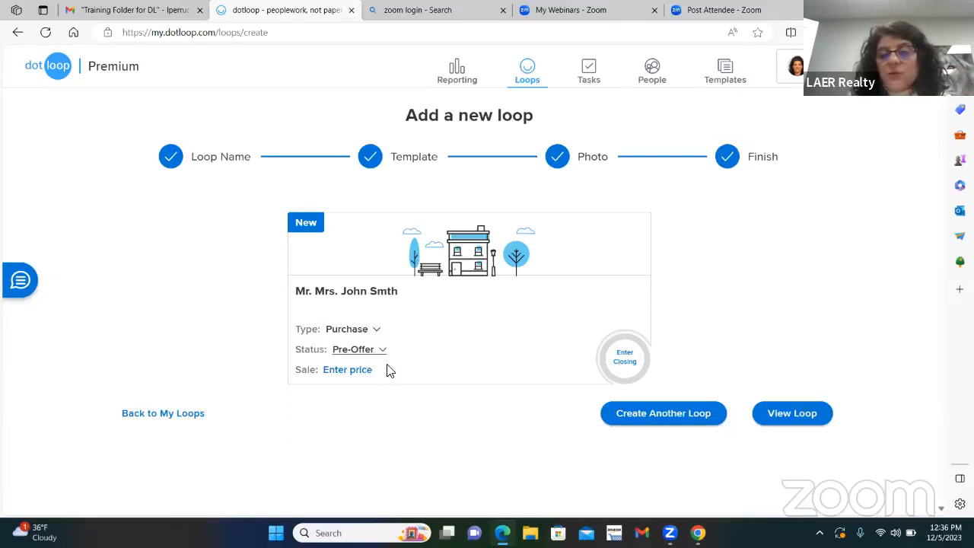
{"action": "left_click", "coordinate": [796, 419]}
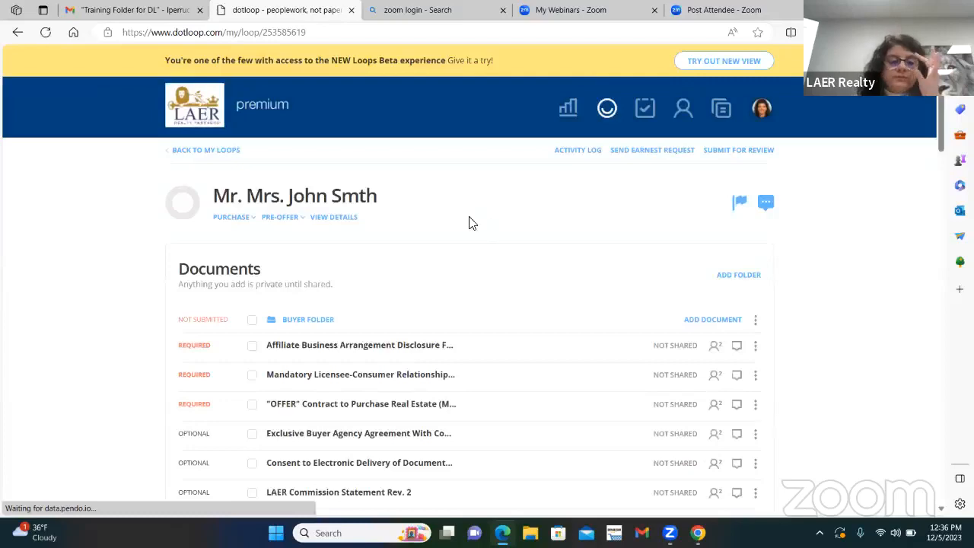
Step: Assign the Buying Agent role to your own entry in the loop's People section
{"action": "scroll", "coordinate": [452, 221], "scroll_direction": "down", "scroll_amount": 1}
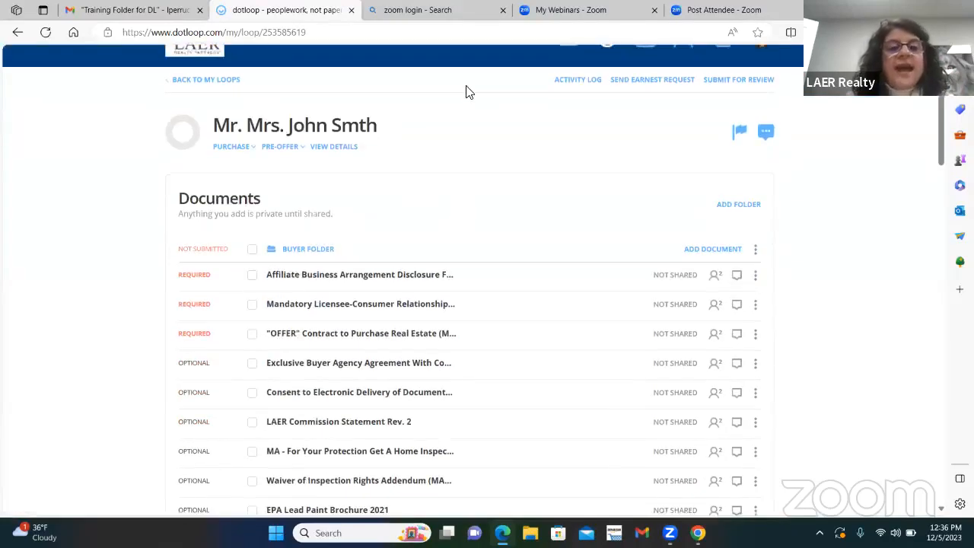
{"action": "scroll", "coordinate": [476, 243], "scroll_direction": "down", "scroll_amount": 1}
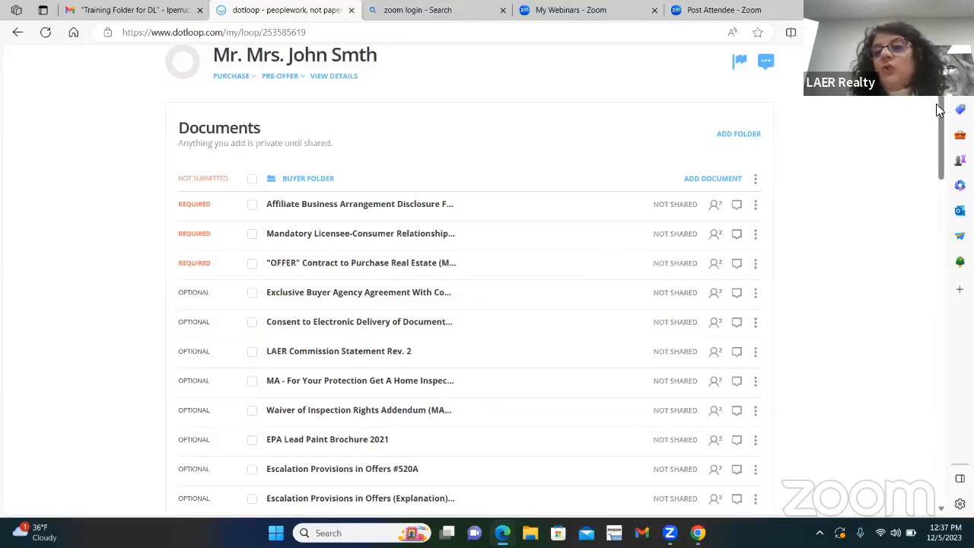
{"action": "left_click_drag", "start_coordinate": [937, 104], "coordinate": [937, 353]}
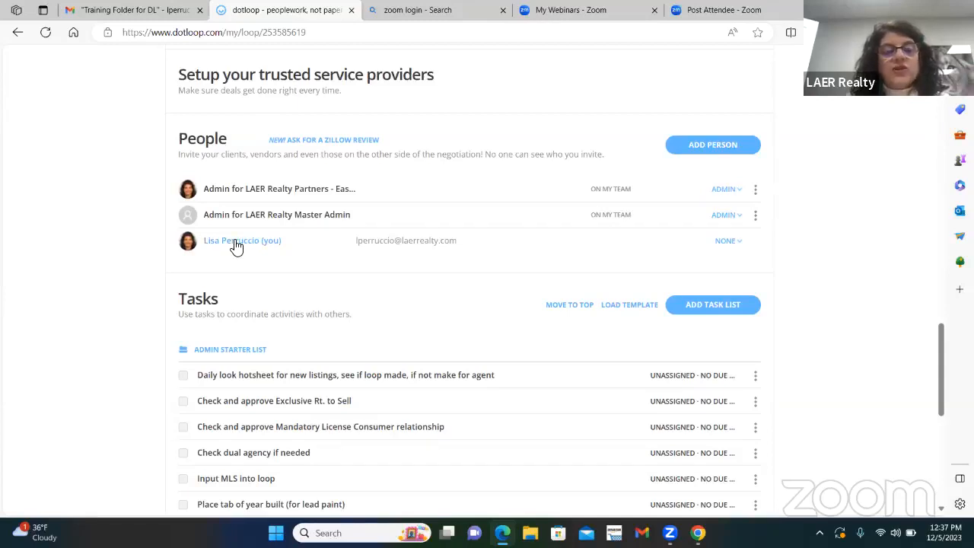
{"action": "left_click", "coordinate": [742, 245]}
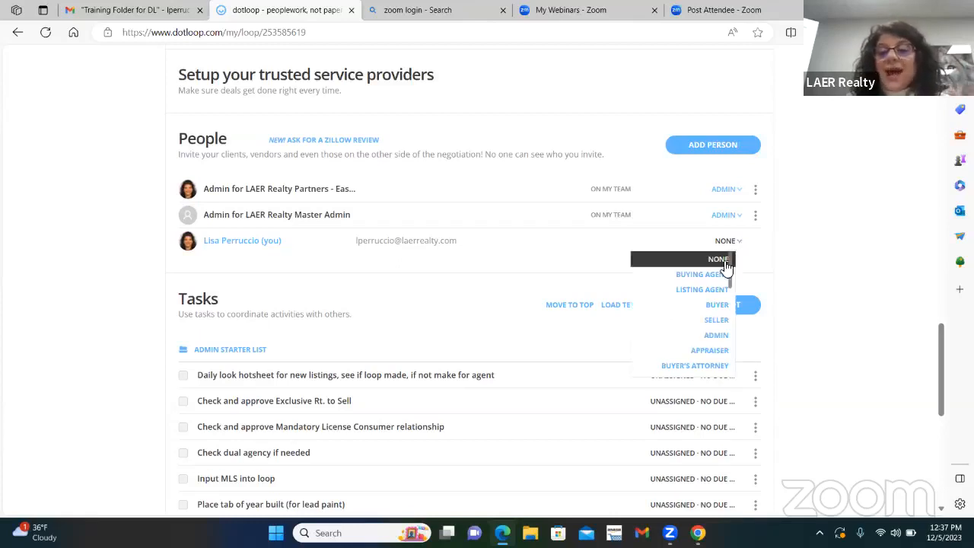
{"action": "left_click", "coordinate": [711, 275]}
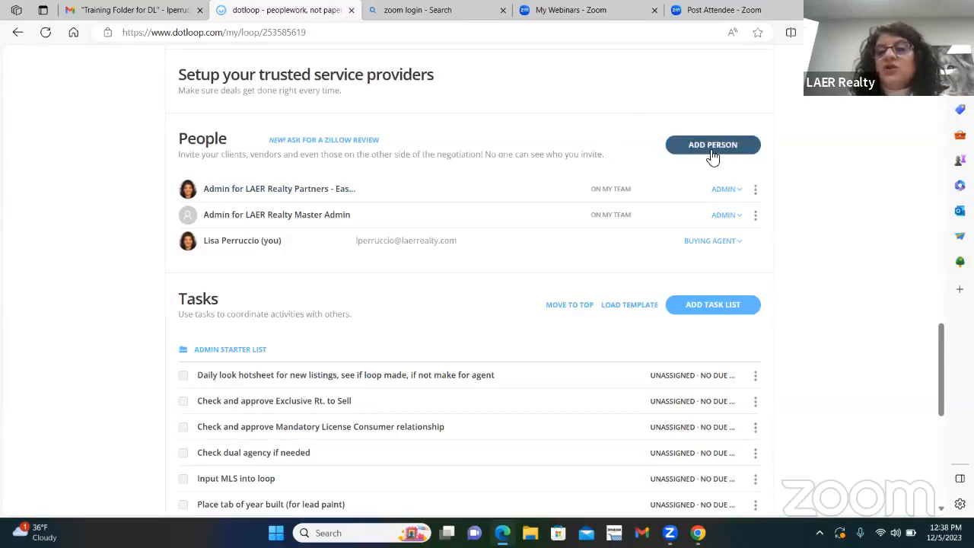
Step: Start adding a person to the loop with the client's full name, the suggested company e-mail, and the Buyer role
{"action": "left_click", "coordinate": [750, 152]}
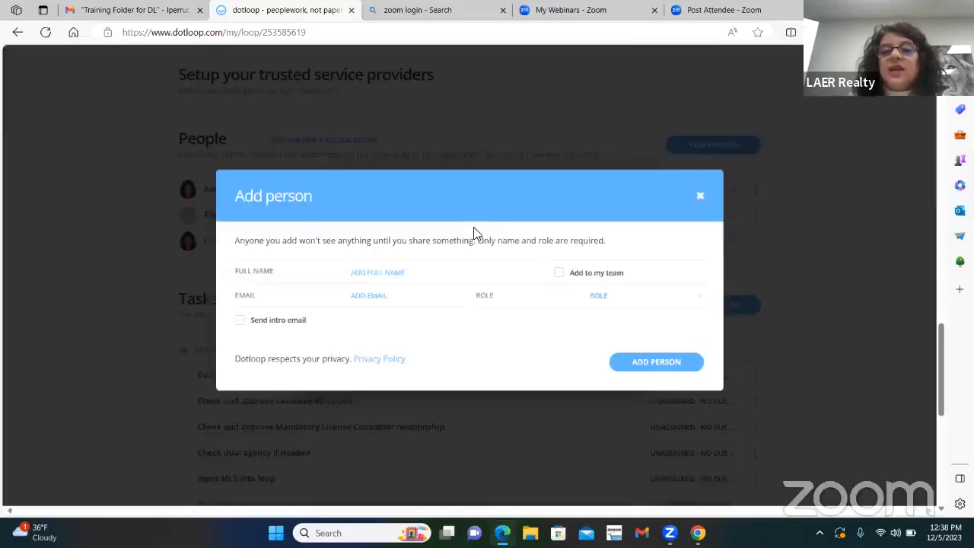
{"action": "left_click", "coordinate": [379, 277]}
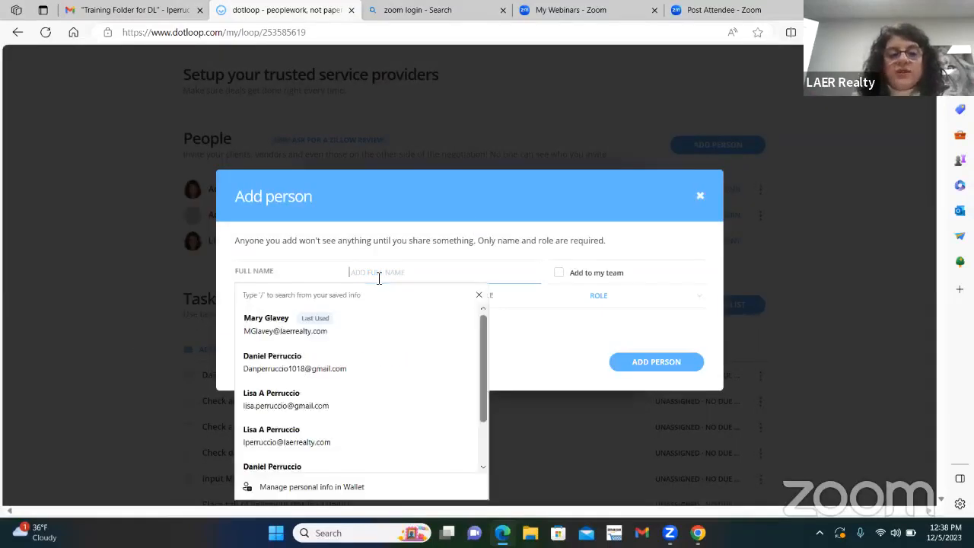
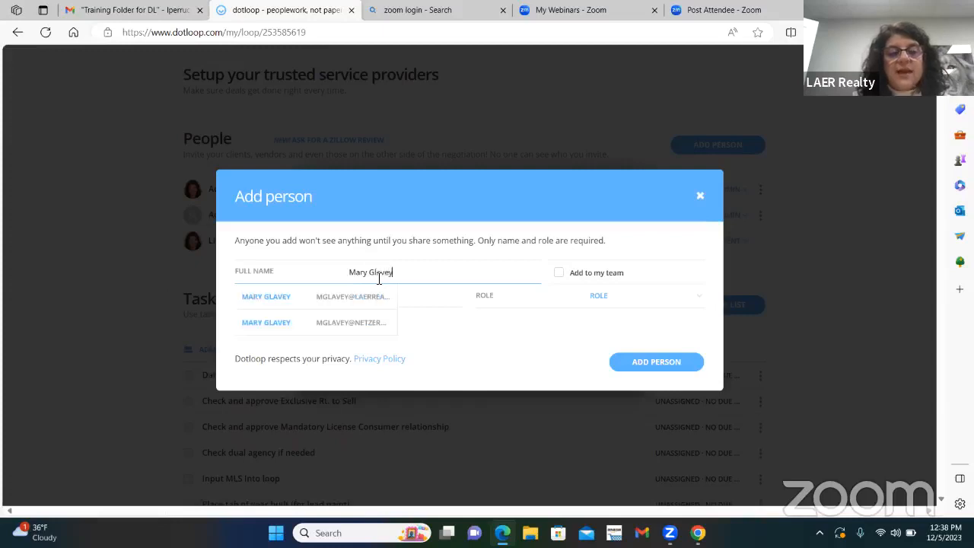
{"action": "left_click", "coordinate": [369, 297]}
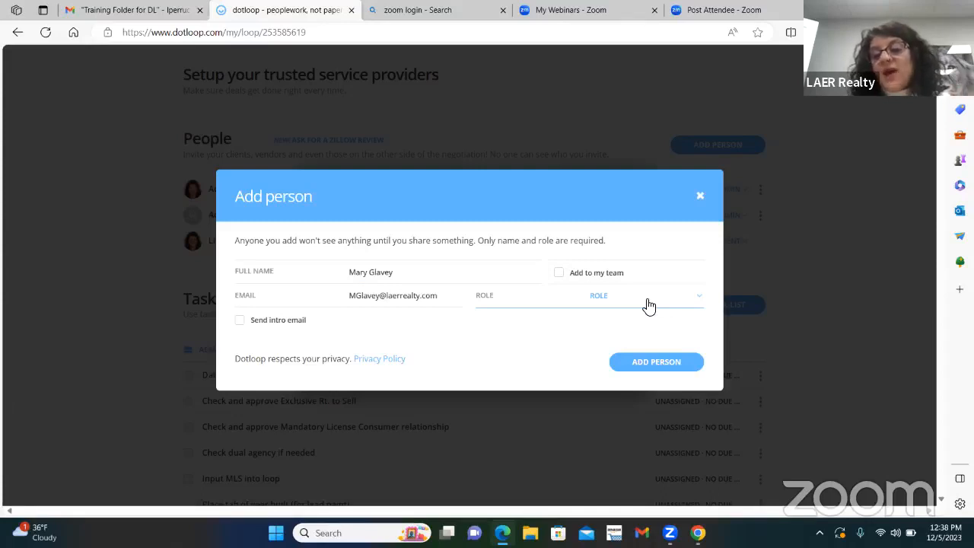
{"action": "left_click", "coordinate": [697, 302]}
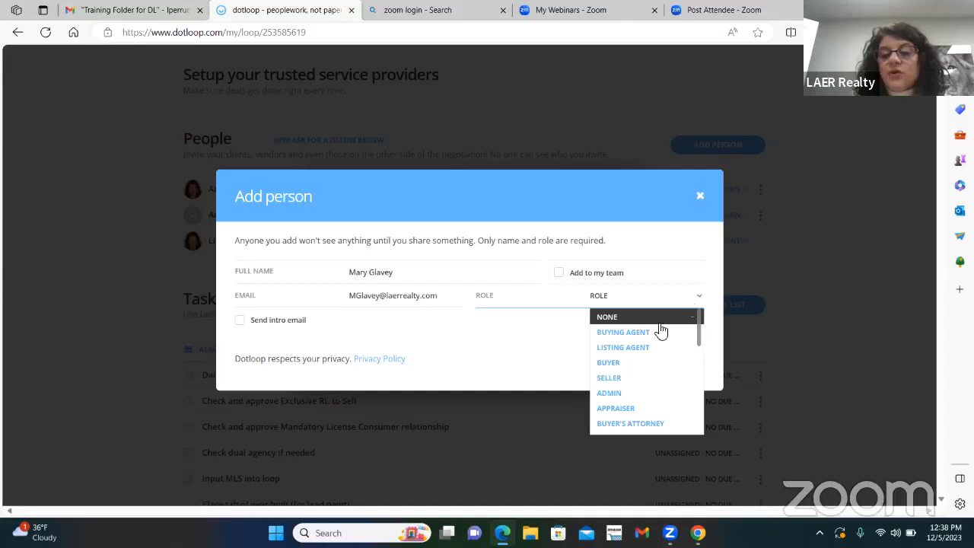
{"action": "left_click", "coordinate": [623, 369]}
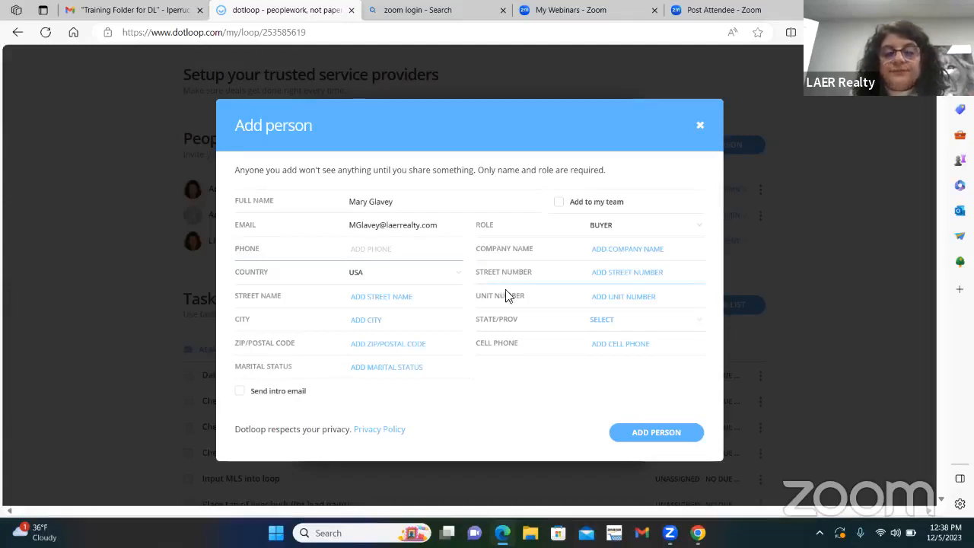
Step: Enter the buyer's street number and street name, dismissing the browser's saved address suggestions
{"action": "left_click", "coordinate": [598, 275]}
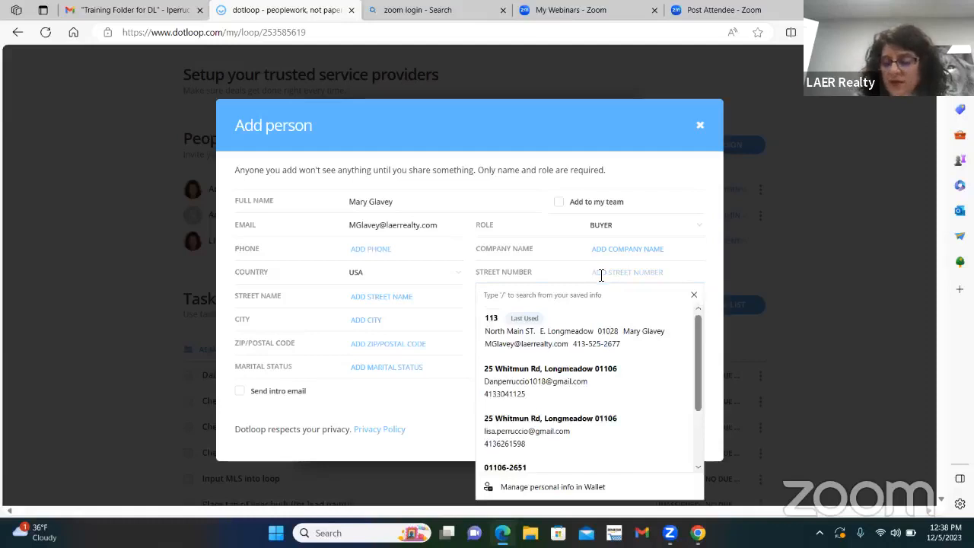
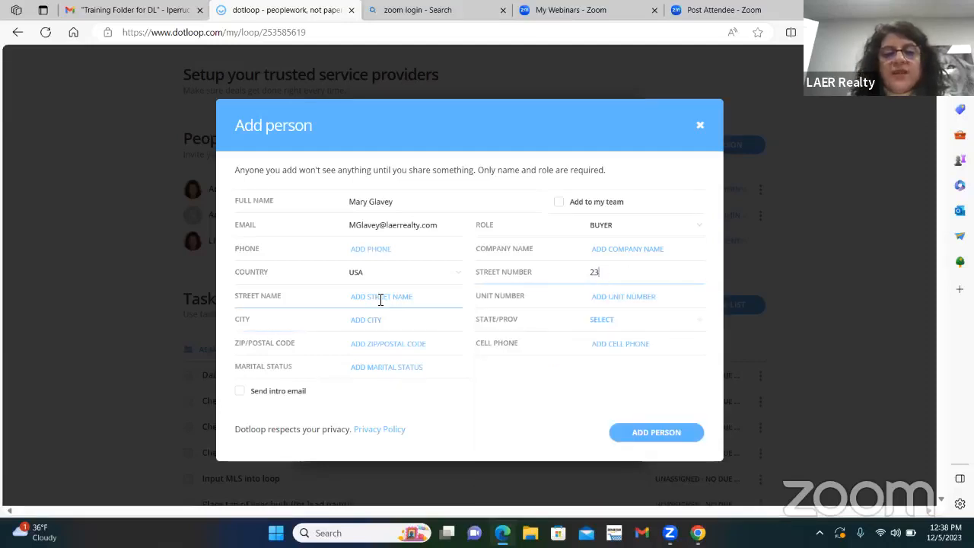
{"action": "left_click", "coordinate": [380, 300]}
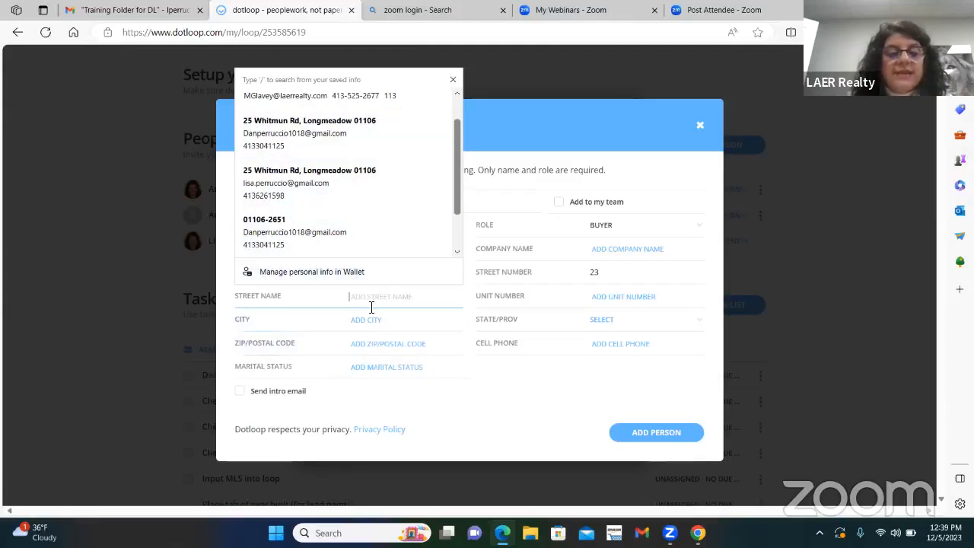
{"action": "left_click", "coordinate": [455, 79]}
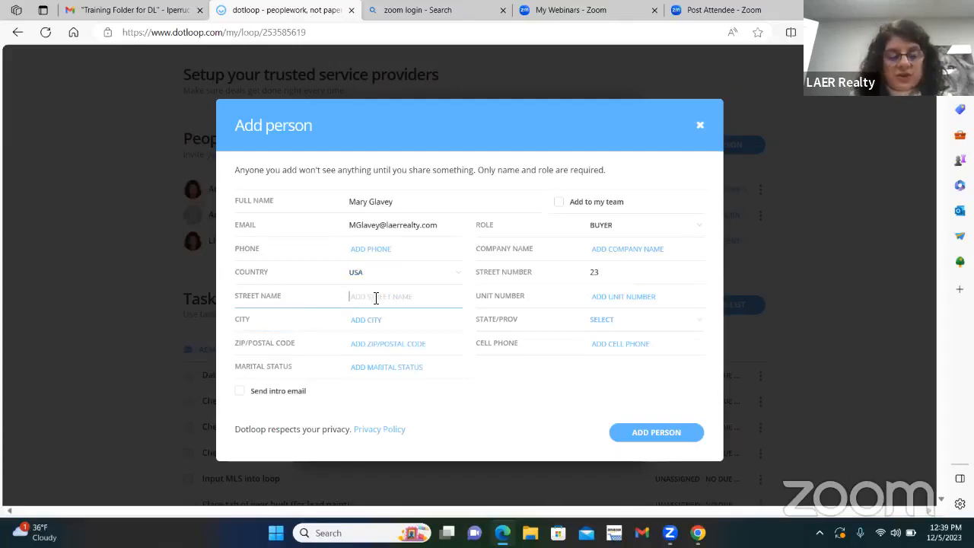
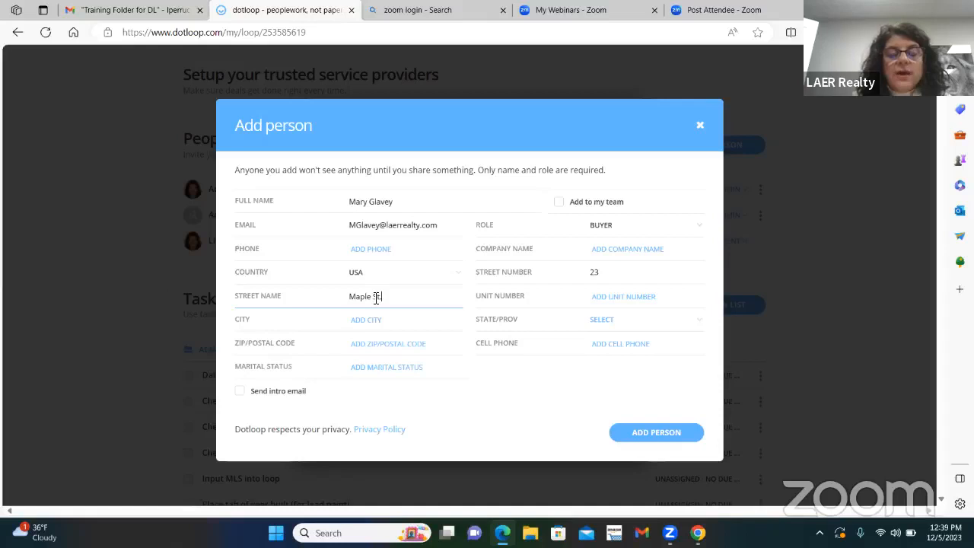
{"action": "key", "text": "Tab"}
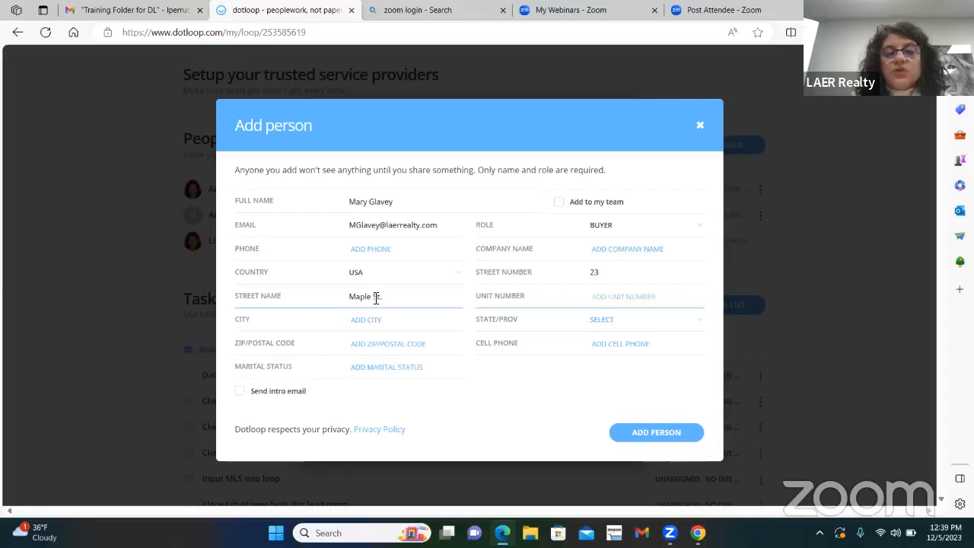
Step: Fill in the buyer's city, state and ZIP code, and add the person to the loop
{"action": "key", "text": "Tab"}
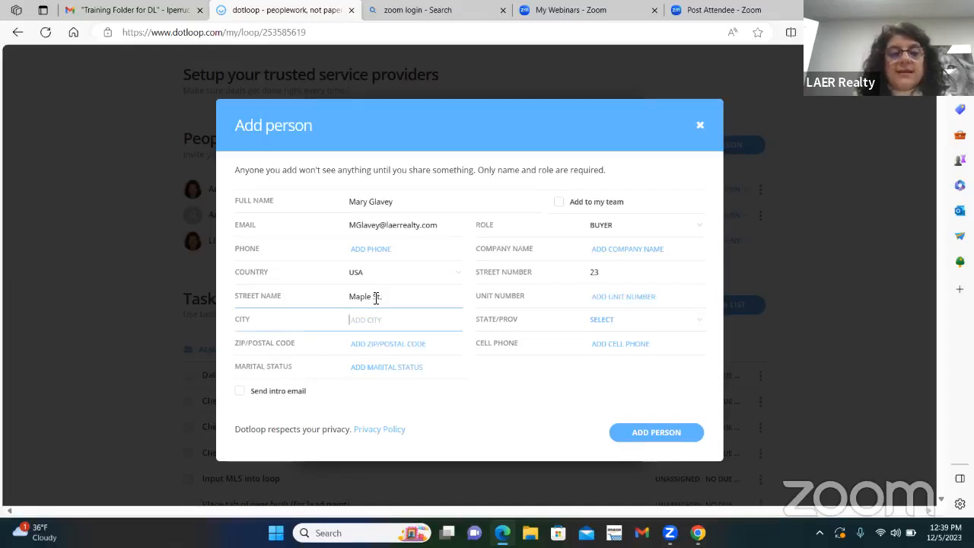
{"action": "type", "text": "E. Long"}
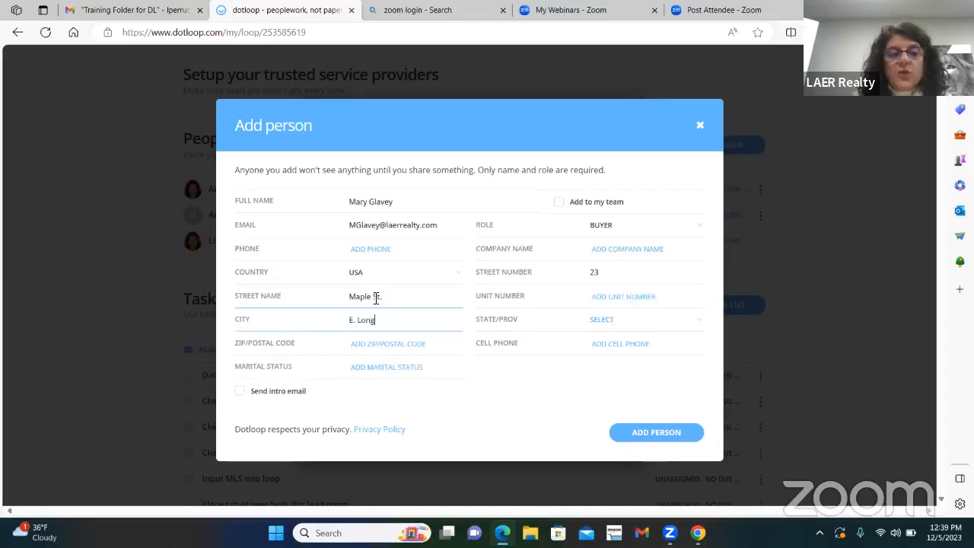
{"action": "type", "text": "meadow"}
{"action": "key", "text": "Tab"}
{"action": "key", "text": "m"}
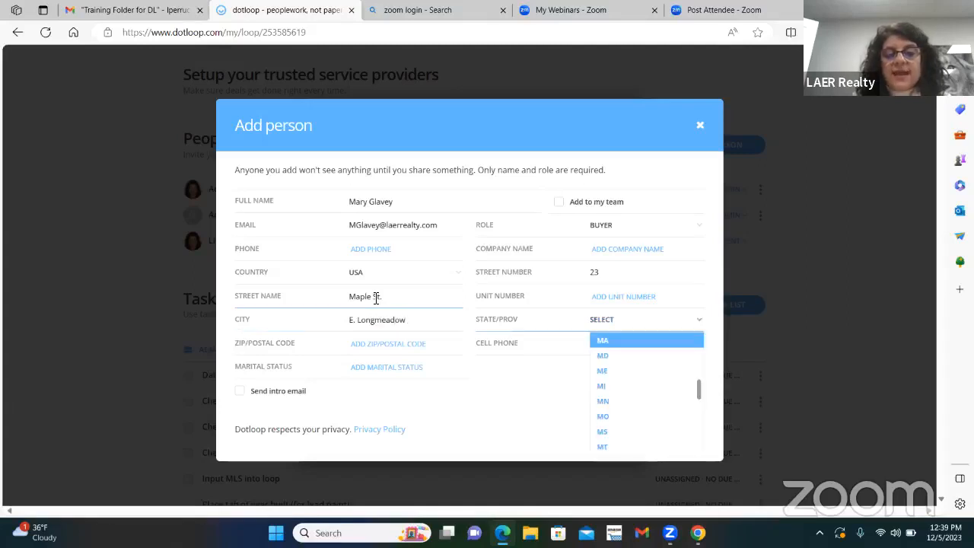
{"action": "left_click", "coordinate": [601, 344]}
{"action": "left_click", "coordinate": [385, 344]}
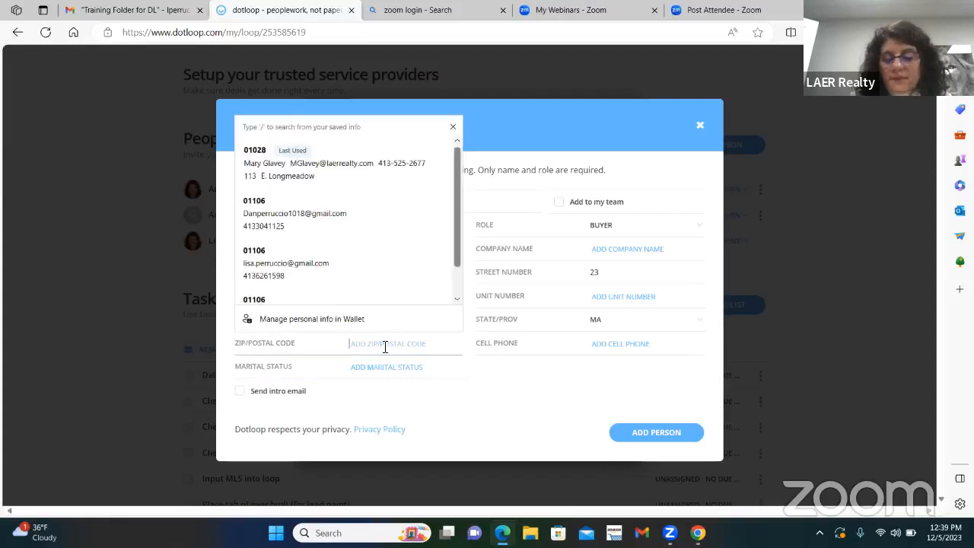
{"action": "type", "text": "01028"}
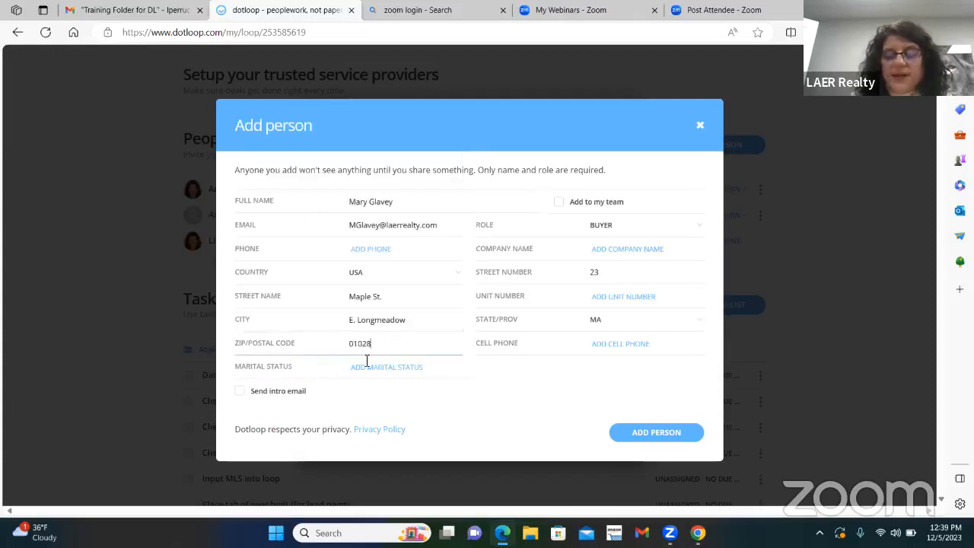
{"action": "left_click", "coordinate": [677, 431]}
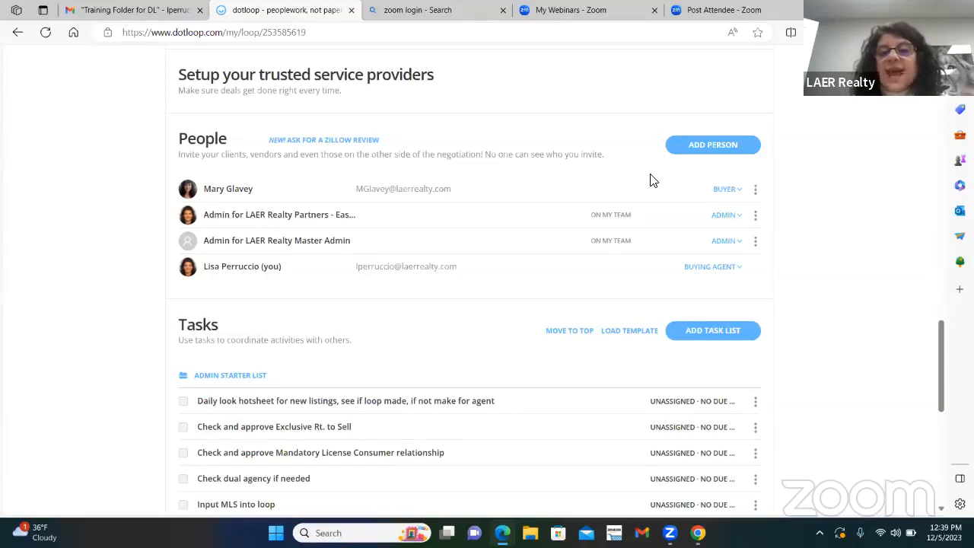
Step: Look at a blank Add Person form without adding anyone, and review the documents in the Buyer and Other Important Documents folders
{"action": "left_click", "coordinate": [702, 145]}
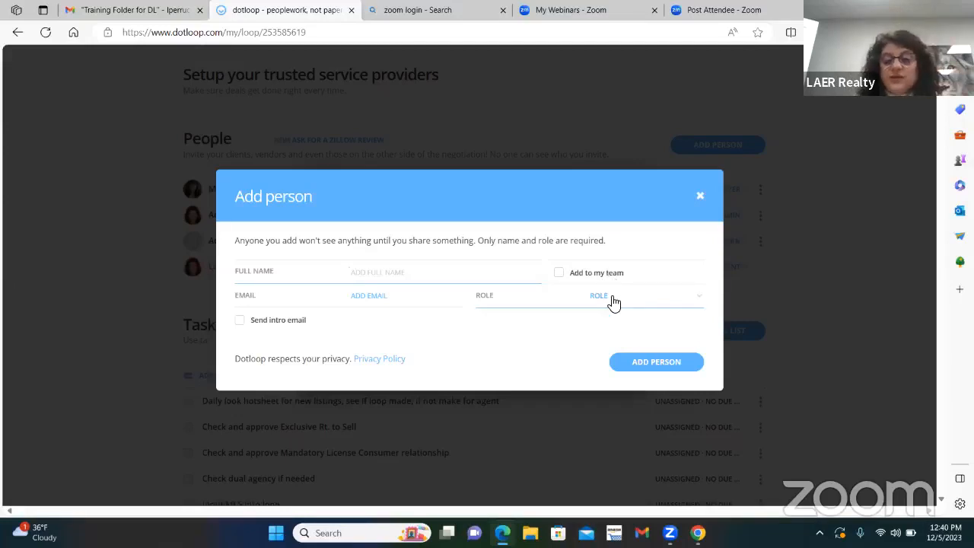
{"action": "left_click", "coordinate": [701, 195]}
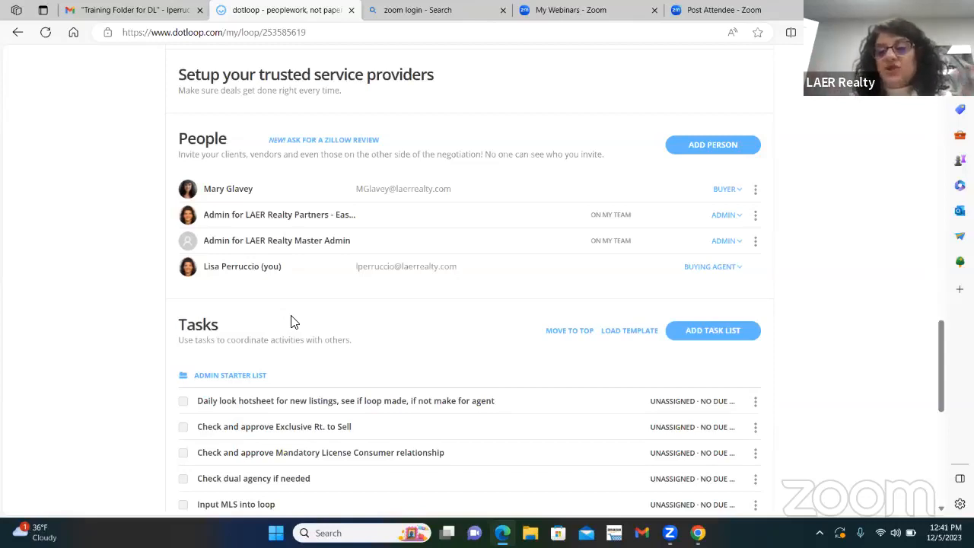
{"action": "scroll", "coordinate": [595, 274], "scroll_direction": "up", "scroll_amount": 1}
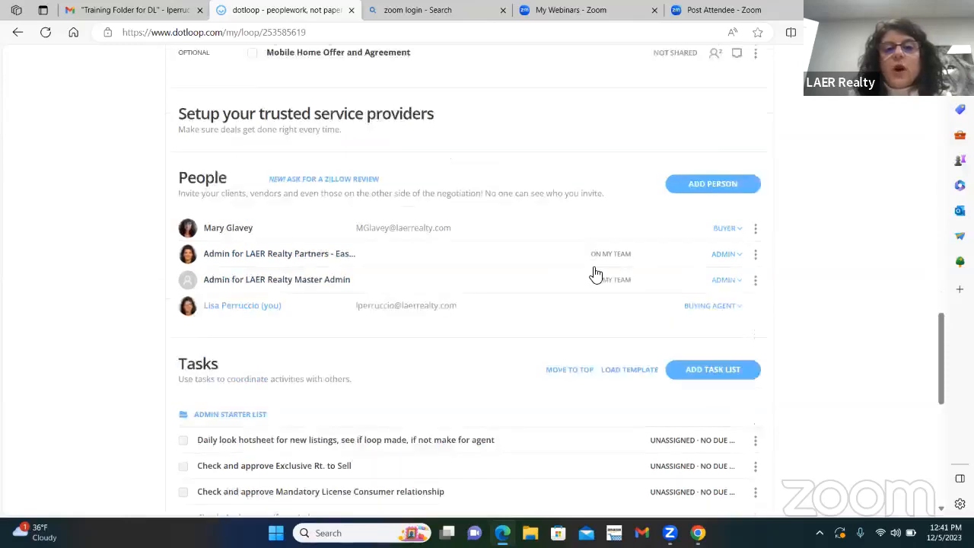
{"action": "scroll", "coordinate": [595, 274], "scroll_direction": "up", "scroll_amount": 15}
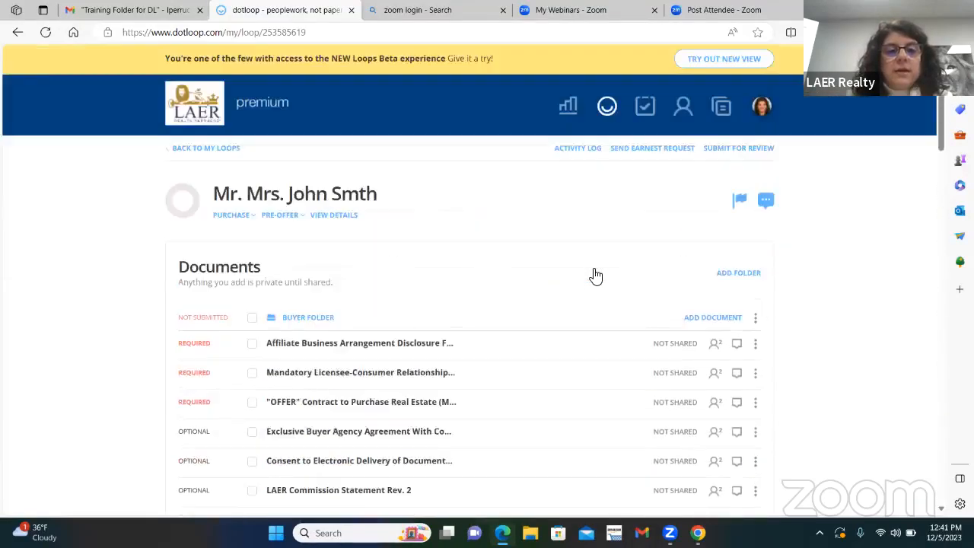
{"action": "scroll", "coordinate": [448, 235], "scroll_direction": "down", "scroll_amount": 2}
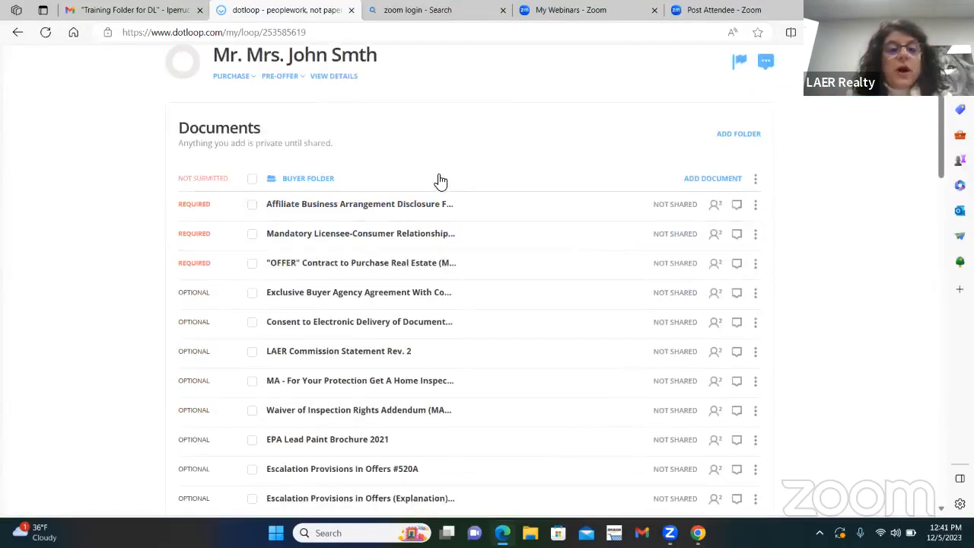
{"action": "scroll", "coordinate": [483, 157], "scroll_direction": "down", "scroll_amount": 1}
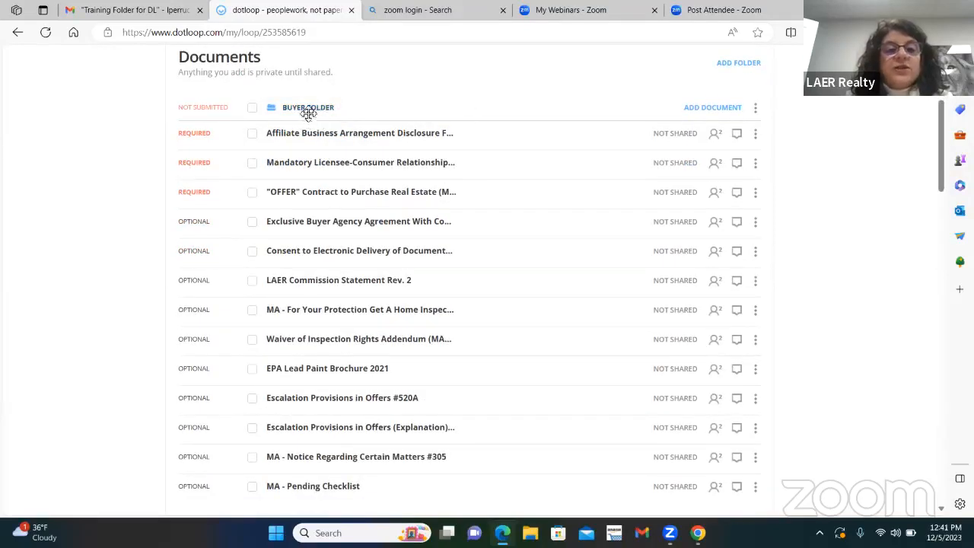
{"action": "scroll", "coordinate": [481, 228], "scroll_direction": "down", "scroll_amount": 4}
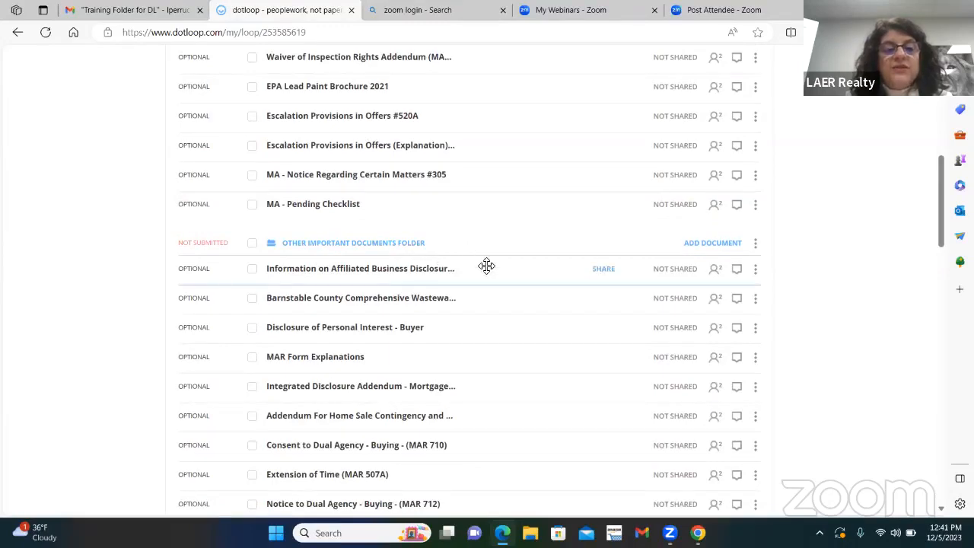
Step: Review the required and optional documents listed in the Buyer folder and the Other Important Documents folder
{"action": "scroll", "coordinate": [487, 265], "scroll_direction": "up", "scroll_amount": 4}
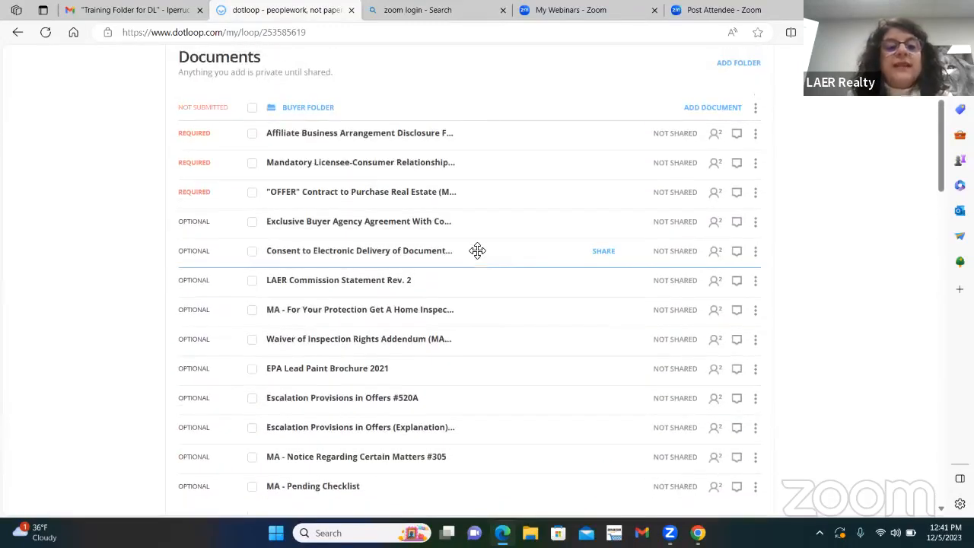
{"action": "scroll", "coordinate": [483, 213], "scroll_direction": "down", "scroll_amount": 3}
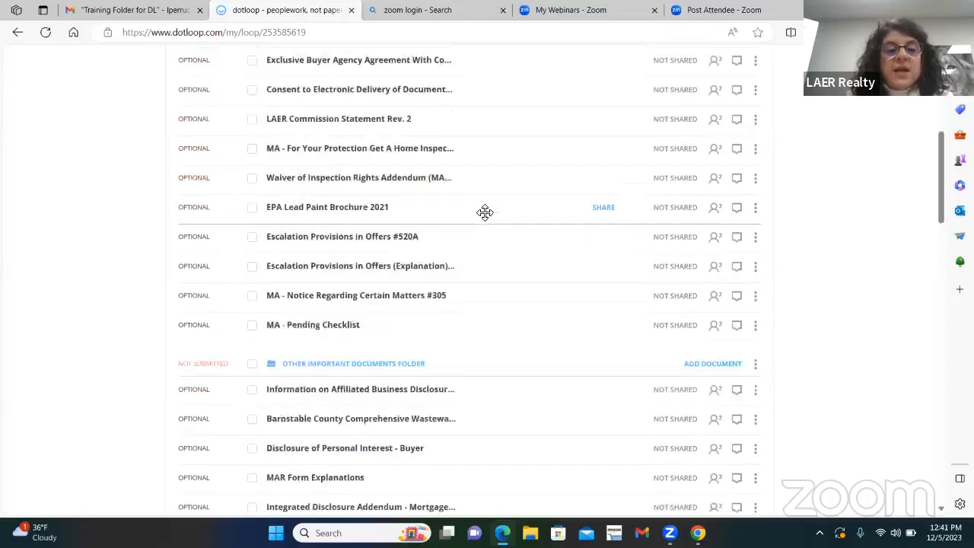
{"action": "scroll", "coordinate": [484, 217], "scroll_direction": "down", "scroll_amount": 1}
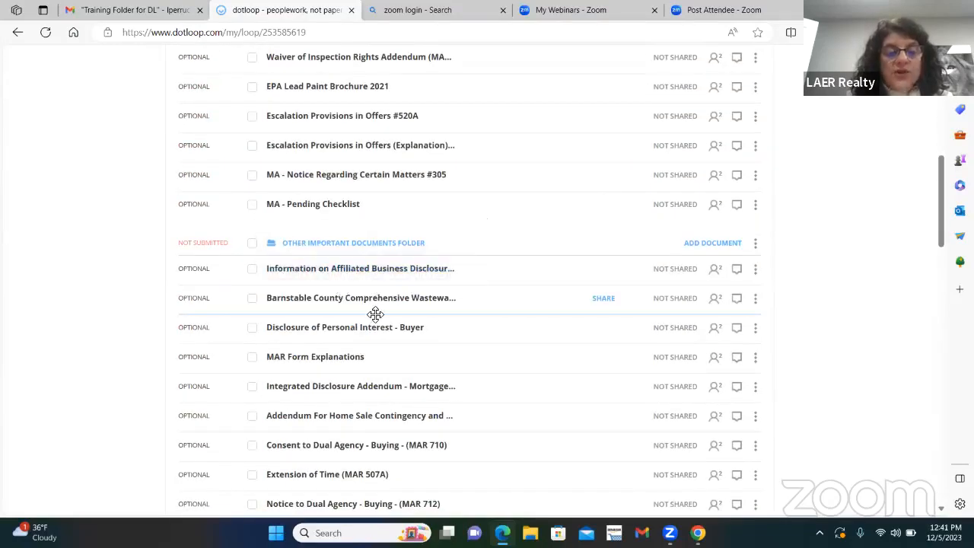
{"action": "scroll", "coordinate": [380, 318], "scroll_direction": "down", "scroll_amount": 1}
{"action": "scroll", "coordinate": [421, 305], "scroll_direction": "up", "scroll_amount": 4}
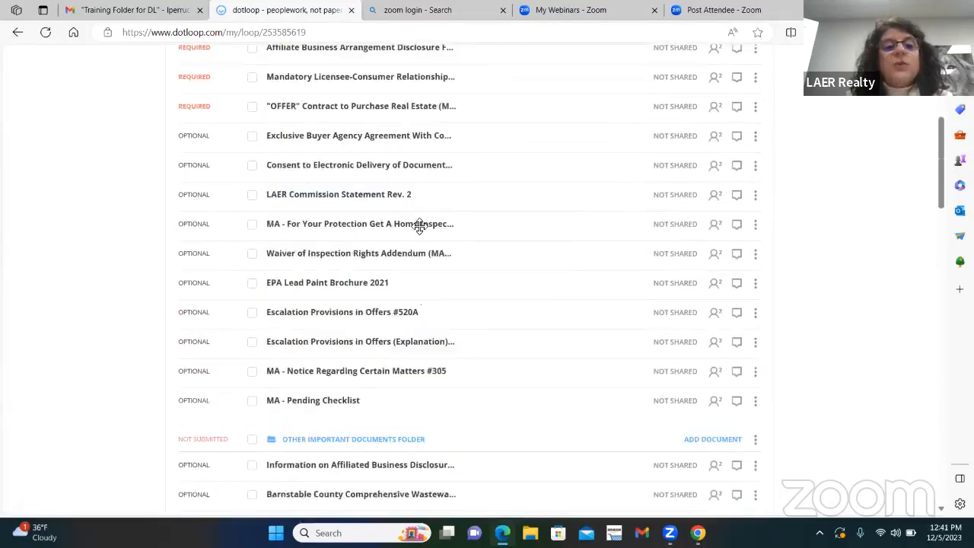
{"action": "scroll", "coordinate": [395, 217], "scroll_direction": "up", "scroll_amount": 2}
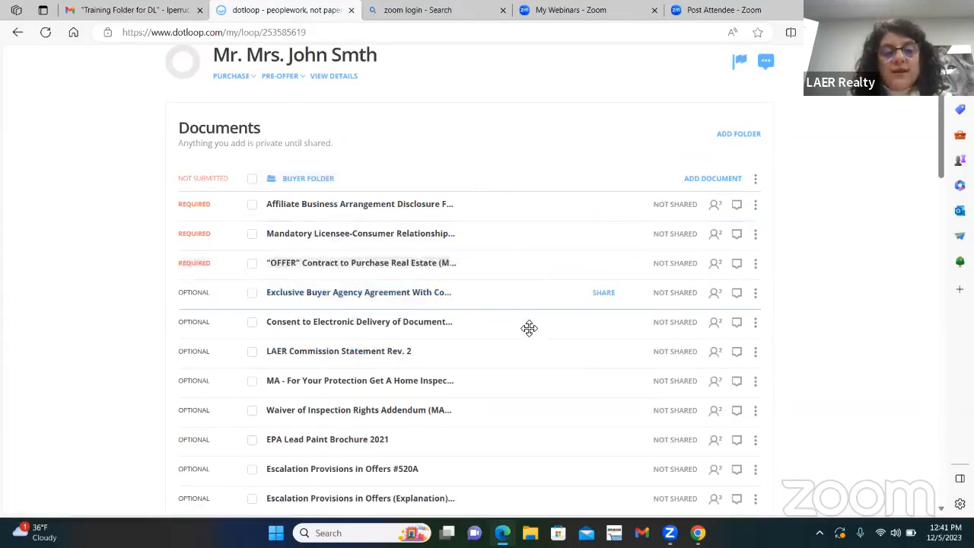
{"action": "scroll", "coordinate": [529, 328], "scroll_direction": "down", "scroll_amount": 2}
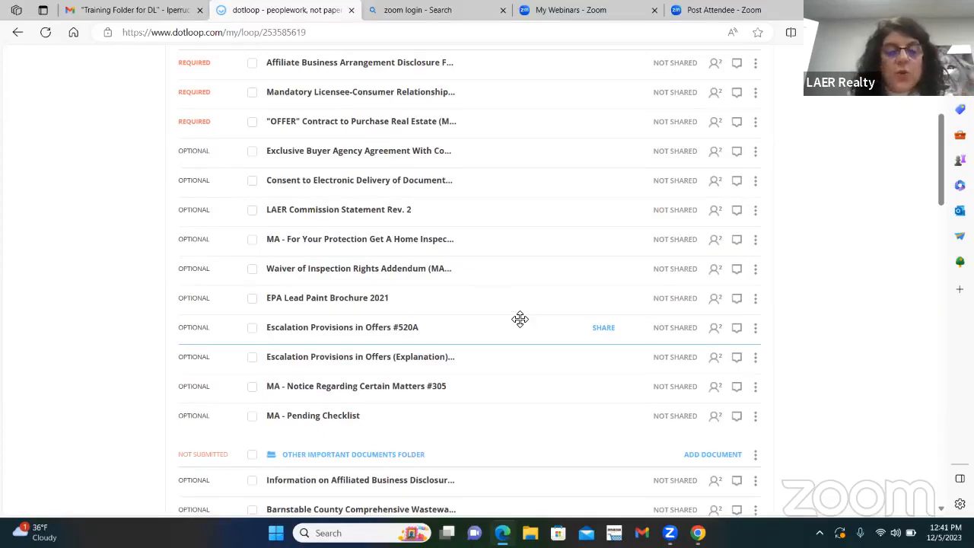
{"action": "scroll", "coordinate": [520, 319], "scroll_direction": "down", "scroll_amount": 2}
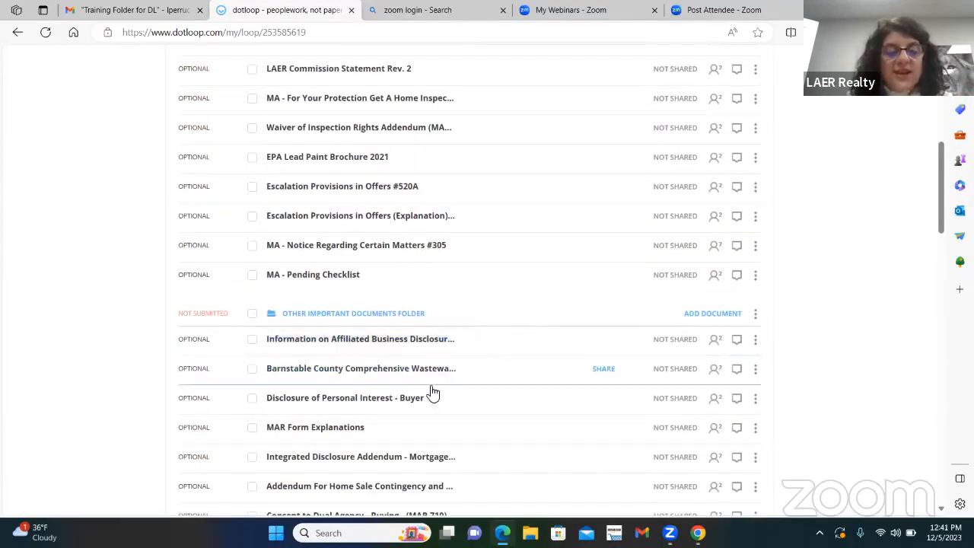
Step: Move Extension of Time (MAR 507A) from the Other Important Documents folder into the Buyer folder, above MA - Notice Regarding Certain Matters #305
{"action": "scroll", "coordinate": [509, 372], "scroll_direction": "down", "scroll_amount": 1}
{"action": "scroll", "coordinate": [509, 372], "scroll_direction": "down", "scroll_amount": 1}
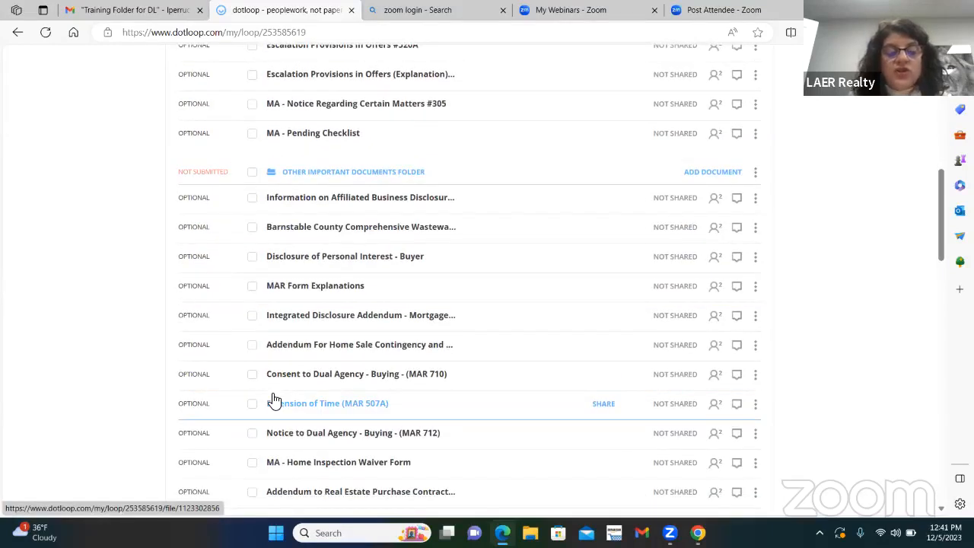
{"action": "left_click_drag", "start_coordinate": [301, 409], "coordinate": [325, 98]}
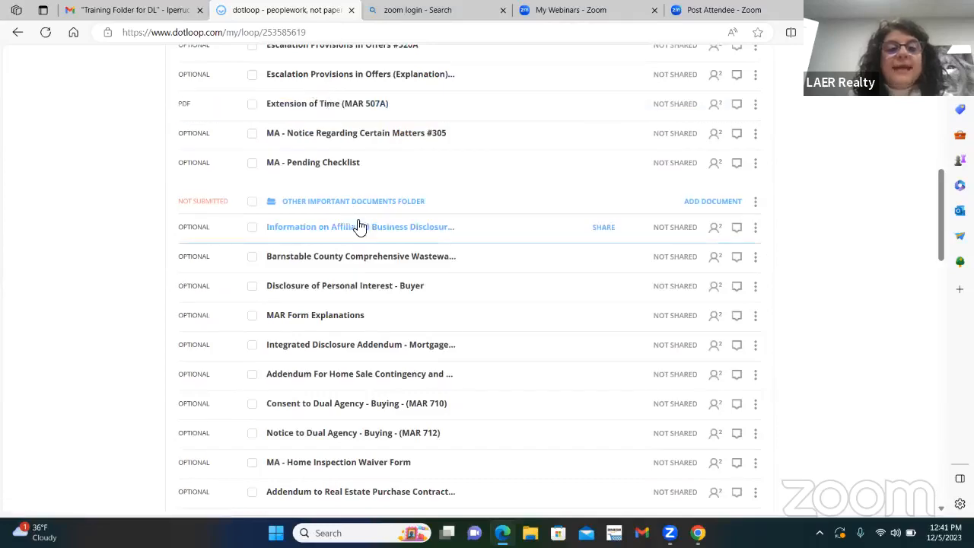
Step: Collapse the Other Important Documents folder, look over the Buyer folder, and expand and collapse the other folder once more
{"action": "left_click", "coordinate": [386, 207]}
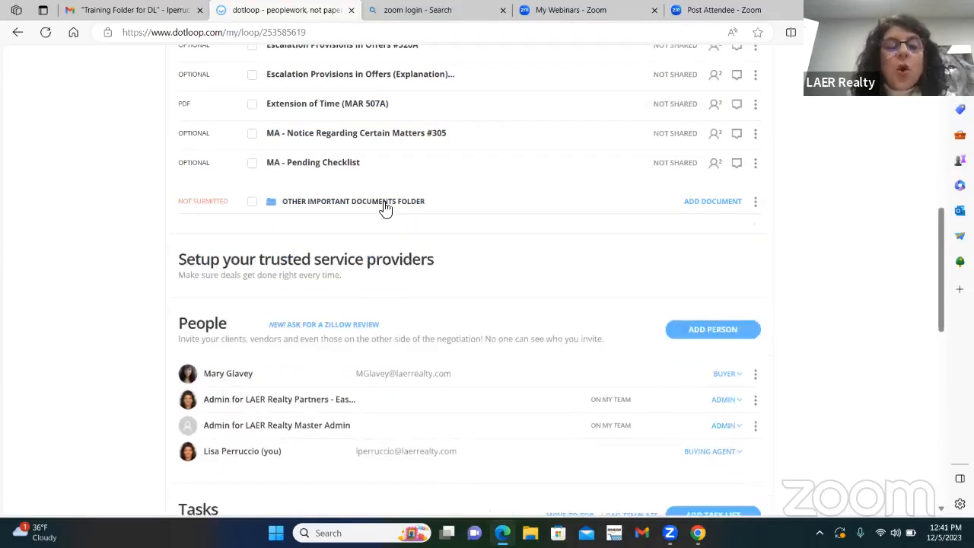
{"action": "scroll", "coordinate": [552, 223], "scroll_direction": "up", "scroll_amount": 3}
{"action": "scroll", "coordinate": [554, 222], "scroll_direction": "up", "scroll_amount": 2}
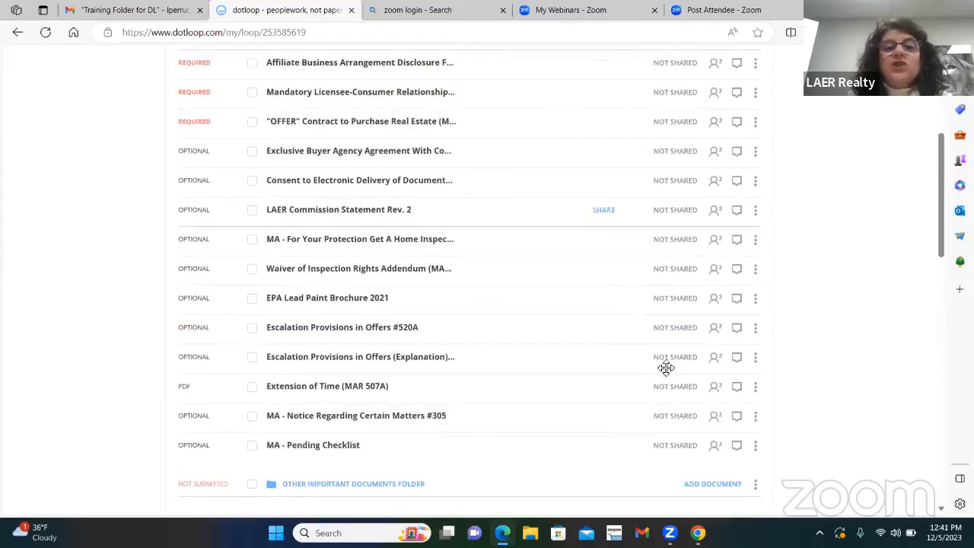
{"action": "scroll", "coordinate": [670, 411], "scroll_direction": "up", "scroll_amount": 1}
{"action": "scroll", "coordinate": [675, 416], "scroll_direction": "down", "scroll_amount": 4}
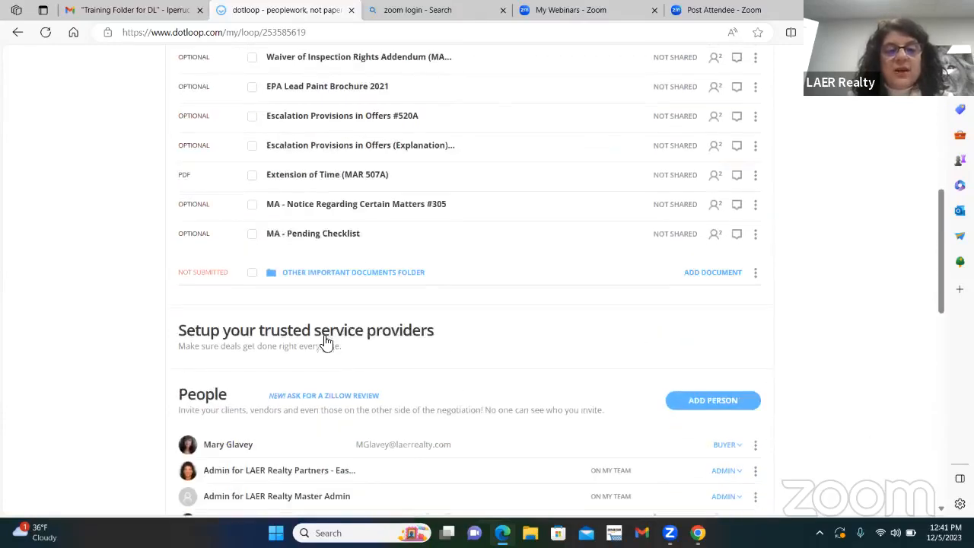
{"action": "left_click", "coordinate": [355, 274]}
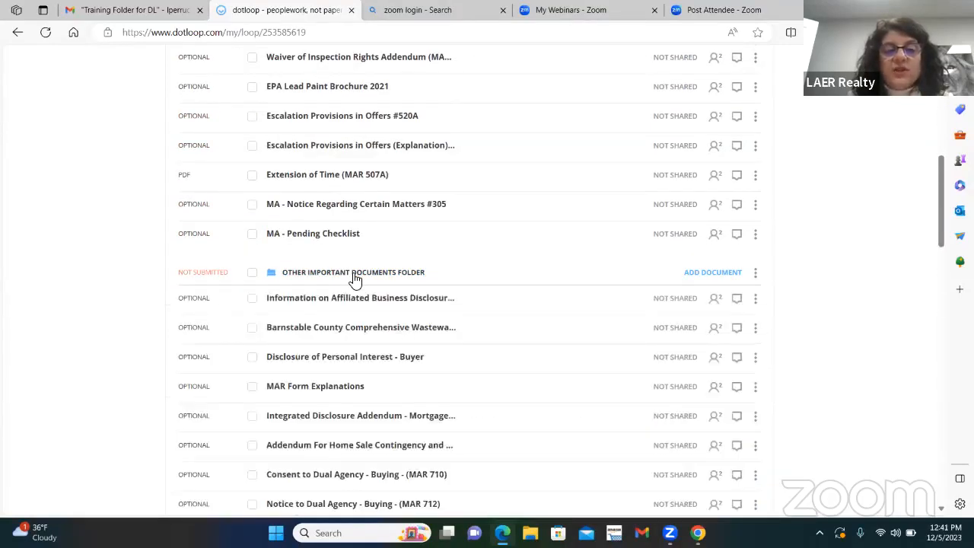
{"action": "left_click", "coordinate": [355, 274]}
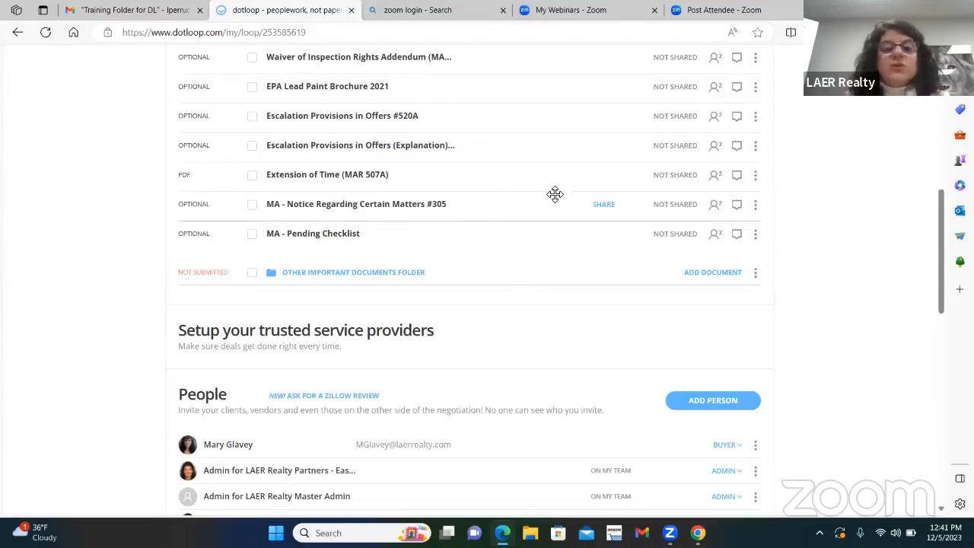
Step: Open the Mandatory Licensee-Consumer Relationship Disclosure and autofill it with the suggested buyer and buying agent details
{"action": "scroll", "coordinate": [548, 182], "scroll_direction": "up", "scroll_amount": 5}
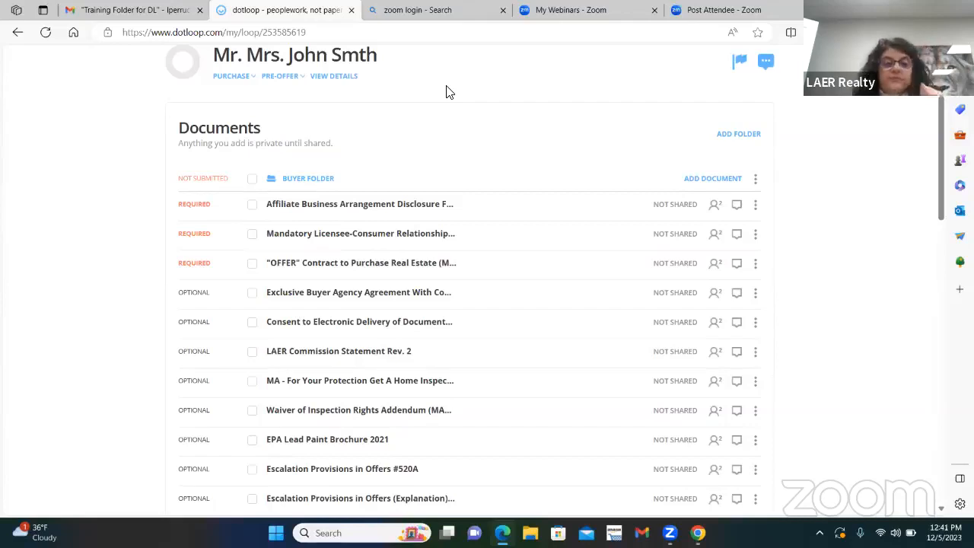
{"action": "left_click", "coordinate": [337, 240]}
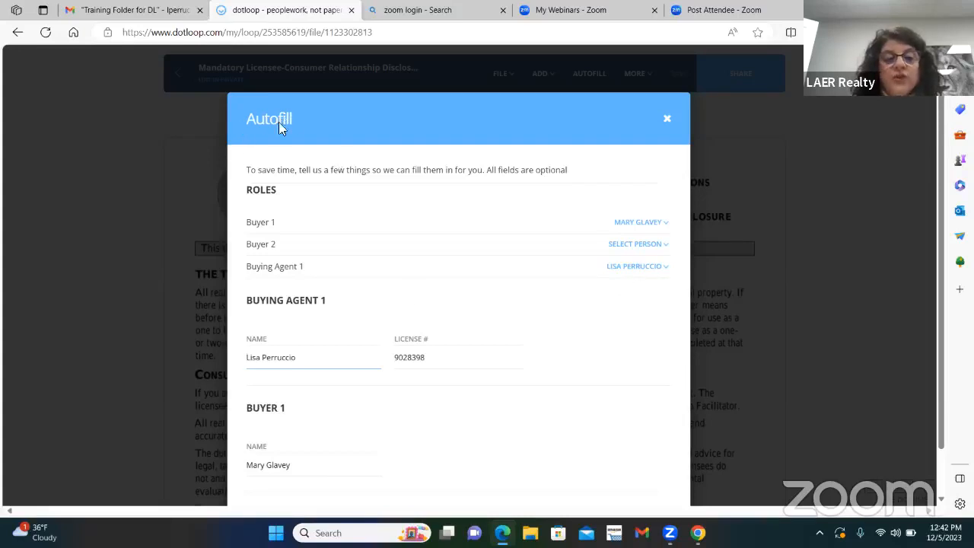
{"action": "scroll", "coordinate": [503, 394], "scroll_direction": "down", "scroll_amount": 1}
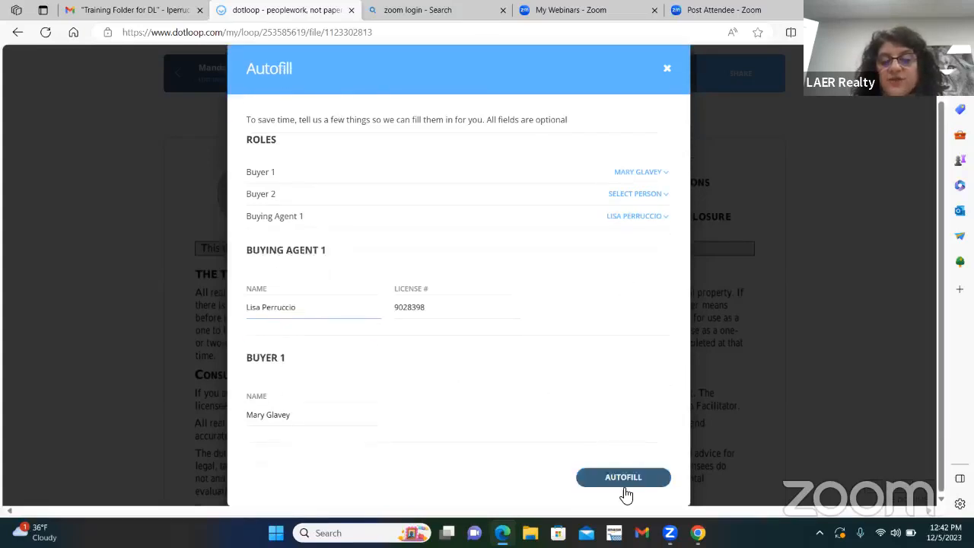
{"action": "left_click", "coordinate": [623, 480]}
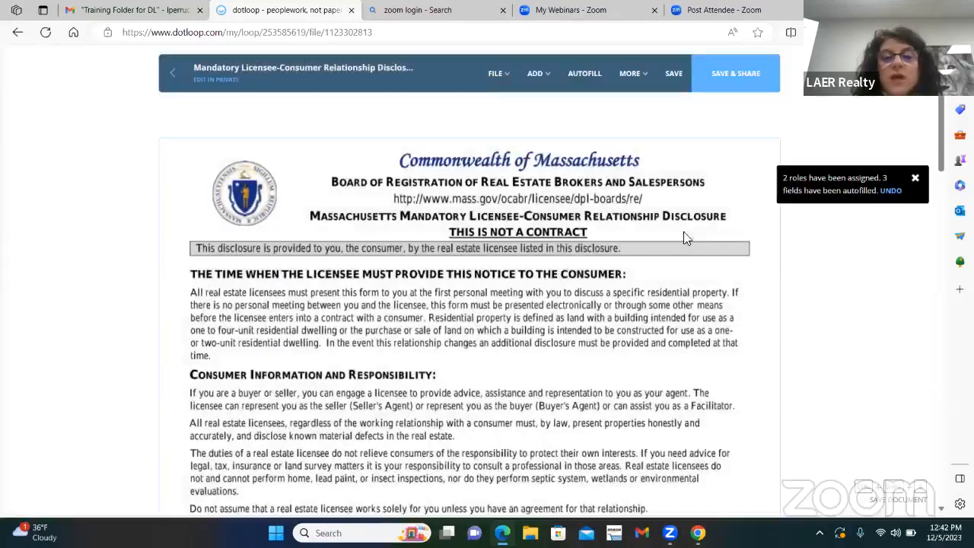
Step: Mark the licensee as Buyer's agent and select Buyer under Designated Agency in the disclosure
{"action": "scroll", "coordinate": [586, 309], "scroll_direction": "down", "scroll_amount": 5}
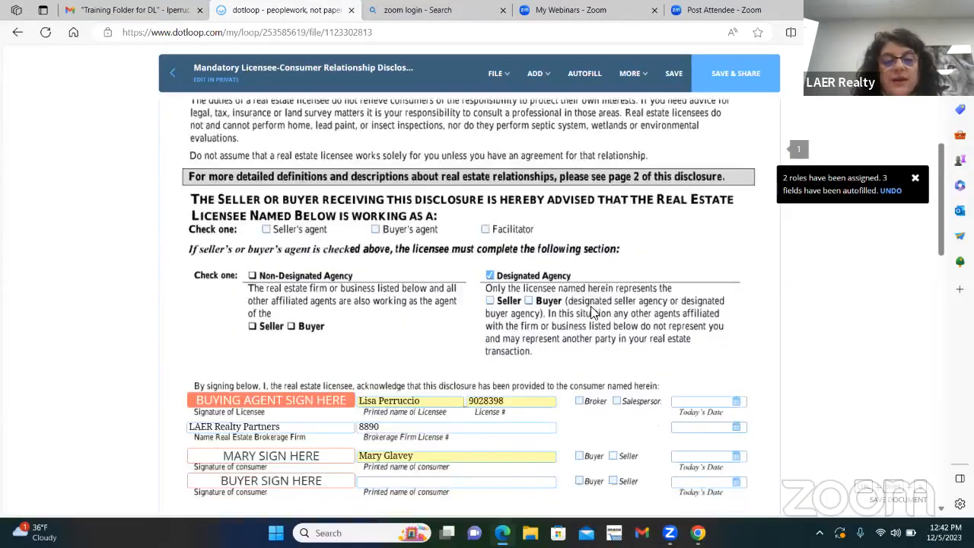
{"action": "scroll", "coordinate": [592, 312], "scroll_direction": "down", "scroll_amount": 1}
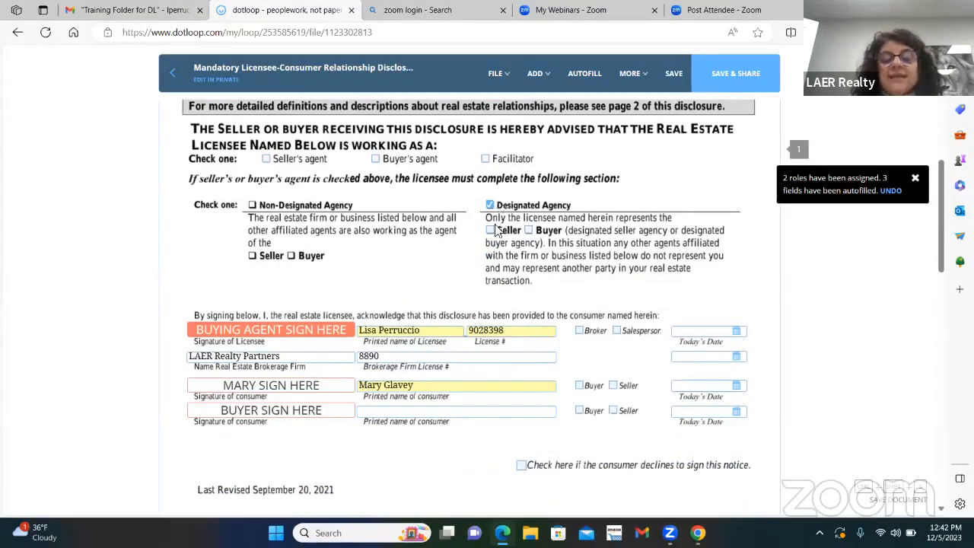
{"action": "mouse_move", "coordinate": [269, 333]}
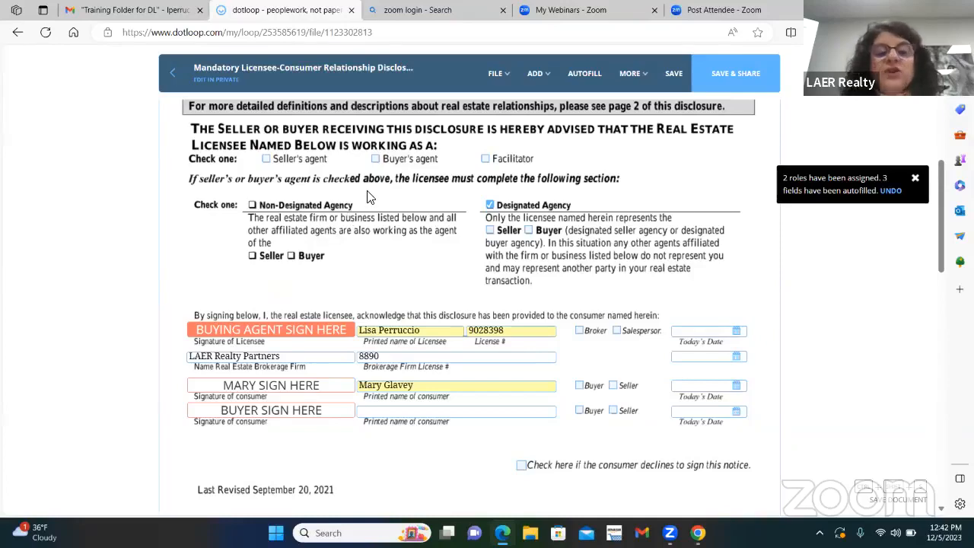
{"action": "scroll", "coordinate": [367, 197], "scroll_direction": "up", "scroll_amount": 1}
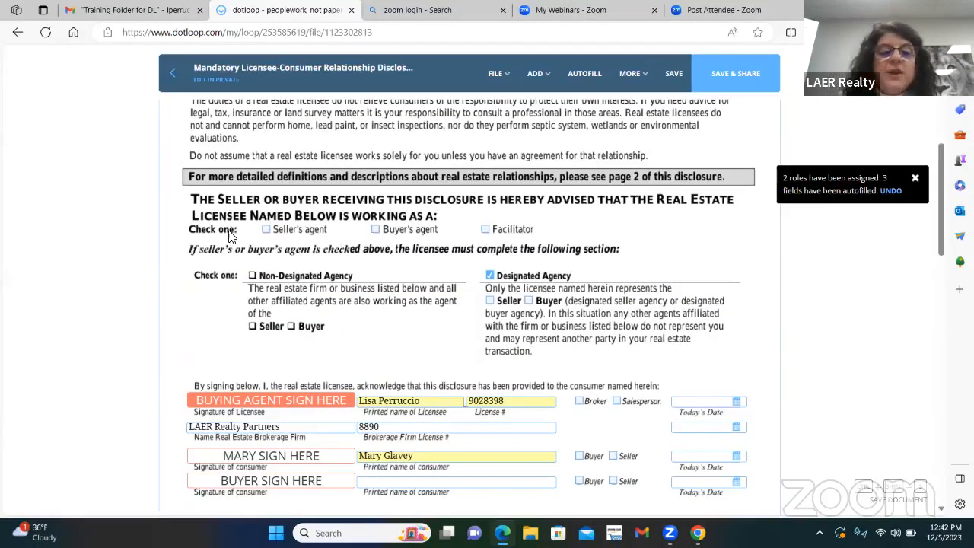
{"action": "left_click", "coordinate": [376, 229]}
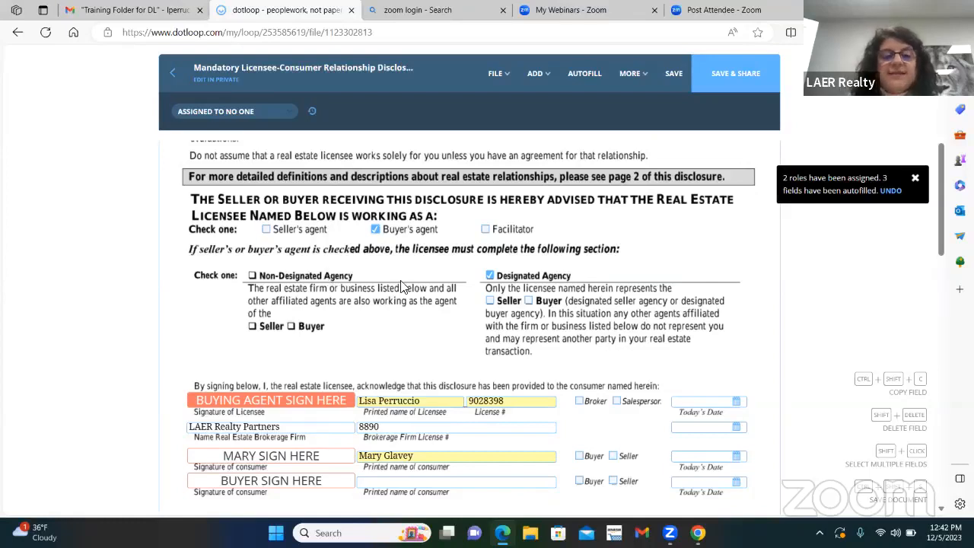
{"action": "left_click", "coordinate": [528, 301]}
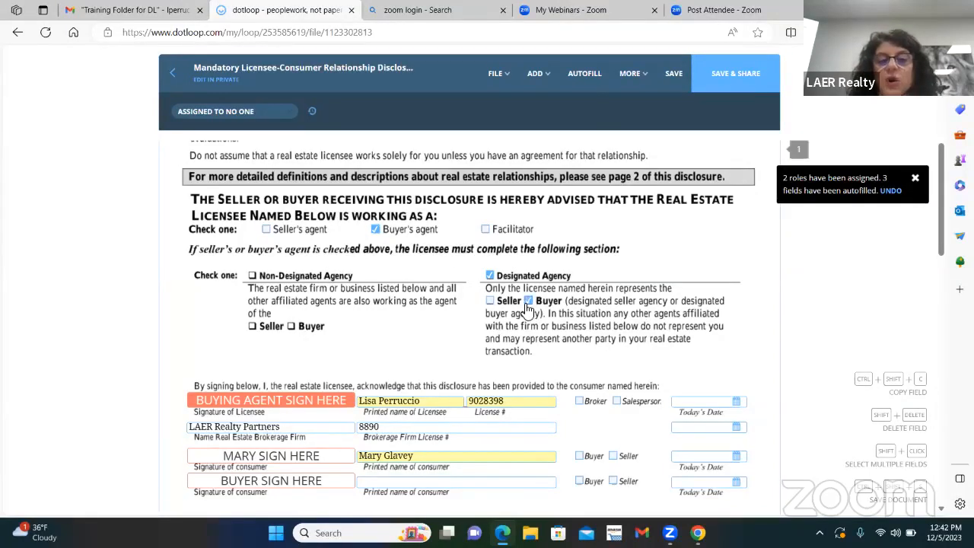
Step: Sign the licensee line as the buying agent with the adopted signature, and mark the licensee as Broker
{"action": "scroll", "coordinate": [601, 304], "scroll_direction": "down", "scroll_amount": 1}
{"action": "mouse_move", "coordinate": [221, 331]}
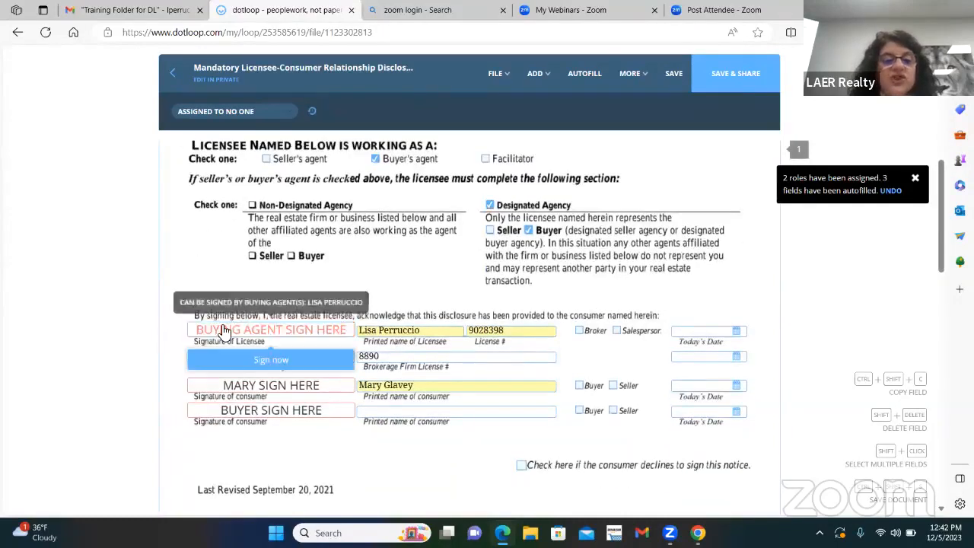
{"action": "left_click", "coordinate": [273, 360]}
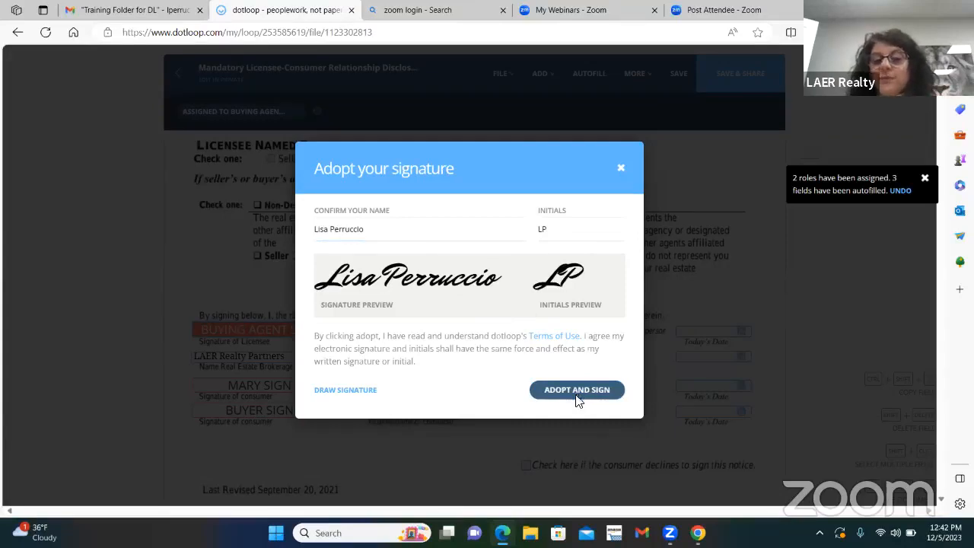
{"action": "left_click", "coordinate": [577, 390]}
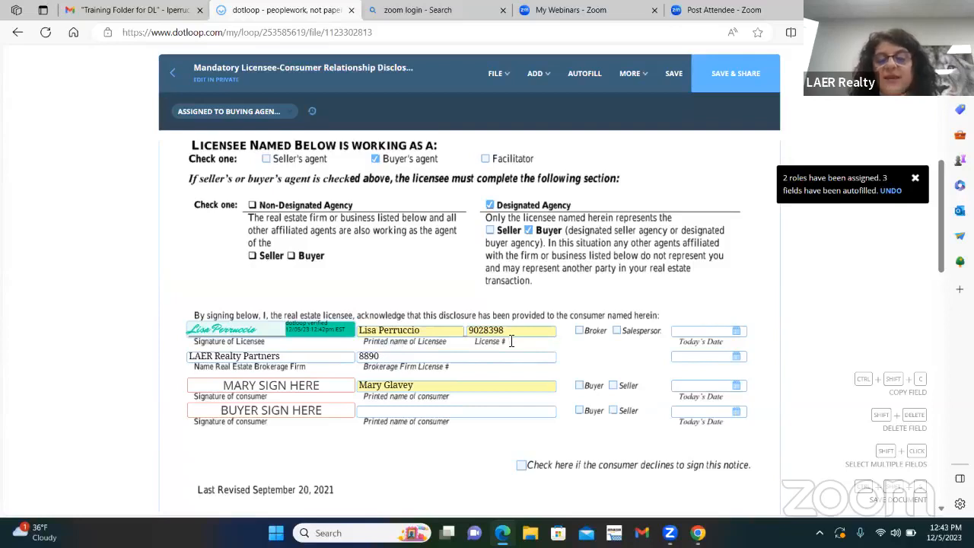
{"action": "left_click", "coordinate": [579, 332]}
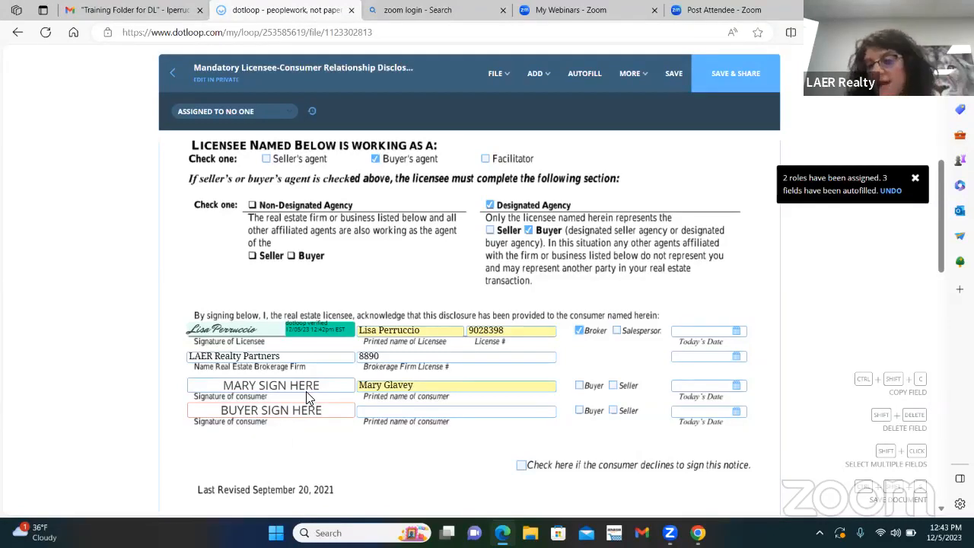
Step: Assign the second consumer signature field to no one, and mark the first consumer as Buyer
{"action": "left_click", "coordinate": [268, 420]}
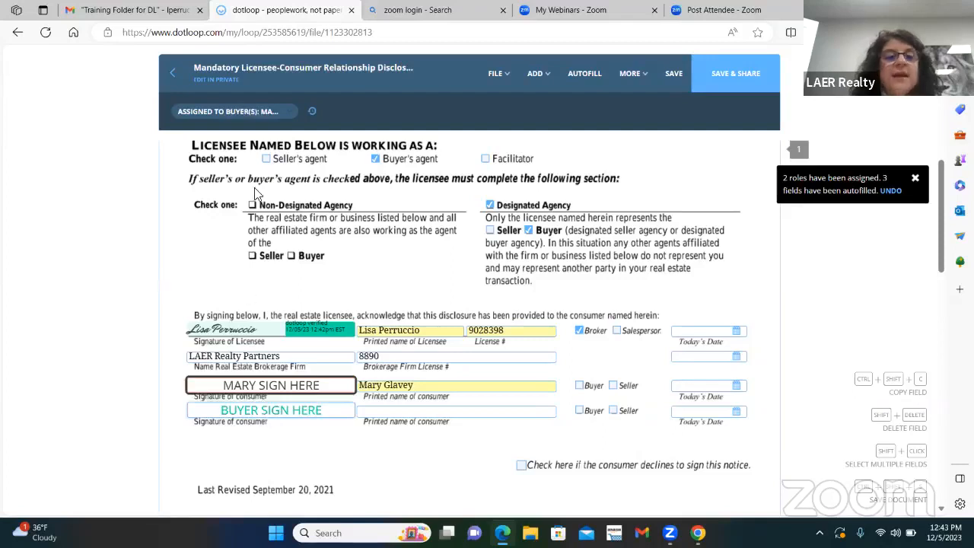
{"action": "left_click", "coordinate": [232, 114]}
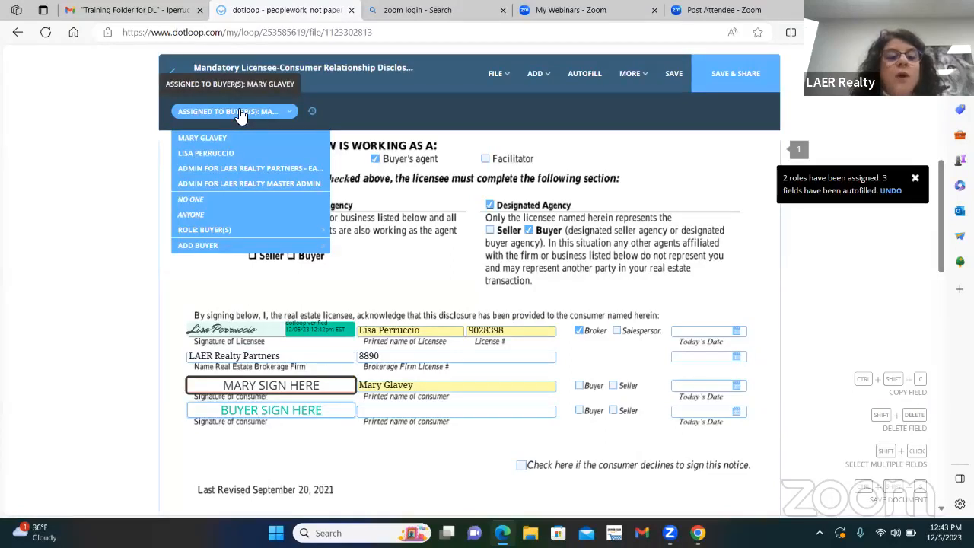
{"action": "left_click", "coordinate": [191, 200]}
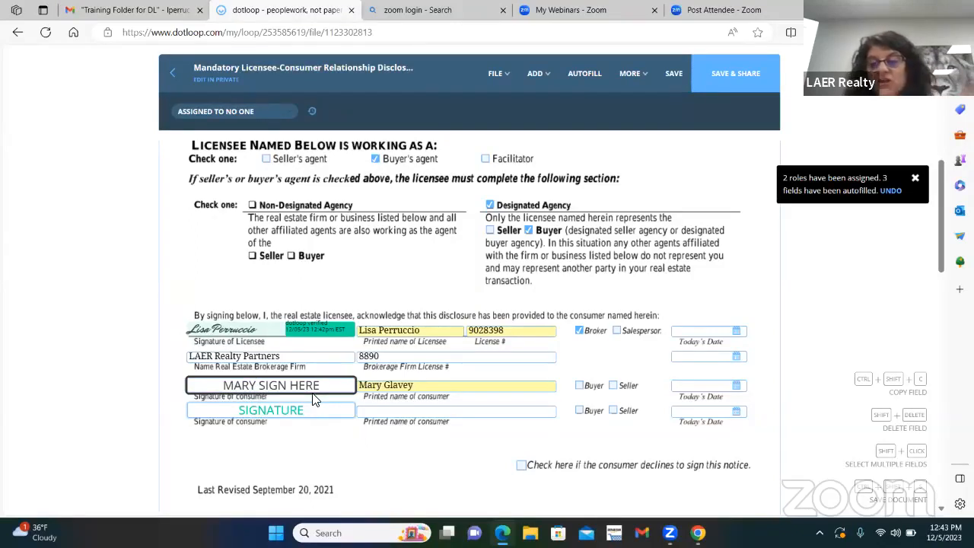
{"action": "left_click", "coordinate": [581, 388]}
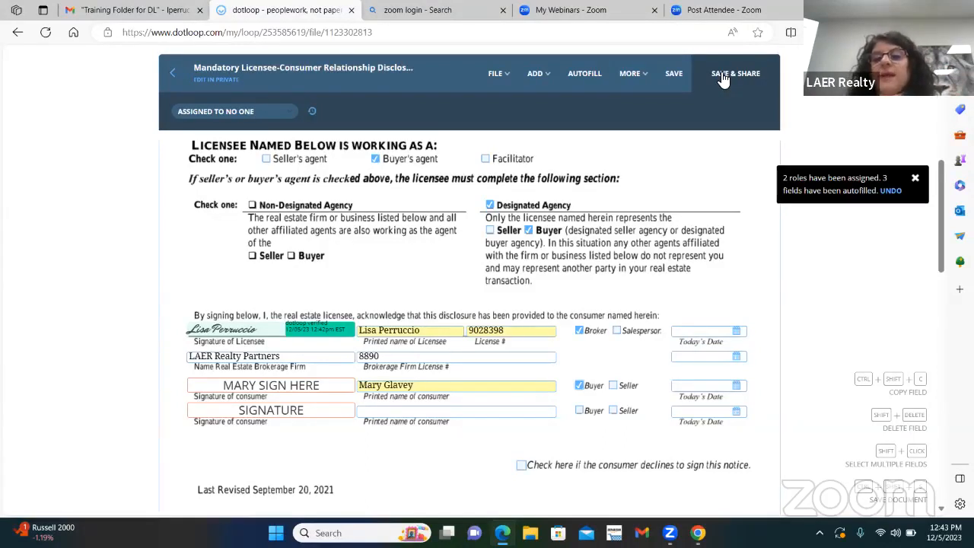
Step: Save the completed disclosure and return to the loop without sharing the document
{"action": "left_click", "coordinate": [674, 76]}
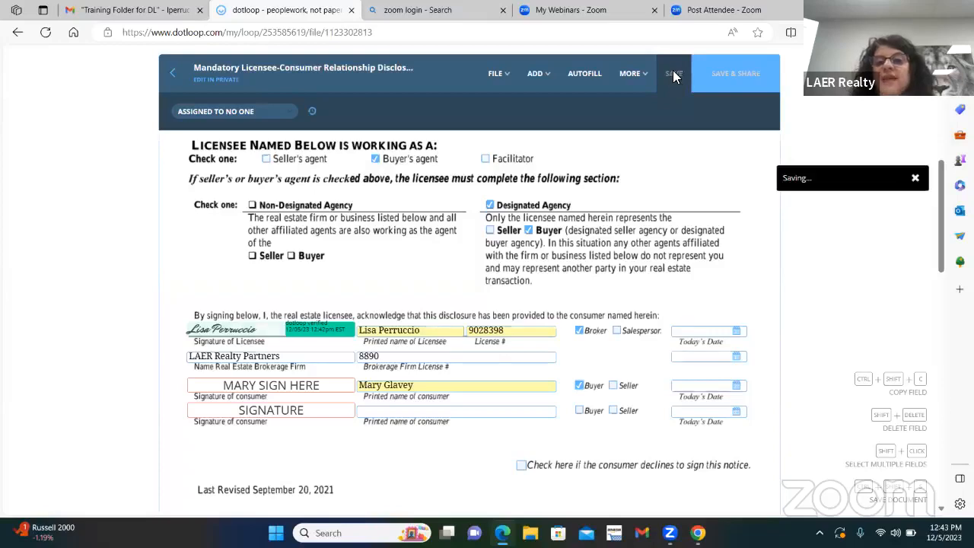
{"action": "left_click", "coordinate": [175, 74]}
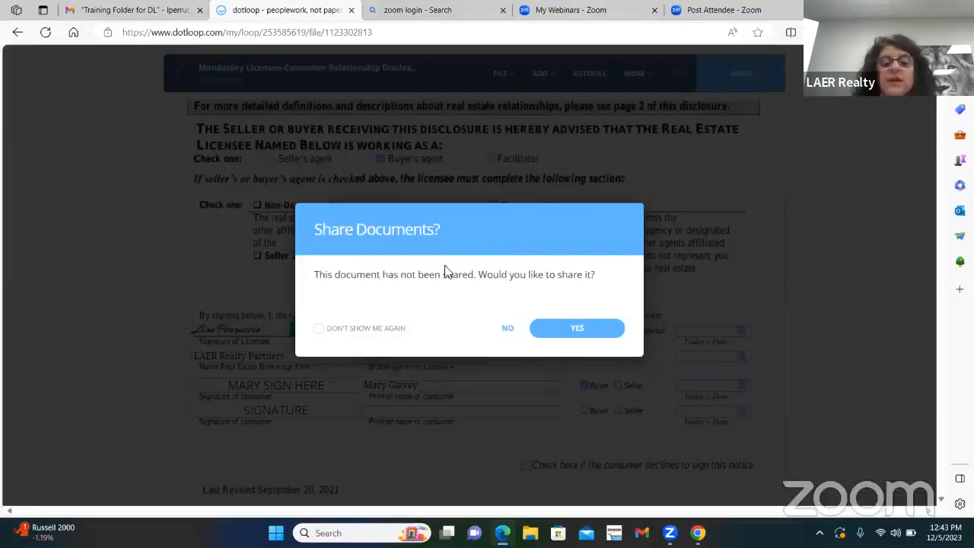
{"action": "left_click", "coordinate": [507, 331]}
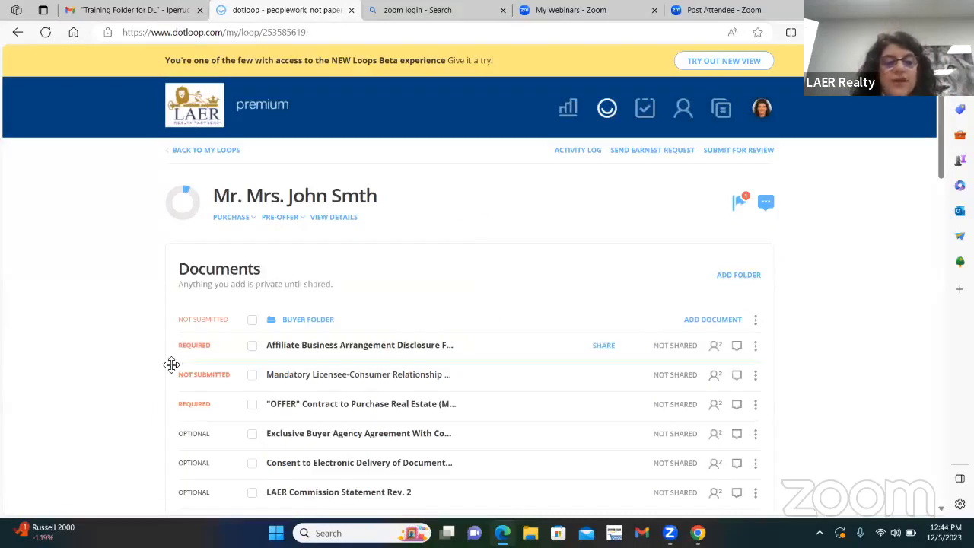
Step: Open the Affiliate Business Arrangement Disclosure For Buyers and autofill it with the loop's buyer as Buyer 1
{"action": "mouse_move", "coordinate": [216, 383]}
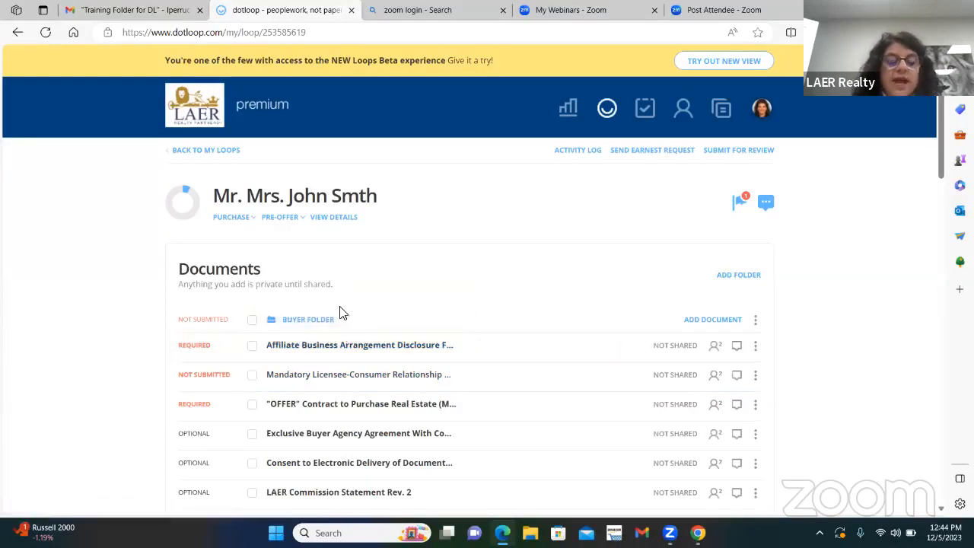
{"action": "left_click", "coordinate": [354, 349]}
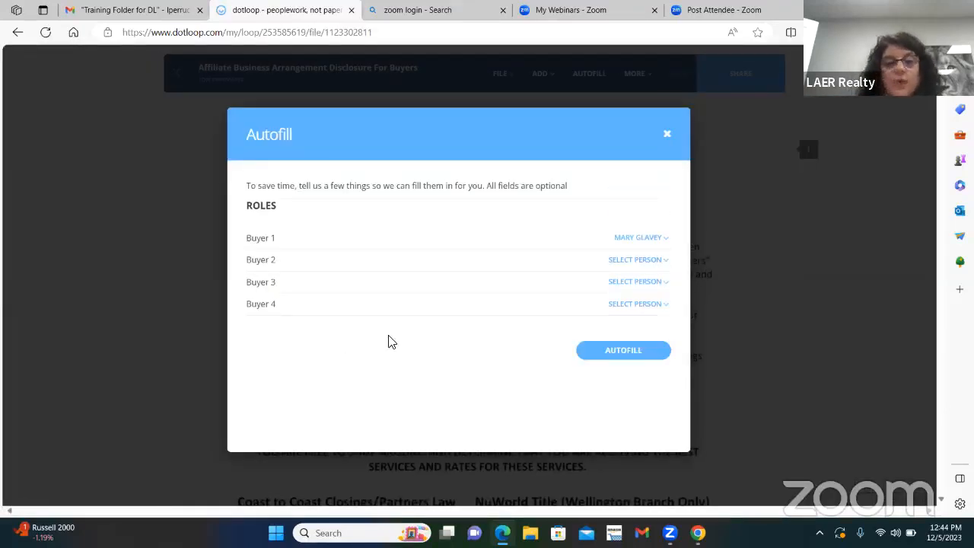
{"action": "left_click", "coordinate": [637, 351]}
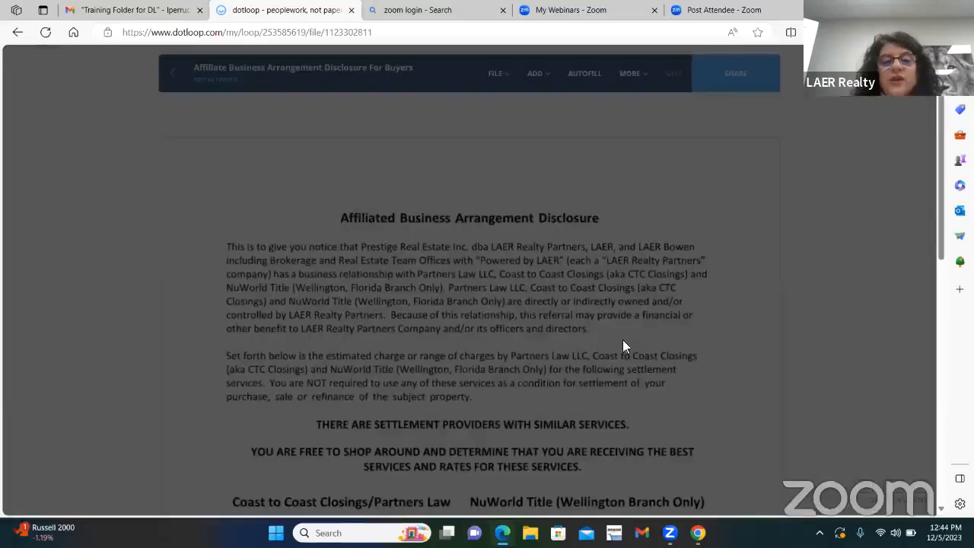
Step: Assign the second, third and fourth buyer signature fields under Acknowledgement to no one
{"action": "scroll", "coordinate": [554, 347], "scroll_direction": "down", "scroll_amount": 5}
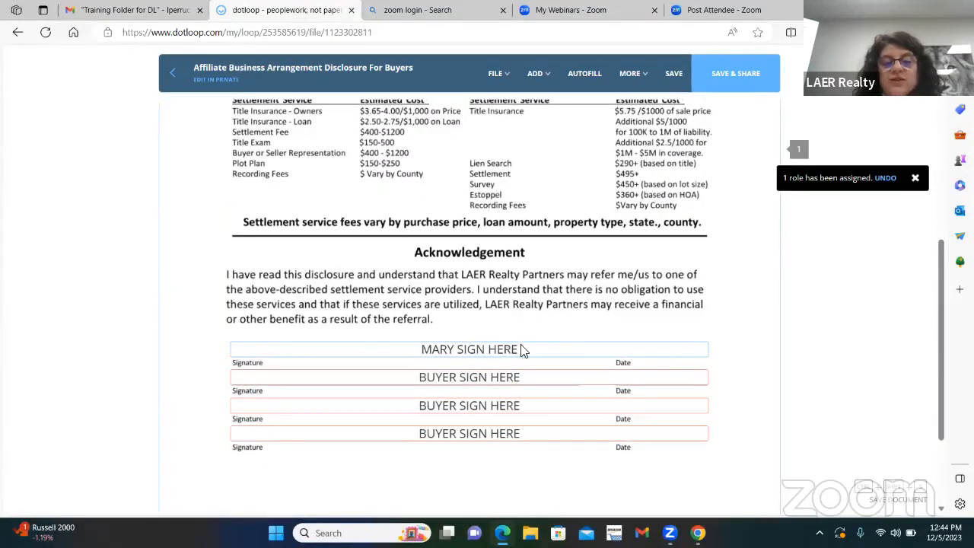
{"action": "left_click", "coordinate": [447, 381]}
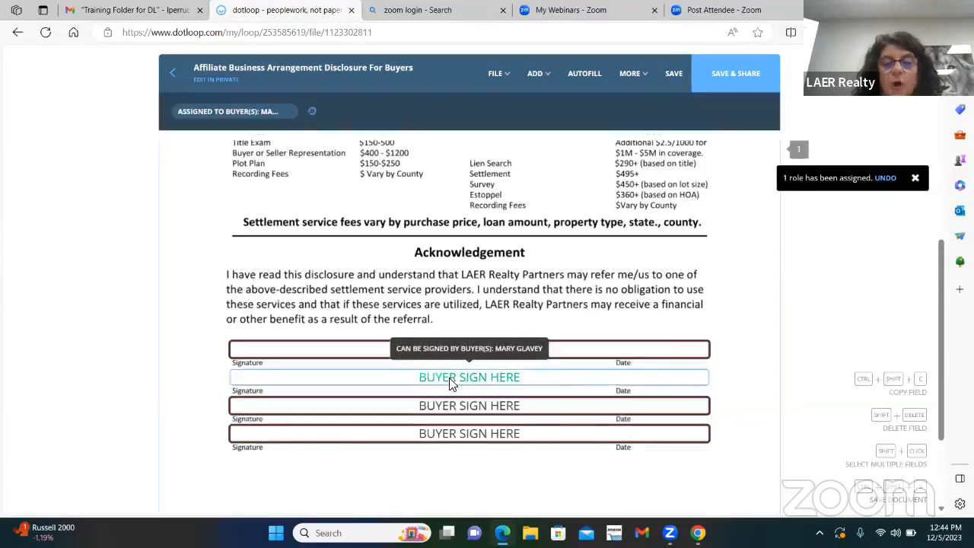
{"action": "left_click", "coordinate": [228, 111]}
{"action": "left_click", "coordinate": [204, 201]}
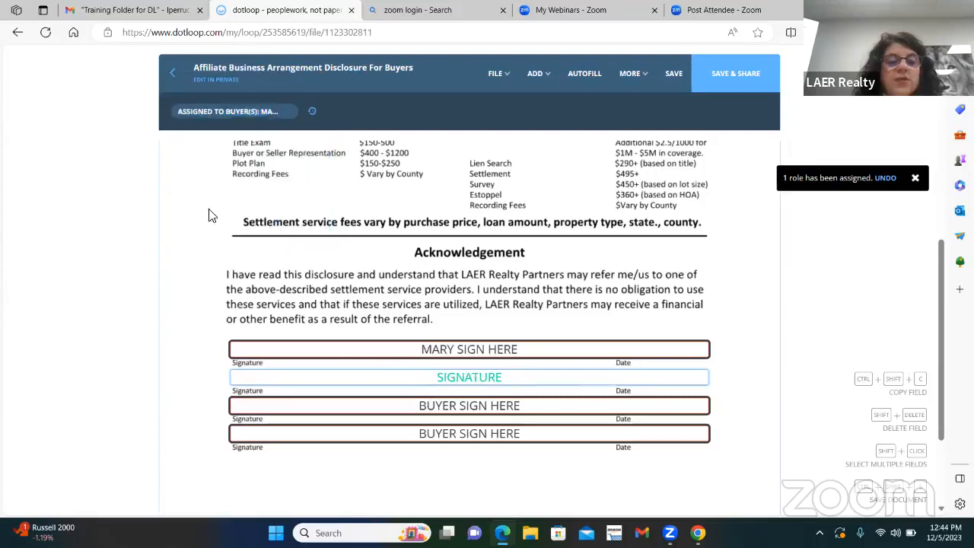
{"action": "left_click", "coordinate": [506, 405]}
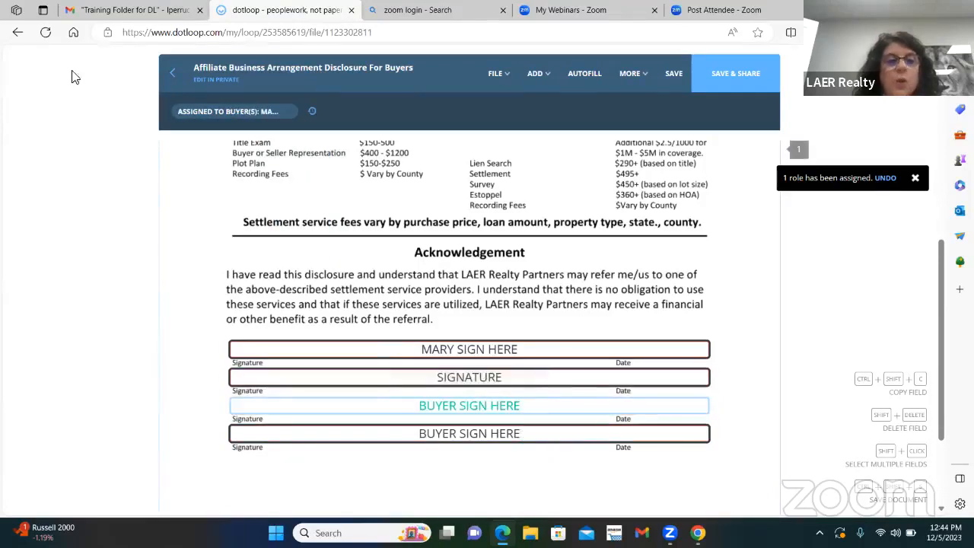
{"action": "left_click", "coordinate": [200, 111]}
{"action": "left_click", "coordinate": [193, 197]}
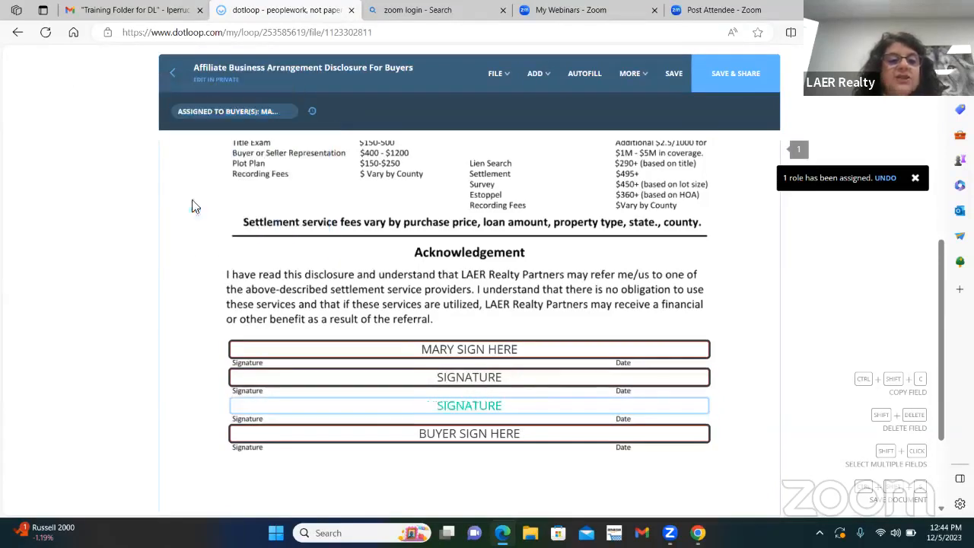
{"action": "left_click", "coordinate": [487, 437]}
{"action": "left_click", "coordinate": [196, 114]}
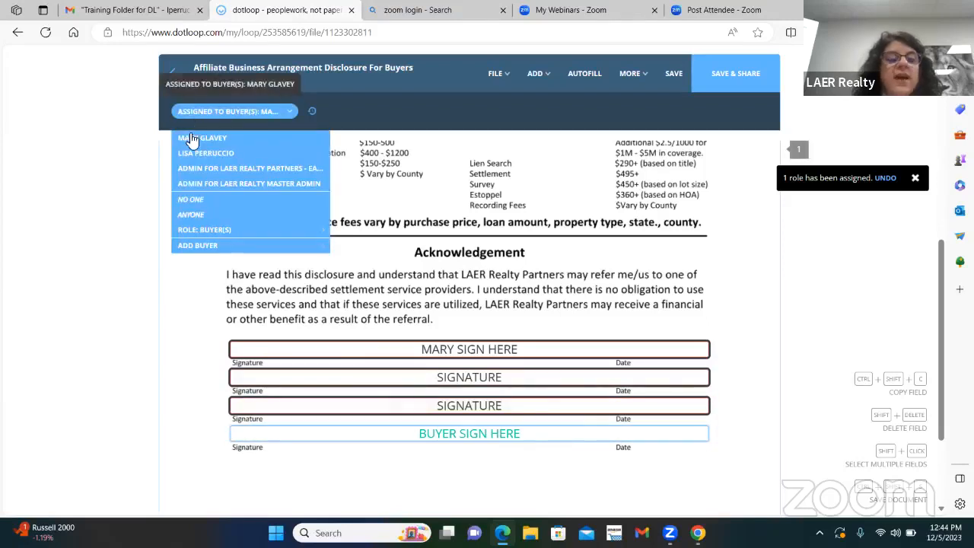
{"action": "left_click", "coordinate": [190, 198]}
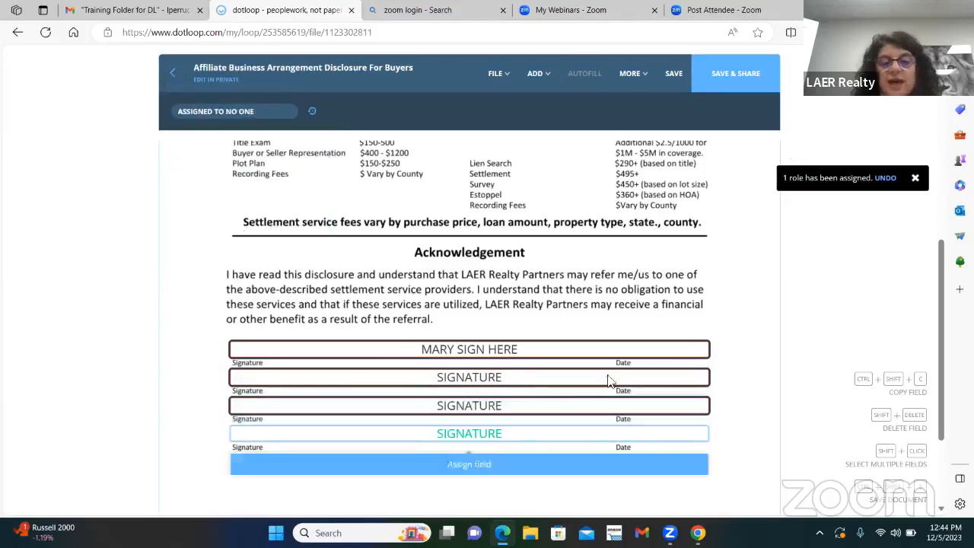
Step: Save the Affiliate Business Arrangement Disclosure and return to the loop without sharing it
{"action": "left_click", "coordinate": [673, 76]}
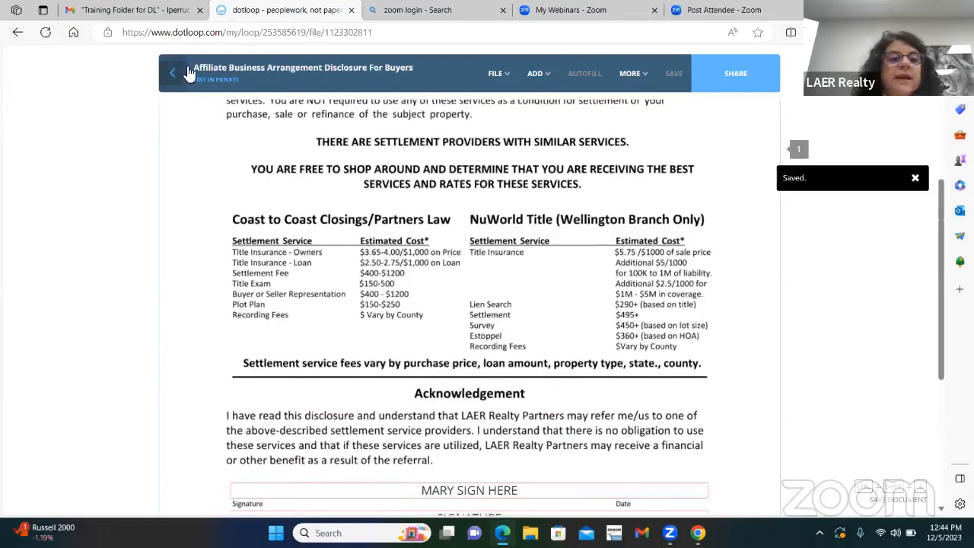
{"action": "left_click", "coordinate": [172, 73]}
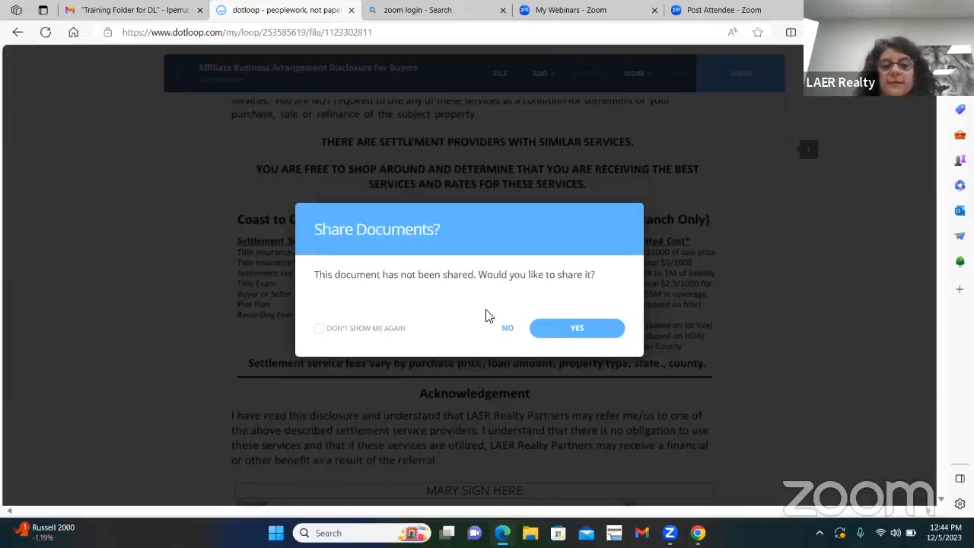
{"action": "left_click", "coordinate": [508, 327]}
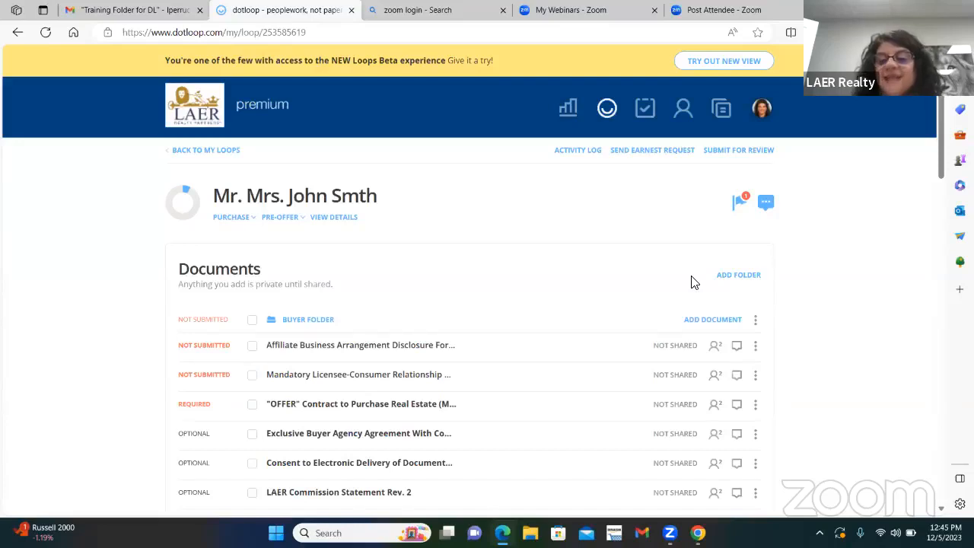
Step: Start sharing the Affiliate Business Arrangement and Mandatory Licensee-Consumer Relationship disclosures together, keeping the buyer's permission at Can Sign
{"action": "left_click", "coordinate": [251, 347]}
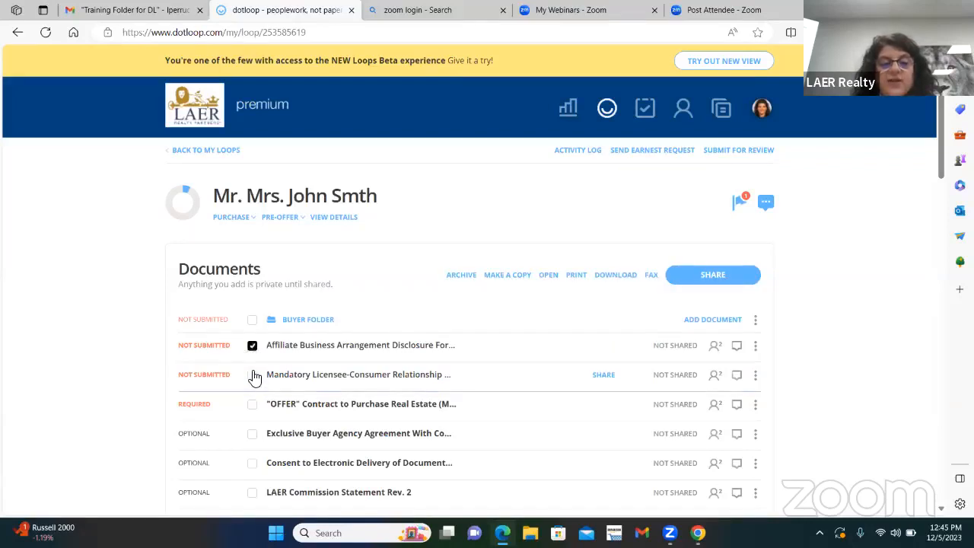
{"action": "left_click", "coordinate": [251, 375]}
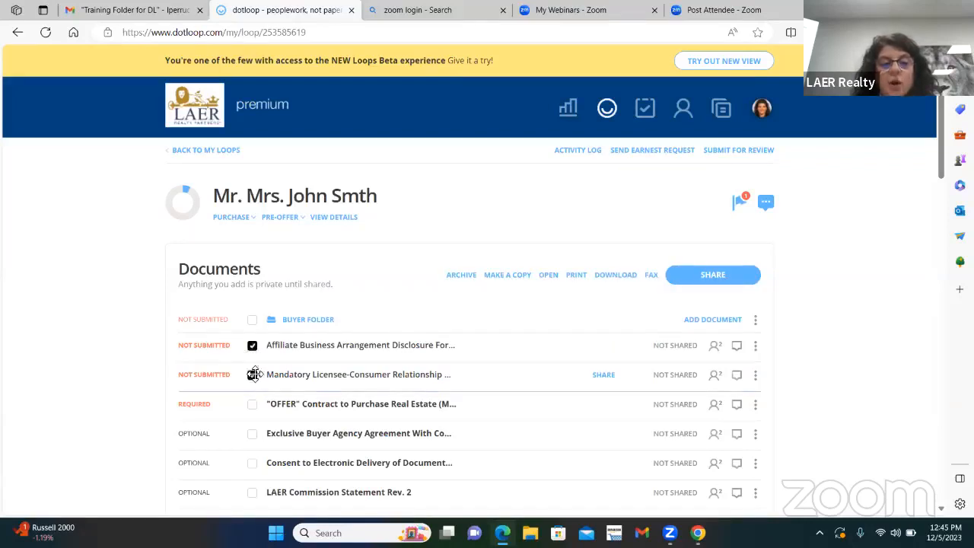
{"action": "left_click", "coordinate": [716, 276]}
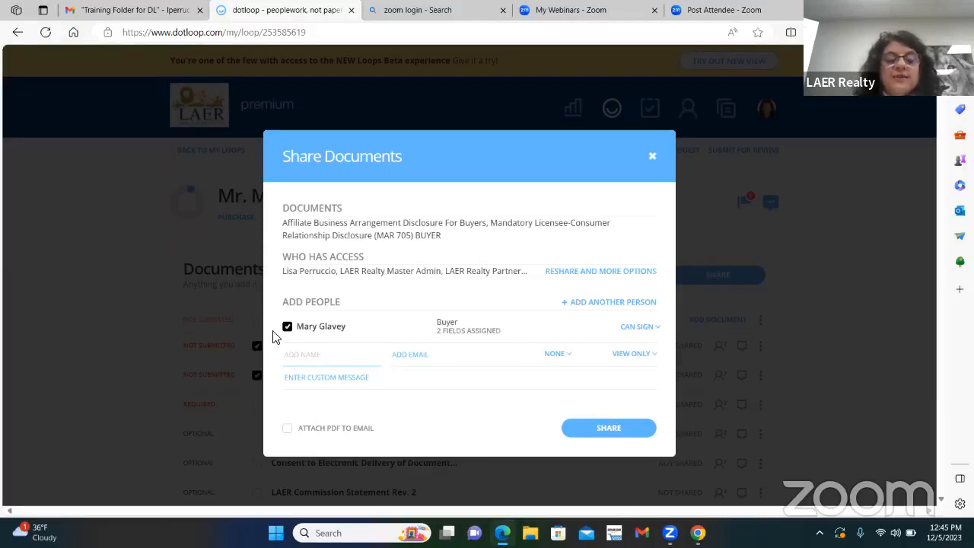
{"action": "mouse_move", "coordinate": [321, 335]}
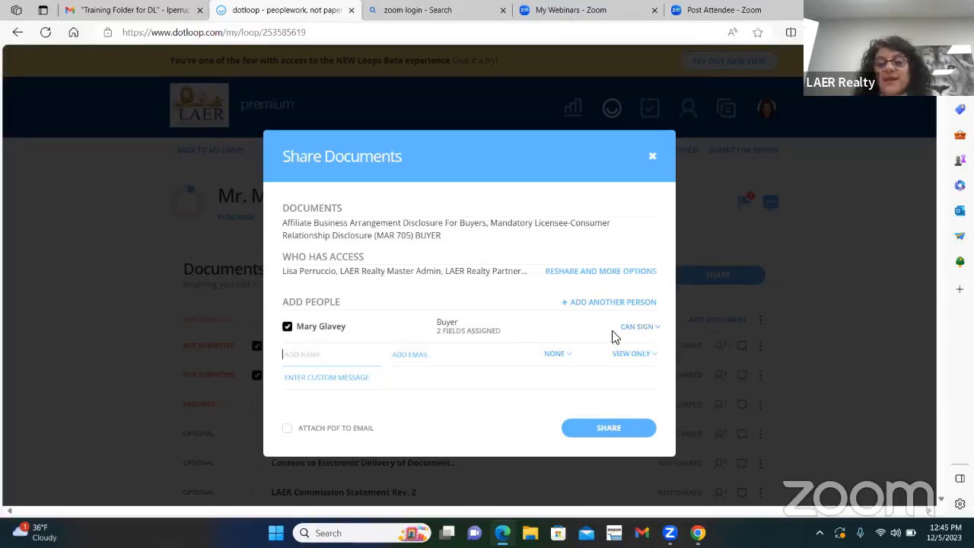
{"action": "left_click", "coordinate": [655, 335]}
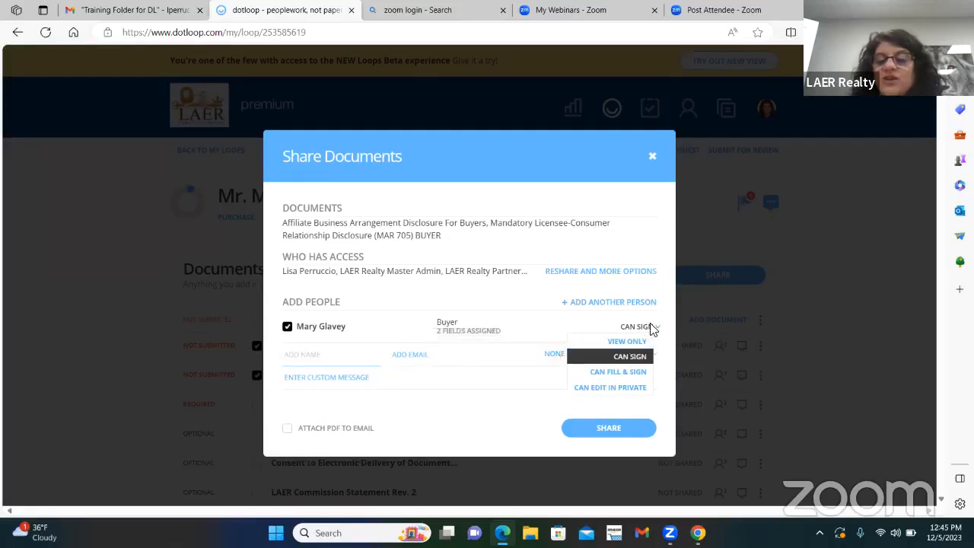
{"action": "left_click", "coordinate": [531, 329]}
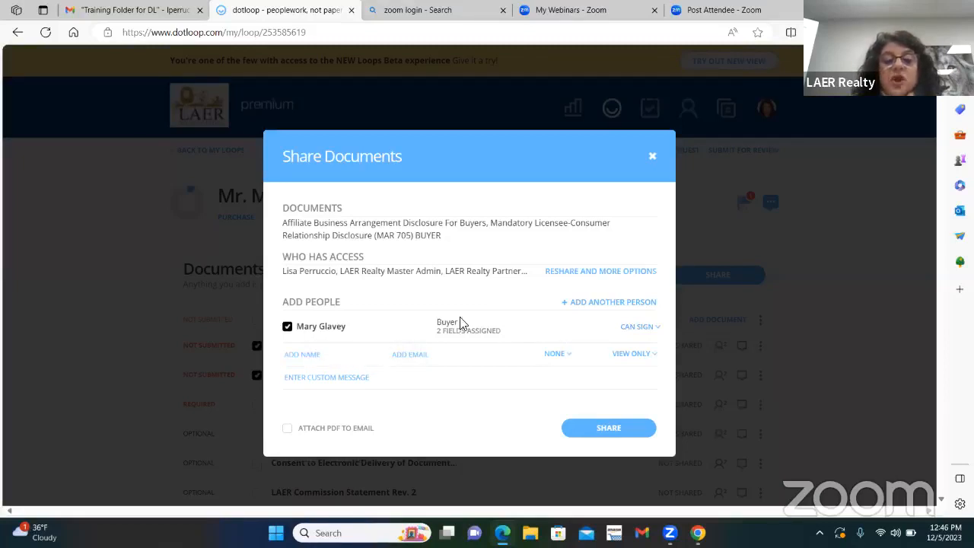
Step: Add a custom message greeting the buyer by first name, followed by "Please sign the documents, looking forward to working with you."
{"action": "left_click", "coordinate": [330, 379]}
{"action": "type", "text": "Hel"}
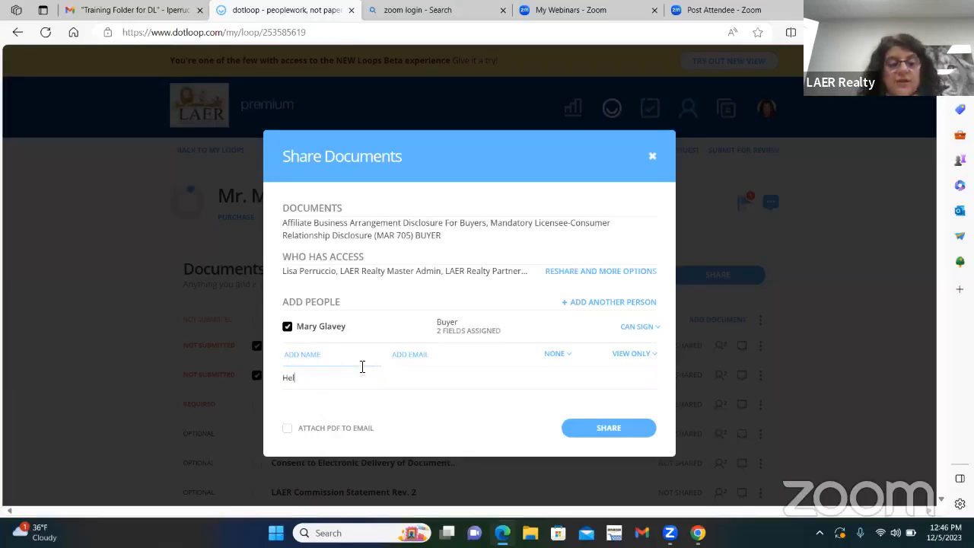
{"action": "type", "text": "lo Mary,"}
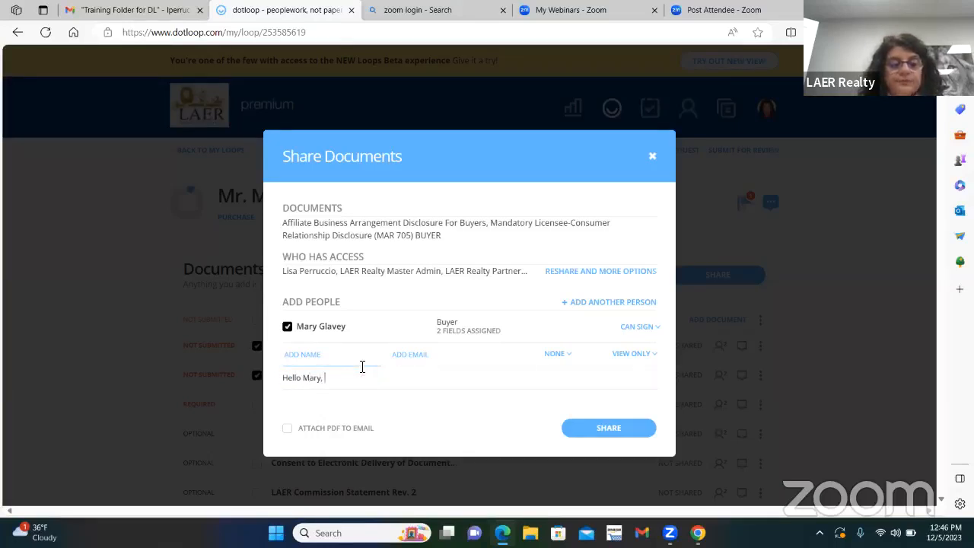
{"action": "type", "text": " Please sig"}
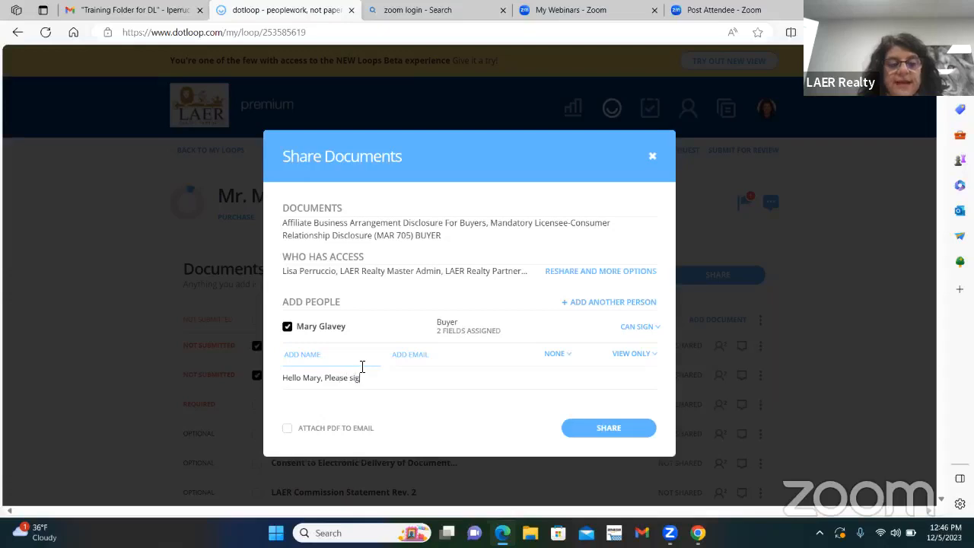
{"action": "type", "text": "n the docume"}
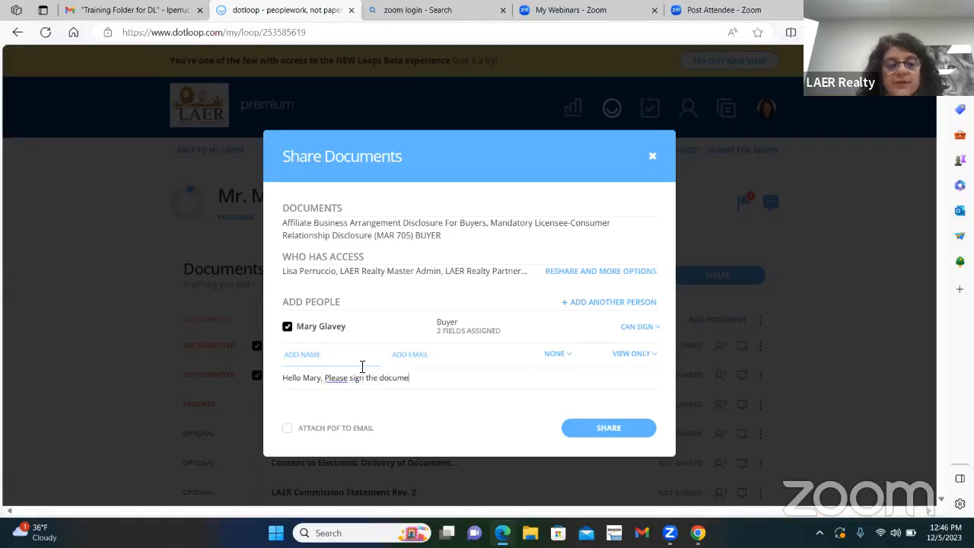
{"action": "type", "text": "nts, look"}
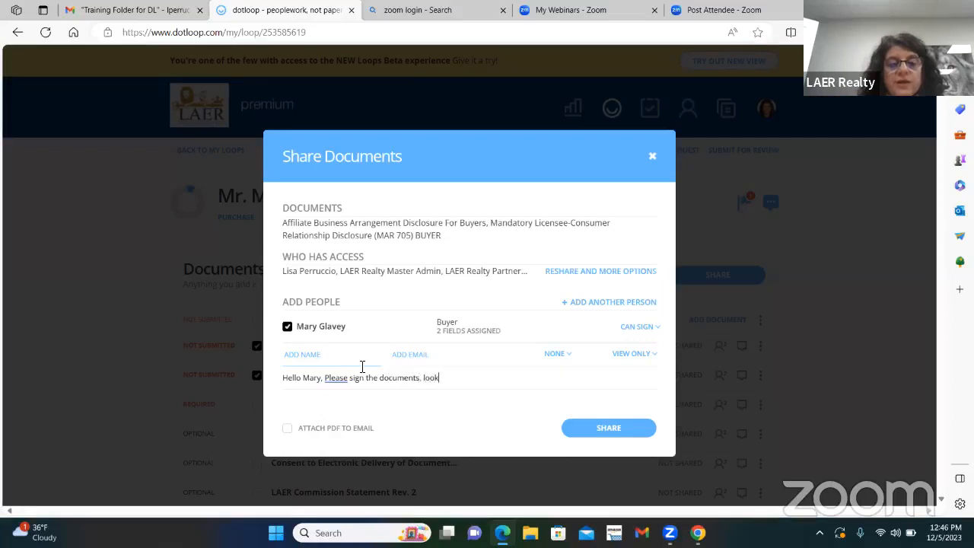
{"action": "type", "text": "ing forward "}
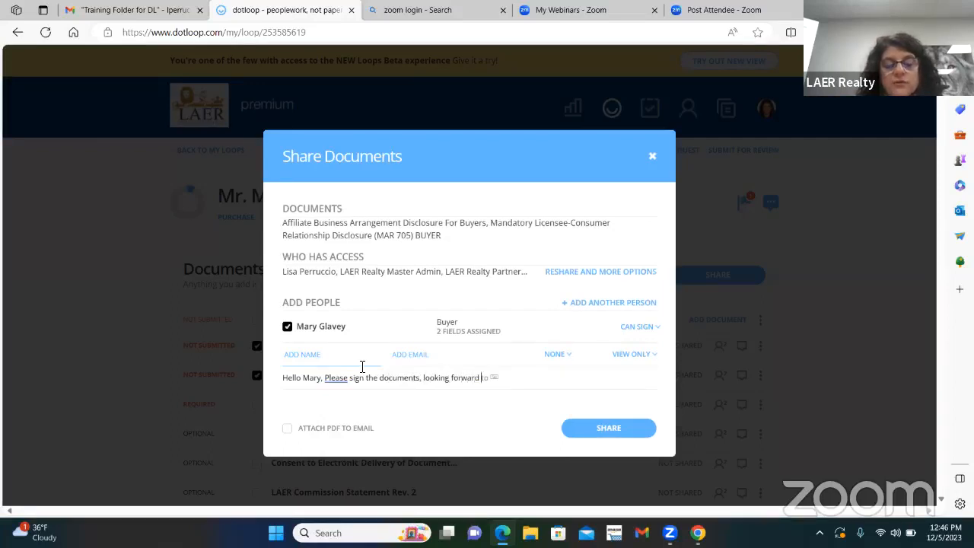
{"action": "type", "text": "to working wi"}
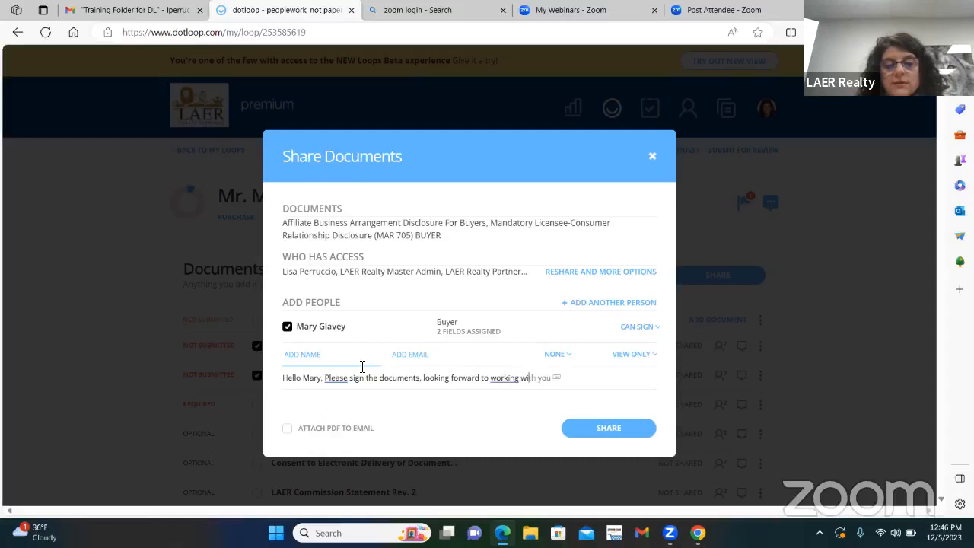
{"action": "type", "text": "th you."}
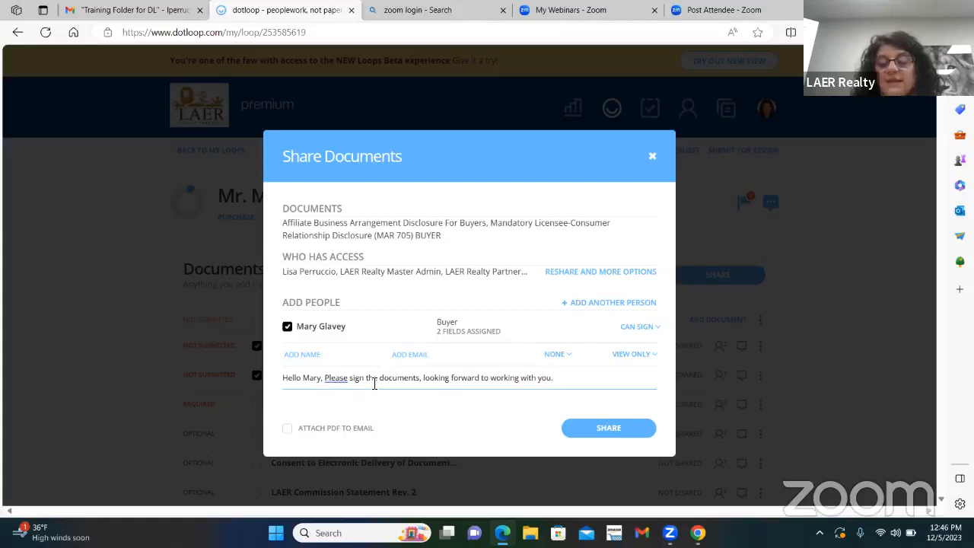
Step: Attach the PDF to the email, share both disclosures with the buyer and close the sharing dialog
{"action": "left_click", "coordinate": [288, 431]}
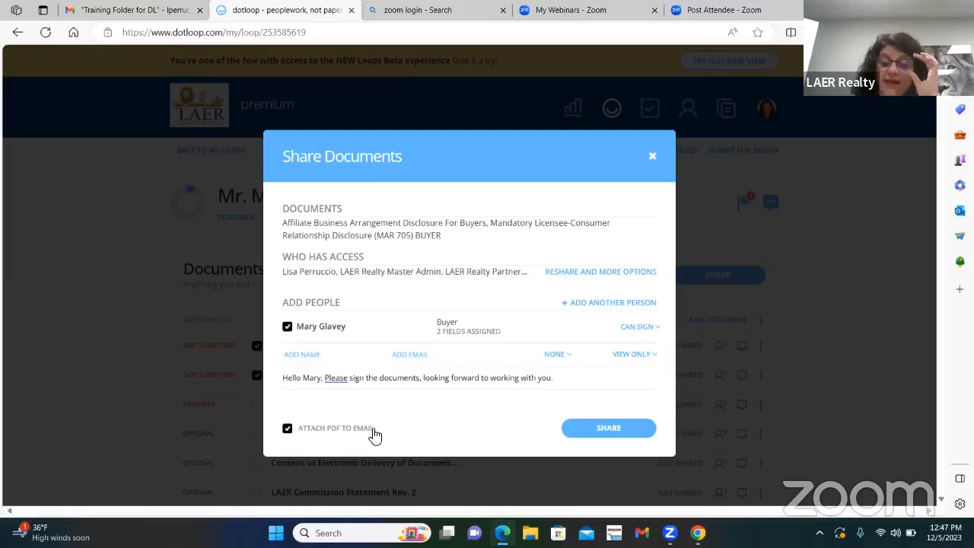
{"action": "left_click", "coordinate": [611, 427]}
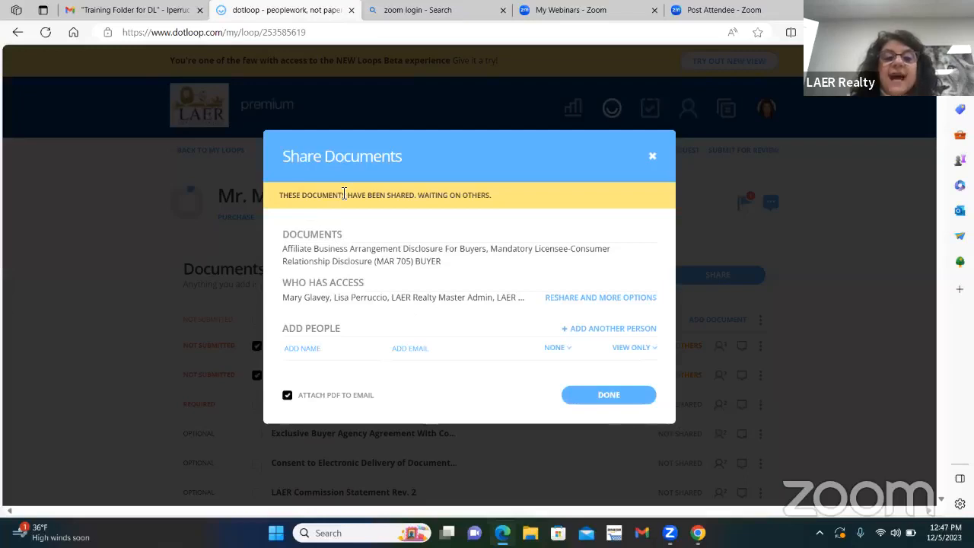
{"action": "left_click", "coordinate": [594, 396]}
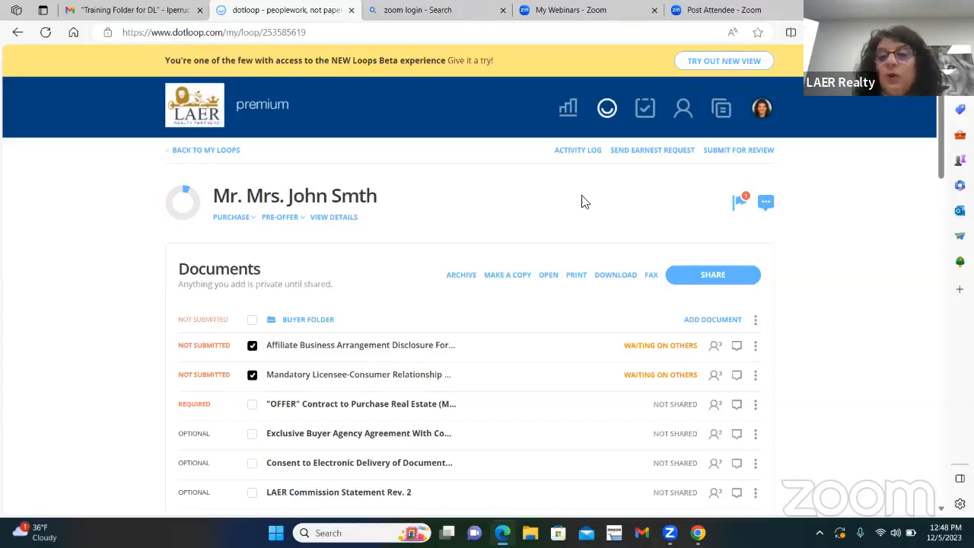
Step: Review the people included in the loop and their roles, and return to the loop's document list
{"action": "scroll", "coordinate": [718, 354], "scroll_direction": "down", "scroll_amount": 5}
{"action": "scroll", "coordinate": [685, 346], "scroll_direction": "down", "scroll_amount": 3}
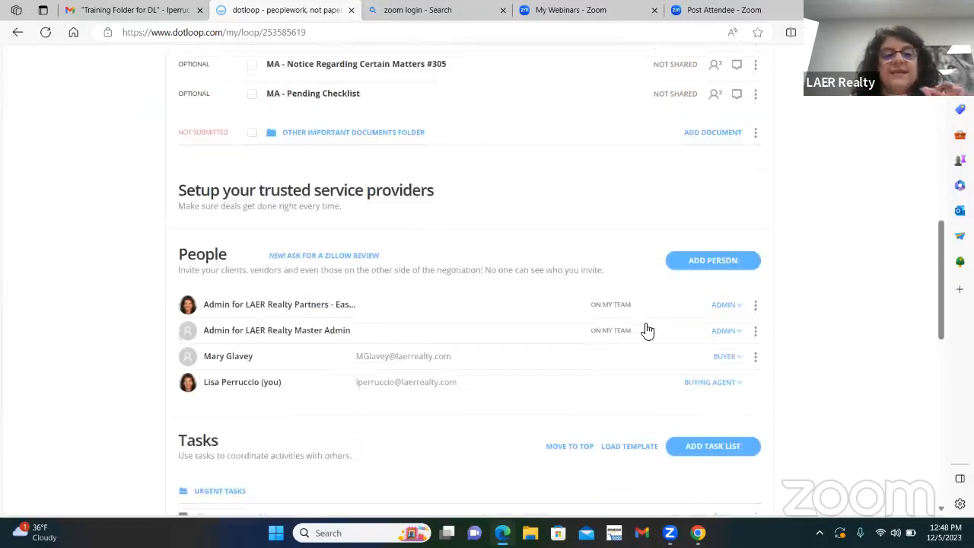
{"action": "scroll", "coordinate": [662, 304], "scroll_direction": "down", "scroll_amount": 1}
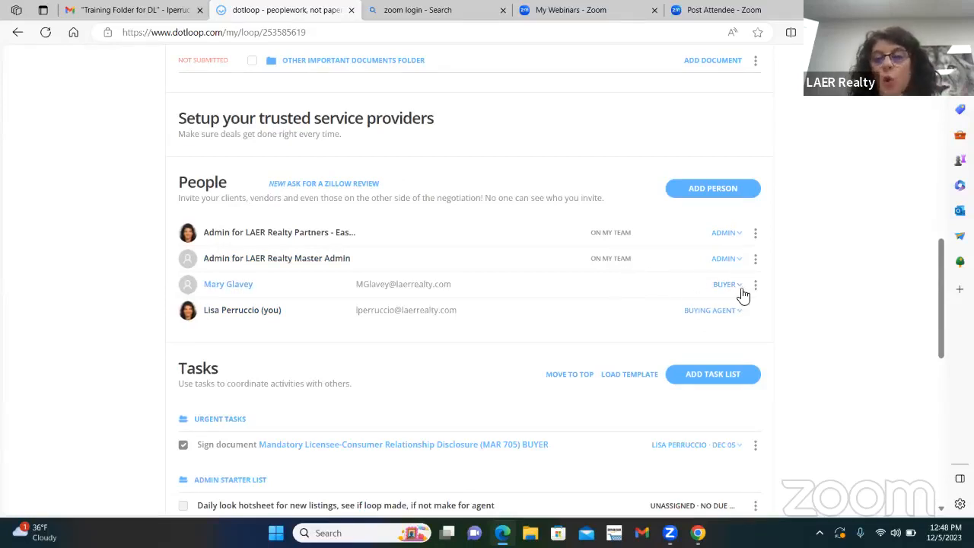
{"action": "scroll", "coordinate": [670, 293], "scroll_direction": "up", "scroll_amount": 2}
{"action": "scroll", "coordinate": [664, 289], "scroll_direction": "up", "scroll_amount": 7}
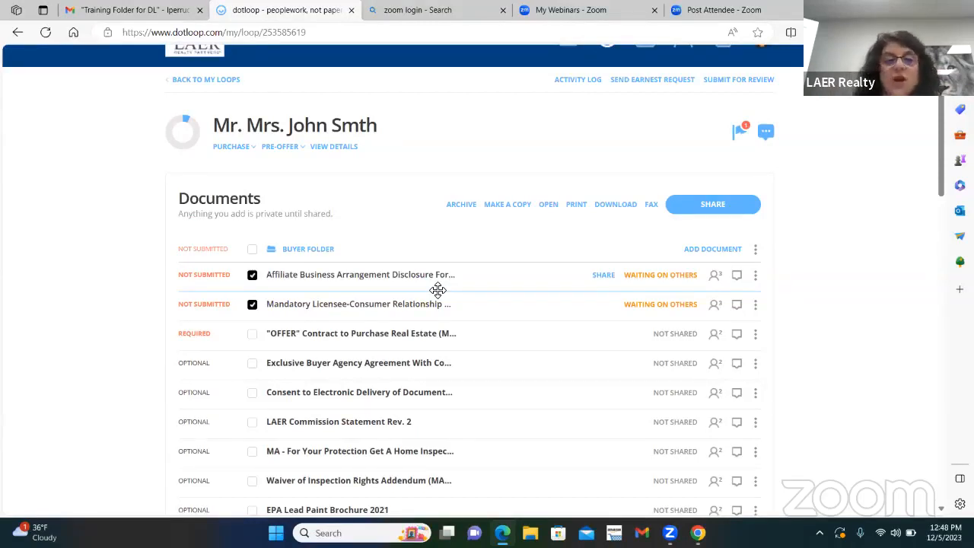
Step: Check who still has to sign the Affiliate Business Arrangement Disclosure and refresh the loop page to update the signing statuses
{"action": "mouse_move", "coordinate": [651, 276]}
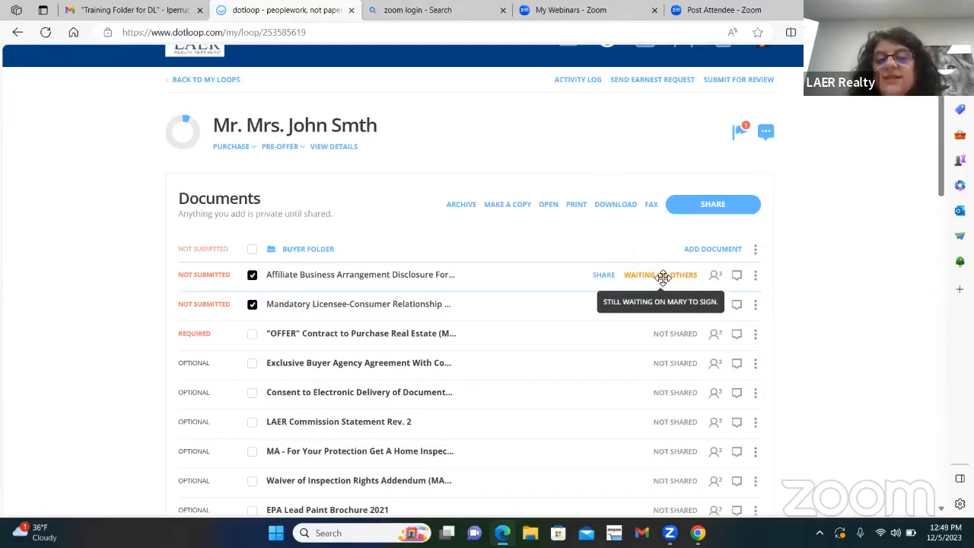
{"action": "right_click", "coordinate": [604, 139]}
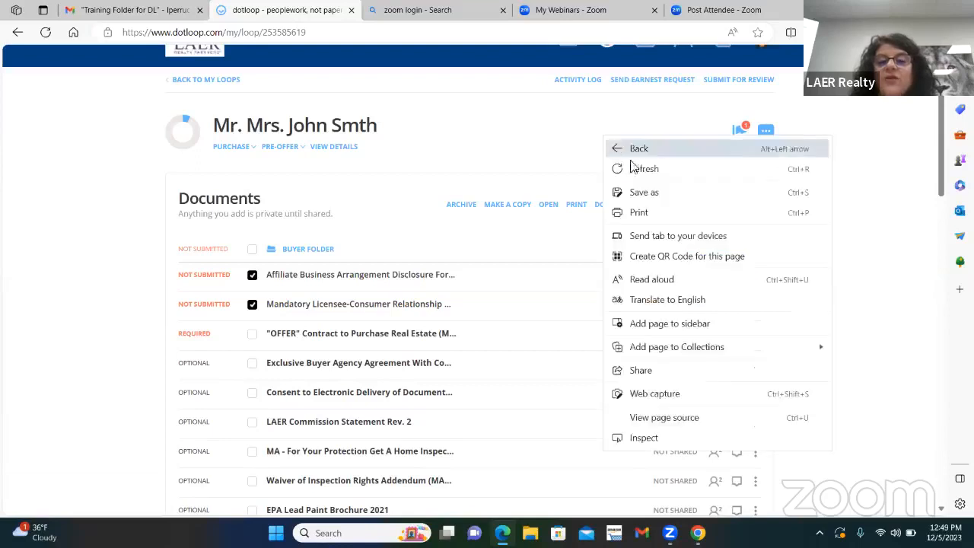
{"action": "left_click", "coordinate": [643, 173]}
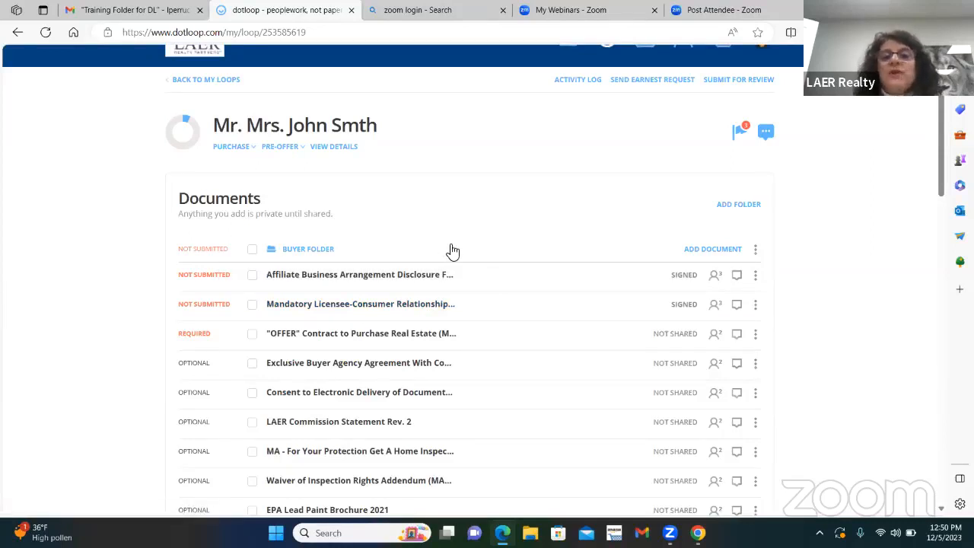
Step: Add the property's full address before the buyers' names in the loop's custom name, save the change and return to the loop
{"action": "scroll", "coordinate": [588, 212], "scroll_direction": "up", "scroll_amount": 1}
{"action": "scroll", "coordinate": [588, 212], "scroll_direction": "up", "scroll_amount": 1}
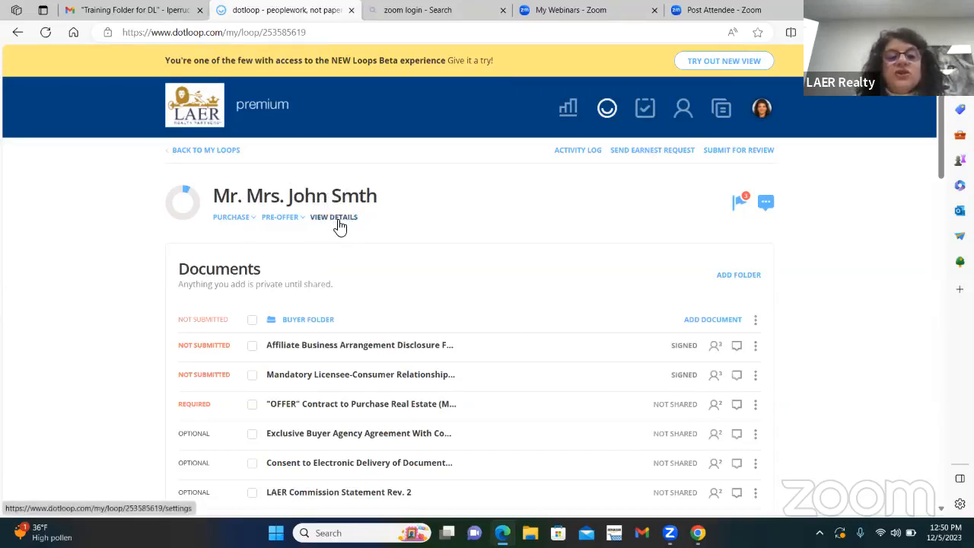
{"action": "left_click", "coordinate": [335, 217]}
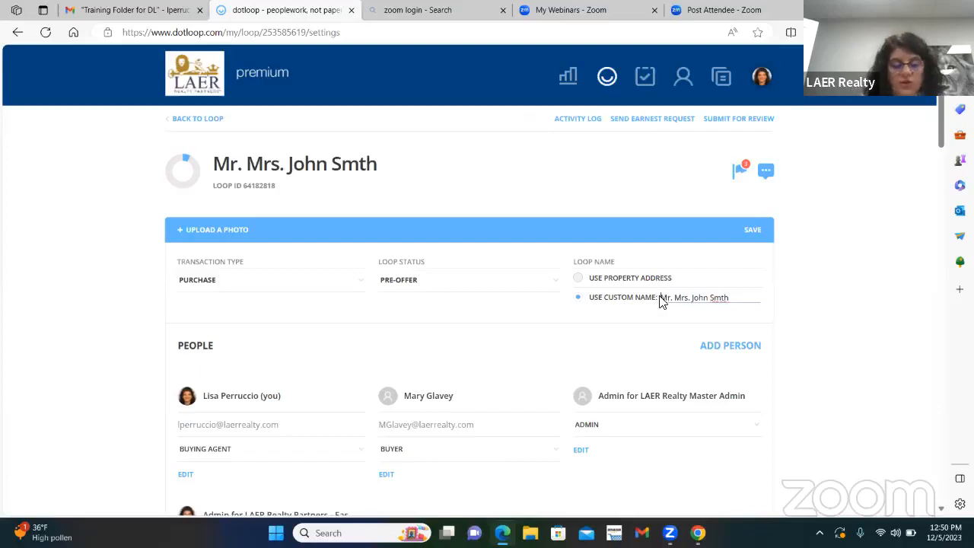
{"action": "left_click", "coordinate": [661, 298]}
{"action": "type", "text": "123 "}
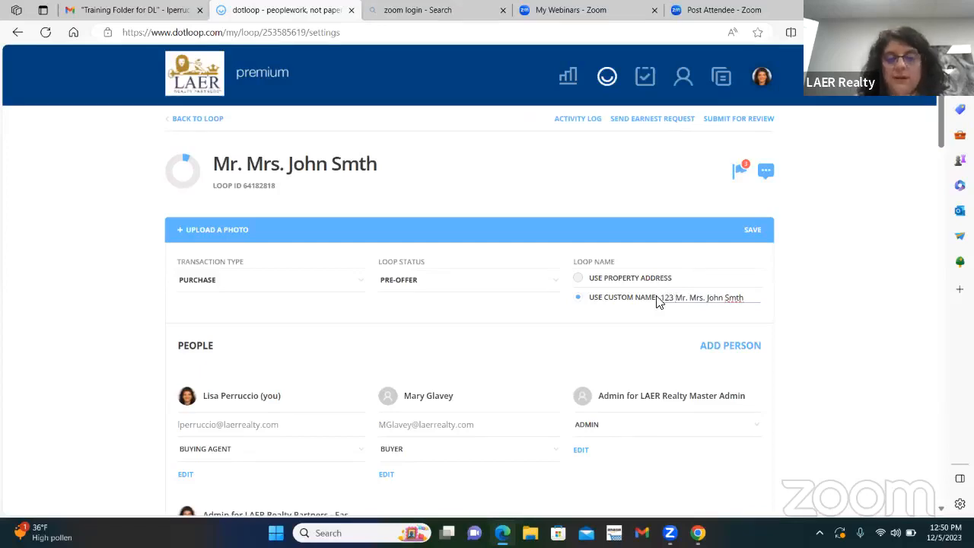
{"action": "type", "text": "Main ST. E"}
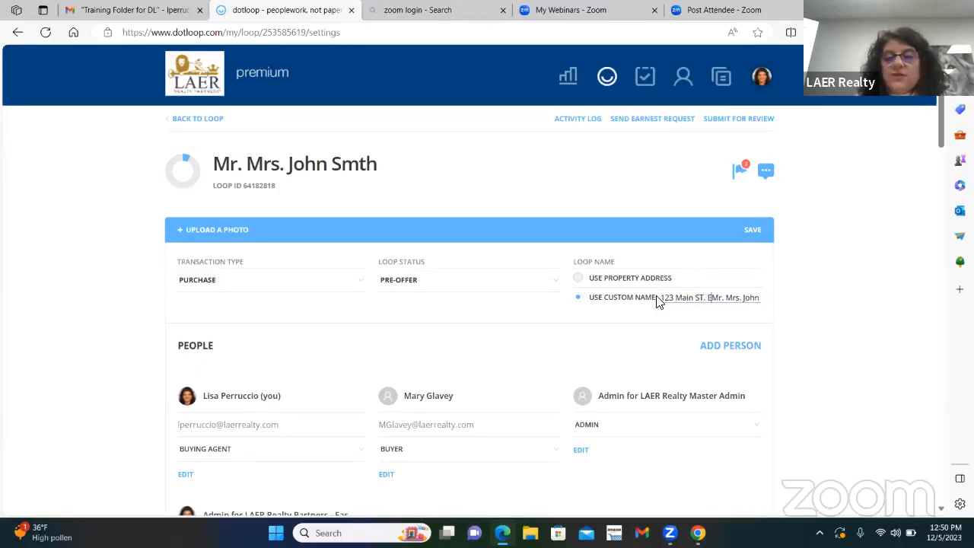
{"action": "type", "text": ". Longmead"}
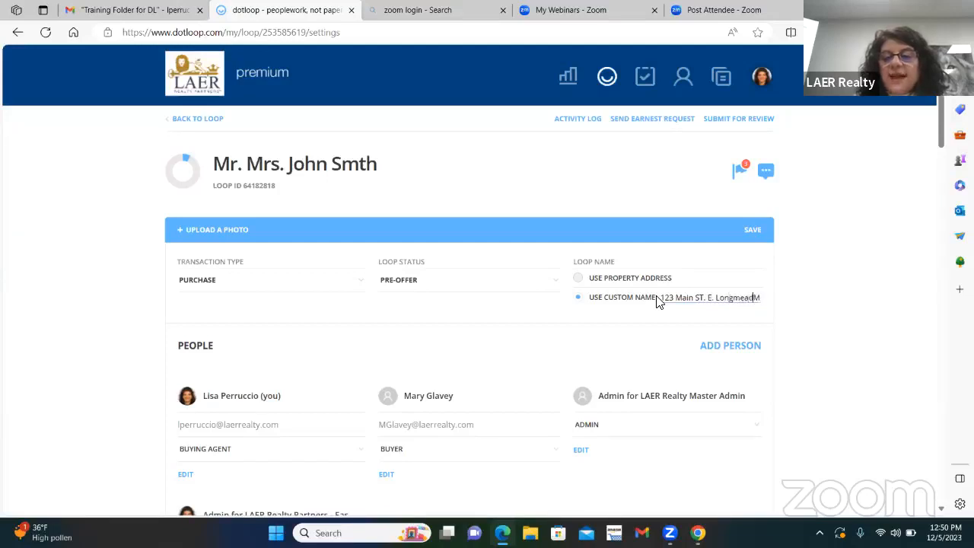
{"action": "type", "text": "ow, MA "}
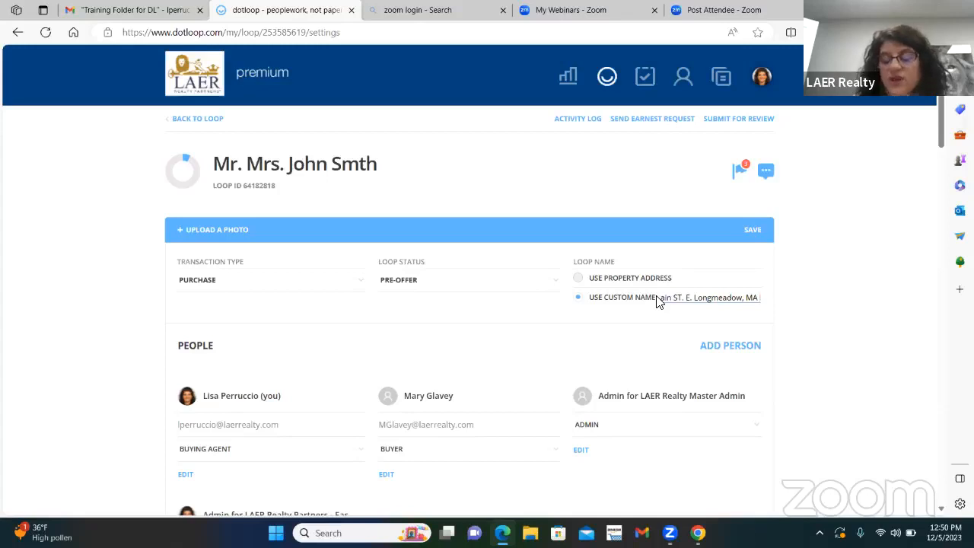
{"action": "type", "text": "010"}
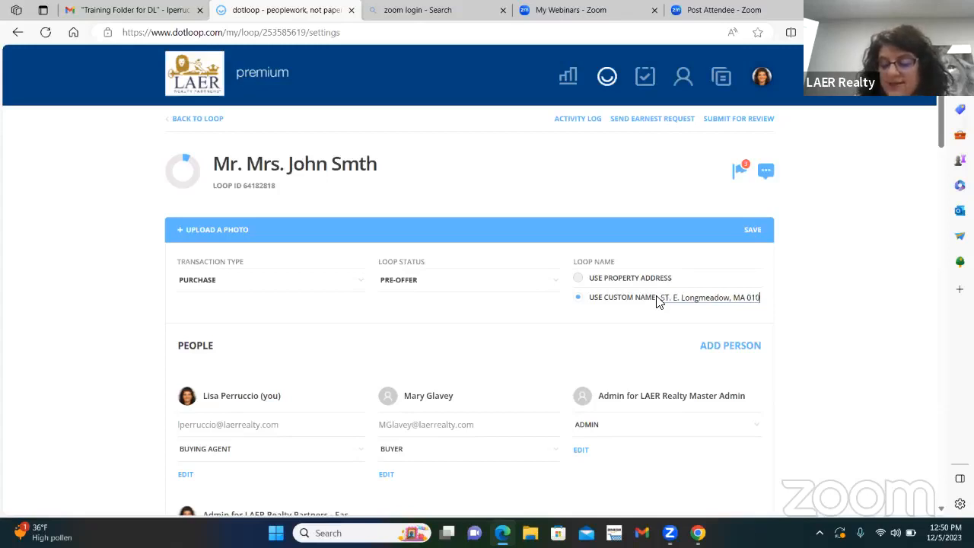
{"action": "type", "text": "28"}
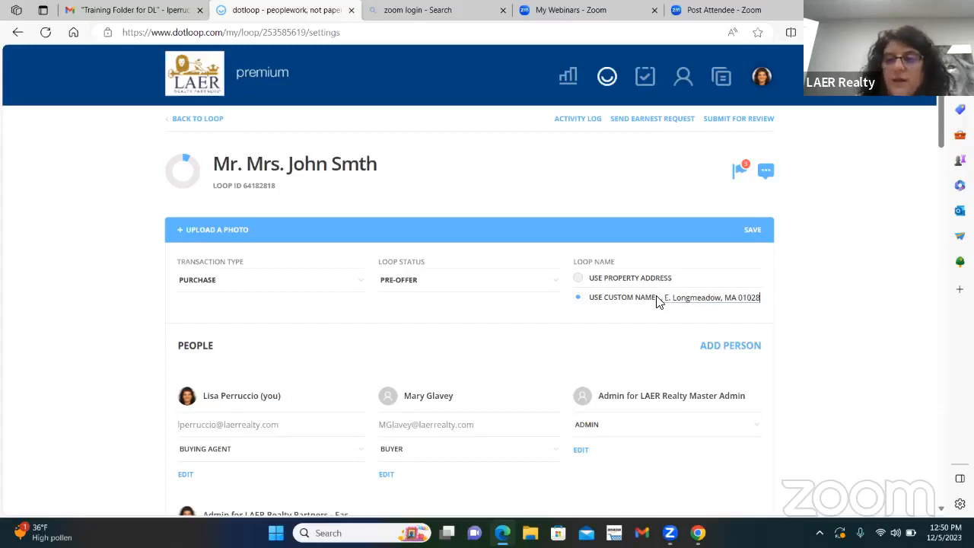
{"action": "left_click", "coordinate": [754, 234]}
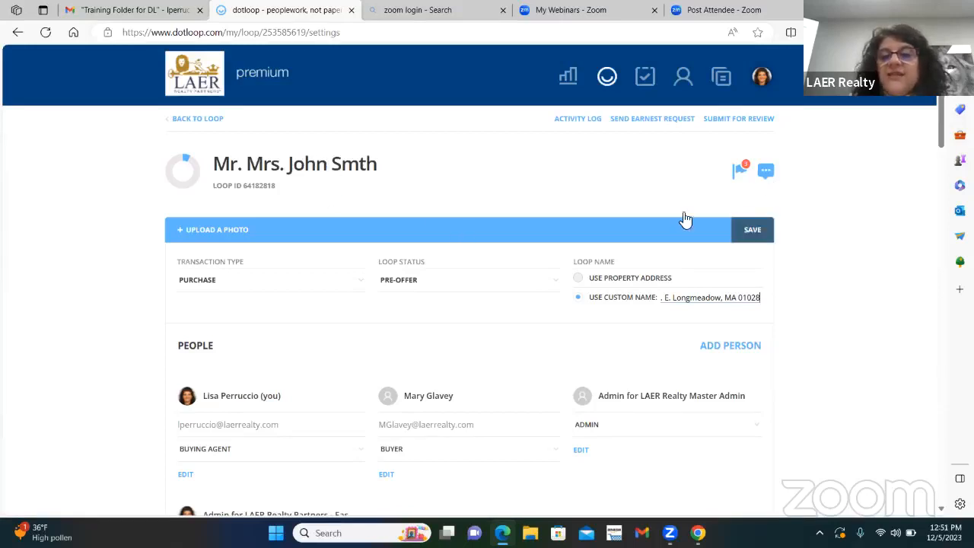
{"action": "left_click", "coordinate": [752, 231]}
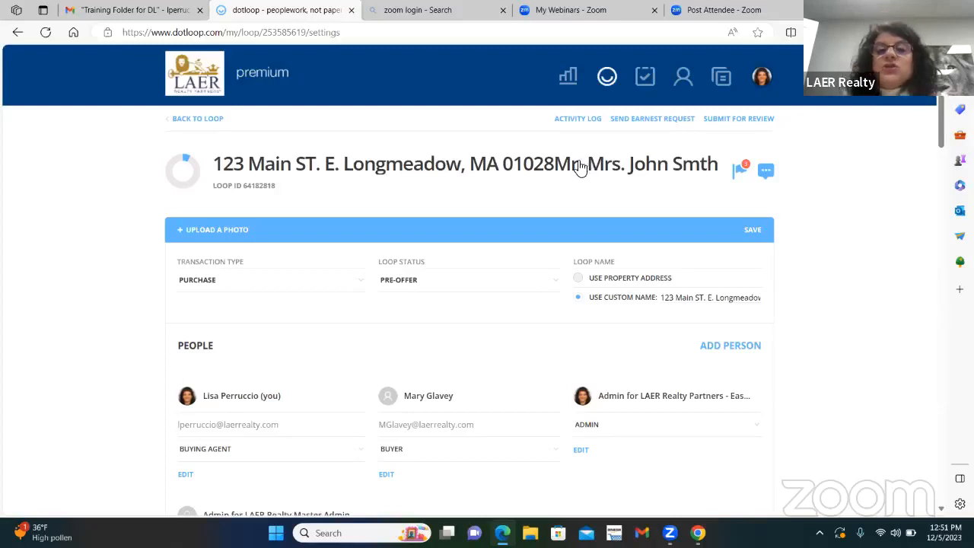
{"action": "left_click", "coordinate": [206, 119]}
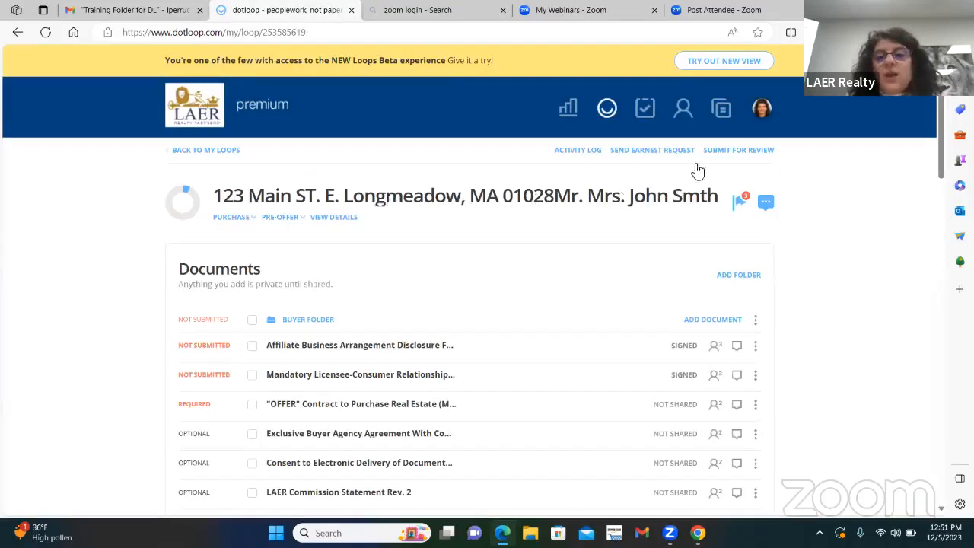
Step: Start submitting the loop for review, examine the additional details required, and close the dialog without submitting
{"action": "left_click", "coordinate": [743, 150]}
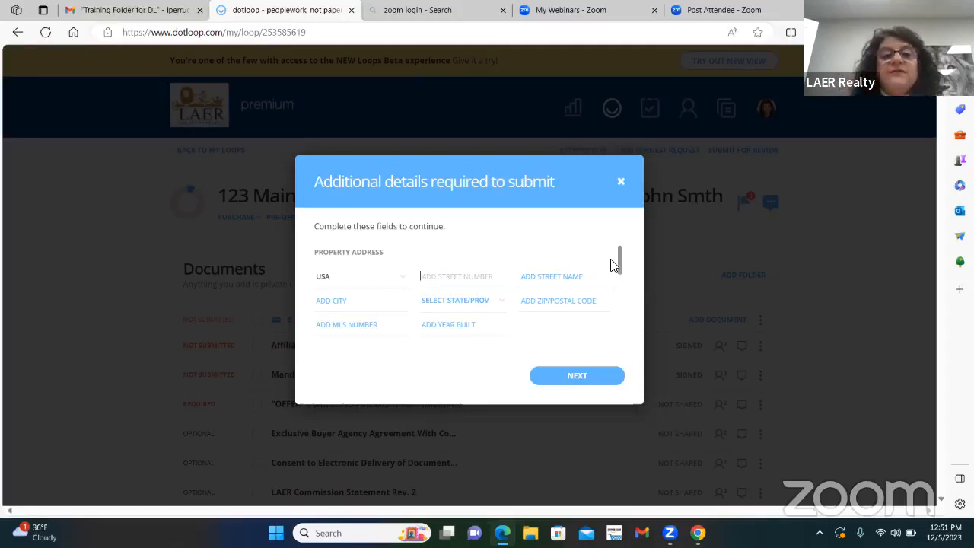
{"action": "left_click", "coordinate": [459, 273]}
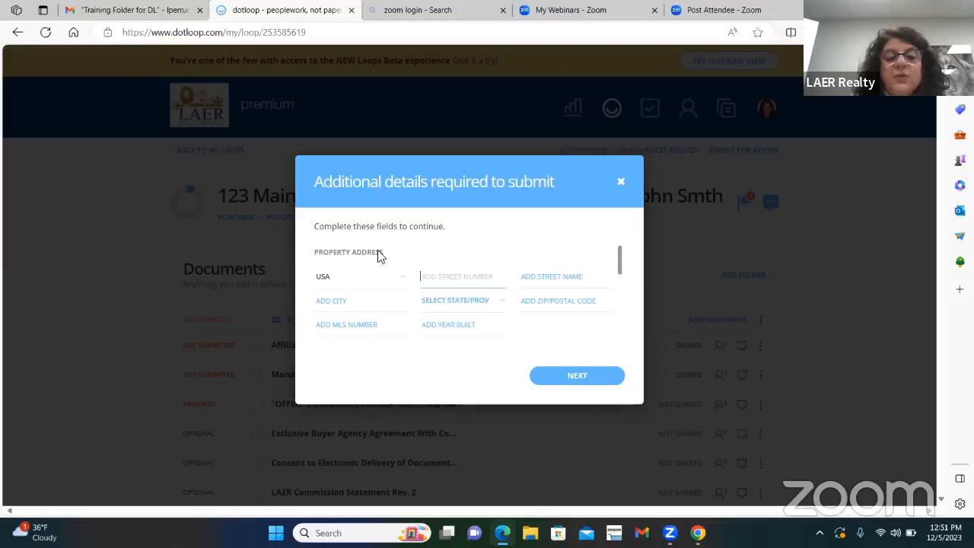
{"action": "left_click_drag", "start_coordinate": [622, 255], "coordinate": [619, 327]}
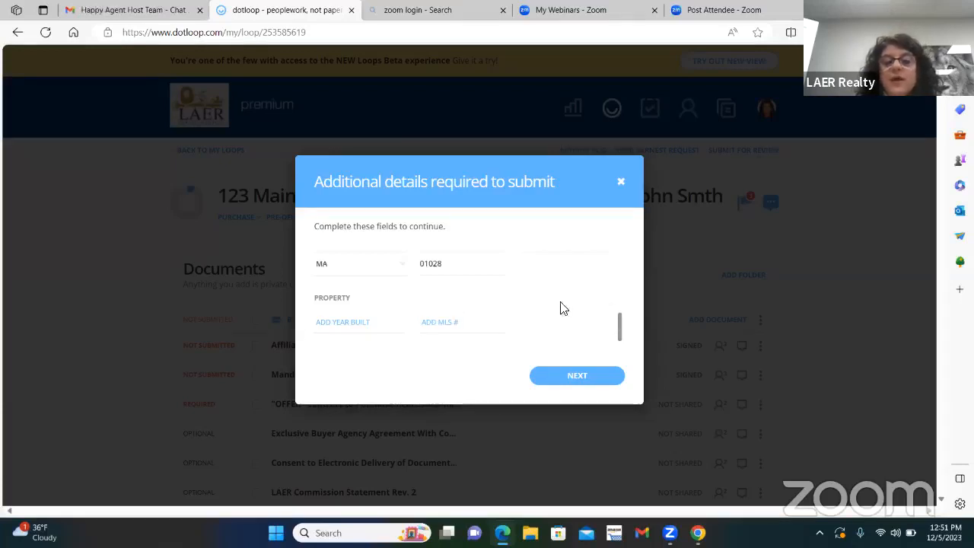
{"action": "left_click_drag", "start_coordinate": [622, 326], "coordinate": [631, 217]}
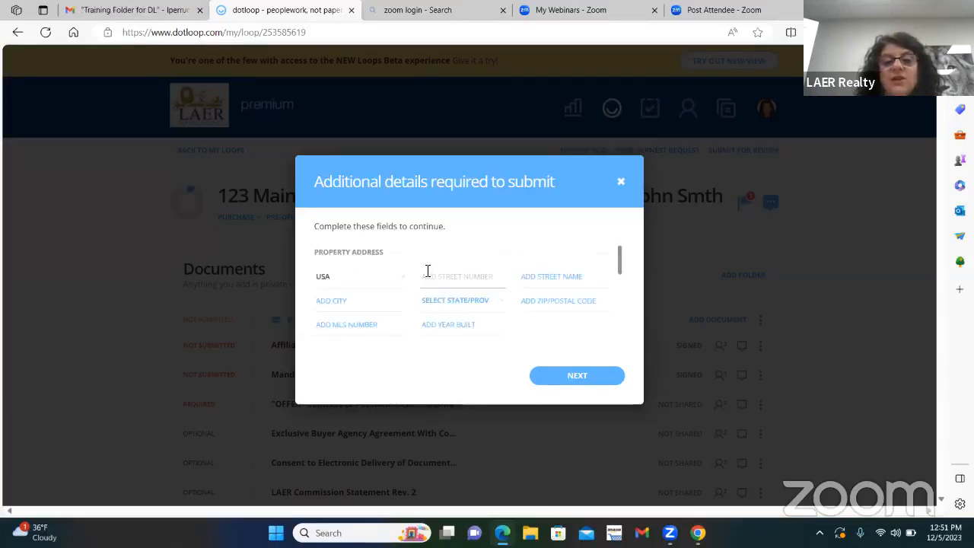
{"action": "type", "text": "adk"}
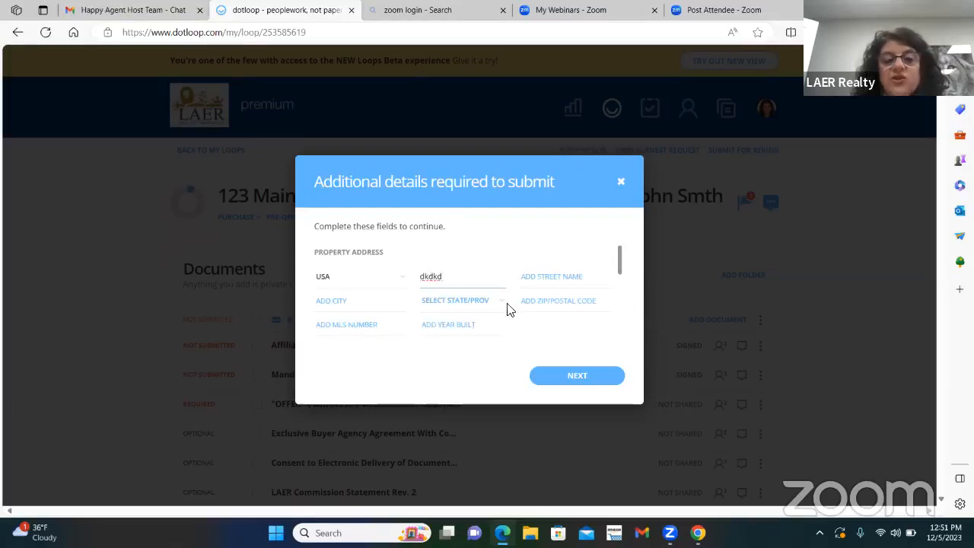
{"action": "double_click", "coordinate": [415, 279]}
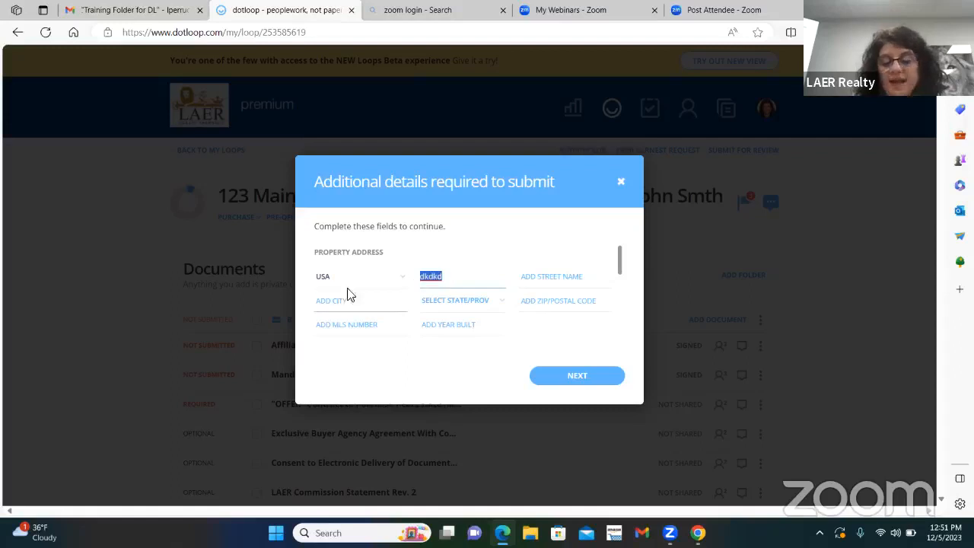
{"action": "key", "text": "BackSpace"}
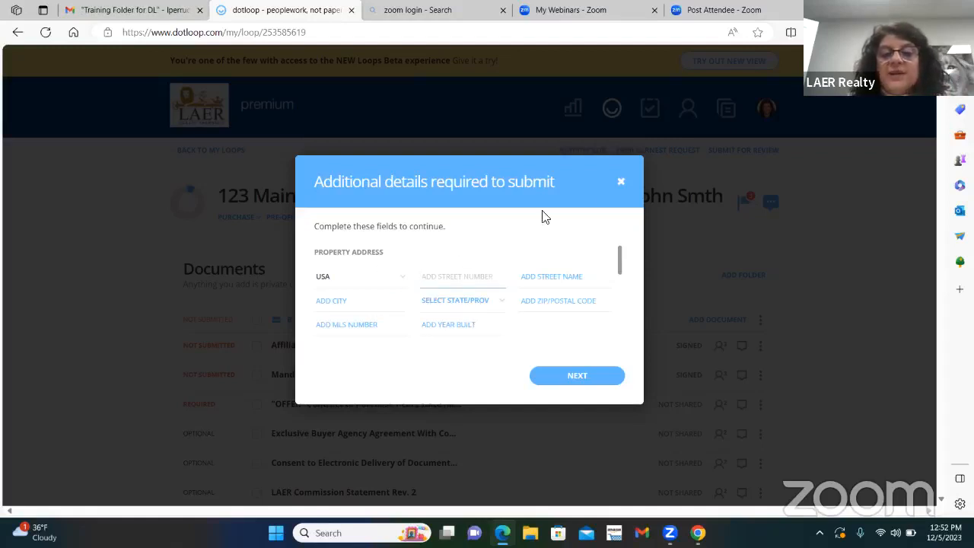
{"action": "left_click", "coordinate": [620, 187]}
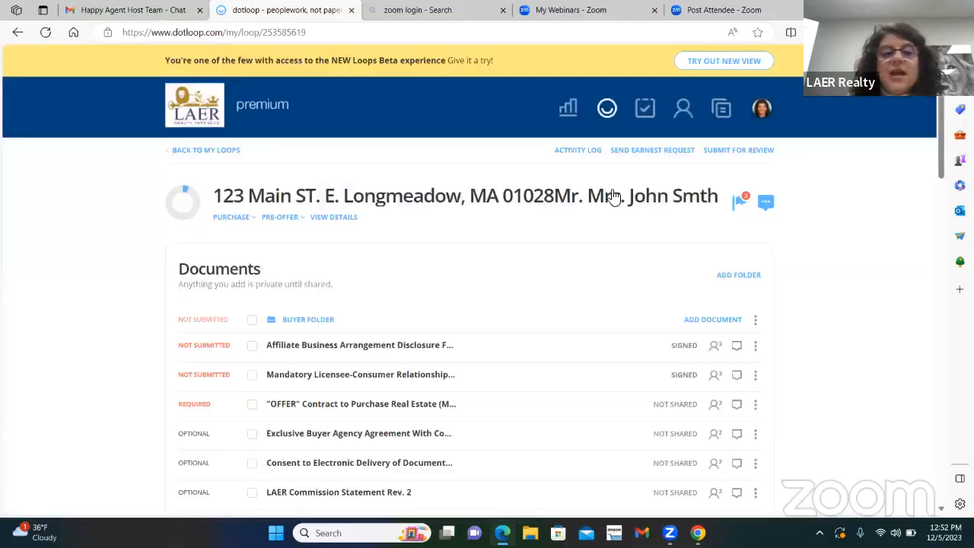
Step: Open the loop's details and enter the street number in the property address's Street Name field
{"action": "left_click", "coordinate": [335, 220]}
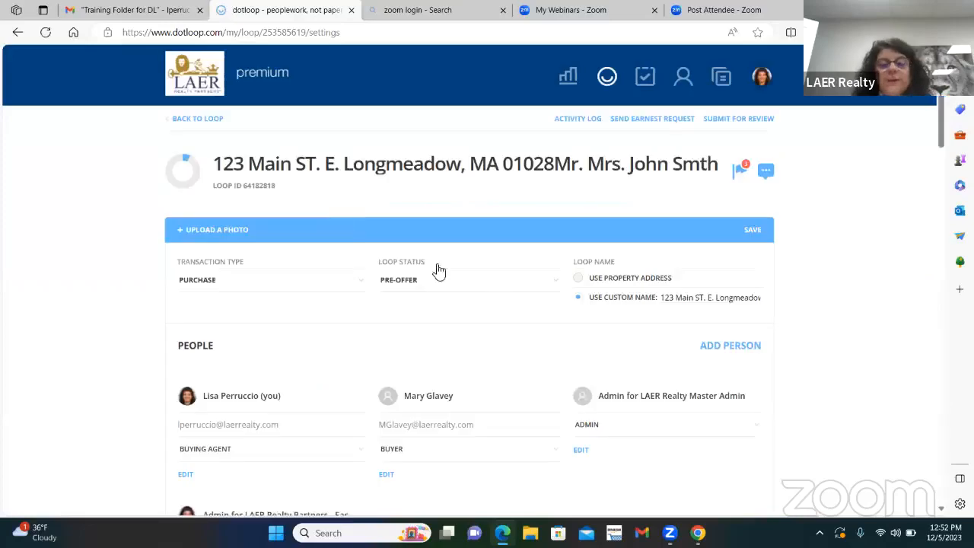
{"action": "scroll", "coordinate": [514, 299], "scroll_direction": "down", "scroll_amount": 5}
{"action": "scroll", "coordinate": [506, 304], "scroll_direction": "down", "scroll_amount": 1}
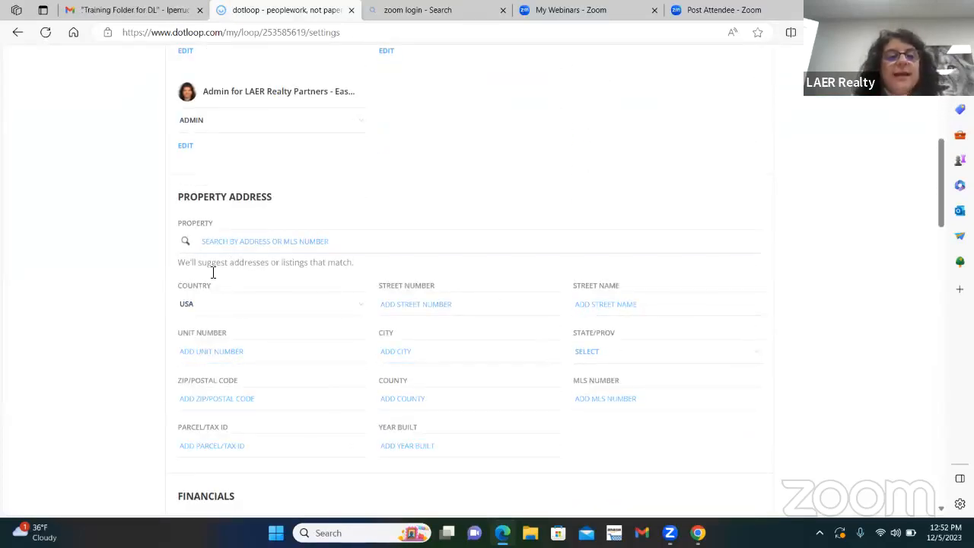
{"action": "left_click", "coordinate": [213, 248]}
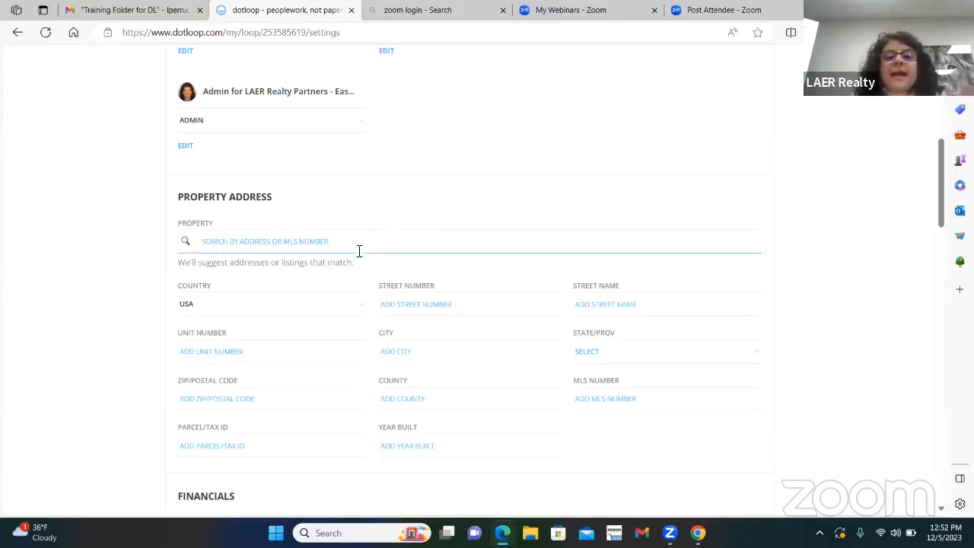
{"action": "left_click", "coordinate": [625, 304]}
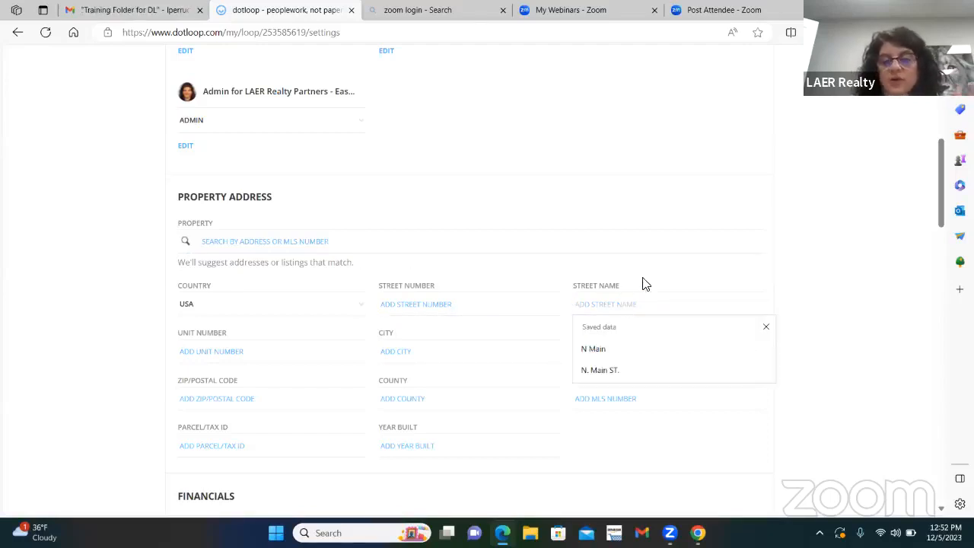
{"action": "type", "text": "2"}
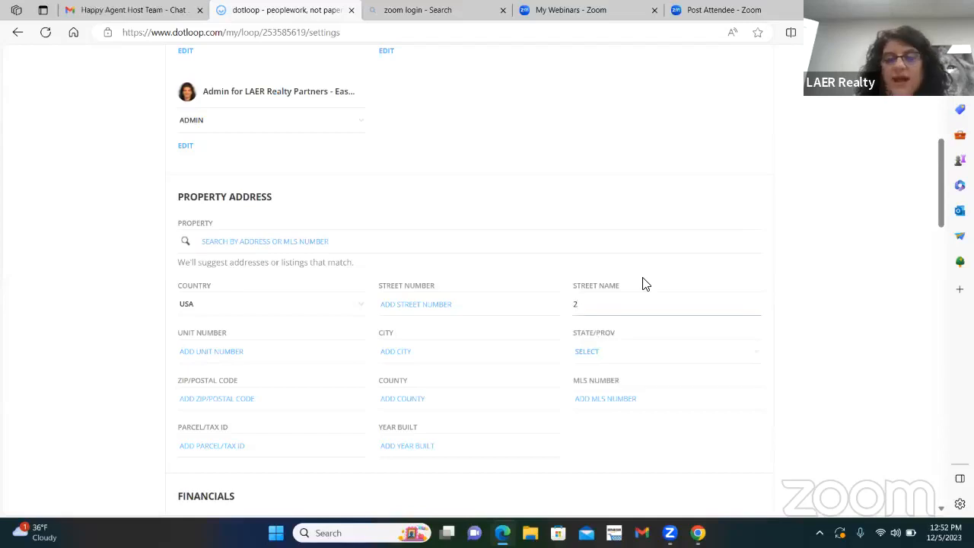
{"action": "key", "text": "BackSpace"}
{"action": "type", "text": "123"}
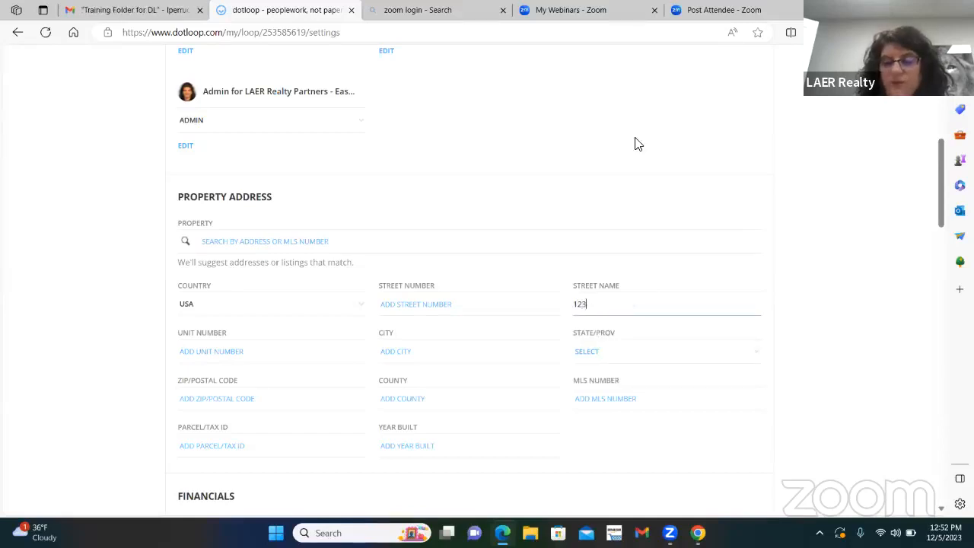
Step: Enter the property's street number in the Street Number field of the property address
{"action": "left_click", "coordinate": [445, 346]}
{"action": "scroll", "coordinate": [496, 289], "scroll_direction": "up", "scroll_amount": 5}
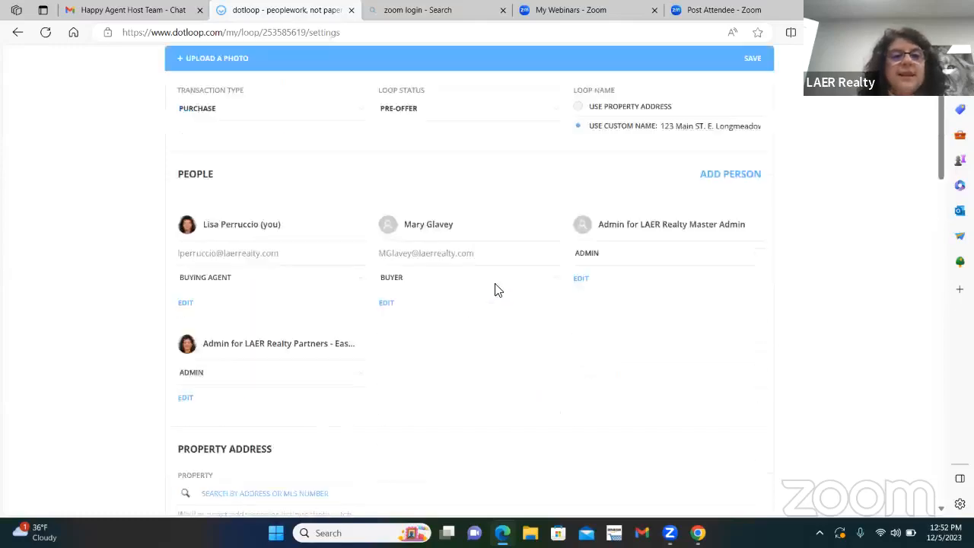
{"action": "scroll", "coordinate": [520, 133], "scroll_direction": "down", "scroll_amount": 5}
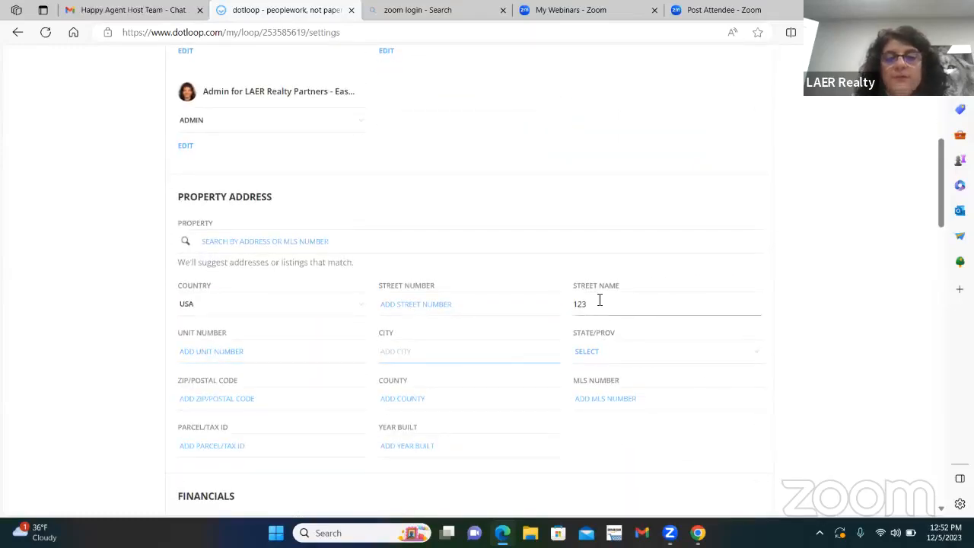
{"action": "left_click", "coordinate": [427, 299]}
{"action": "type", "text": "121"}
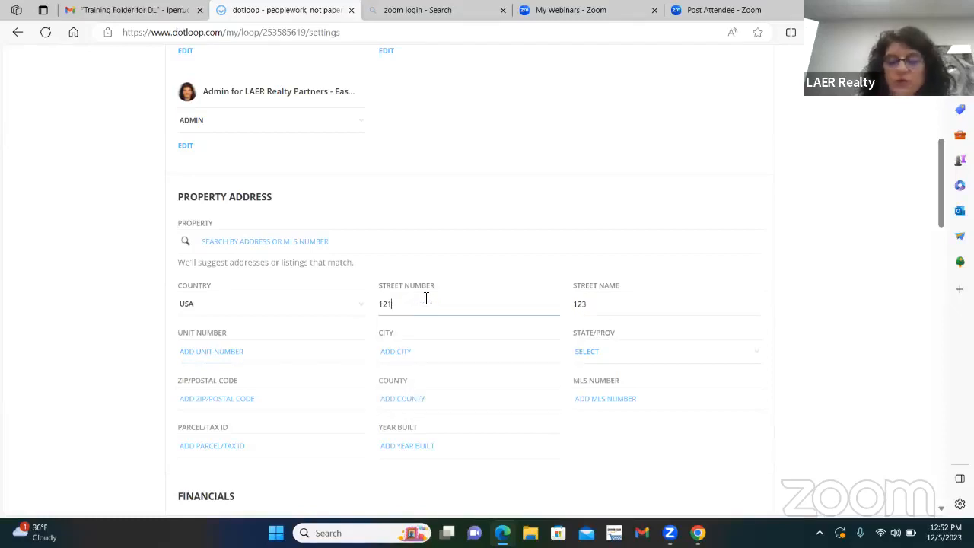
{"action": "key", "text": "BackSpace"}
{"action": "key", "text": "BackSpace"}
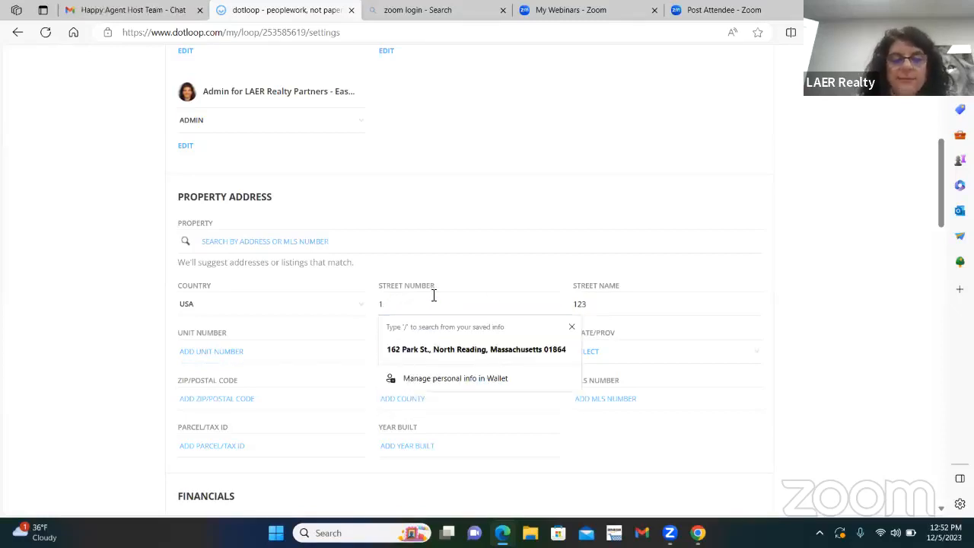
{"action": "type", "text": "23"}
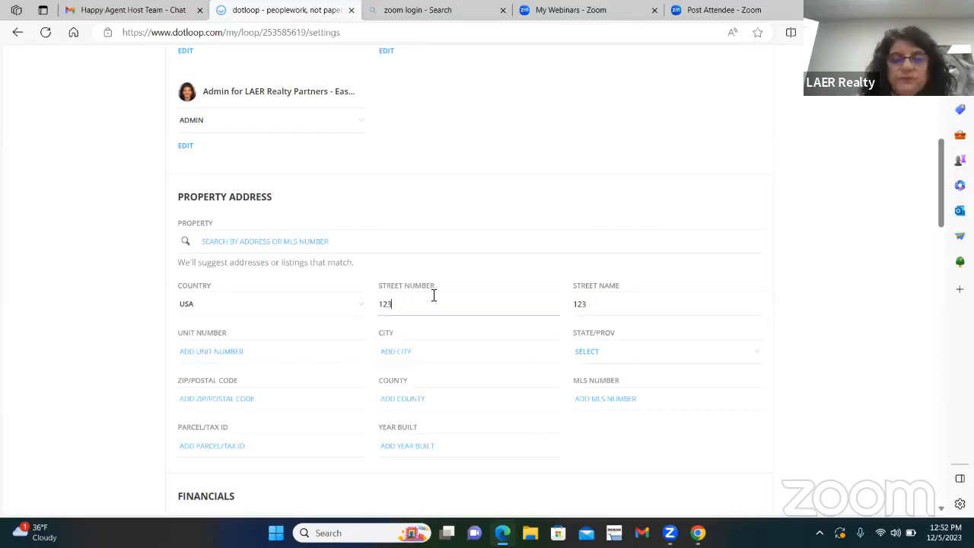
Step: Replace the number in the property address's Street Name field with the street name
{"action": "double_click", "coordinate": [609, 302]}
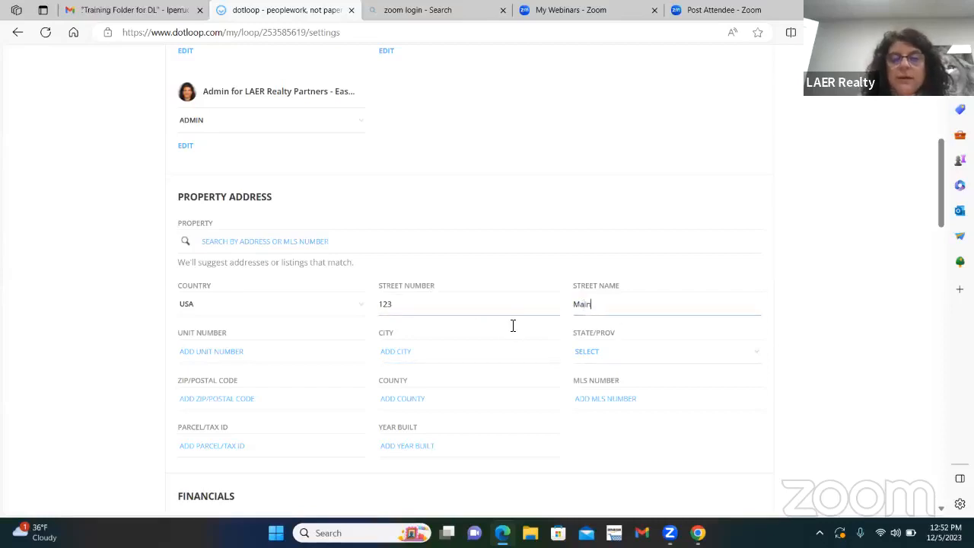
{"action": "type", "text": "Main ST."}
{"action": "key", "text": "Tab"}
{"action": "key", "text": "Tab"}
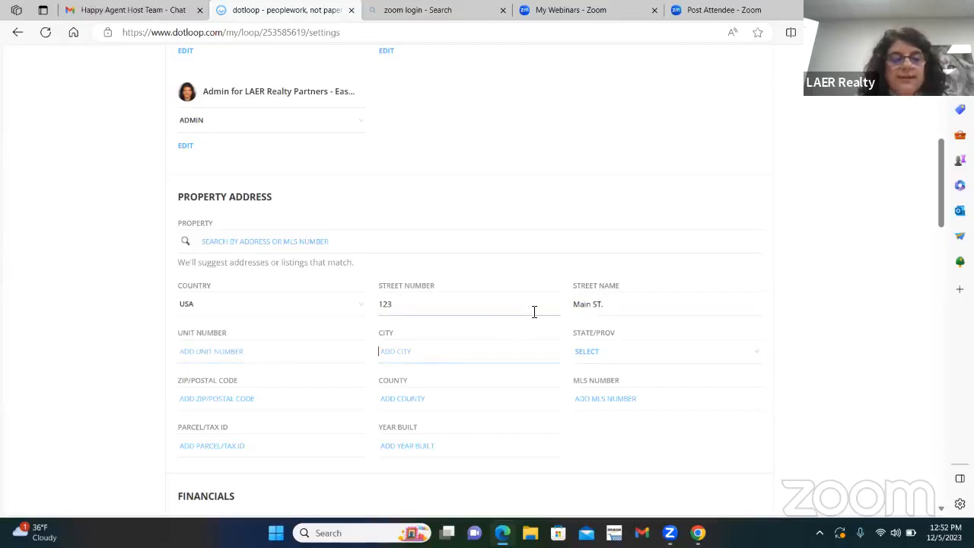
Step: Fill in the property's city and select MA as the state
{"action": "type", "text": "E. Longmeadow"}
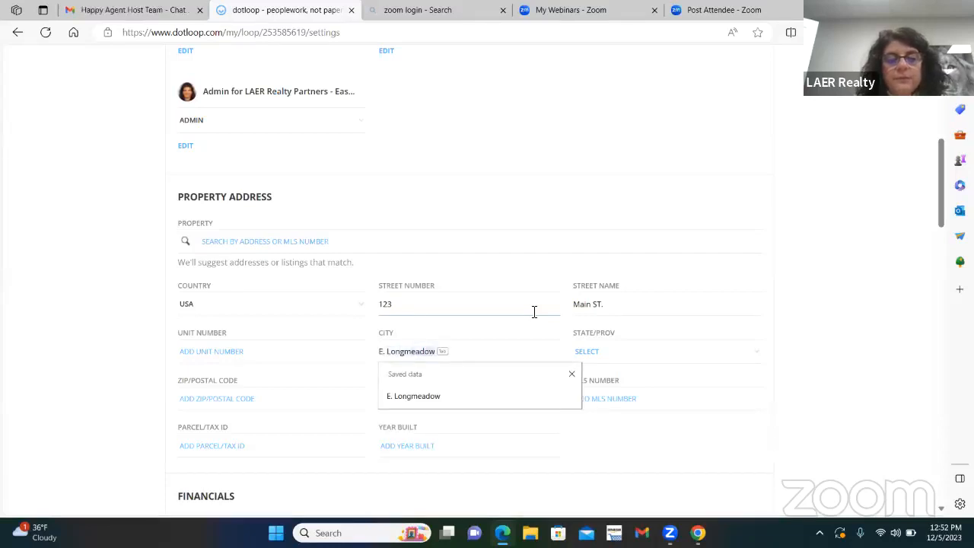
{"action": "key", "text": "Tab"}
{"action": "key", "text": "Tab"}
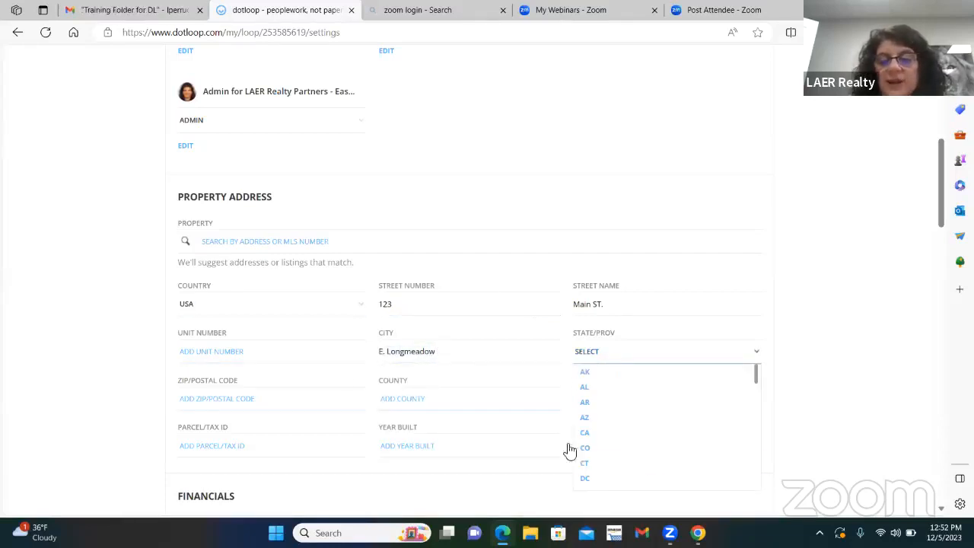
{"action": "scroll", "coordinate": [623, 441], "scroll_direction": "down", "scroll_amount": 3}
{"action": "scroll", "coordinate": [624, 440], "scroll_direction": "down", "scroll_amount": 2}
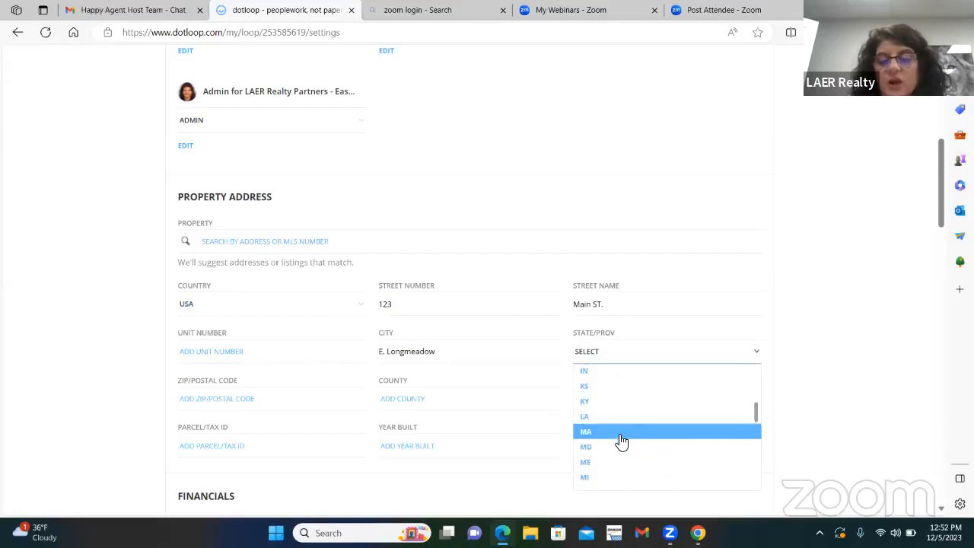
{"action": "left_click", "coordinate": [609, 439]}
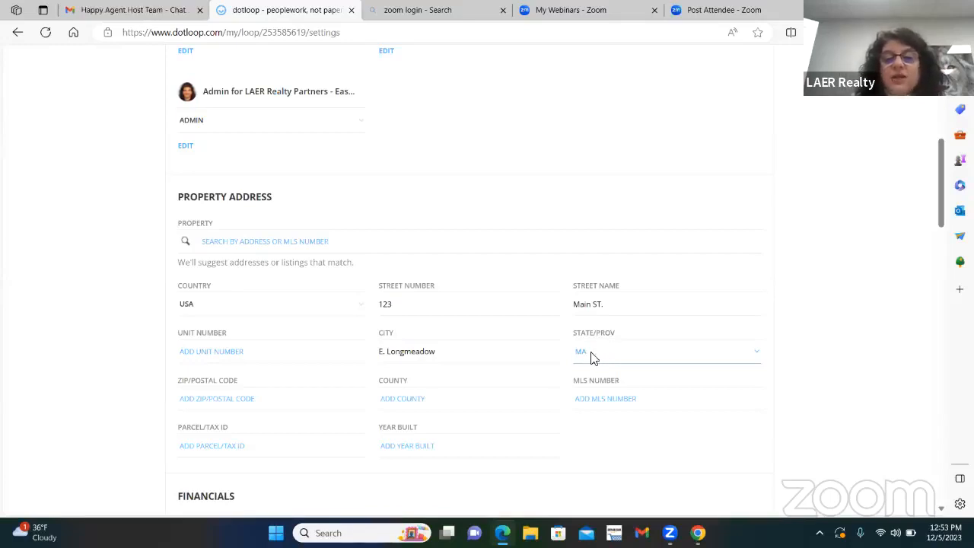
Step: Enter the property's postal code in the ZIP/Postal Code field
{"action": "scroll", "coordinate": [326, 392], "scroll_direction": "down", "scroll_amount": 1}
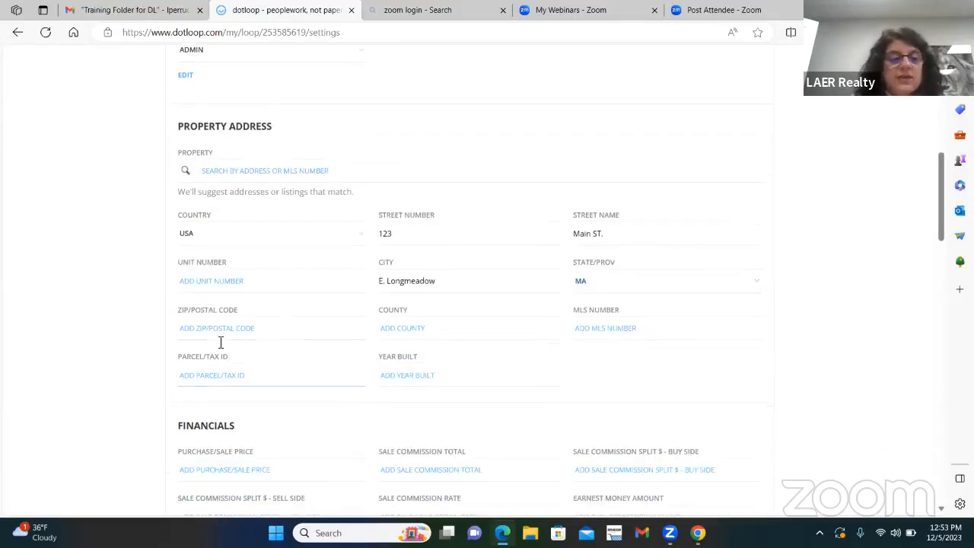
{"action": "left_click", "coordinate": [199, 325]}
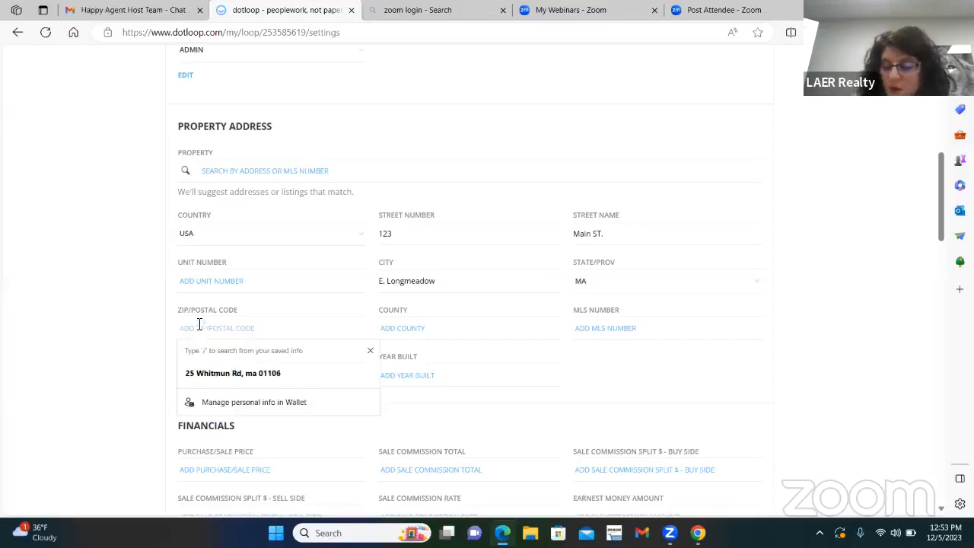
{"action": "type", "text": "01028"}
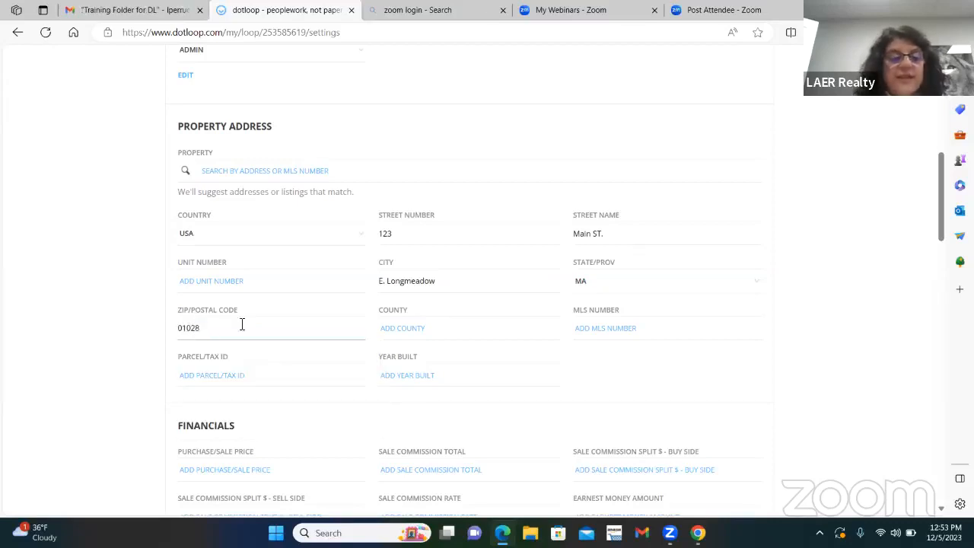
Step: Enter an example listing number as the property's MLS number, leaving the county empty
{"action": "left_click", "coordinate": [428, 332]}
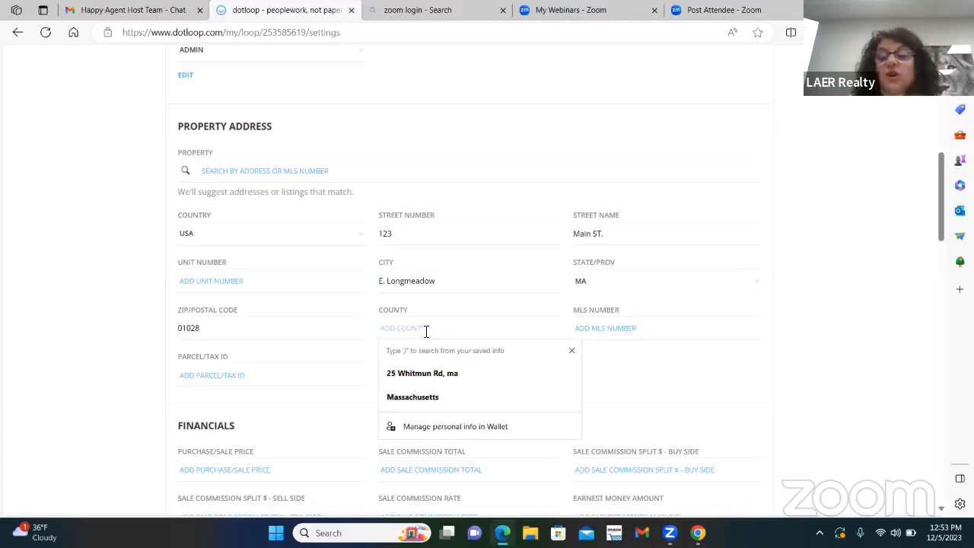
{"action": "left_click", "coordinate": [608, 326]}
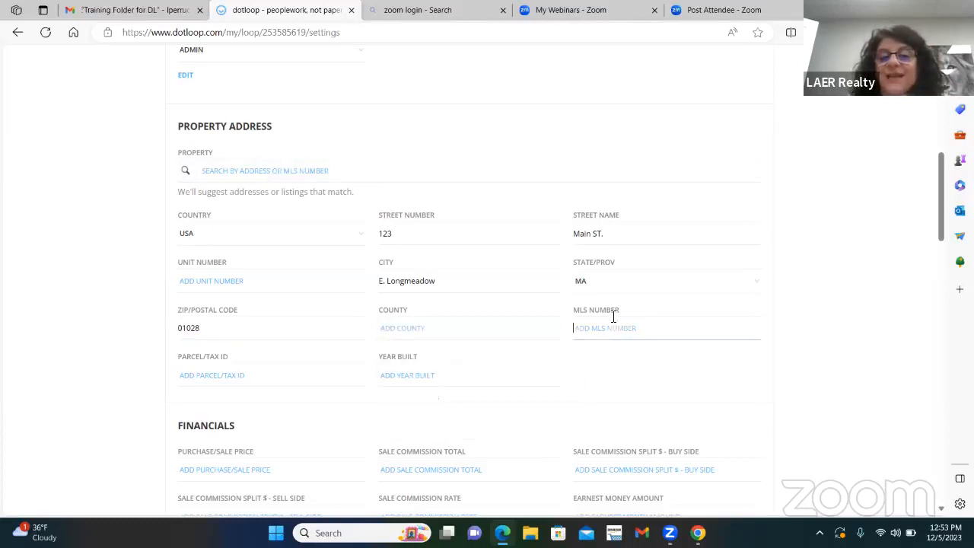
{"action": "type", "text": "7"}
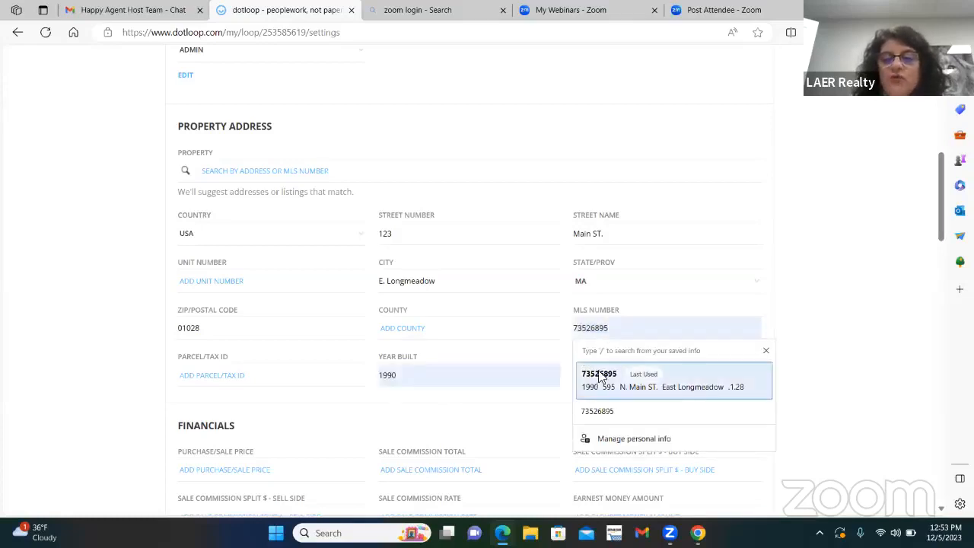
{"action": "type", "text": "25"}
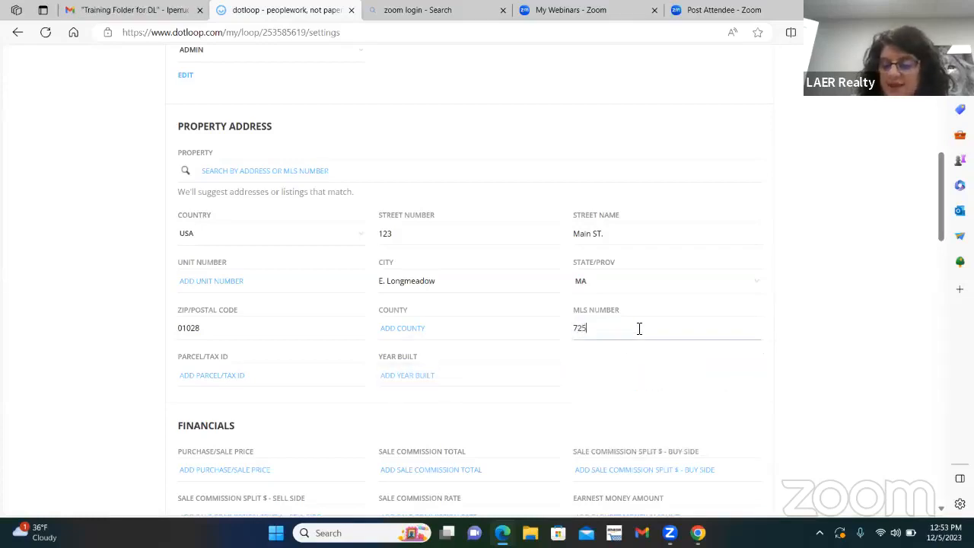
{"action": "type", "text": "1259"}
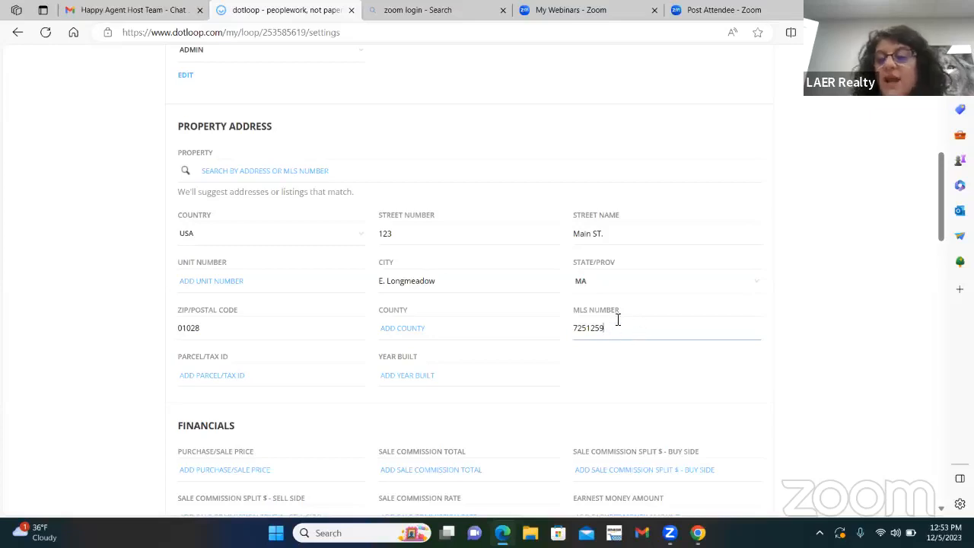
Step: Replace the property's MLS number with "non mls"
{"action": "key", "text": "ctrl+a"}
{"action": "type", "text": "non"}
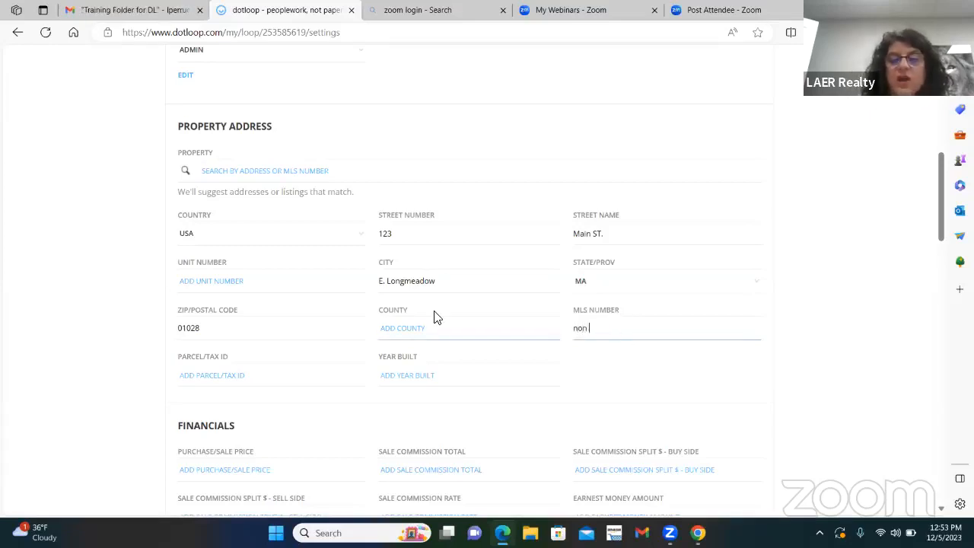
{"action": "key", "text": "BackSpace"}
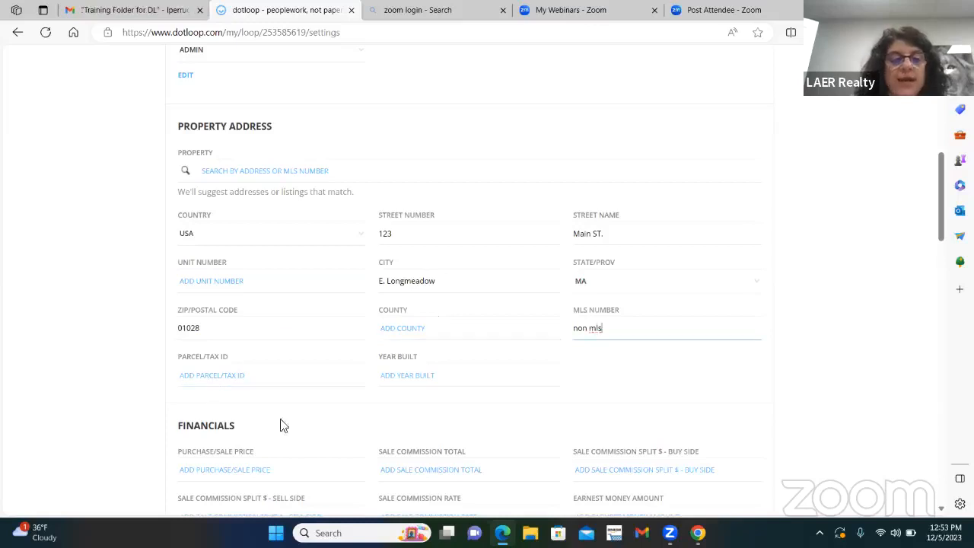
Step: Set the property's year built to 1990 and save the loop details
{"action": "left_click", "coordinate": [407, 373]}
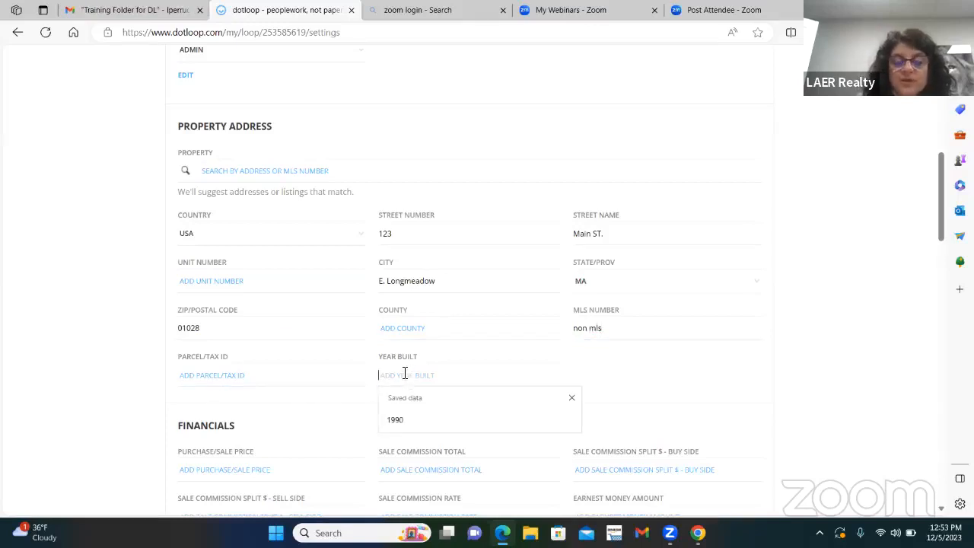
{"action": "type", "text": "1990"}
{"action": "key", "text": "Escape"}
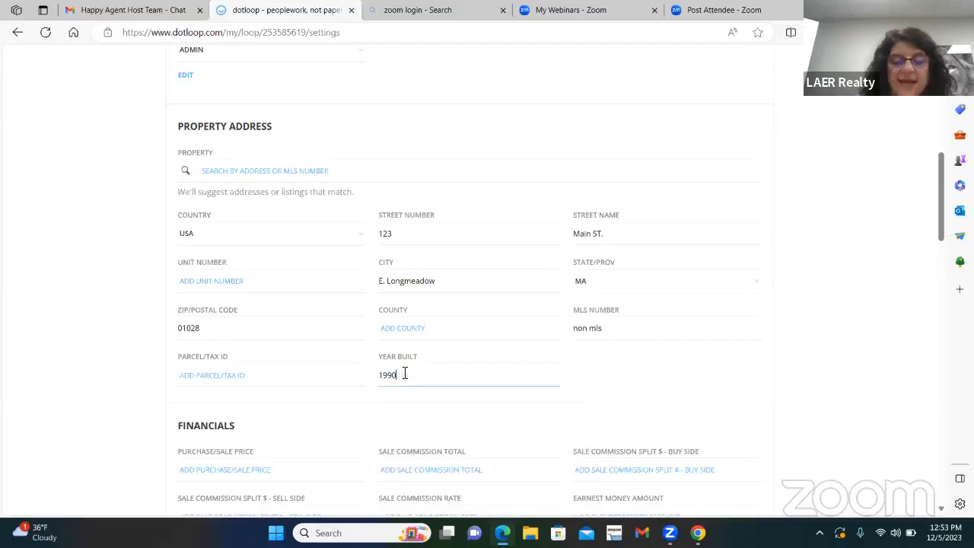
{"action": "left_click", "coordinate": [683, 383]}
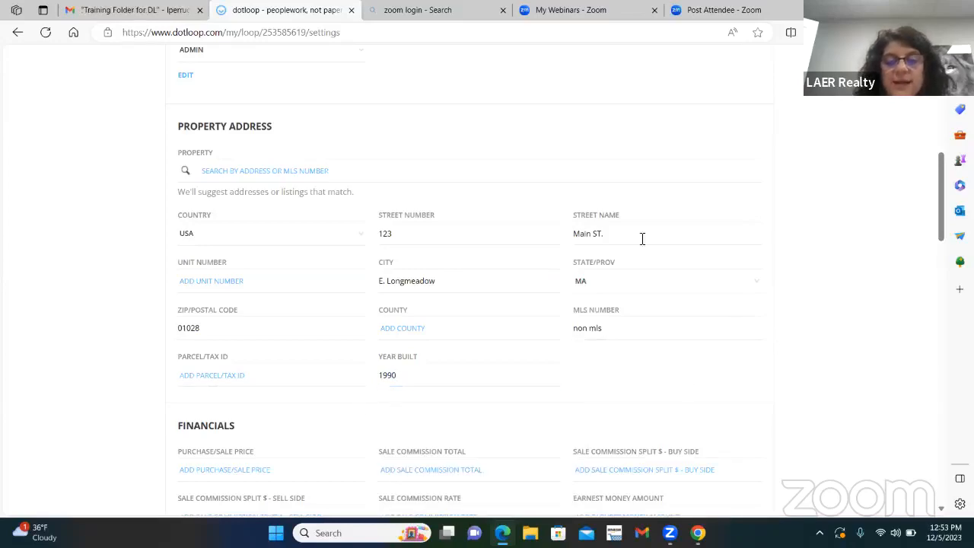
{"action": "scroll", "coordinate": [358, 378], "scroll_direction": "up", "scroll_amount": 4}
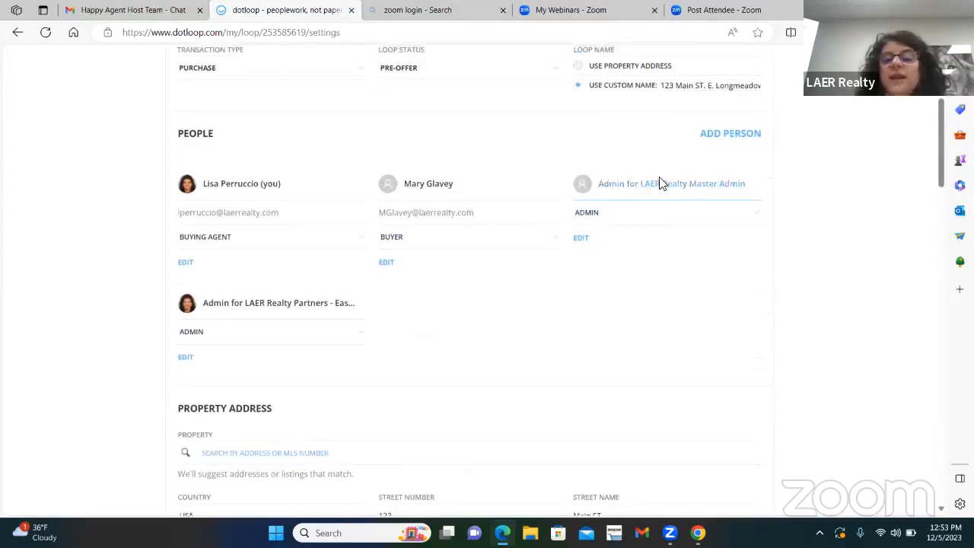
{"action": "scroll", "coordinate": [685, 183], "scroll_direction": "up", "scroll_amount": 3}
{"action": "left_click", "coordinate": [767, 236]}
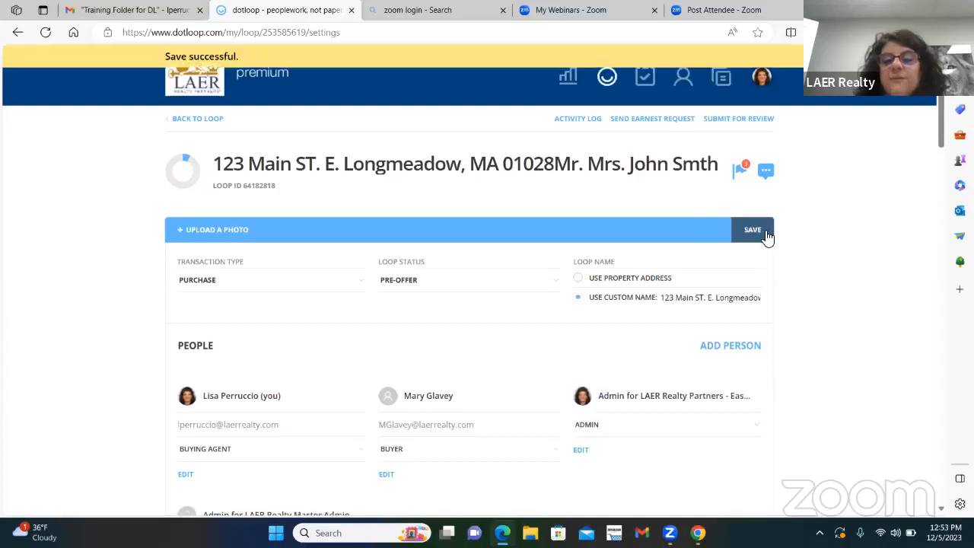
Step: Start submitting the loop for review, check the required property and buyer details for missing fields, and close the dialog without submitting
{"action": "left_click", "coordinate": [739, 120]}
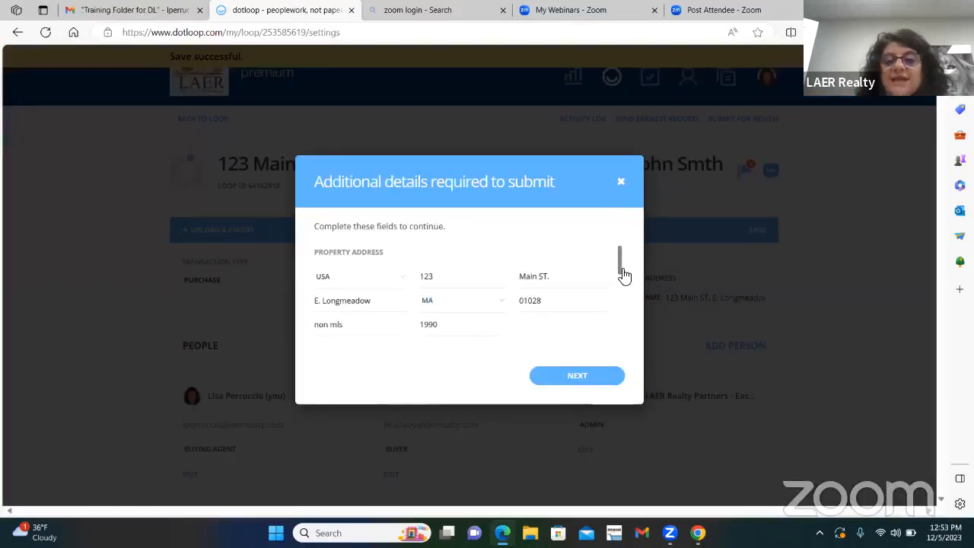
{"action": "left_click_drag", "start_coordinate": [624, 277], "coordinate": [623, 320]}
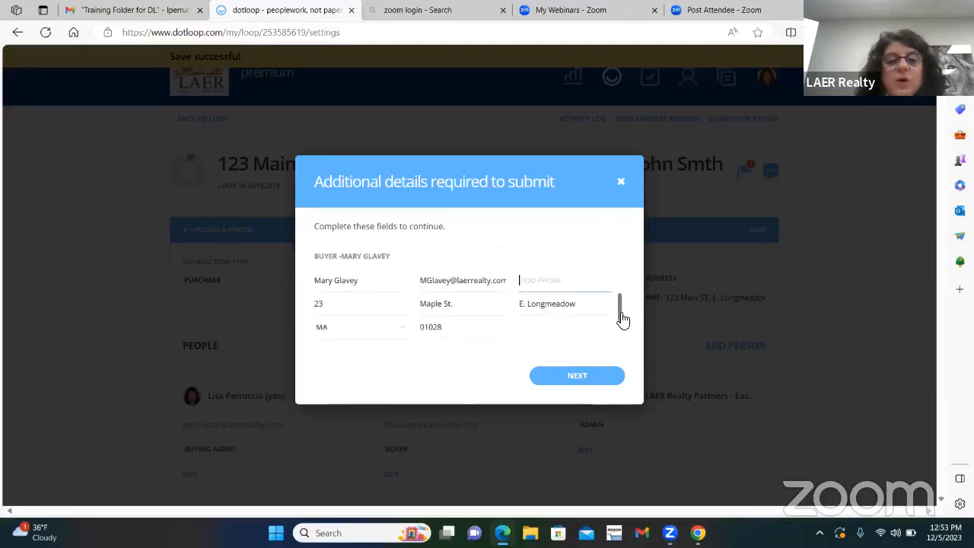
{"action": "left_click", "coordinate": [567, 301]}
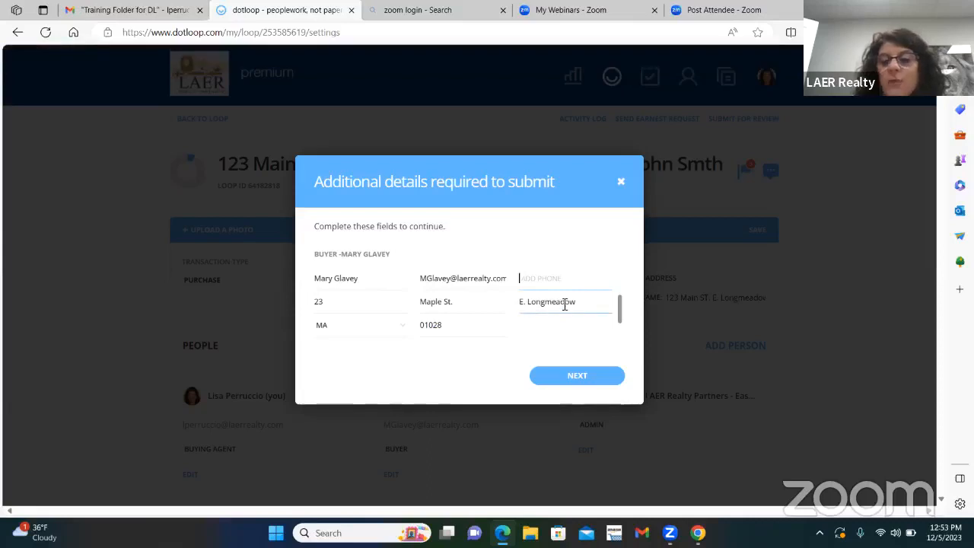
{"action": "left_click", "coordinate": [619, 180]}
Step: Enter the buyer's phone number in the buyer's contact details and save the contact
{"action": "scroll", "coordinate": [411, 296], "scroll_direction": "down", "scroll_amount": 2}
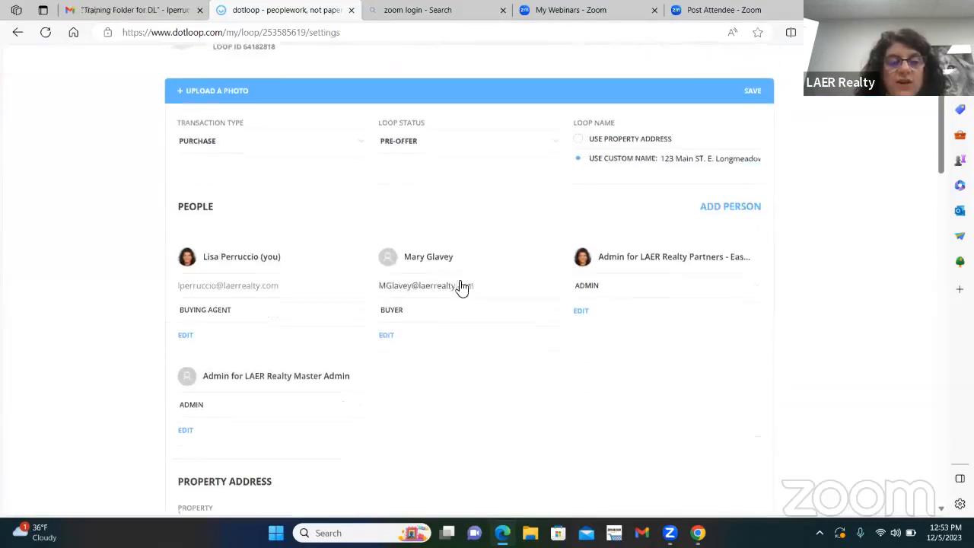
{"action": "scroll", "coordinate": [362, 206], "scroll_direction": "up", "scroll_amount": 2}
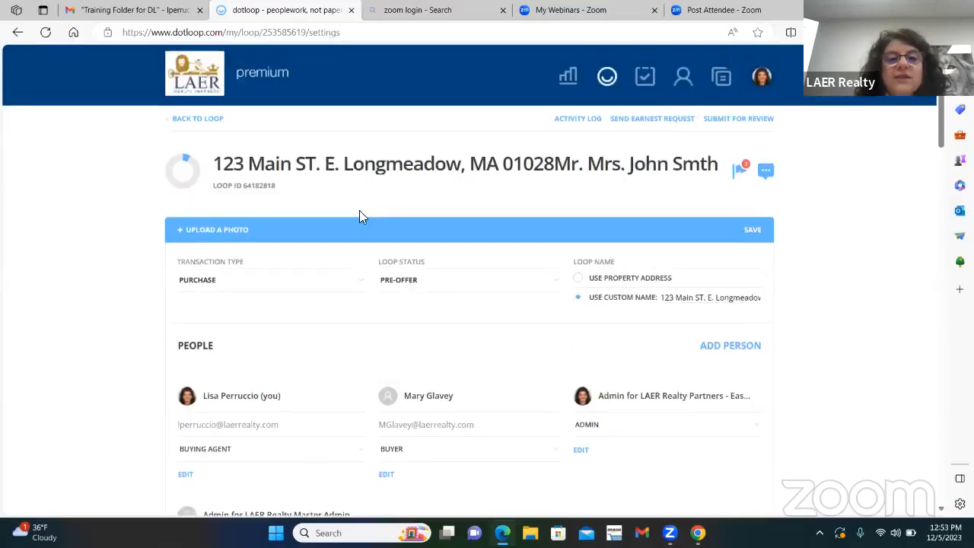
{"action": "scroll", "coordinate": [600, 264], "scroll_direction": "down", "scroll_amount": 2}
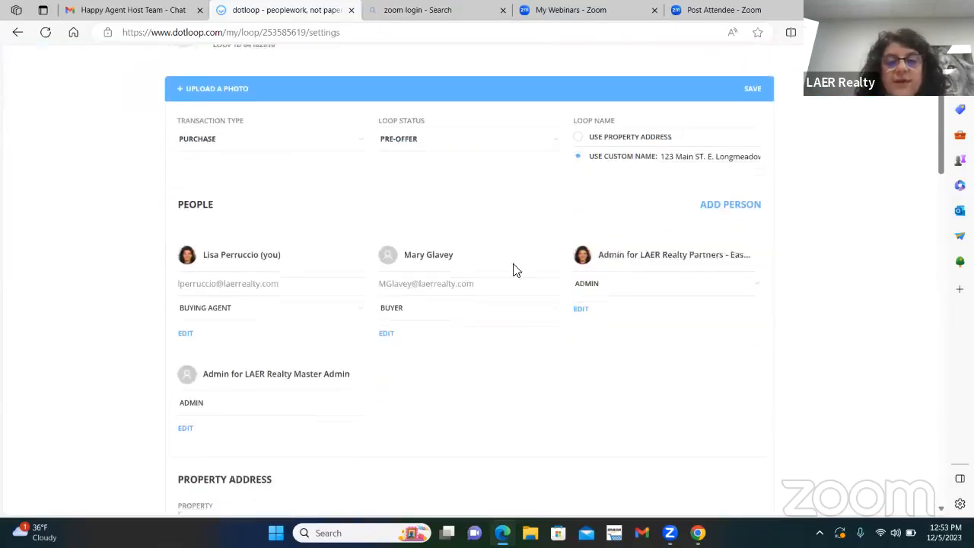
{"action": "scroll", "coordinate": [385, 276], "scroll_direction": "down", "scroll_amount": 1}
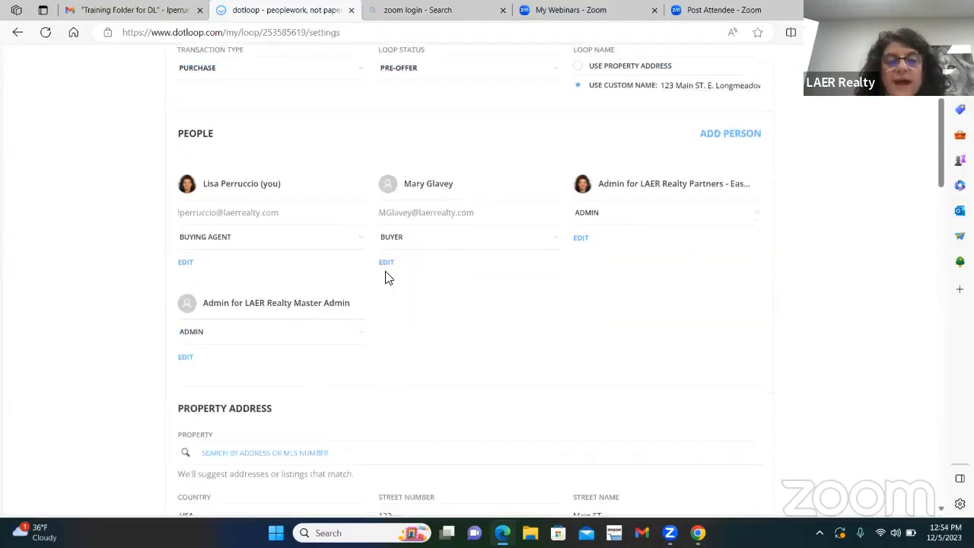
{"action": "left_click", "coordinate": [388, 263]}
{"action": "left_click", "coordinate": [370, 316]}
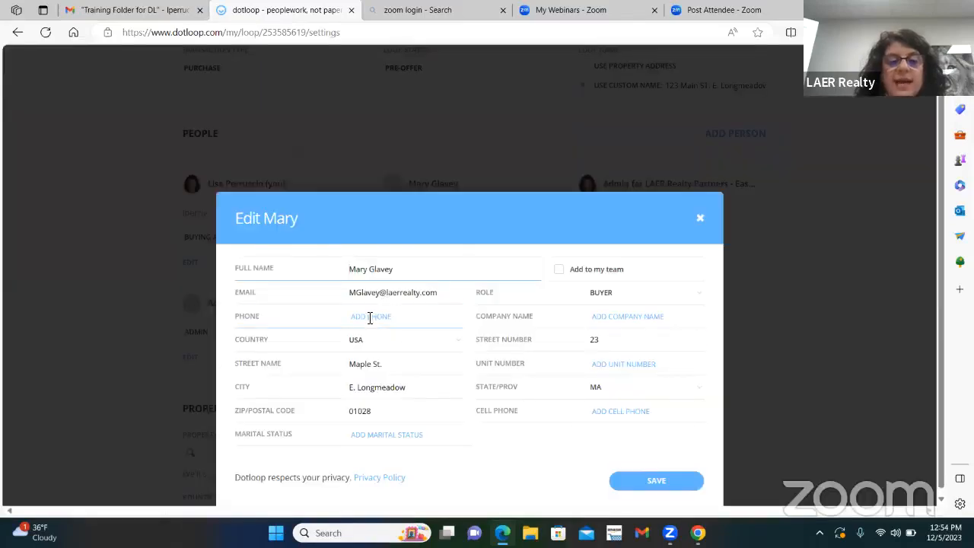
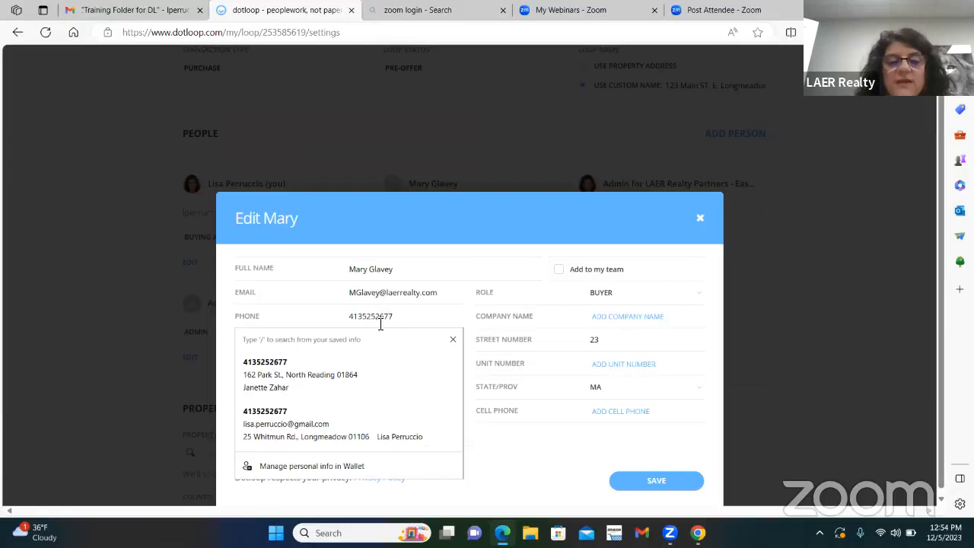
{"action": "left_click", "coordinate": [474, 265]}
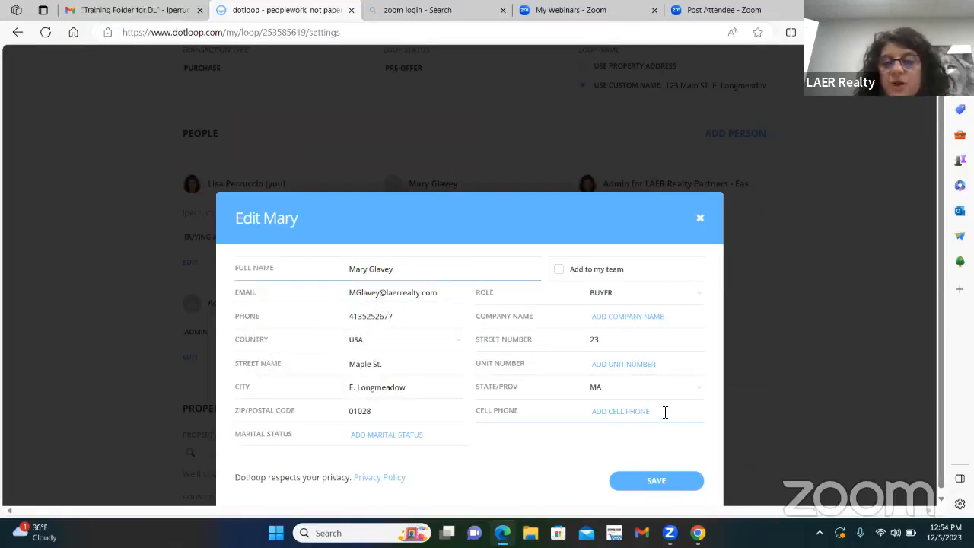
{"action": "left_click", "coordinate": [647, 476]}
Step: Start submitting the loop for review from the loop details, check the required fields, and close the dialog without submitting
{"action": "scroll", "coordinate": [637, 392], "scroll_direction": "up", "scroll_amount": 3}
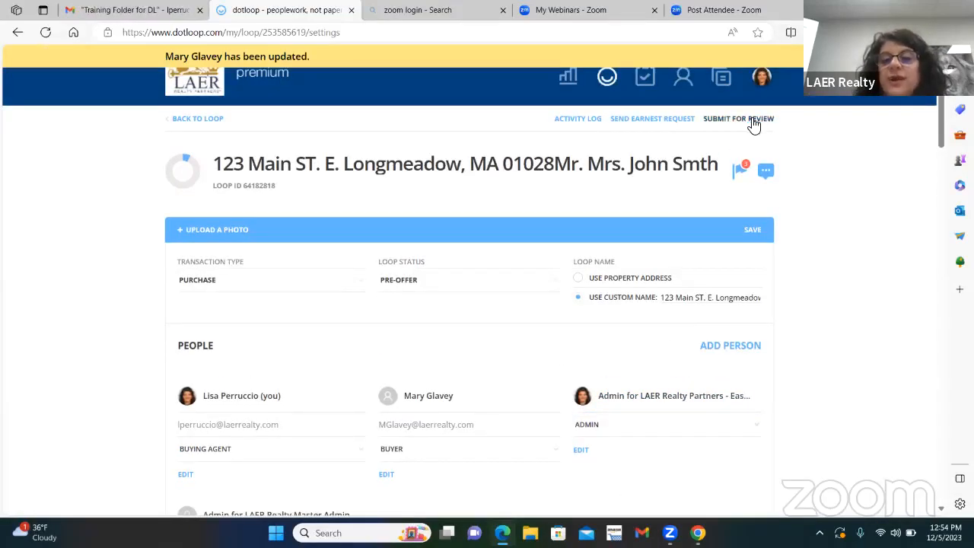
{"action": "left_click", "coordinate": [752, 119]}
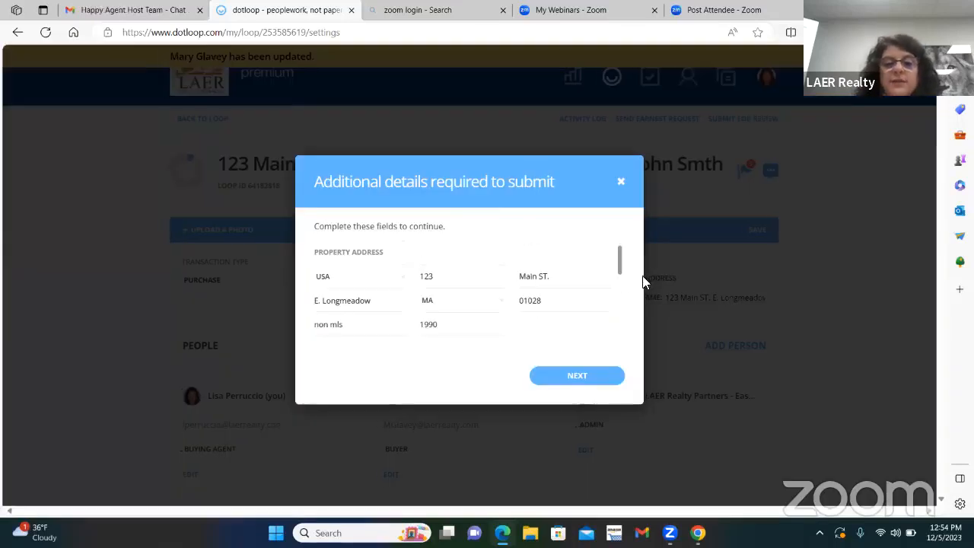
{"action": "left_click_drag", "start_coordinate": [622, 261], "coordinate": [628, 345]}
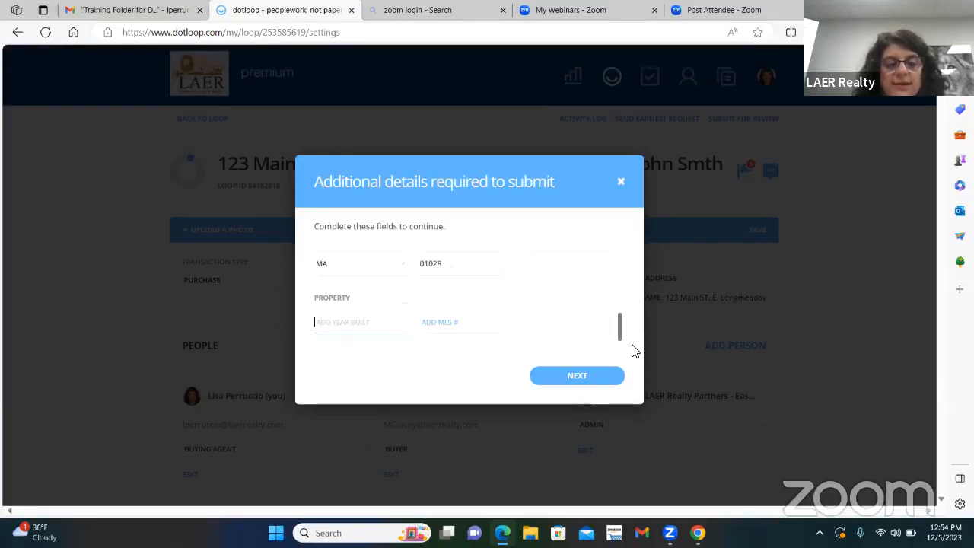
{"action": "left_click_drag", "start_coordinate": [634, 350], "coordinate": [626, 246]}
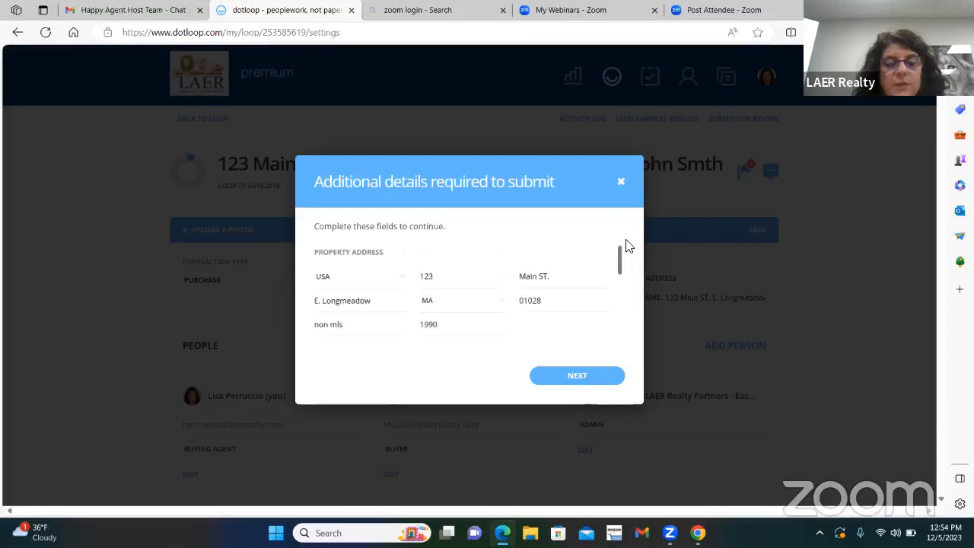
{"action": "left_click", "coordinate": [620, 184]}
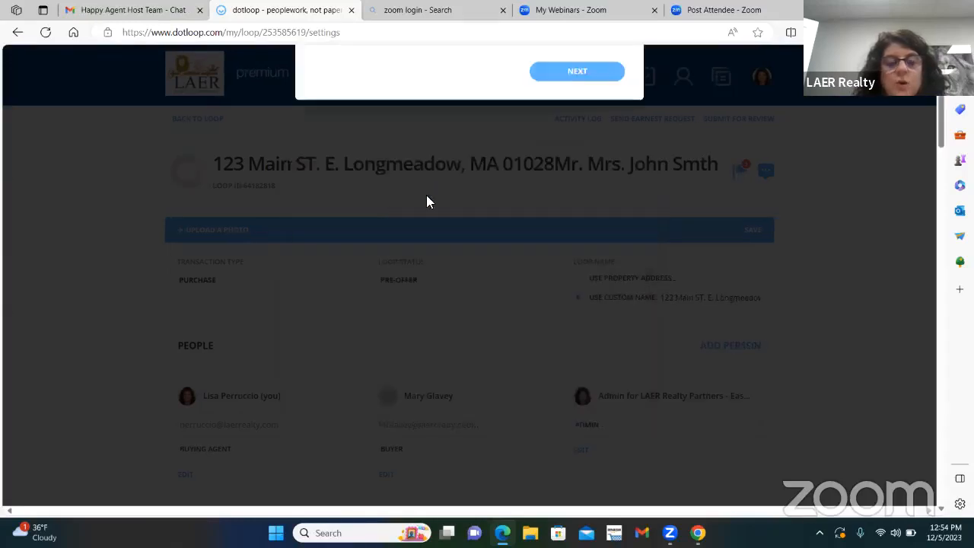
Step: Replace the property's MLS number with 7425158 and save the loop details
{"action": "scroll", "coordinate": [532, 337], "scroll_direction": "down", "scroll_amount": 5}
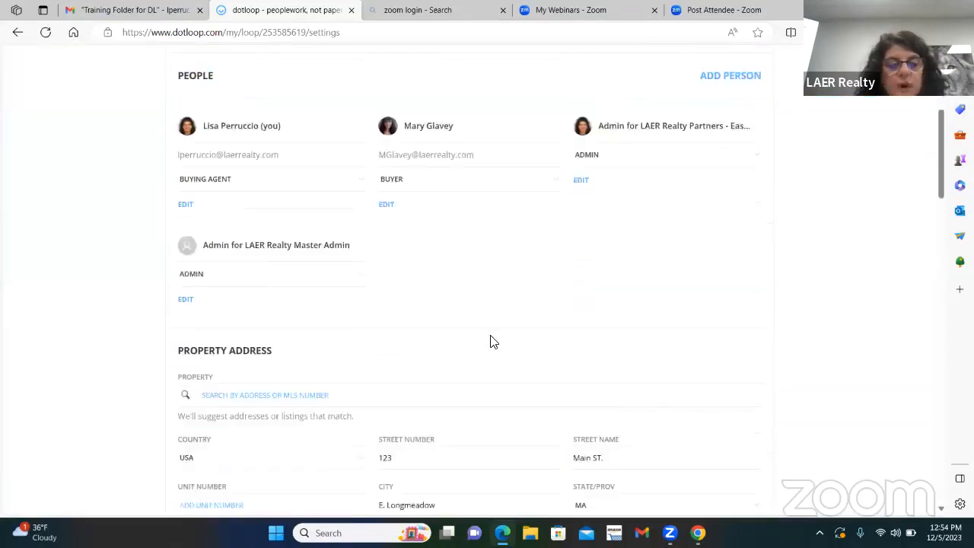
{"action": "scroll", "coordinate": [494, 340], "scroll_direction": "down", "scroll_amount": 2}
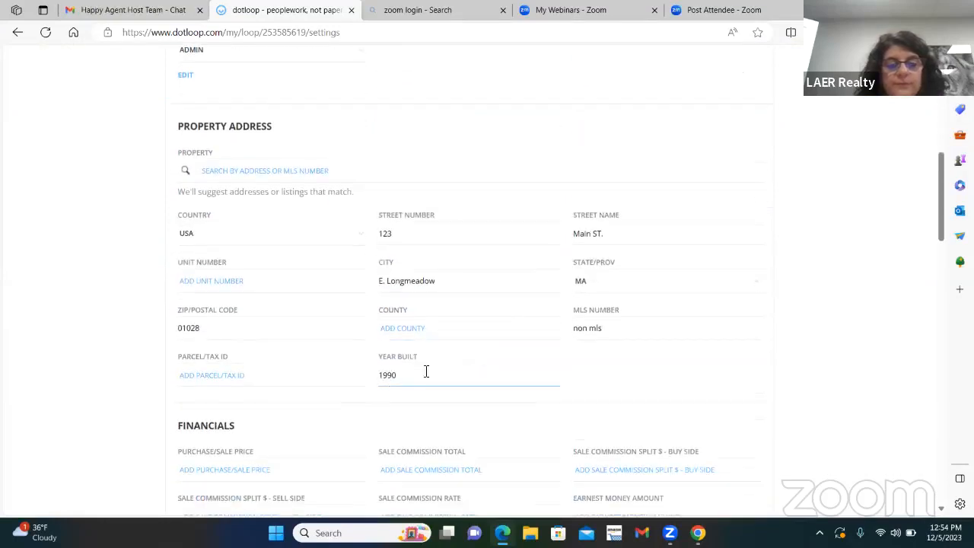
{"action": "triple_click", "coordinate": [576, 328]}
{"action": "type", "text": "73526895"}
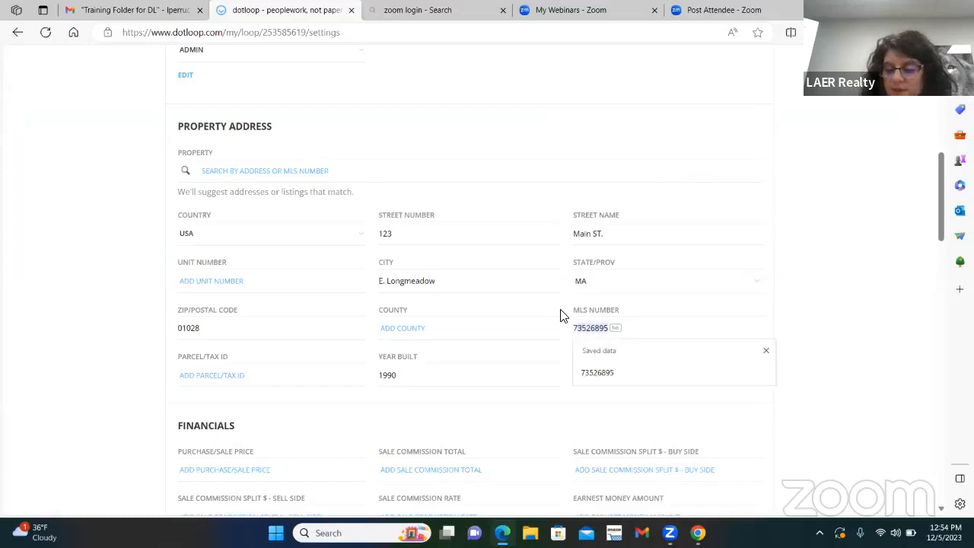
{"action": "type", "text": "7425158"}
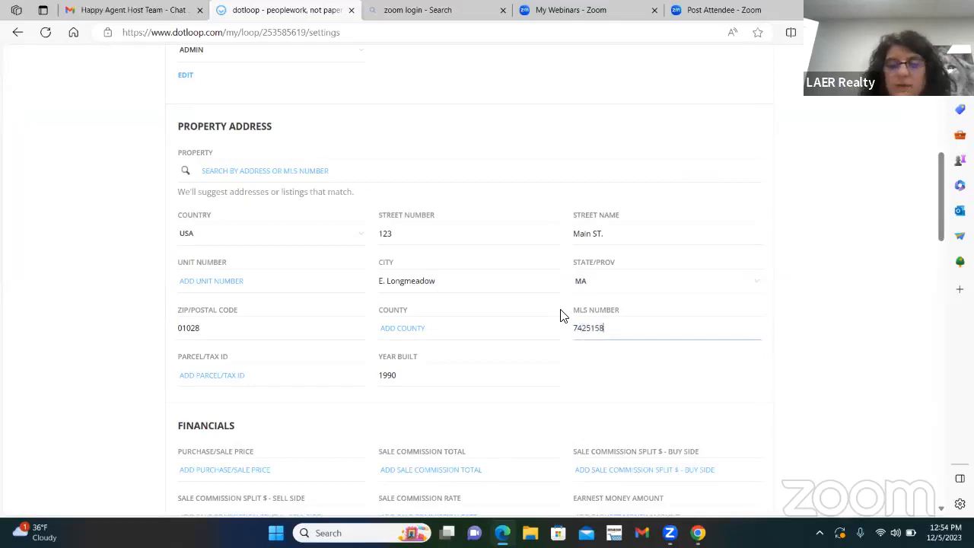
{"action": "left_click", "coordinate": [418, 376]}
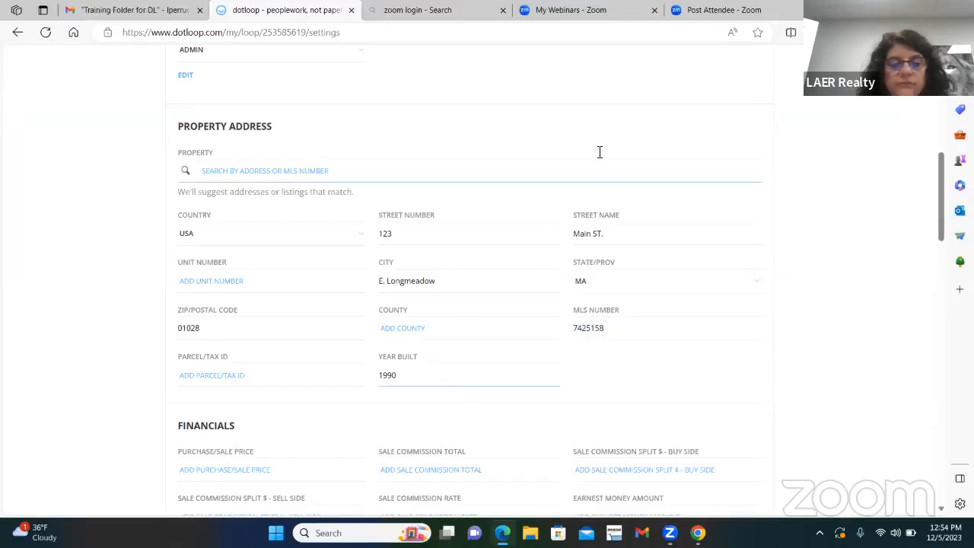
{"action": "scroll", "coordinate": [469, 282], "scroll_direction": "up", "scroll_amount": 5}
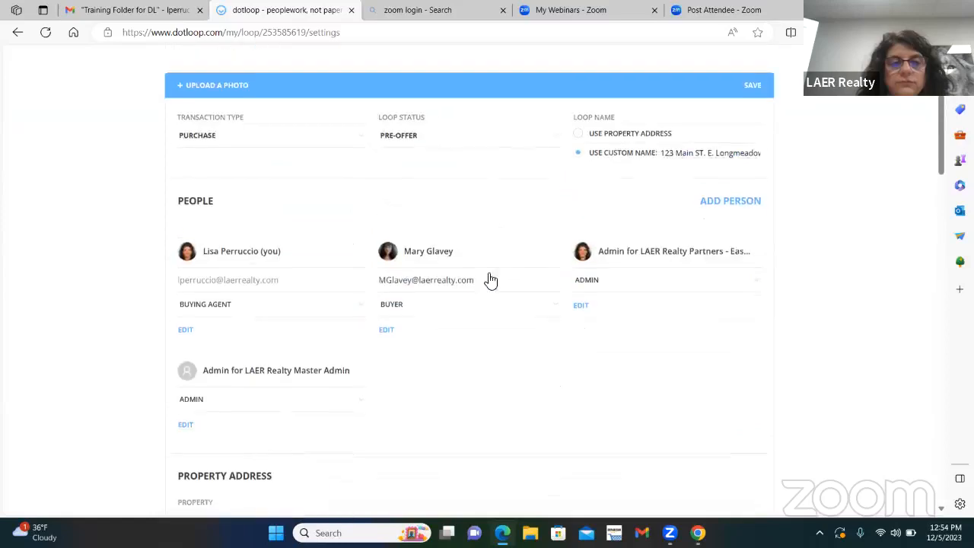
{"action": "left_click", "coordinate": [751, 94]}
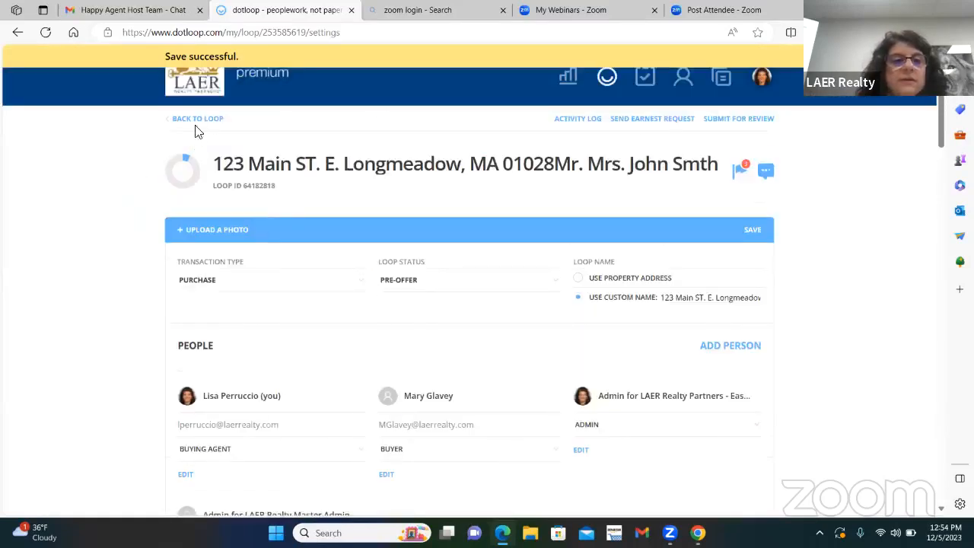
Step: Return to the loop's documents, start the review submission again to recheck the required fields, and close the dialog without submitting
{"action": "left_click", "coordinate": [196, 126]}
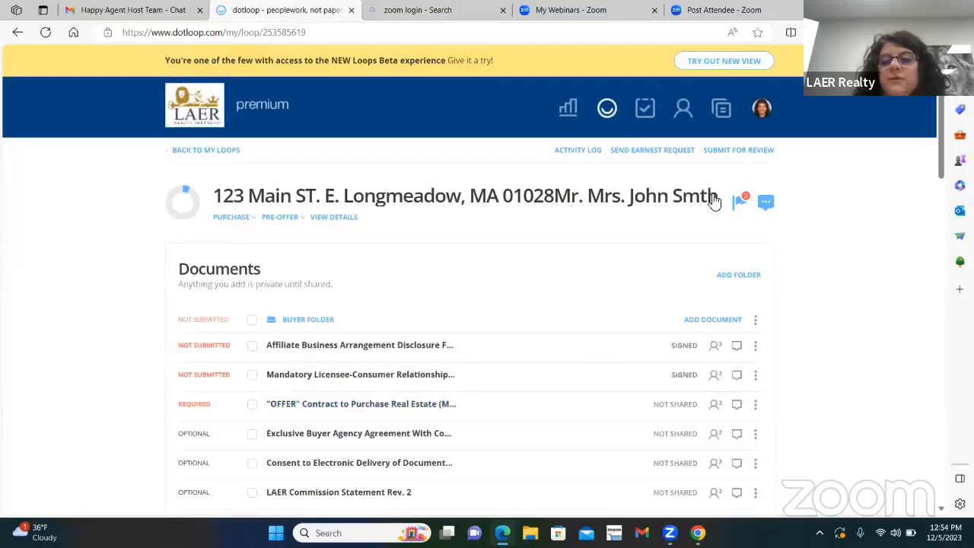
{"action": "left_click", "coordinate": [738, 150]}
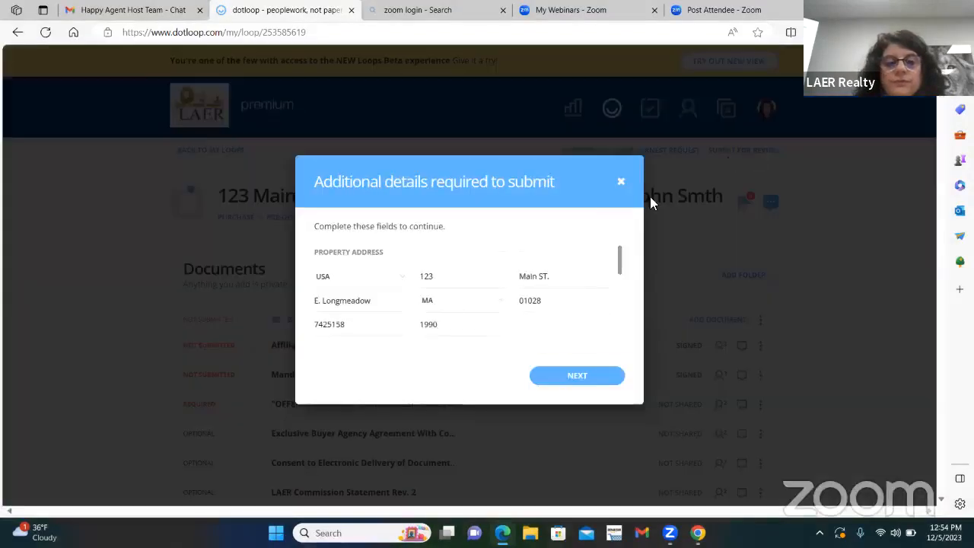
{"action": "left_click_drag", "start_coordinate": [623, 308], "coordinate": [623, 334]}
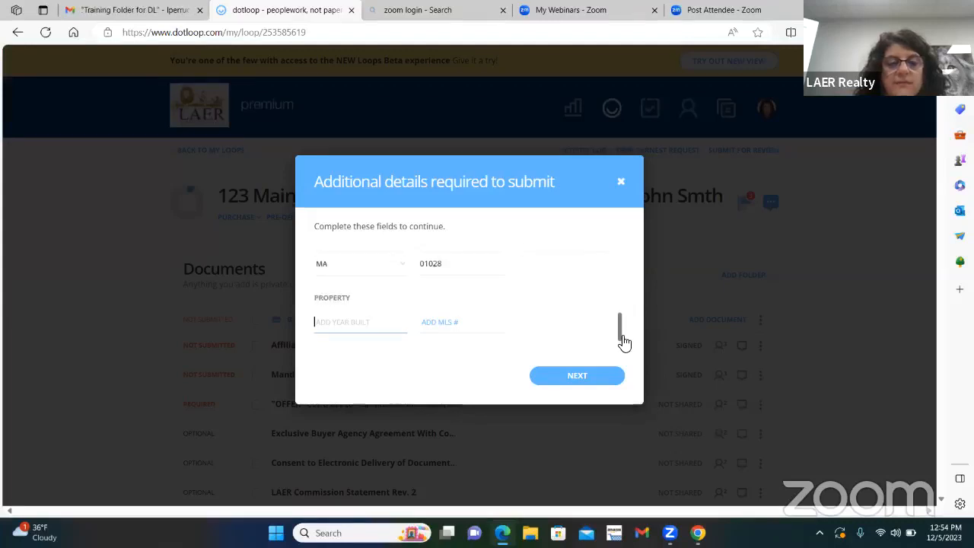
{"action": "left_click_drag", "start_coordinate": [624, 335], "coordinate": [630, 271]}
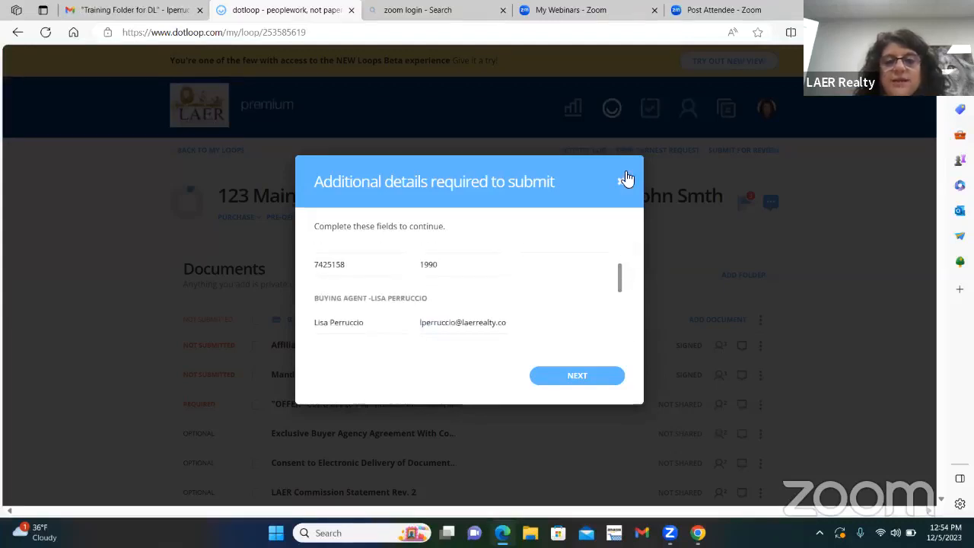
{"action": "left_click", "coordinate": [622, 183]}
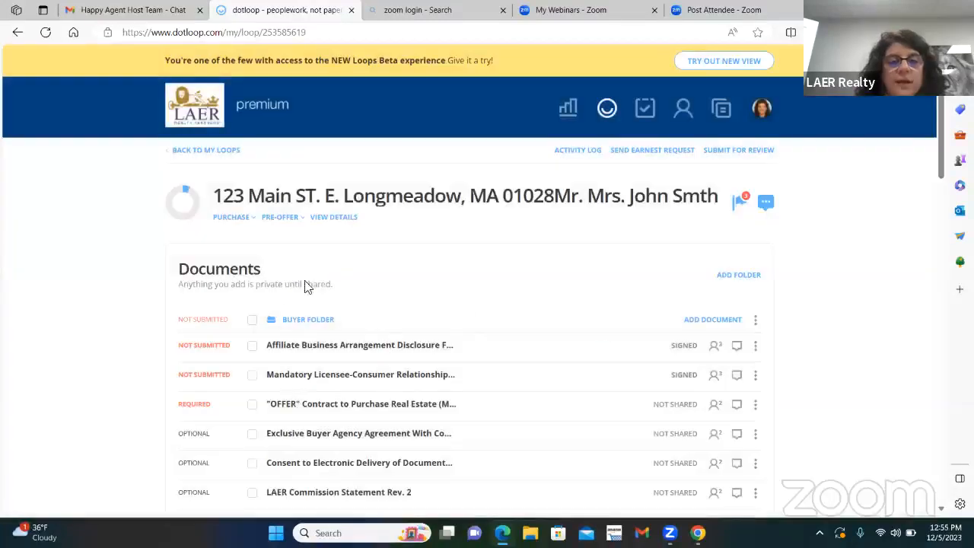
Step: Open the loop details and examine the property address, financials and people sections for missing information
{"action": "left_click", "coordinate": [331, 220]}
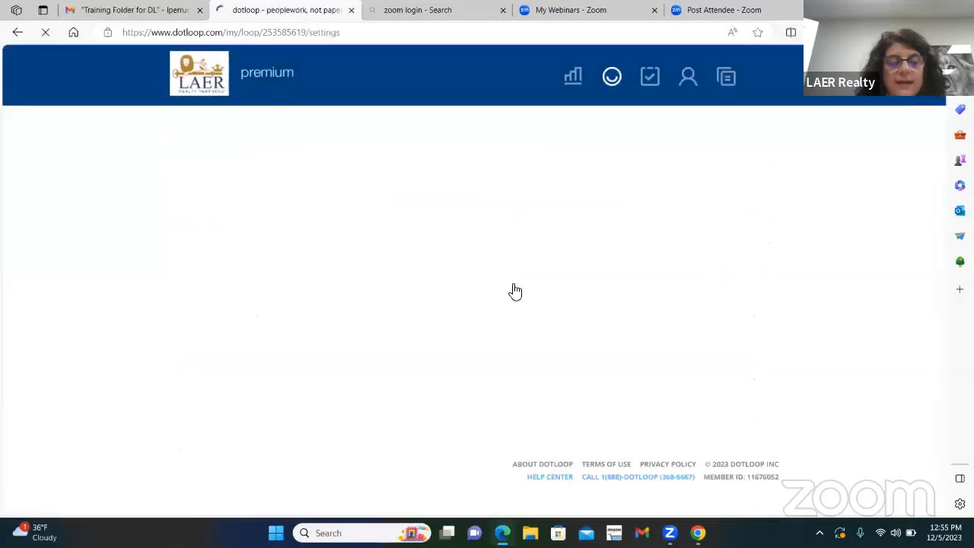
{"action": "scroll", "coordinate": [536, 312], "scroll_direction": "down", "scroll_amount": 1}
{"action": "scroll", "coordinate": [542, 322], "scroll_direction": "down", "scroll_amount": 5}
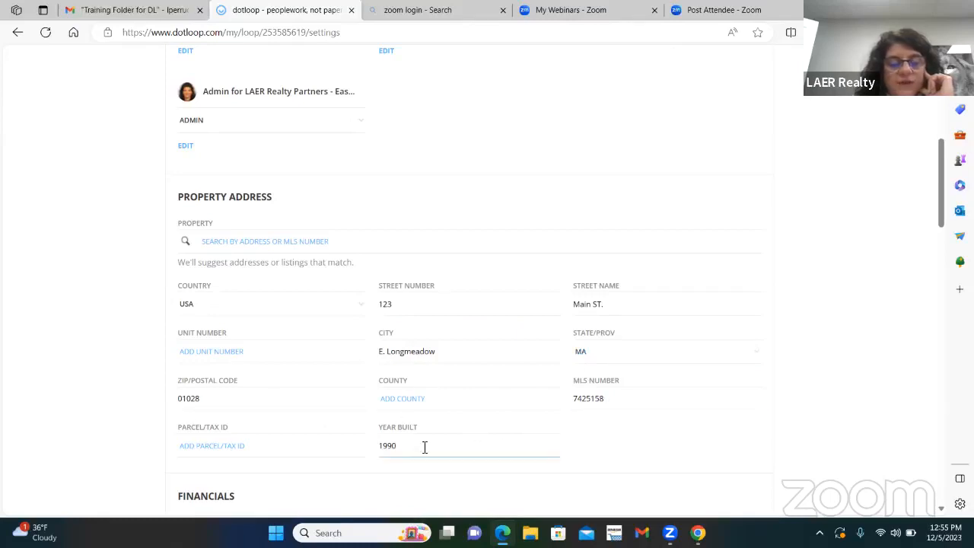
{"action": "scroll", "coordinate": [487, 418], "scroll_direction": "down", "scroll_amount": 1}
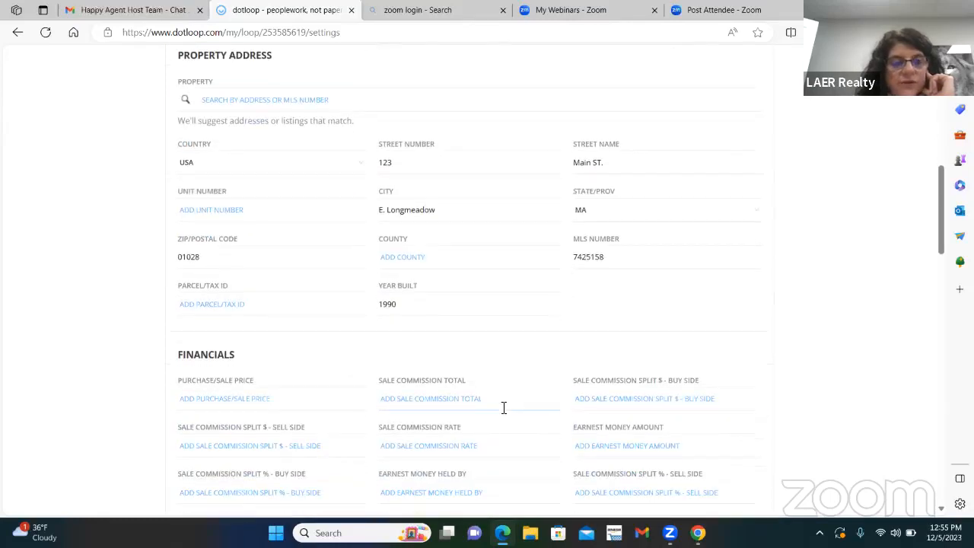
{"action": "scroll", "coordinate": [503, 407], "scroll_direction": "up", "scroll_amount": 1}
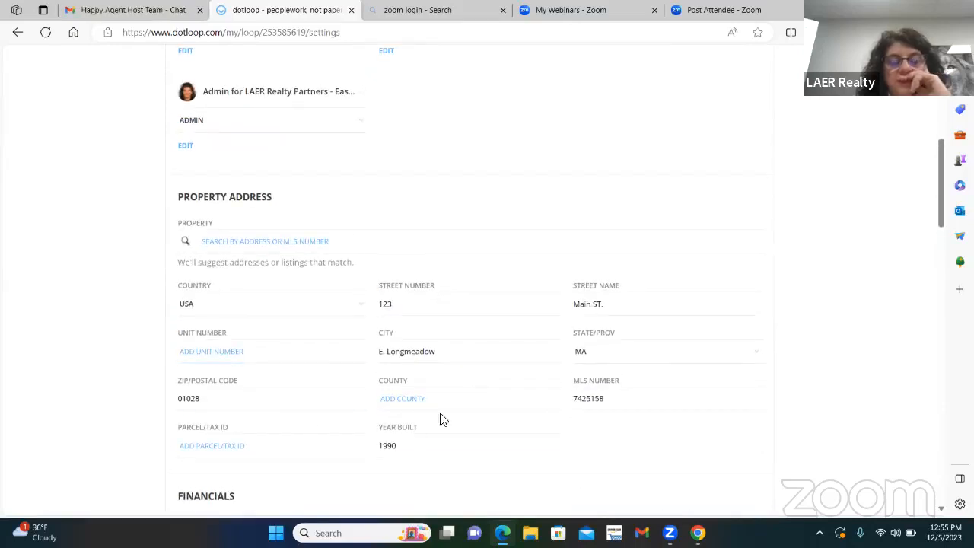
{"action": "scroll", "coordinate": [630, 399], "scroll_direction": "down", "scroll_amount": 4}
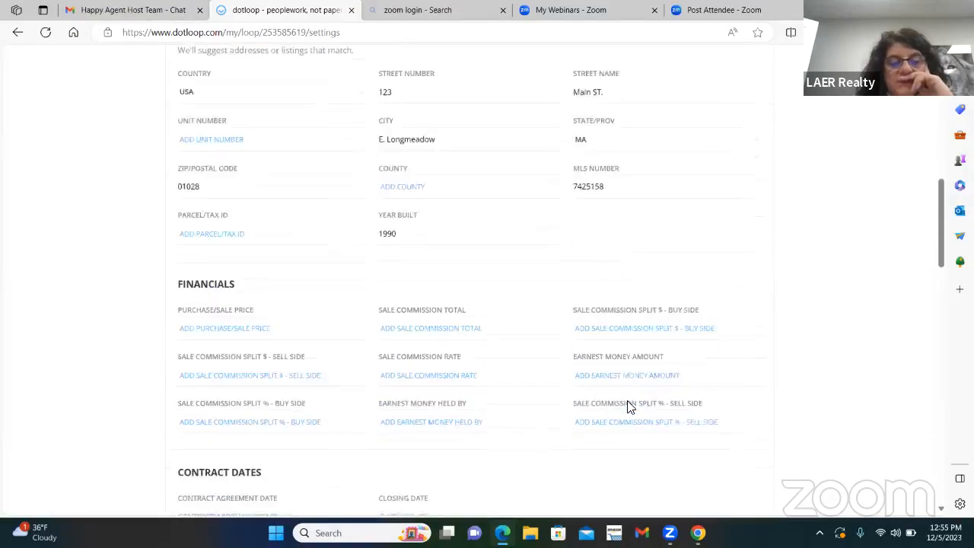
{"action": "scroll", "coordinate": [630, 408], "scroll_direction": "up", "scroll_amount": 6}
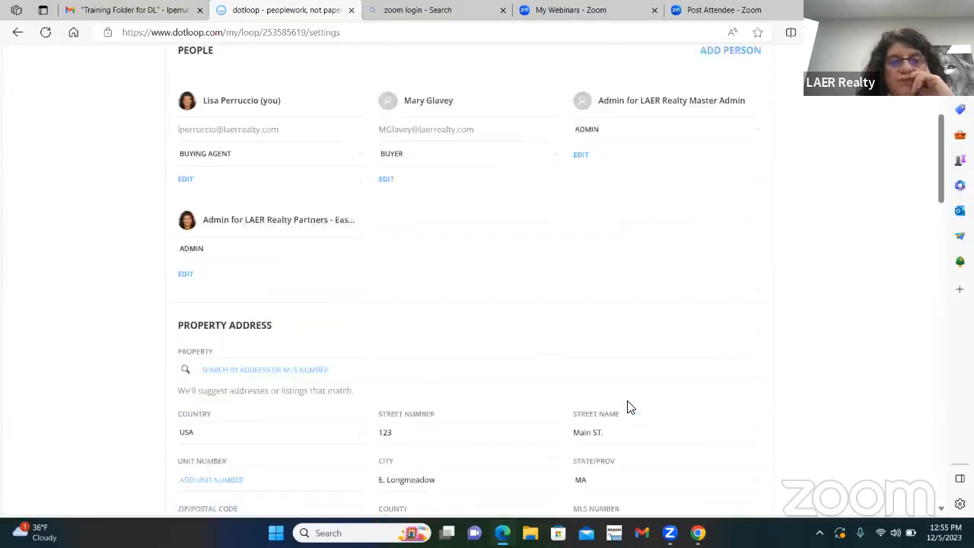
{"action": "scroll", "coordinate": [630, 407], "scroll_direction": "up", "scroll_amount": 2}
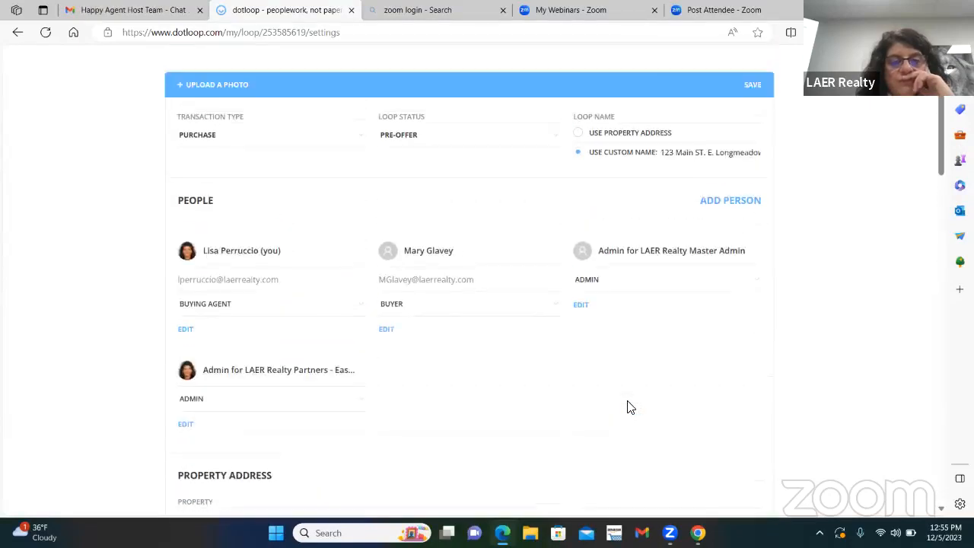
Step: Open the buyer's contact details, check the phone and address fields, and save the contact
{"action": "left_click", "coordinate": [387, 335]}
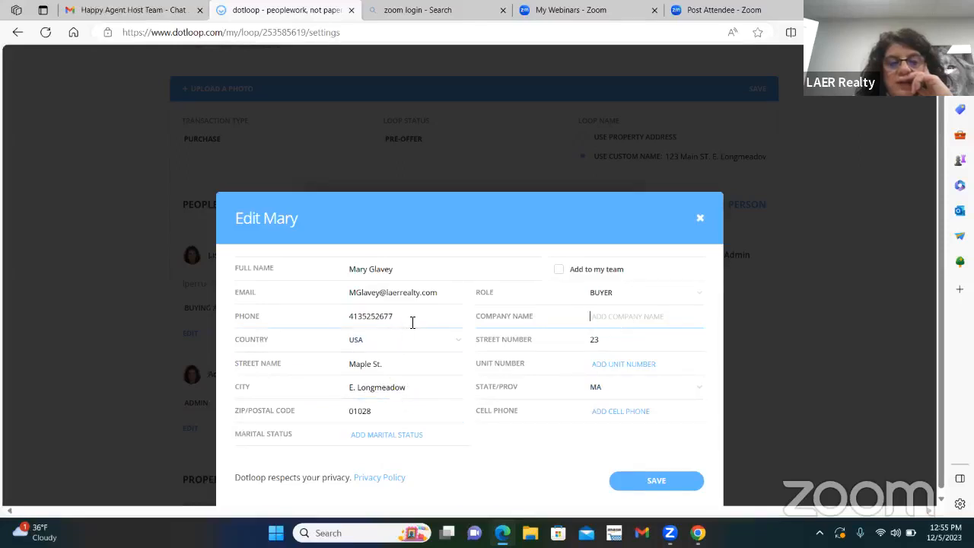
{"action": "scroll", "coordinate": [459, 405], "scroll_direction": "down", "scroll_amount": 1}
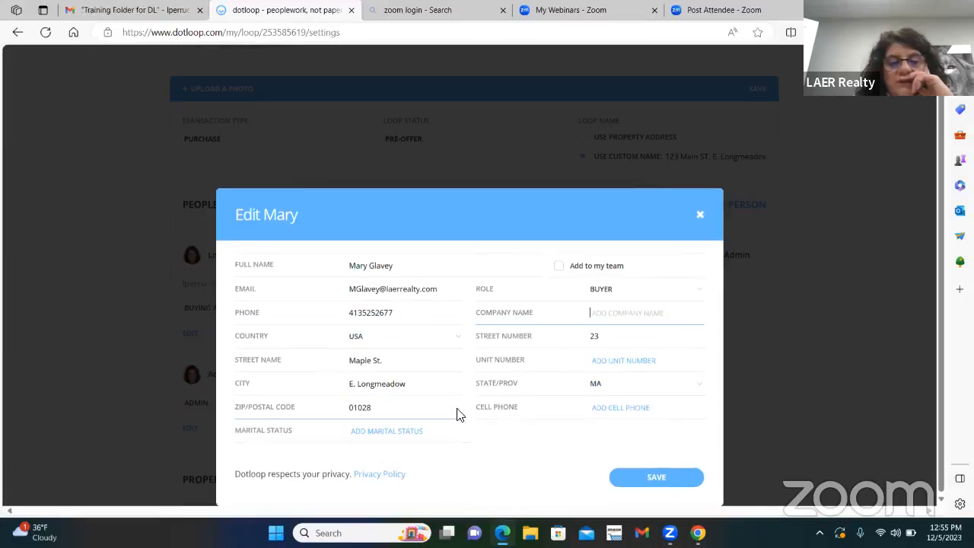
{"action": "left_click", "coordinate": [663, 477]}
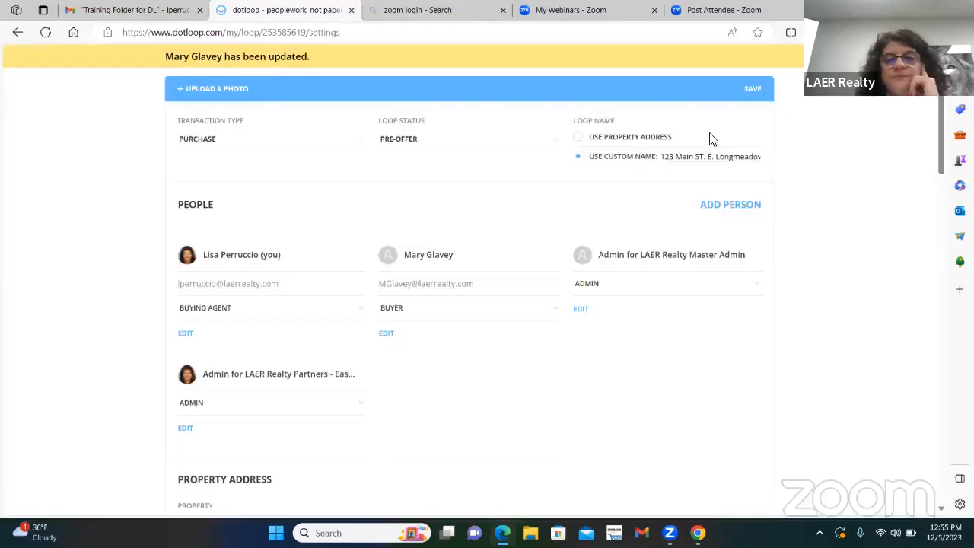
Step: Save the loop details, start the review submission and bring up the missing property fields among the required details
{"action": "scroll", "coordinate": [820, 160], "scroll_direction": "up", "scroll_amount": 2}
{"action": "left_click", "coordinate": [729, 239]}
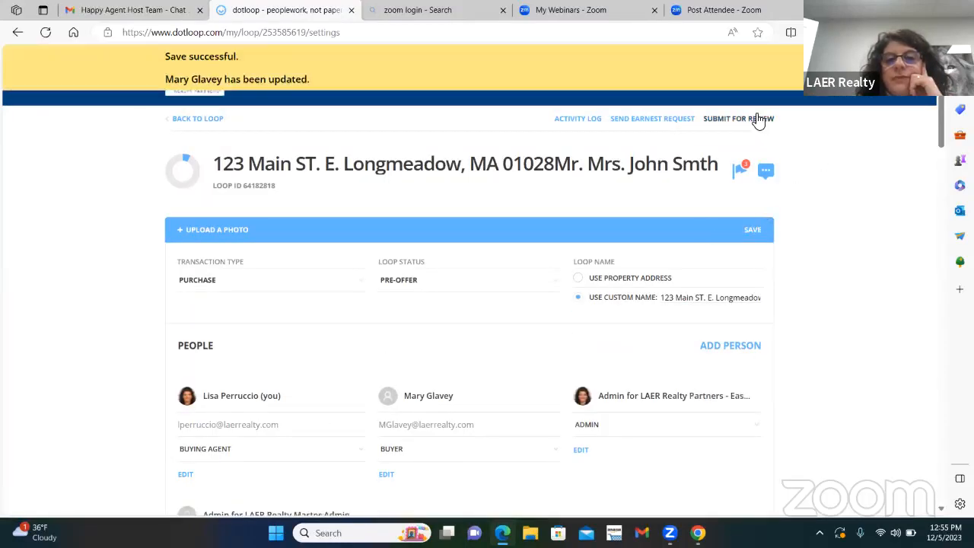
{"action": "left_click", "coordinate": [758, 120]}
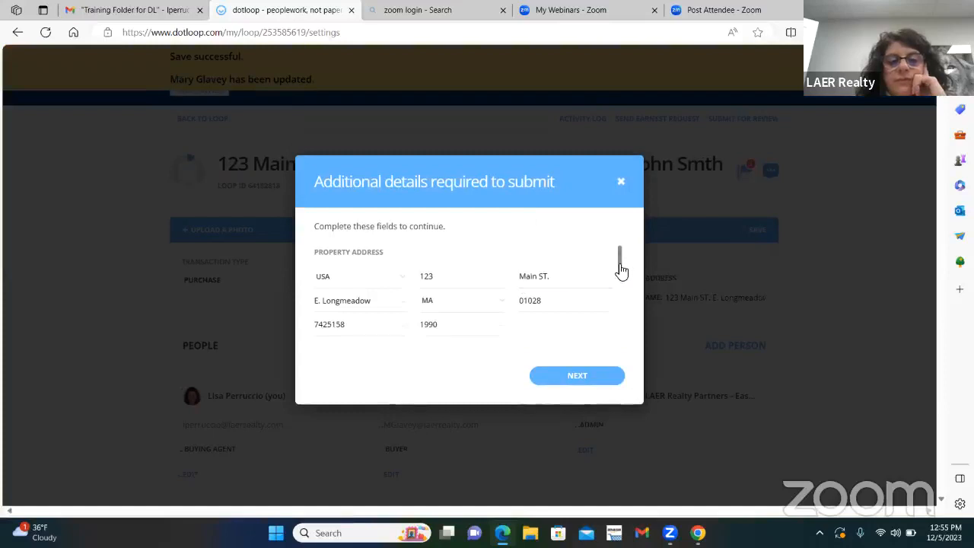
{"action": "left_click_drag", "start_coordinate": [621, 270], "coordinate": [614, 348]}
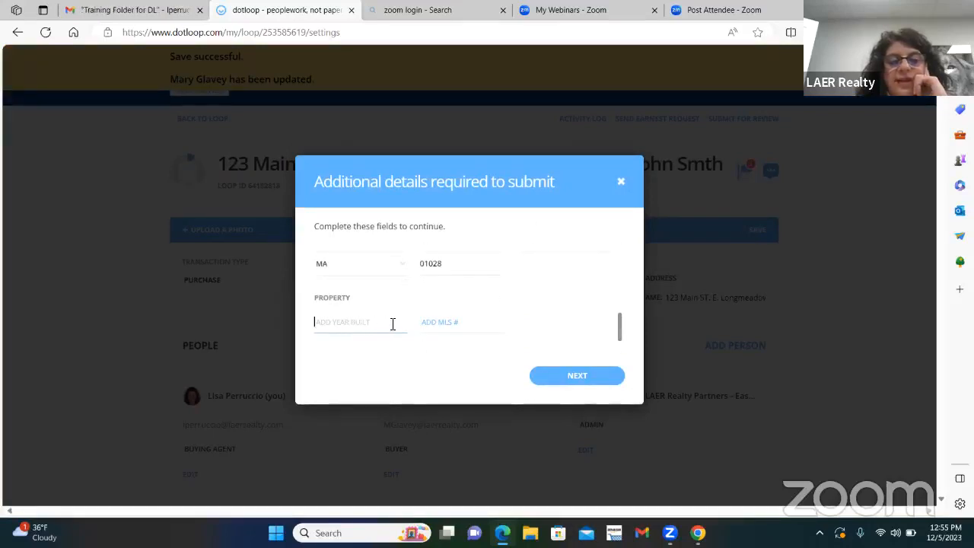
Step: Fill in the required property fields with year built 1990 and MLS number 142562, and continue to the folder selection
{"action": "left_click", "coordinate": [428, 323]}
{"action": "left_click", "coordinate": [341, 319]}
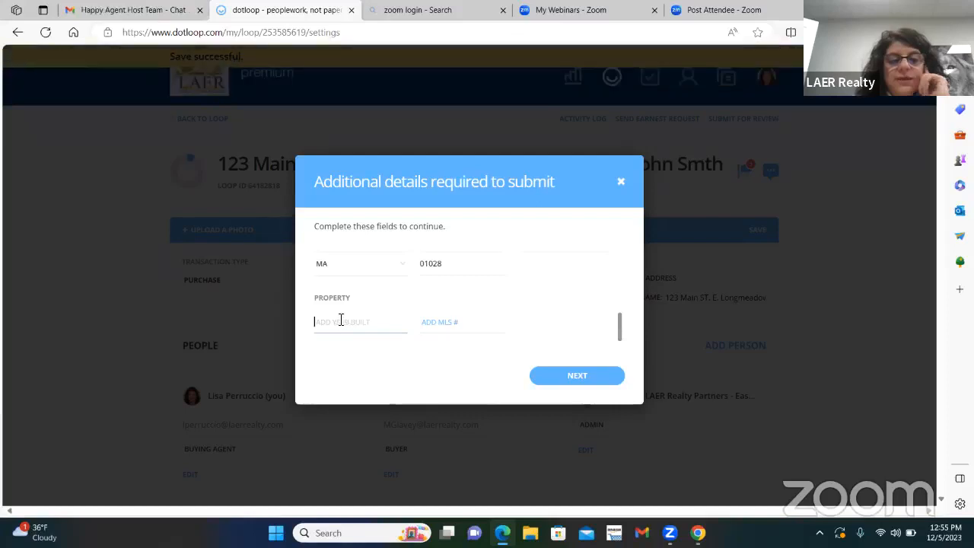
{"action": "type", "text": "1"}
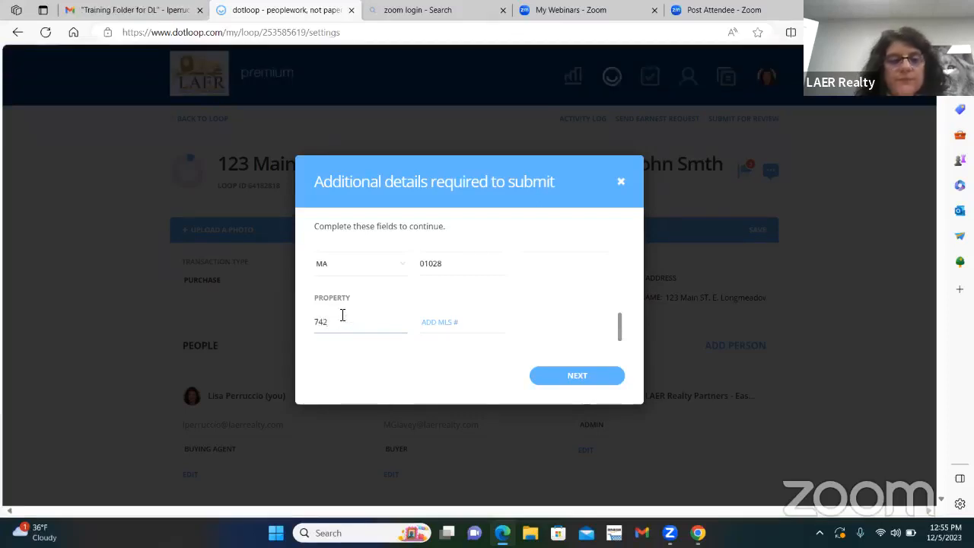
{"action": "key", "text": "BackSpace"}
{"action": "type", "text": "1990"}
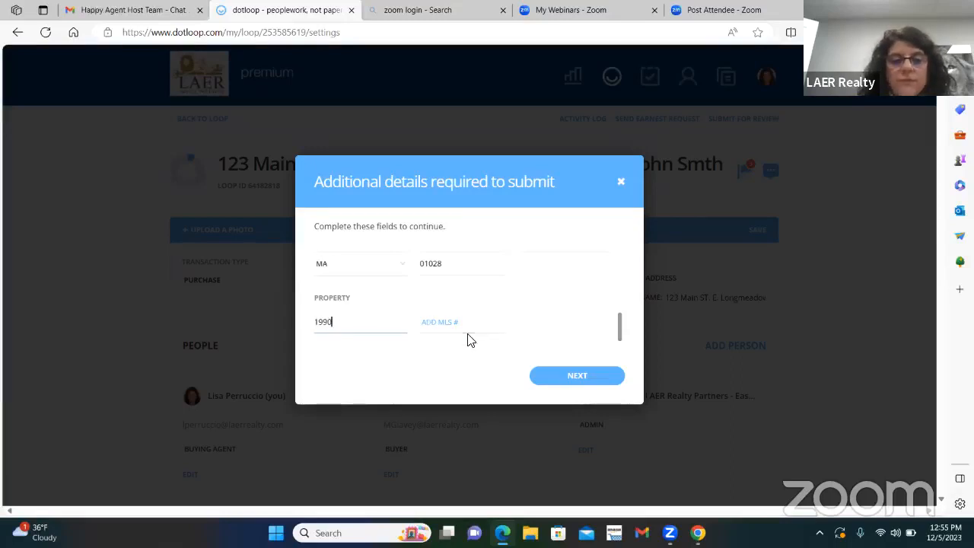
{"action": "left_click", "coordinate": [452, 315]}
{"action": "type", "text": "1425"}
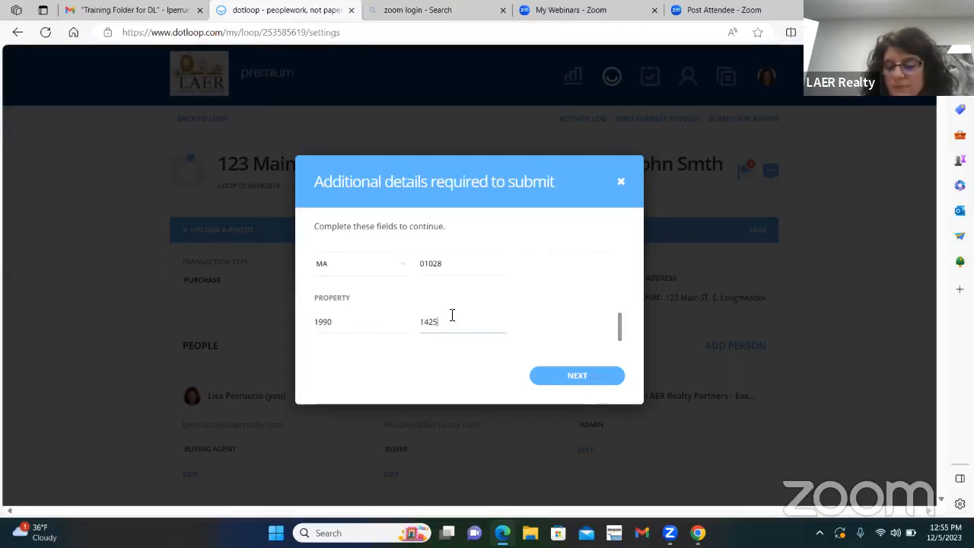
{"action": "type", "text": "62"}
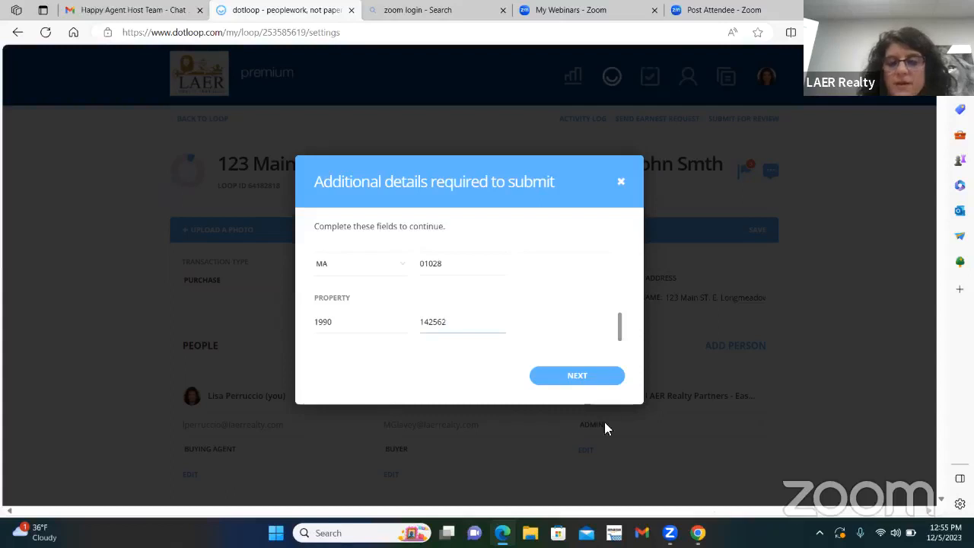
{"action": "left_click", "coordinate": [578, 380]}
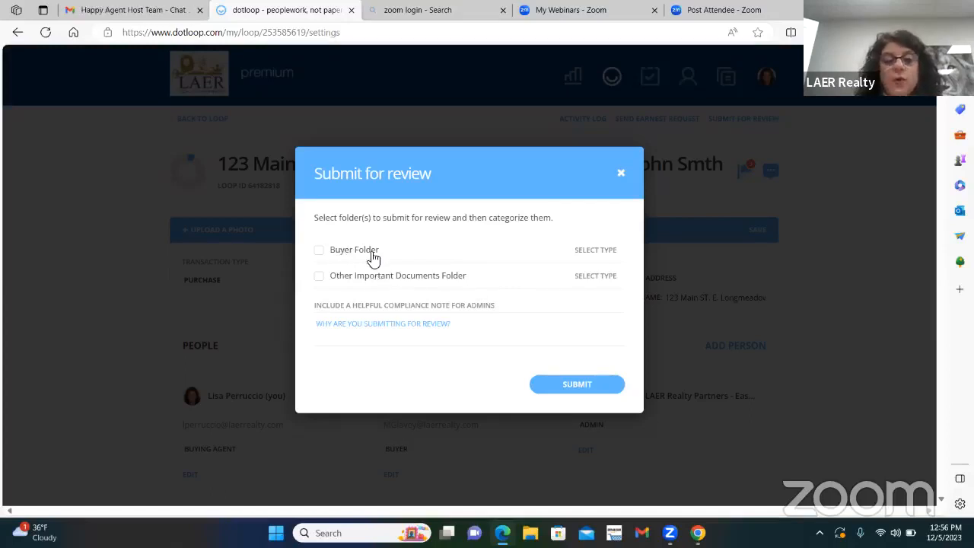
Step: Try to submit the Buyer Folder as a Buying Review and close the submission dialogs
{"action": "left_click", "coordinate": [320, 252]}
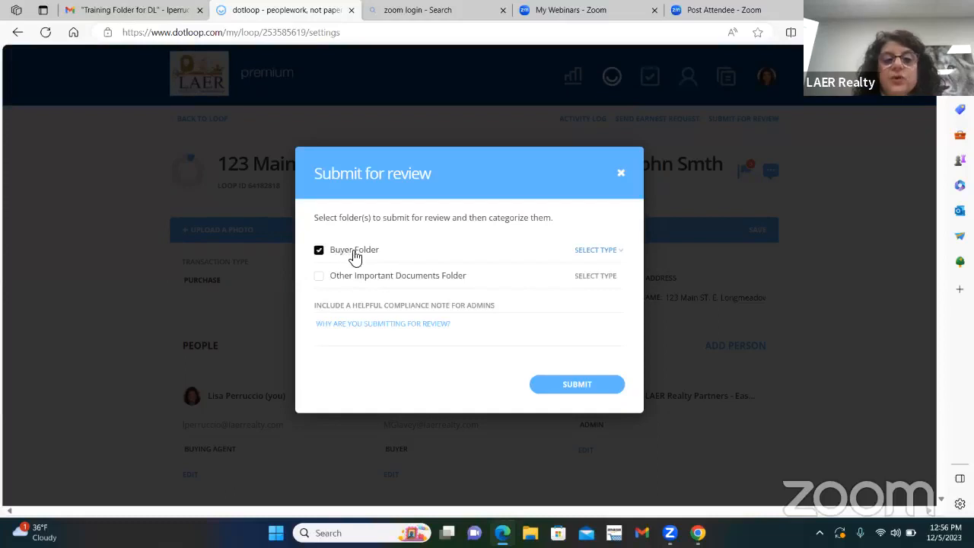
{"action": "left_click", "coordinate": [620, 253]}
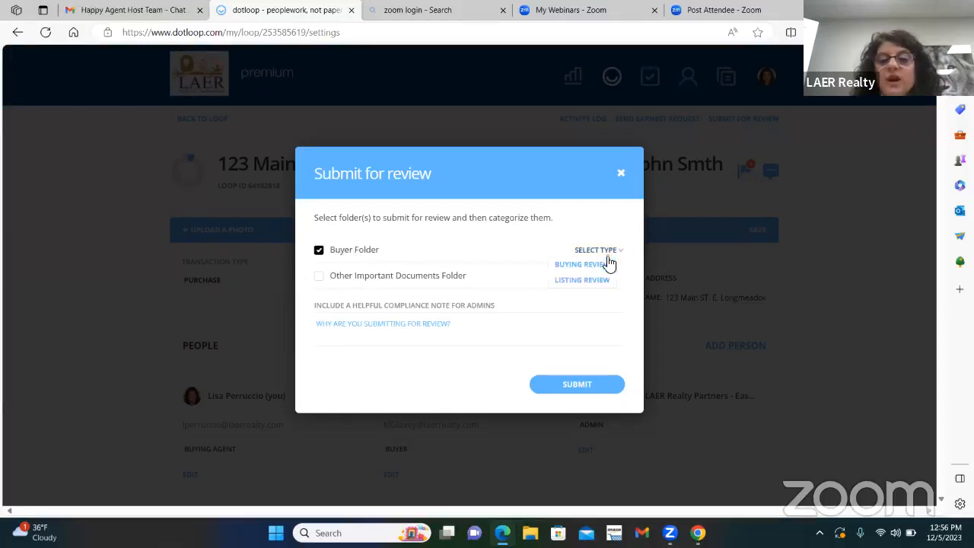
{"action": "left_click", "coordinate": [606, 264]}
{"action": "left_click", "coordinate": [563, 388]}
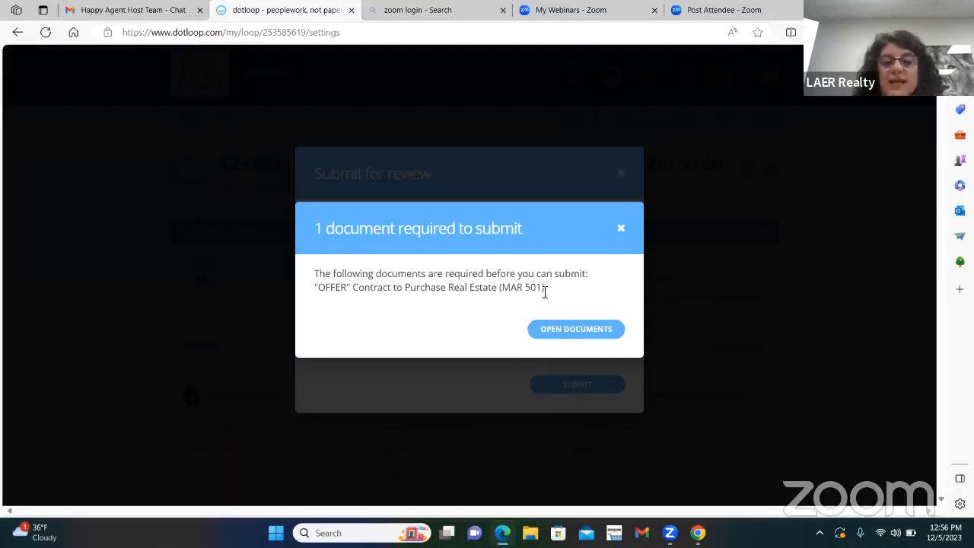
{"action": "left_click", "coordinate": [624, 233]}
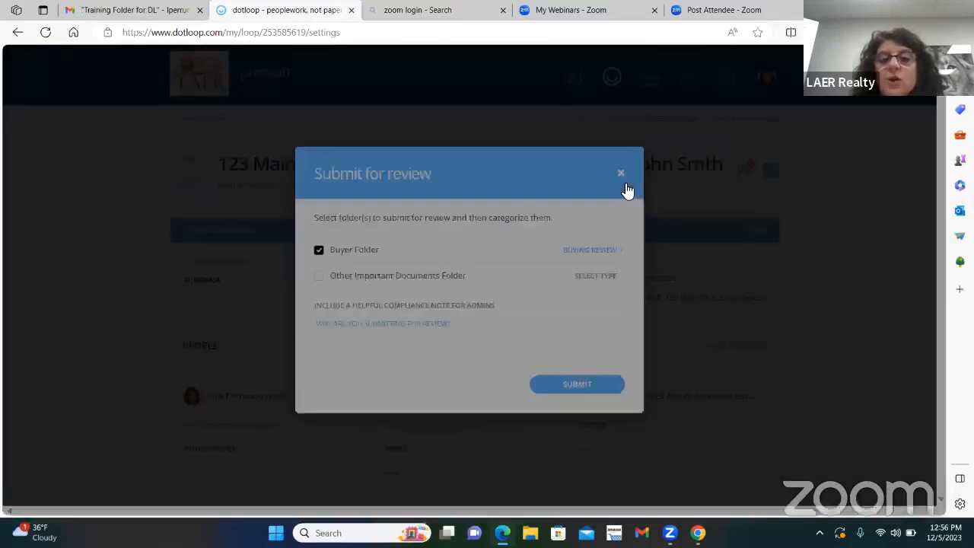
{"action": "left_click", "coordinate": [620, 173]}
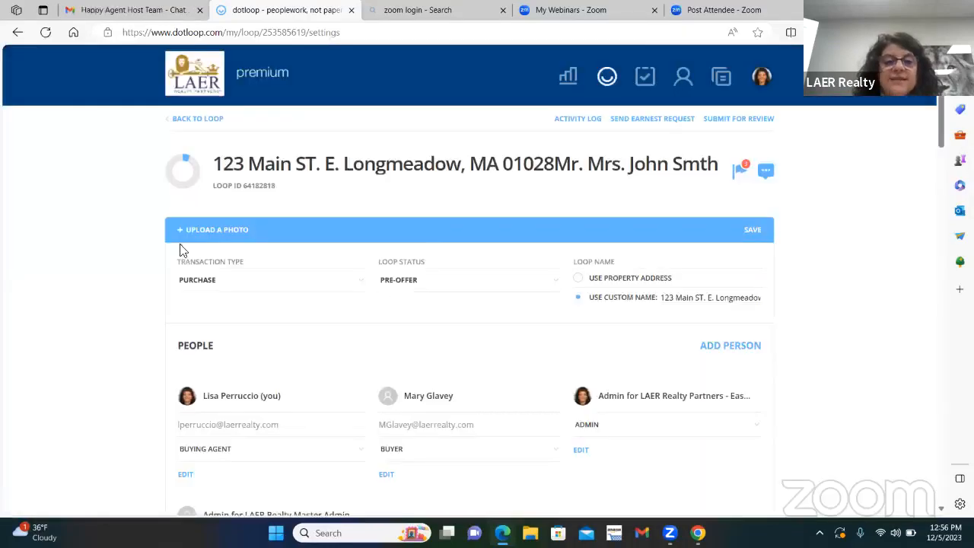
Step: Return to the loop's documents, open the add-document options for the Buyer Folder, and close the file picker without choosing a file
{"action": "left_click", "coordinate": [189, 121]}
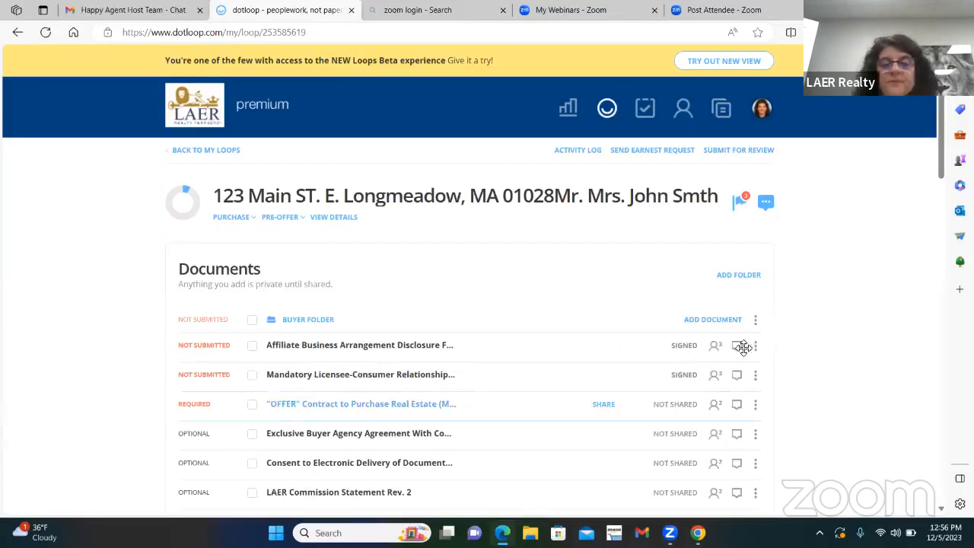
{"action": "left_click", "coordinate": [712, 320]}
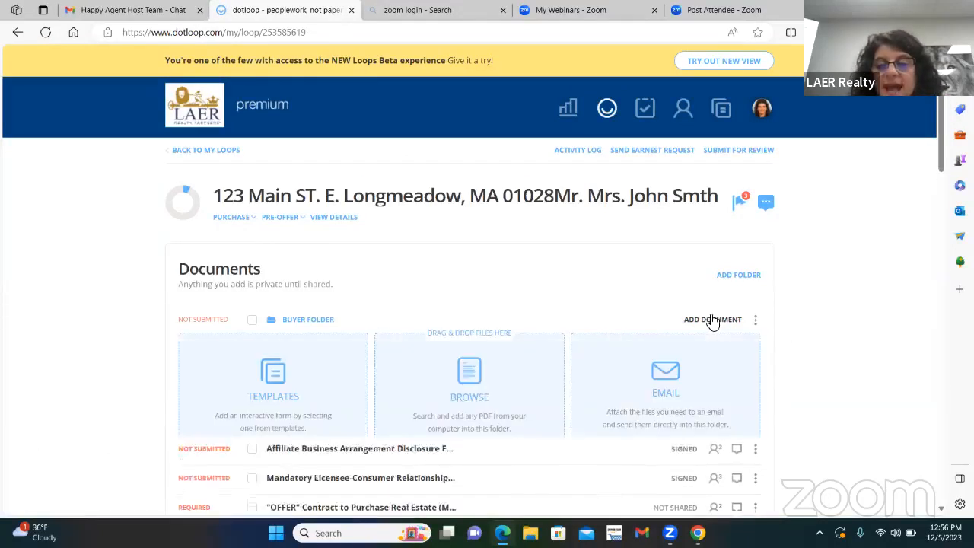
{"action": "left_click", "coordinate": [445, 378]}
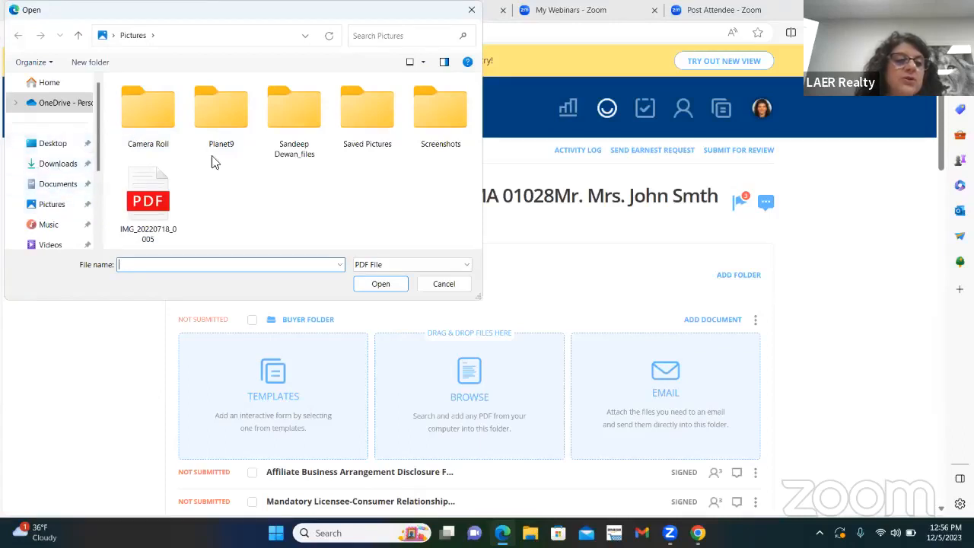
{"action": "left_click", "coordinate": [473, 9]}
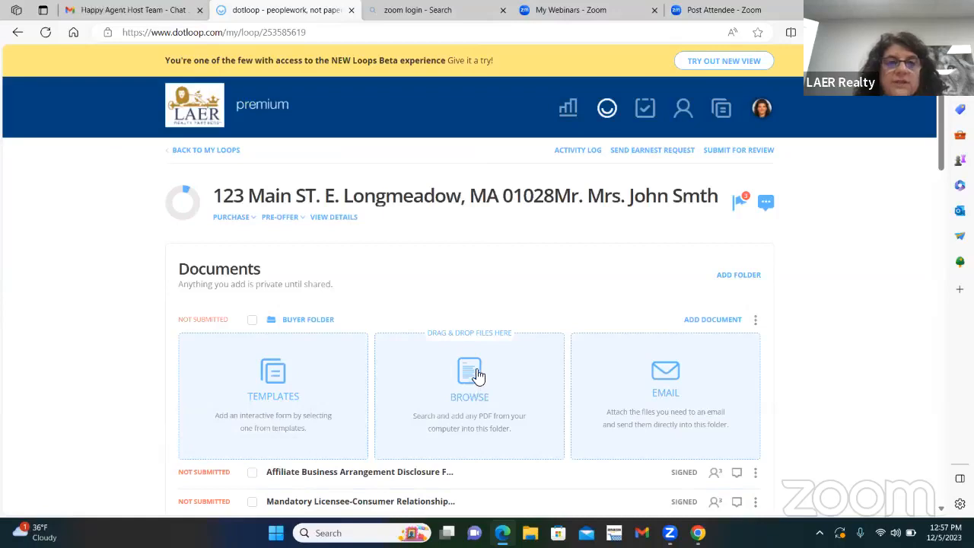
Step: Switch to Gmail, open the scanned offer email in the training folder and download its PDF attachment
{"action": "left_click", "coordinate": [130, 10]}
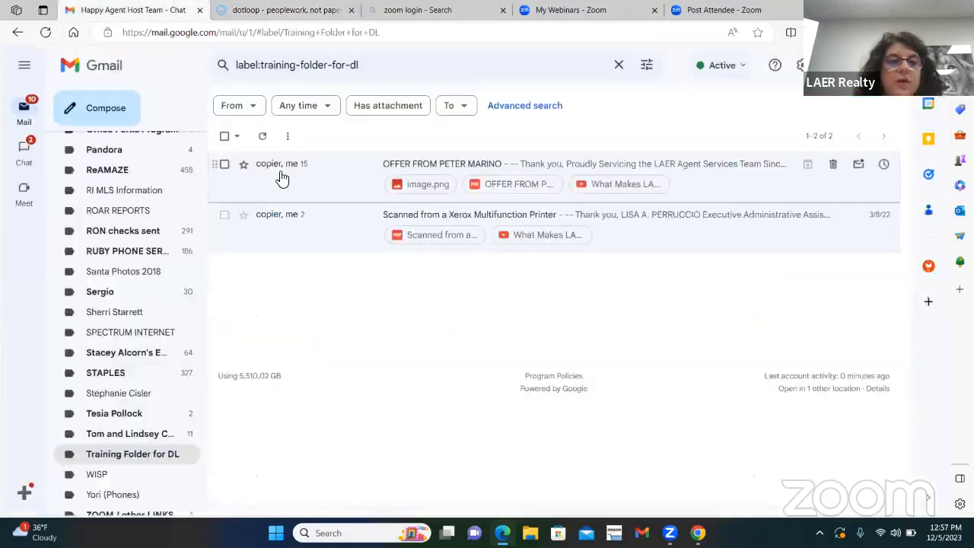
{"action": "left_click", "coordinate": [499, 165]}
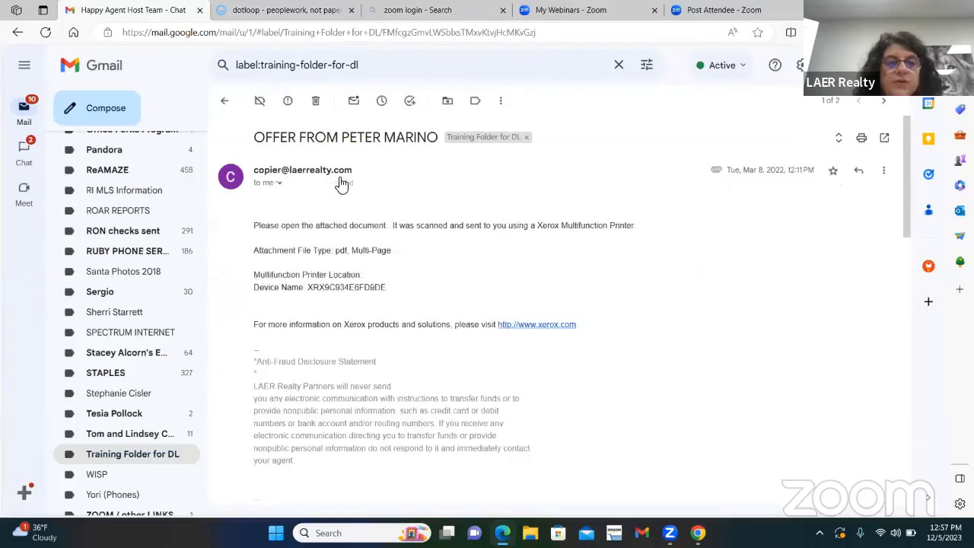
{"action": "scroll", "coordinate": [308, 433], "scroll_direction": "down", "scroll_amount": 3}
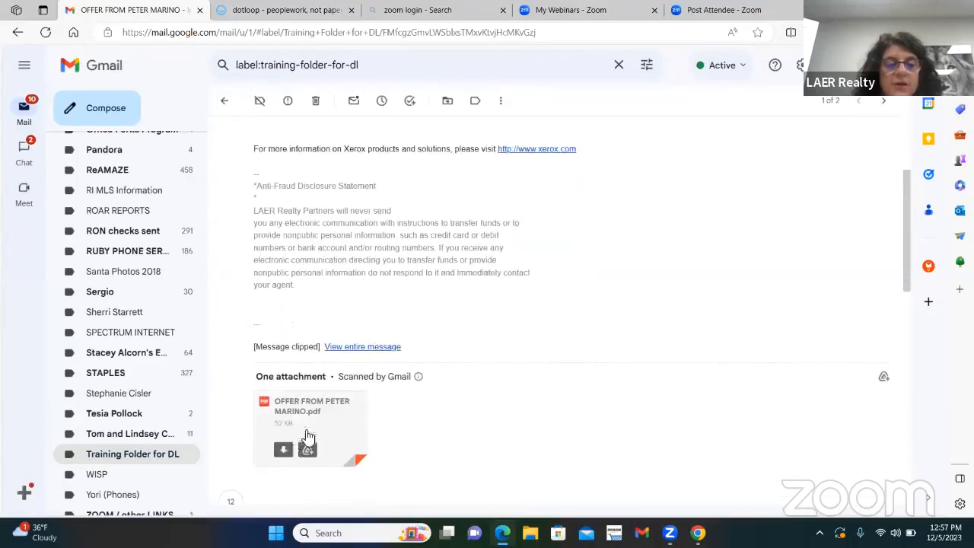
{"action": "left_click", "coordinate": [284, 450]}
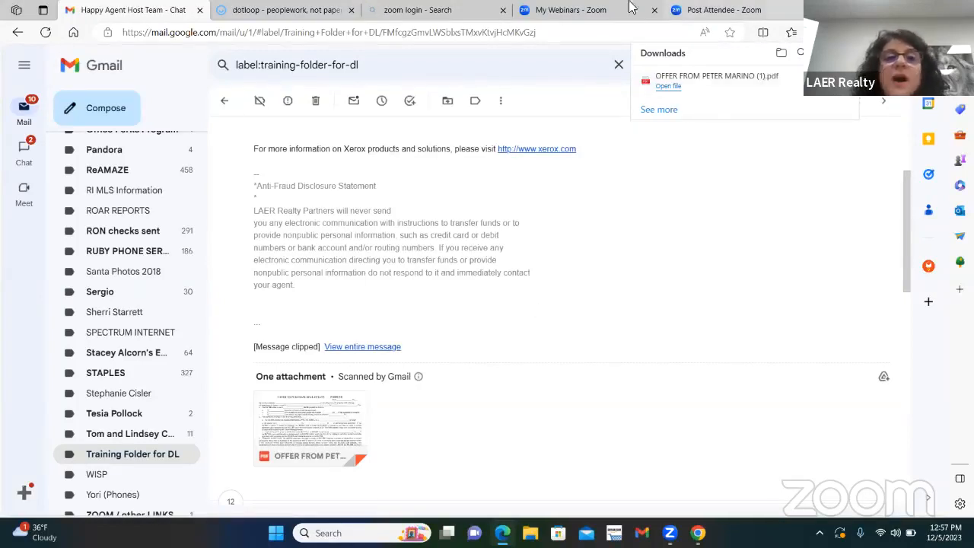
Step: Upload the downloaded offer PDF to the Buyer Folder in dotloop and replace the required "OFFER" Contract to Purchase Real Estate (MAR 501) with it
{"action": "left_click", "coordinate": [257, 9]}
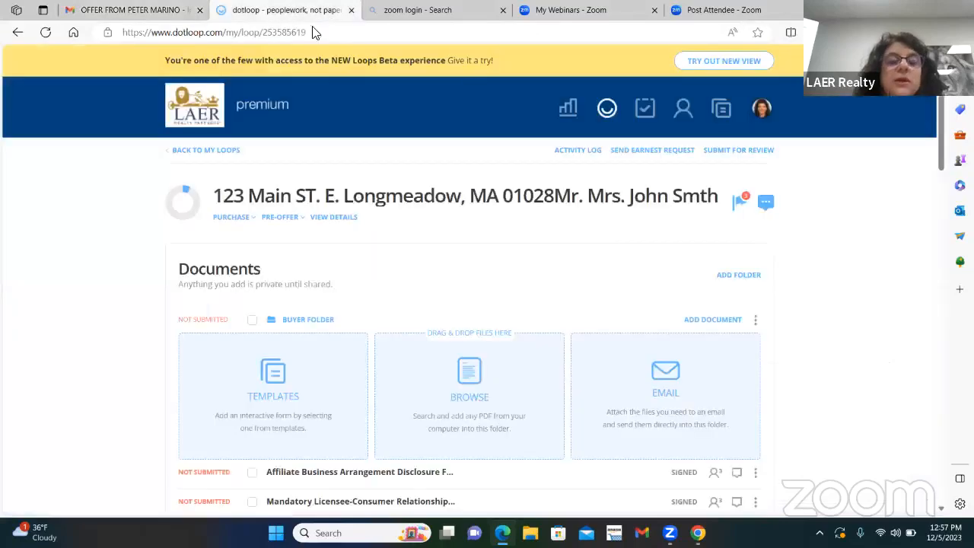
{"action": "scroll", "coordinate": [469, 263], "scroll_direction": "down", "scroll_amount": 2}
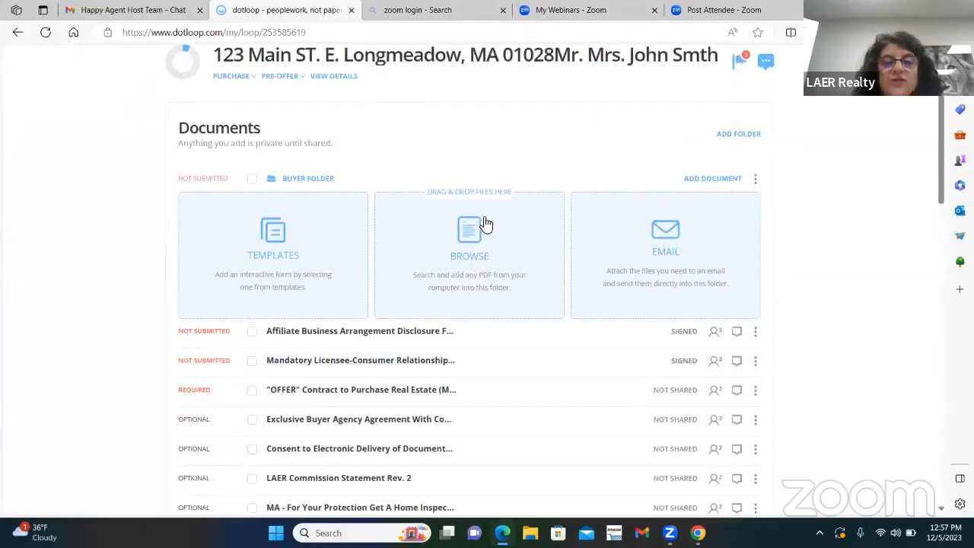
{"action": "left_click", "coordinate": [470, 228]}
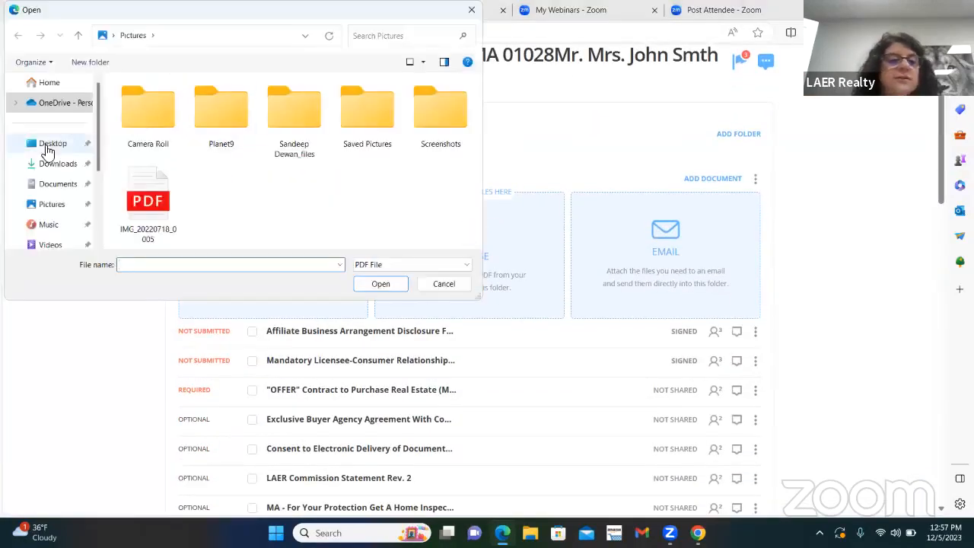
{"action": "left_click", "coordinate": [53, 165]}
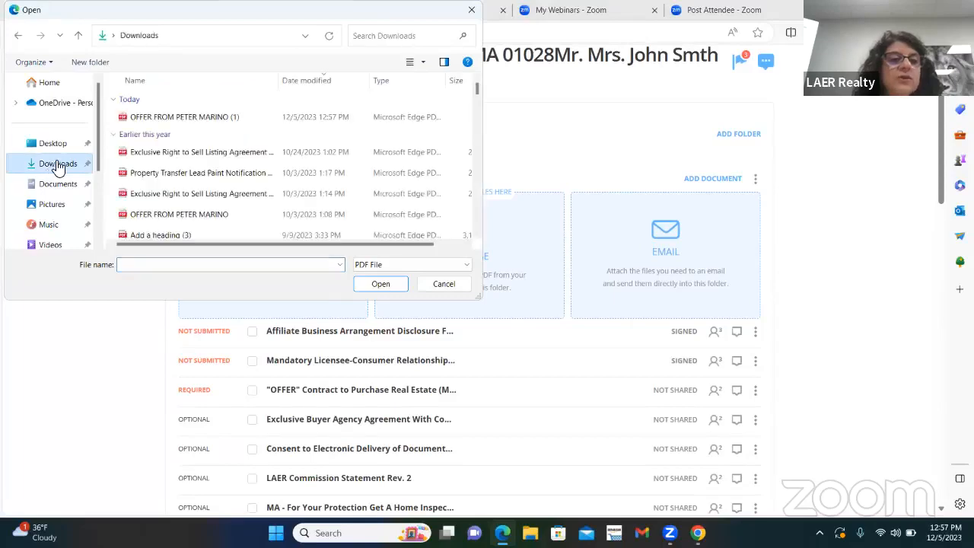
{"action": "double_click", "coordinate": [182, 118]}
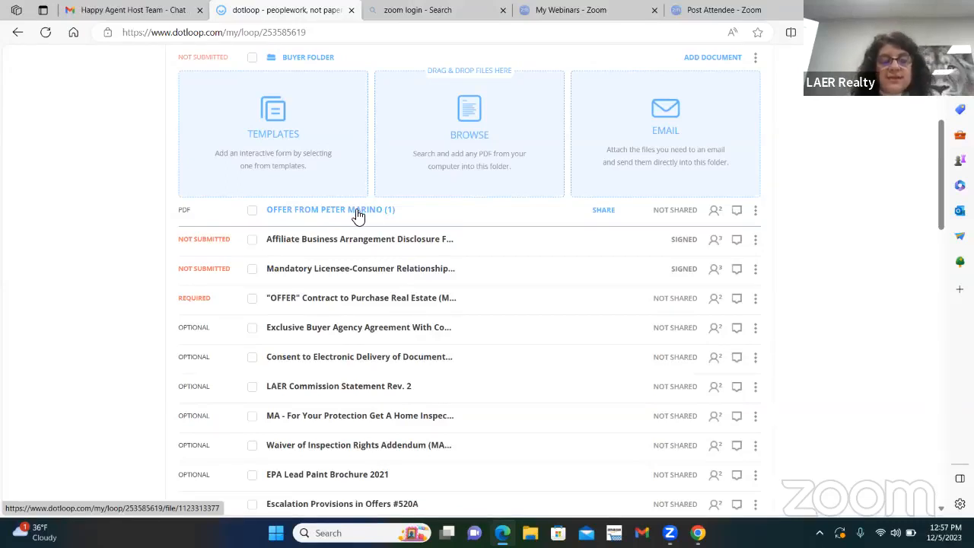
{"action": "left_click_drag", "start_coordinate": [358, 216], "coordinate": [354, 299]}
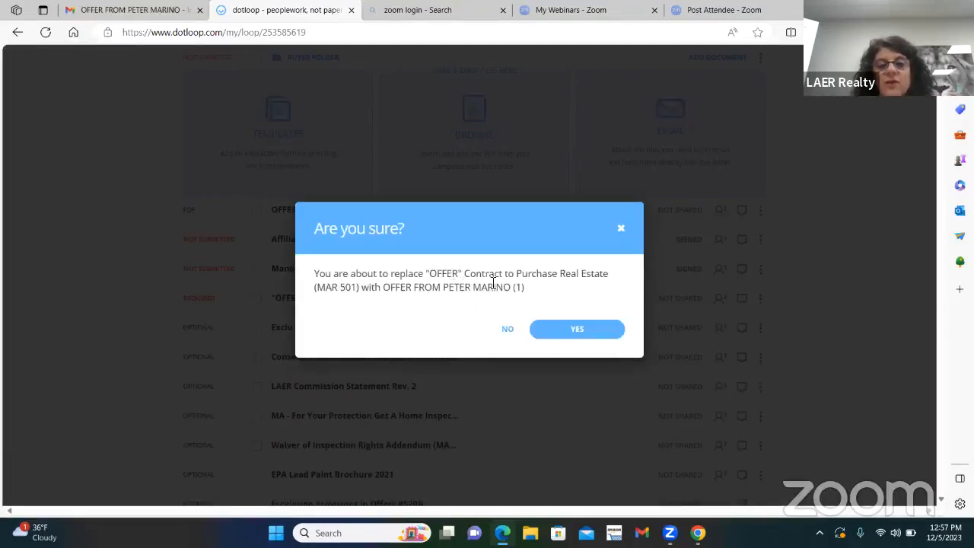
{"action": "left_click", "coordinate": [556, 337]}
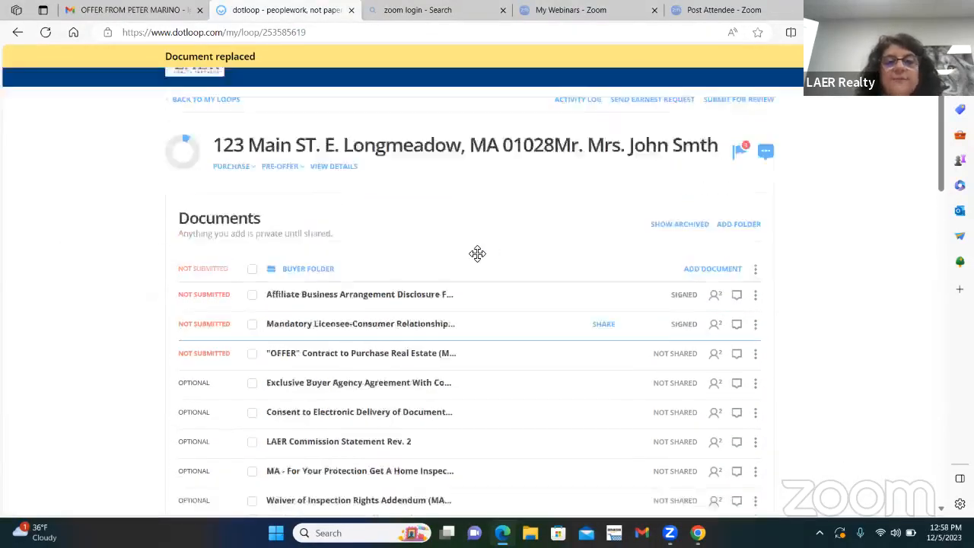
Step: Submit the Buyer Folder for review with the type Buying Review and check its documents' status
{"action": "left_click", "coordinate": [719, 151]}
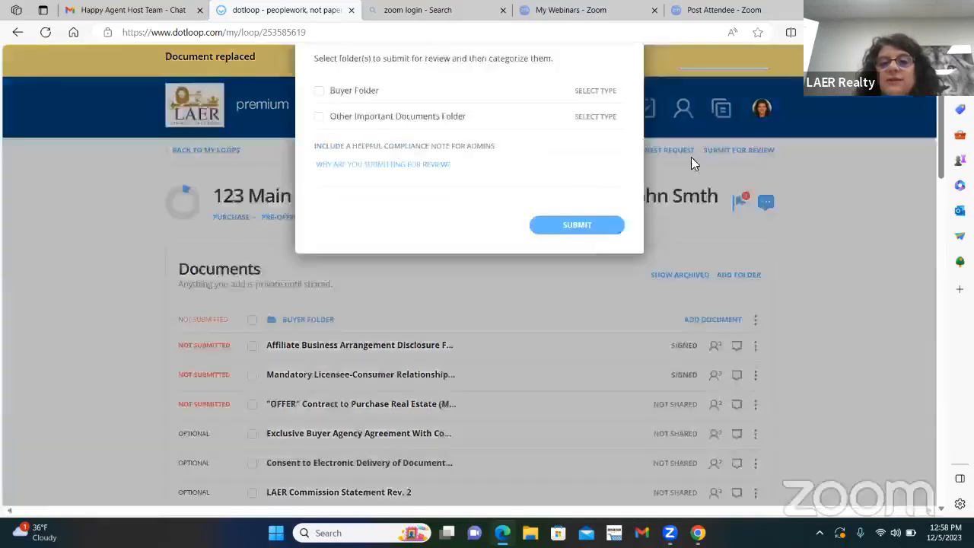
{"action": "left_click", "coordinate": [328, 253]}
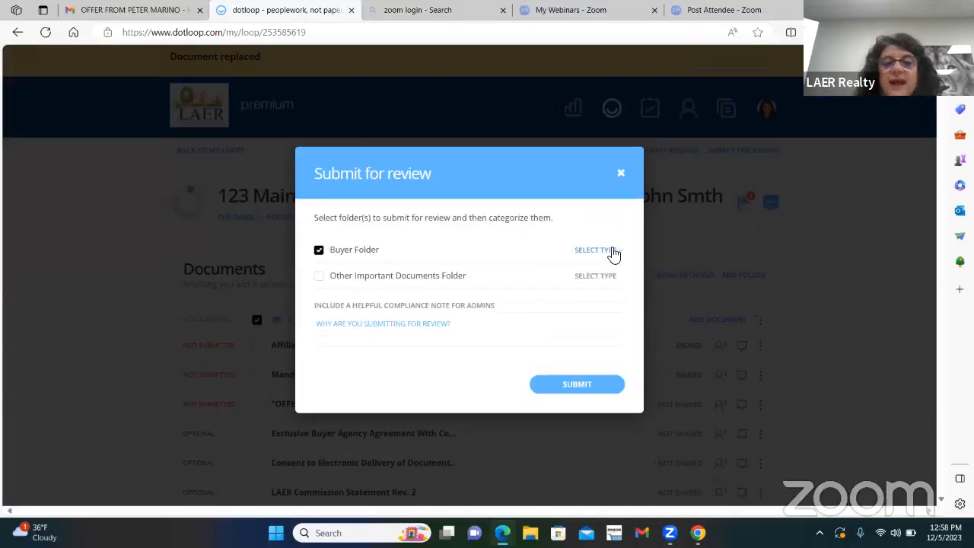
{"action": "left_click", "coordinate": [612, 251]}
{"action": "left_click", "coordinate": [605, 265]}
{"action": "left_click", "coordinate": [572, 392]}
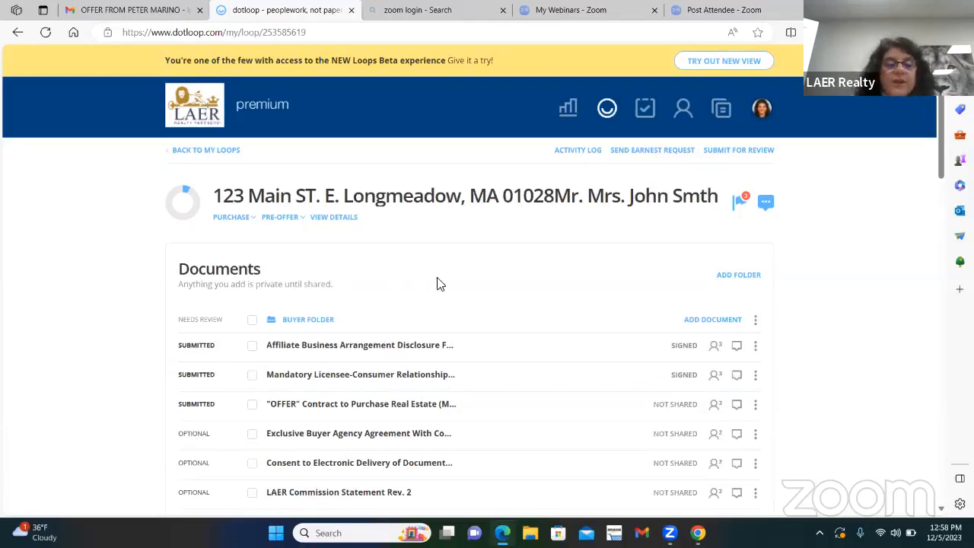
{"action": "scroll", "coordinate": [513, 303], "scroll_direction": "down", "scroll_amount": 1}
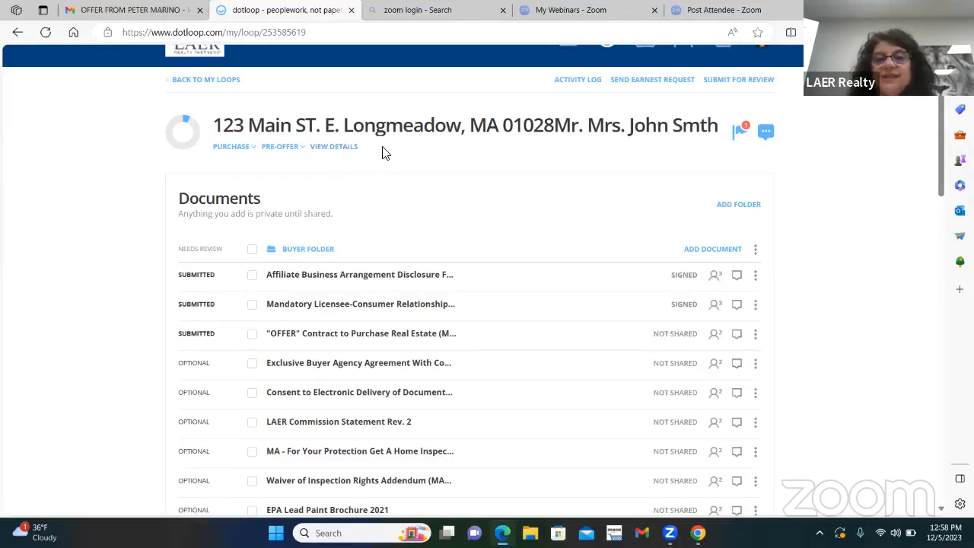
{"action": "scroll", "coordinate": [715, 191], "scroll_direction": "up", "scroll_amount": 2}
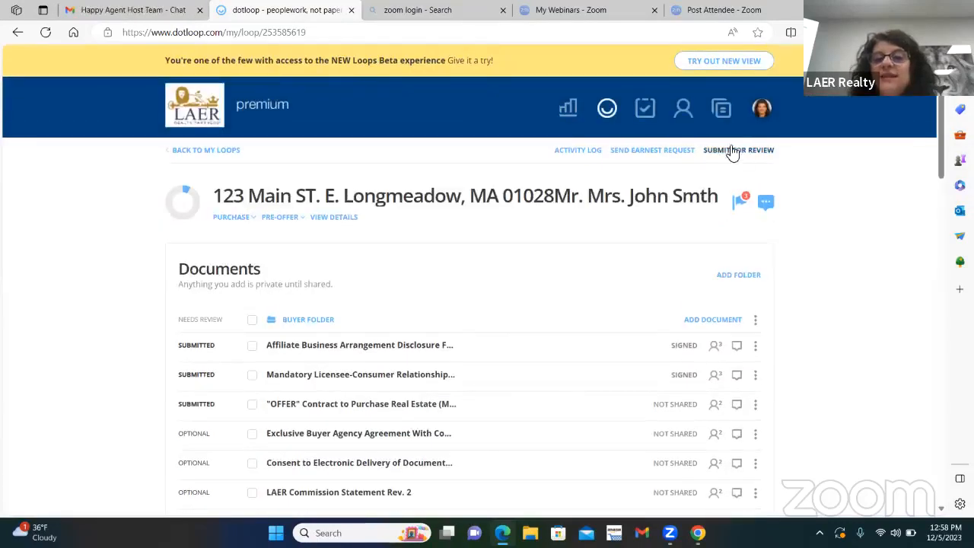
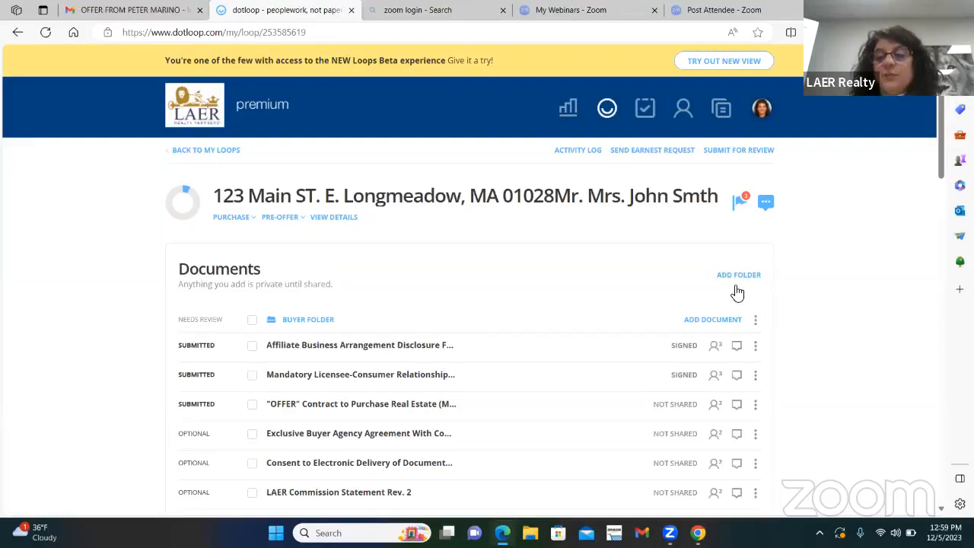
Step: Add a new folder named "Buyer Folder" to the loop's documents
{"action": "left_click", "coordinate": [736, 289]}
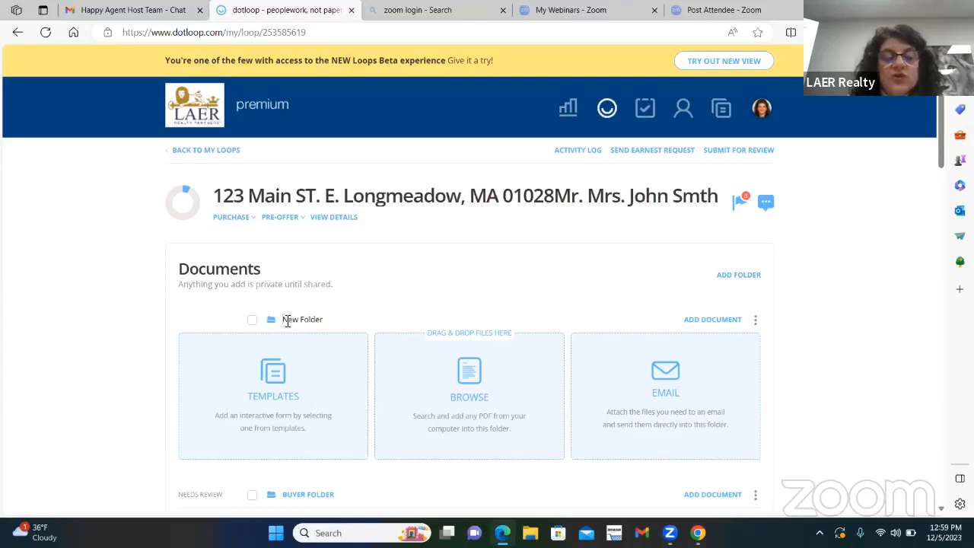
{"action": "left_click_drag", "start_coordinate": [287, 319], "coordinate": [382, 327]}
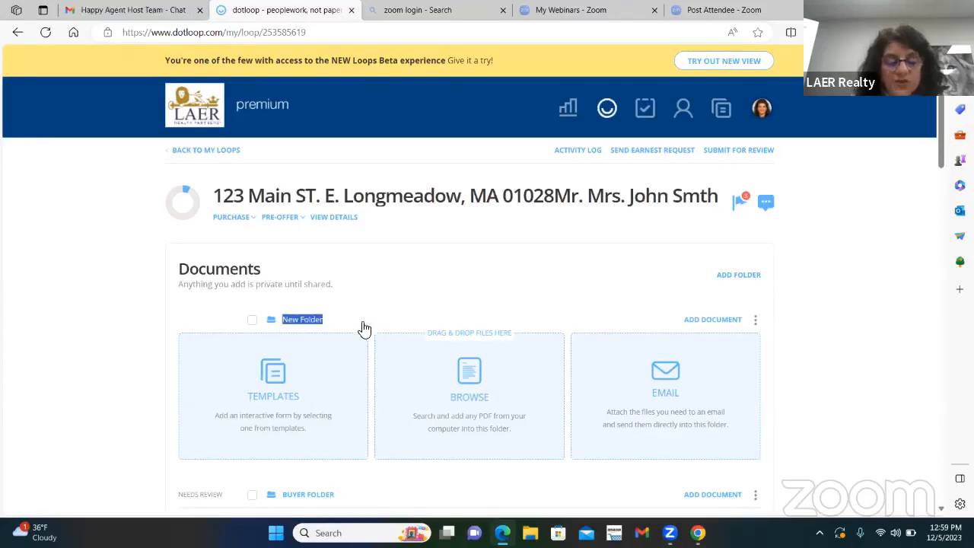
{"action": "type", "text": "Bu"}
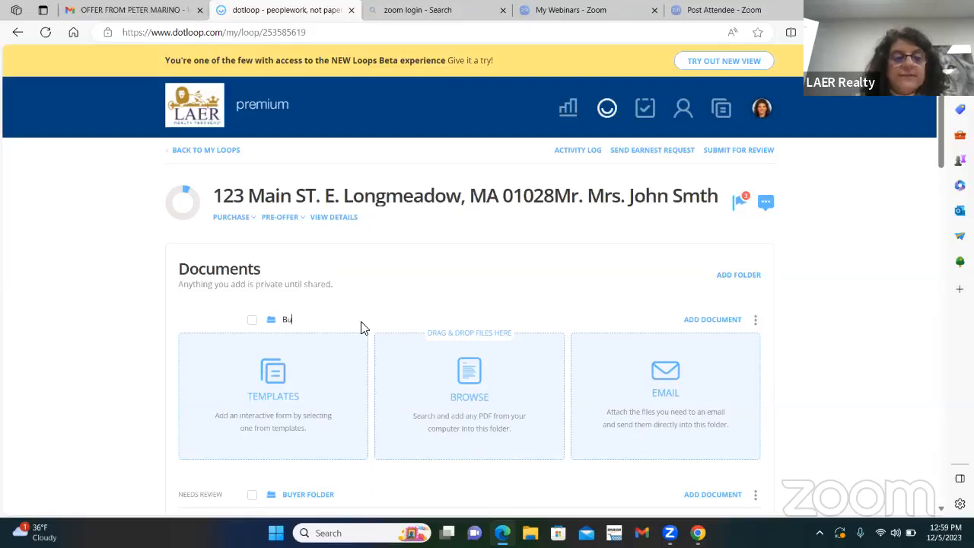
{"action": "type", "text": "yer Folder"}
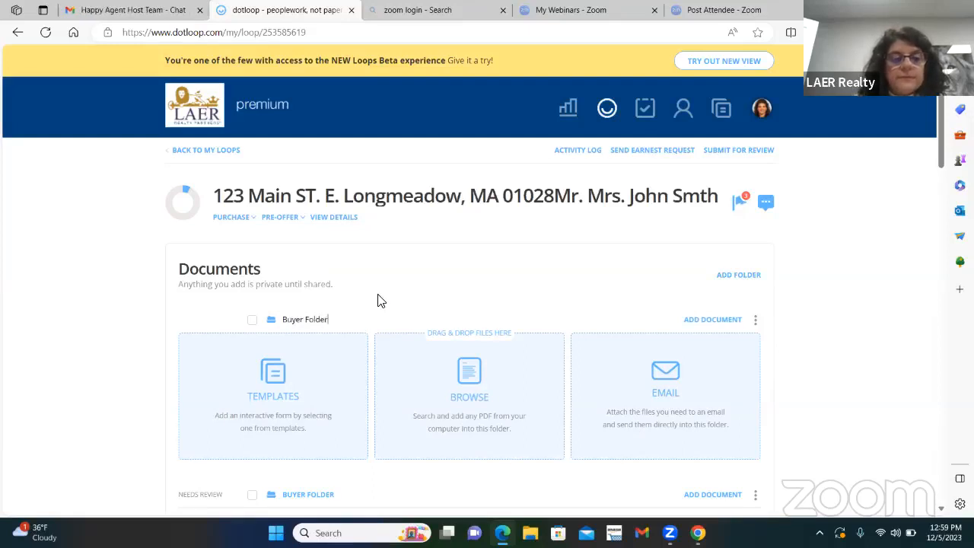
{"action": "left_click", "coordinate": [863, 363]}
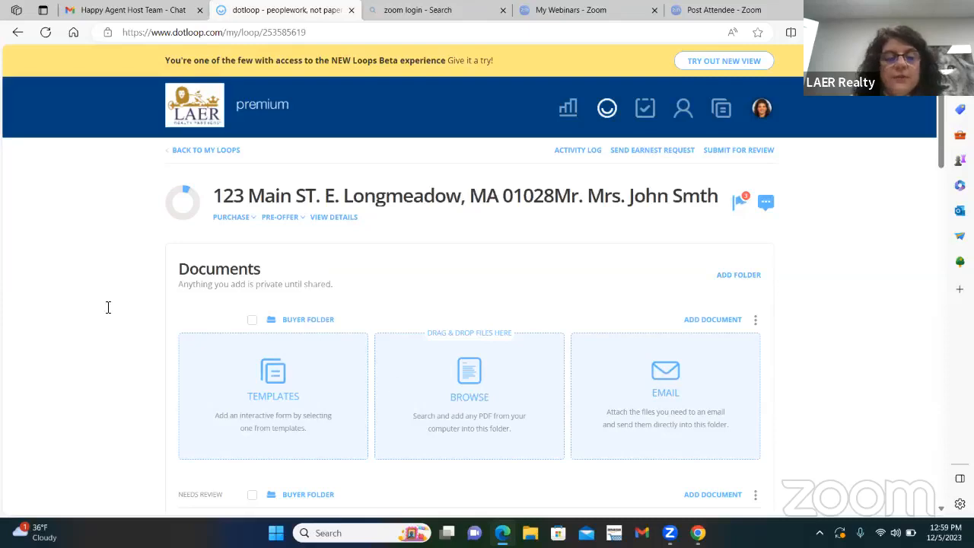
Step: Rename the original Buyer Folder containing the submitted documents as "Listing Folder"
{"action": "scroll", "coordinate": [435, 294], "scroll_direction": "down", "scroll_amount": 2}
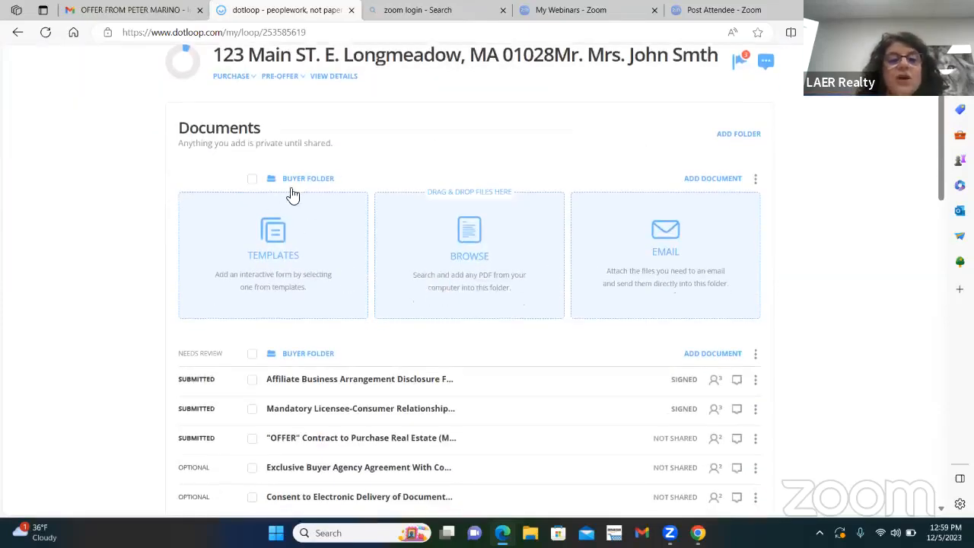
{"action": "scroll", "coordinate": [403, 327], "scroll_direction": "down", "scroll_amount": 1}
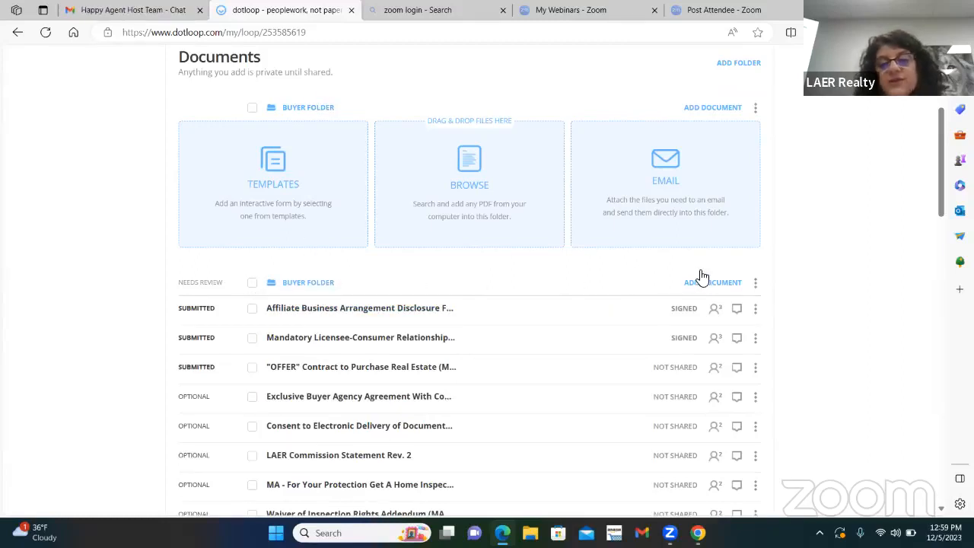
{"action": "left_click", "coordinate": [755, 286]}
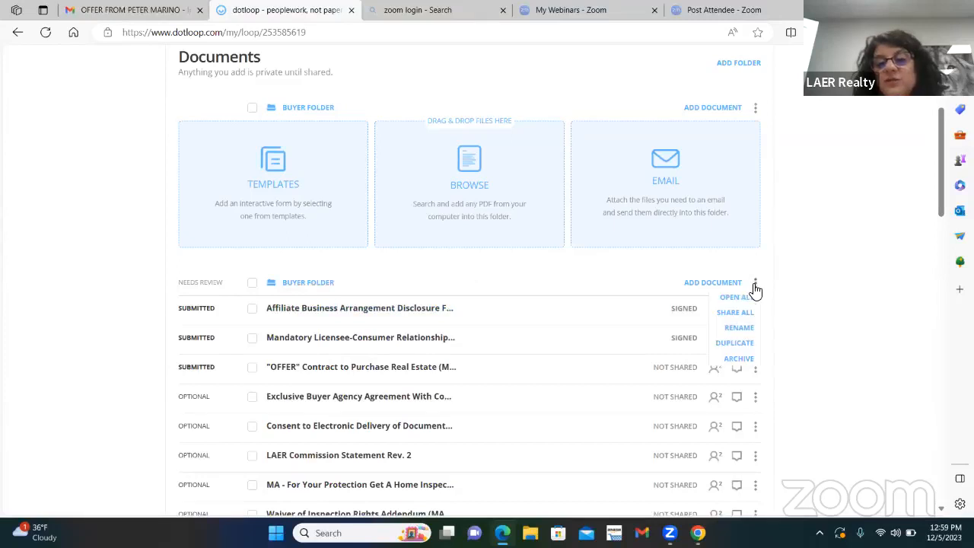
{"action": "left_click", "coordinate": [737, 328]}
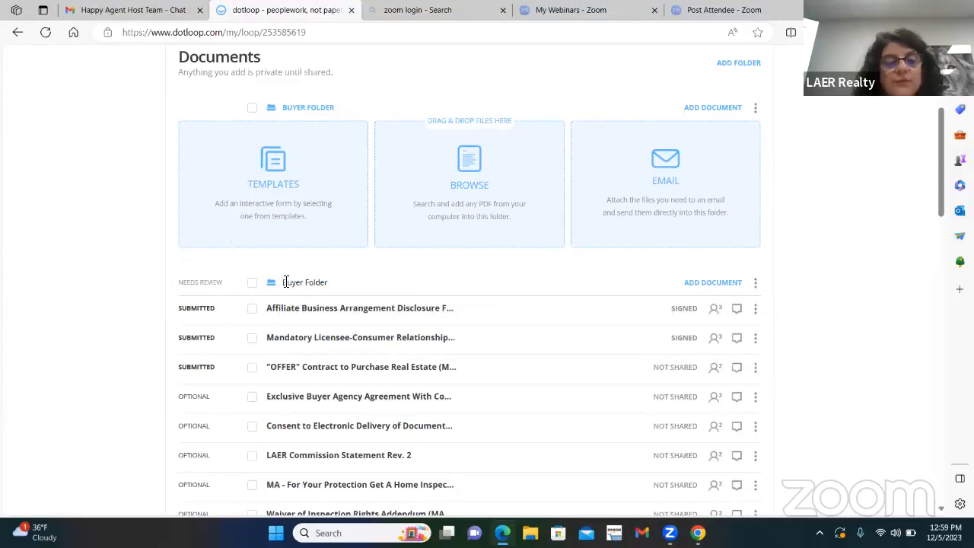
{"action": "left_click_drag", "start_coordinate": [284, 282], "coordinate": [320, 281]}
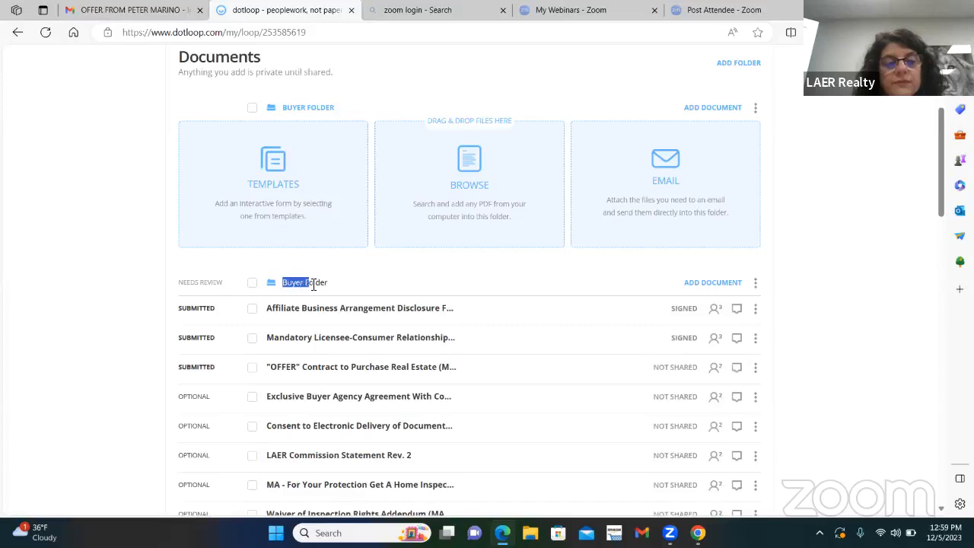
{"action": "type", "text": "Listing"}
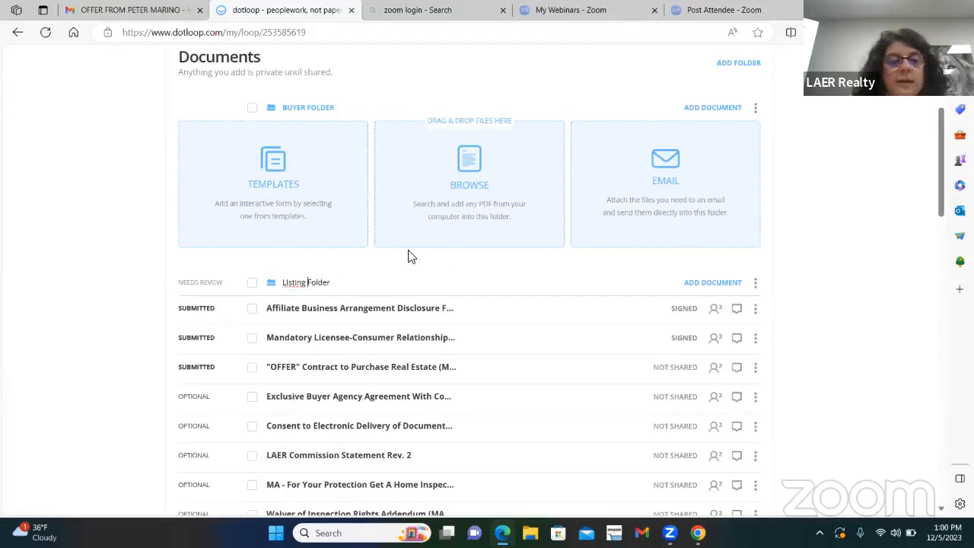
{"action": "key", "text": "BackSpace"}
{"action": "key", "text": "BackSpace"}
{"action": "key", "text": "BackSpace"}
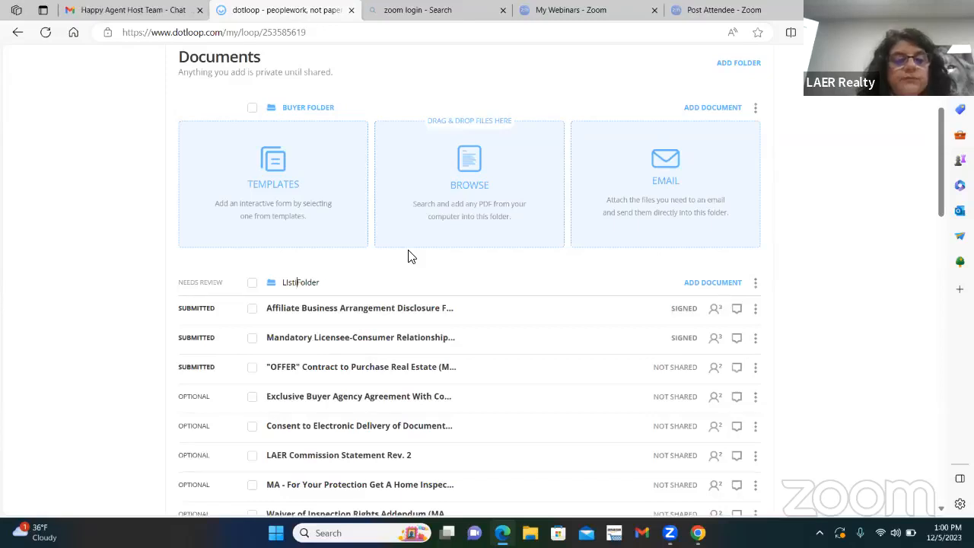
{"action": "type", "text": "ng"}
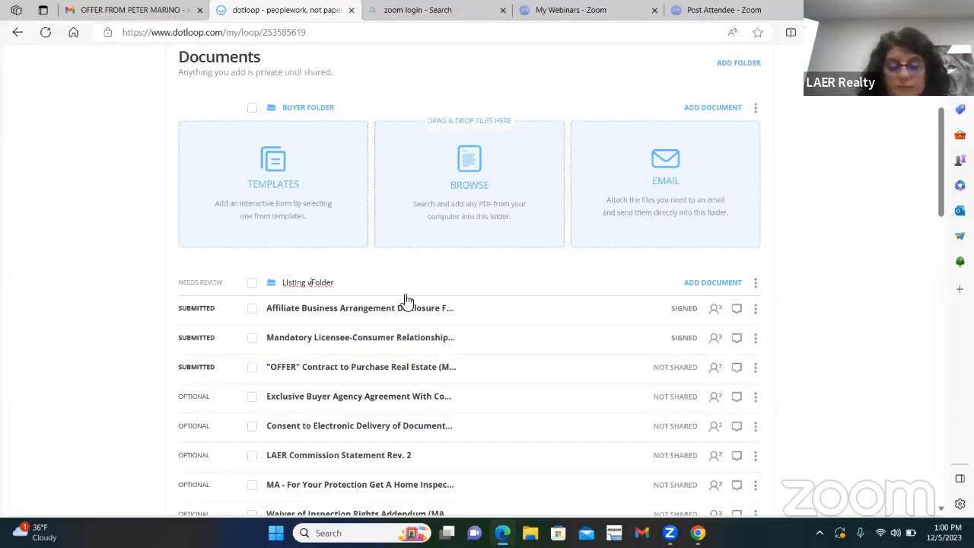
{"action": "left_click", "coordinate": [873, 250]}
{"action": "scroll", "coordinate": [197, 368], "scroll_direction": "up", "scroll_amount": 2}
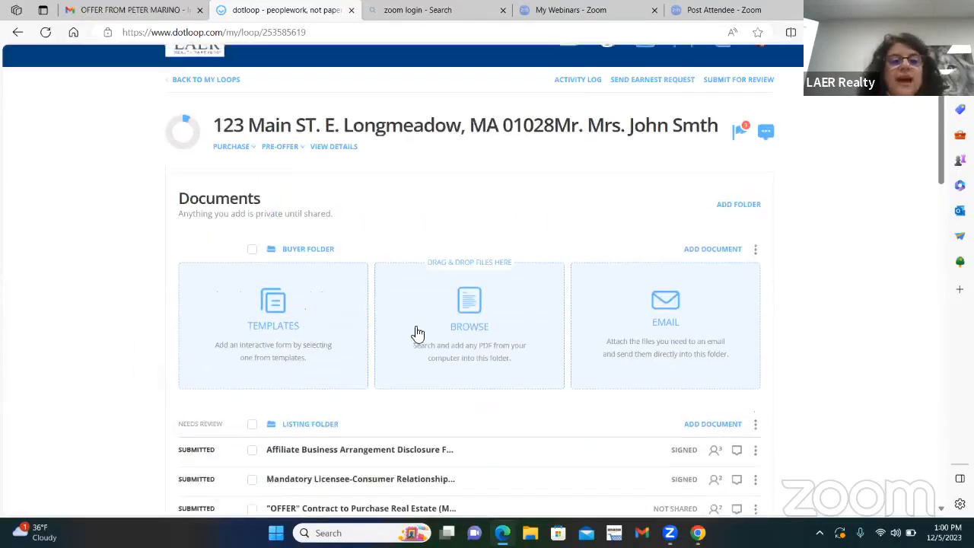
Step: Add another folder named "Back up offers" to the loop's documents
{"action": "scroll", "coordinate": [426, 430], "scroll_direction": "down", "scroll_amount": 1}
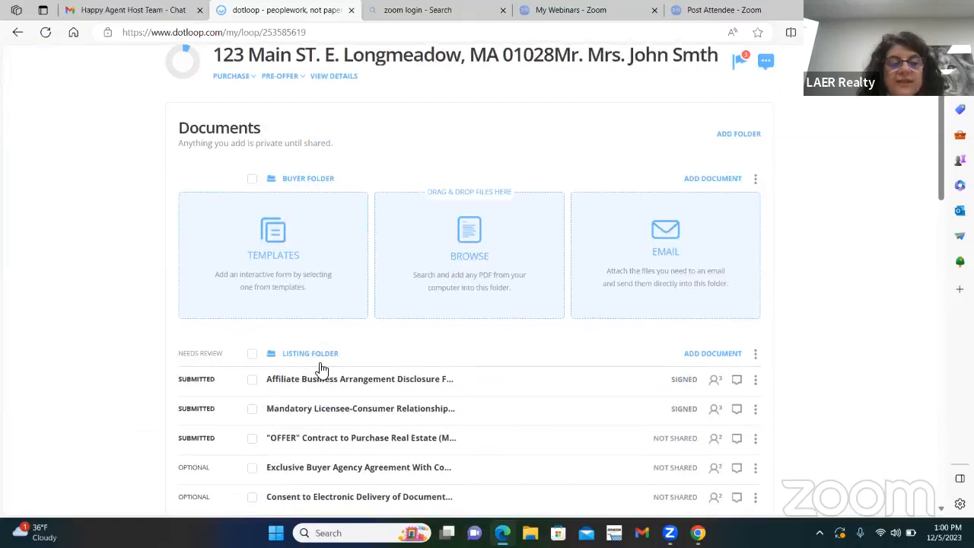
{"action": "left_click", "coordinate": [755, 186]}
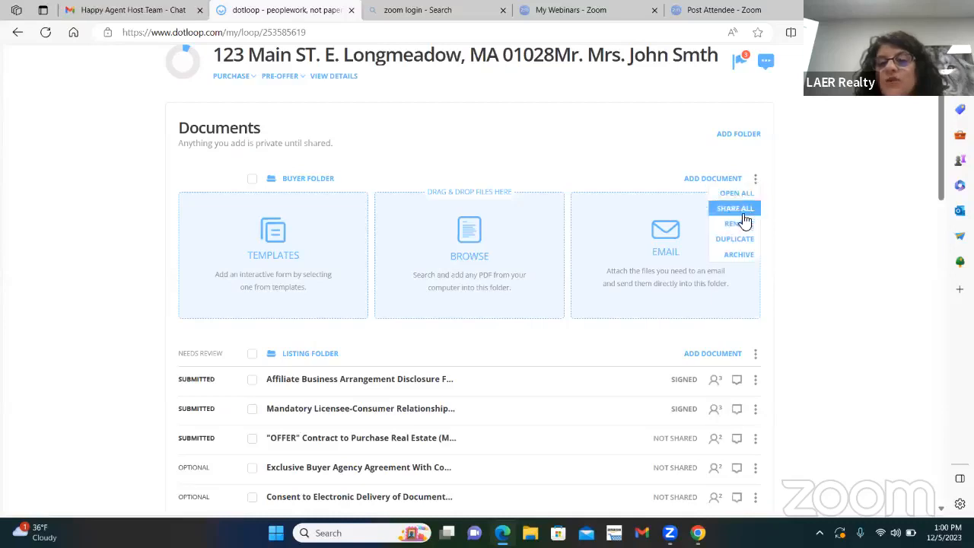
{"action": "left_click", "coordinate": [796, 149]}
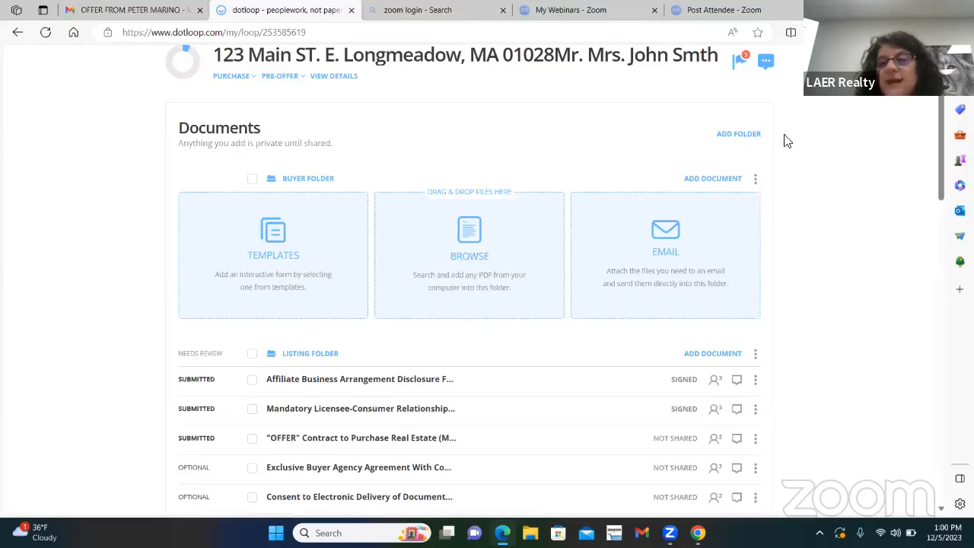
{"action": "left_click", "coordinate": [737, 140]}
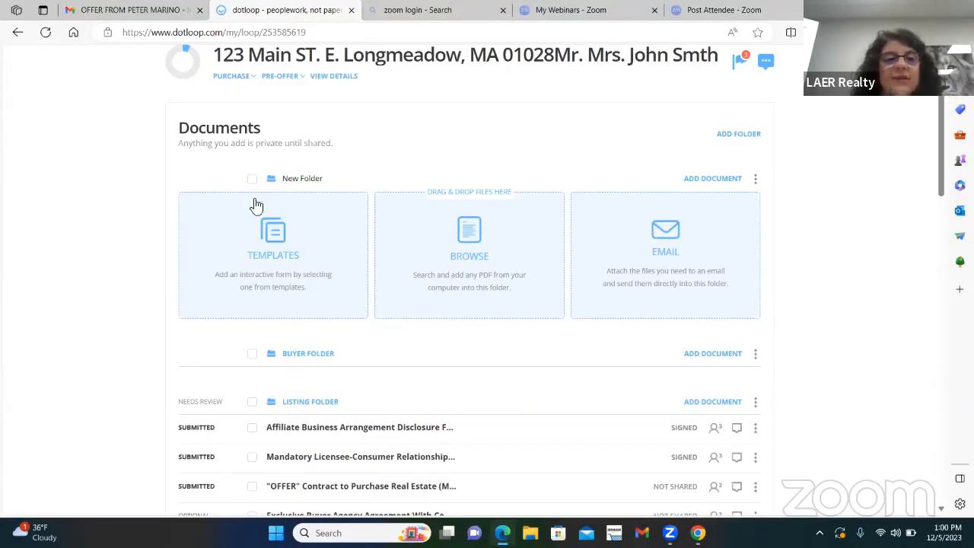
{"action": "left_click_drag", "start_coordinate": [287, 176], "coordinate": [337, 177]}
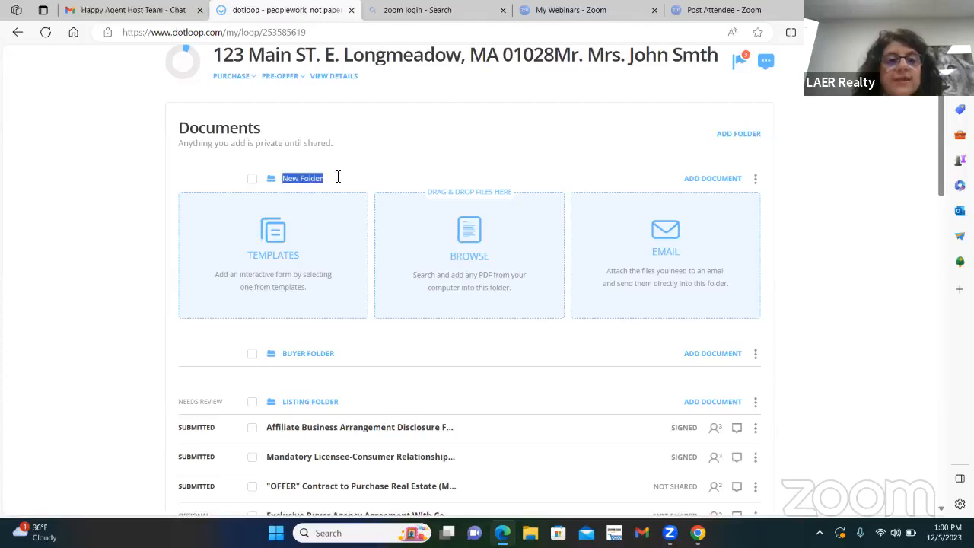
{"action": "type", "text": "Back"}
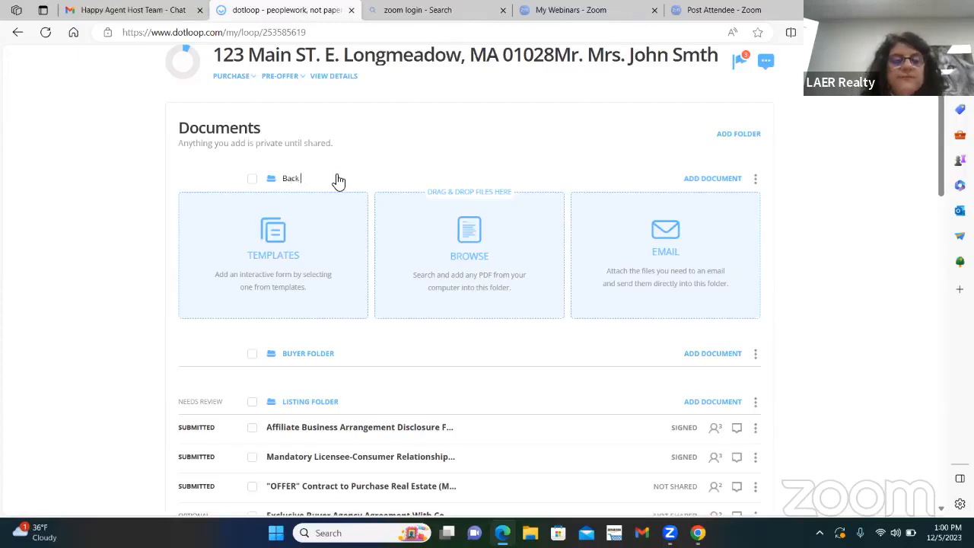
{"action": "type", "text": " up offers"}
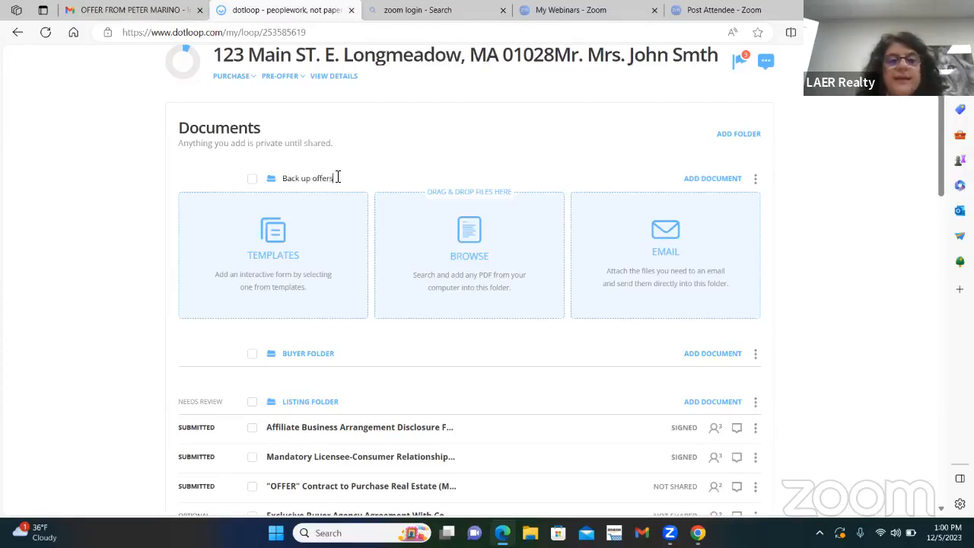
{"action": "key", "text": "Return"}
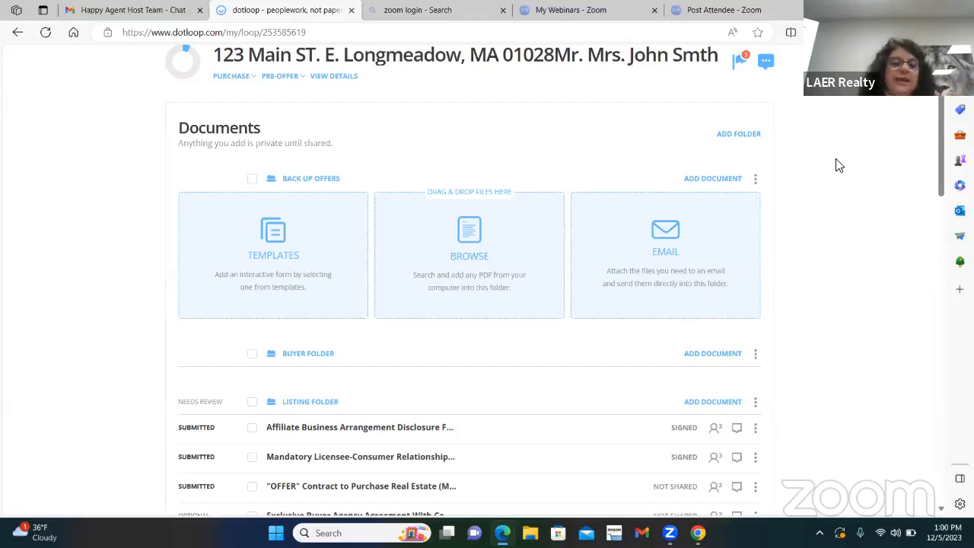
Step: Move the "OFFER" Contract to Purchase Real Estate (MAR 501) from the Listing Folder to the Buyer Folder and on into the Back Up Offers folder
{"action": "scroll", "coordinate": [397, 241], "scroll_direction": "down", "scroll_amount": 2}
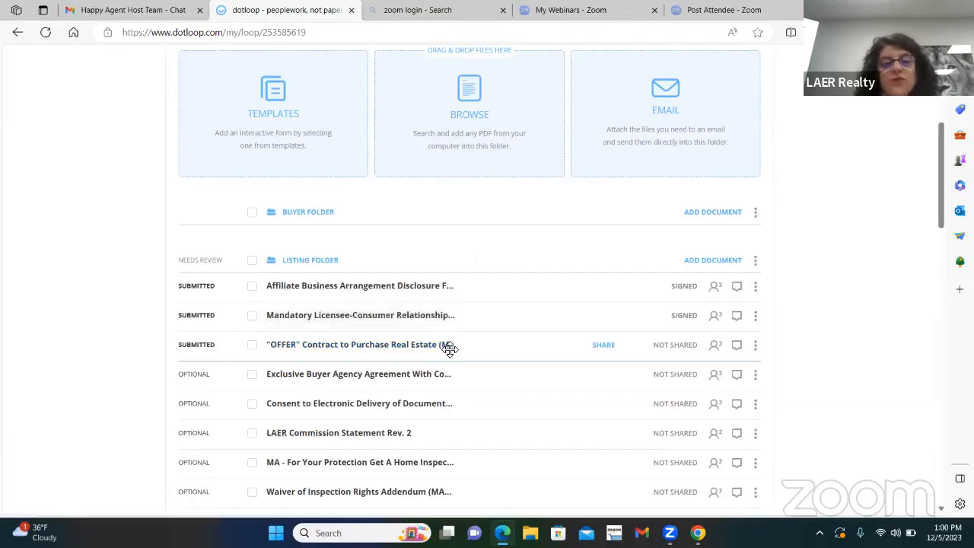
{"action": "scroll", "coordinate": [449, 163], "scroll_direction": "up", "scroll_amount": 2}
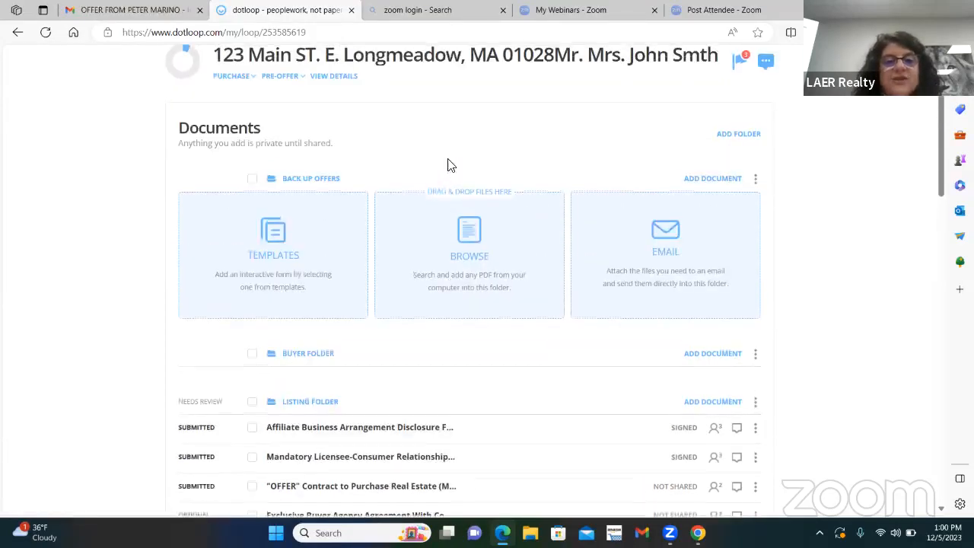
{"action": "scroll", "coordinate": [448, 327], "scroll_direction": "up", "scroll_amount": 1}
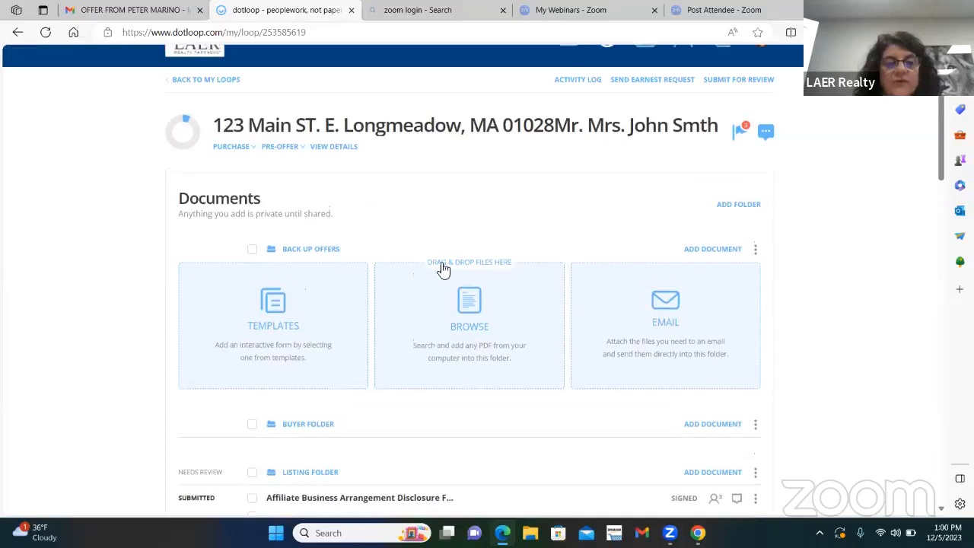
{"action": "scroll", "coordinate": [385, 353], "scroll_direction": "down", "scroll_amount": 1}
{"action": "scroll", "coordinate": [379, 426], "scroll_direction": "down", "scroll_amount": 1}
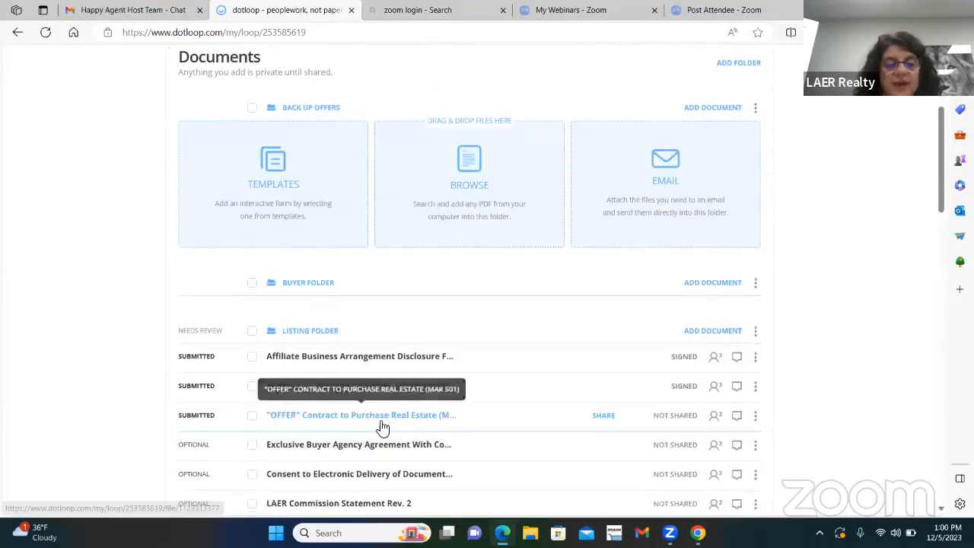
{"action": "left_click_drag", "start_coordinate": [377, 422], "coordinate": [364, 129]}
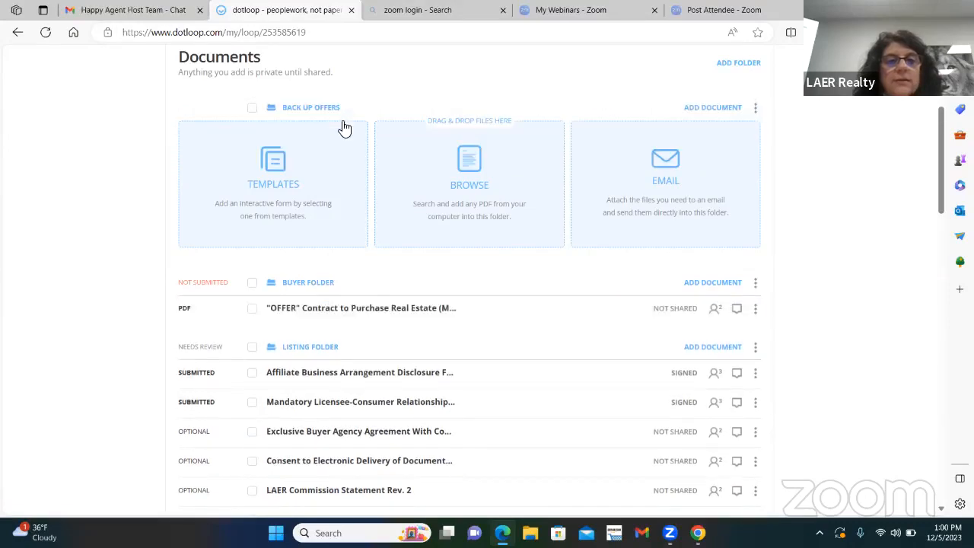
{"action": "scroll", "coordinate": [331, 210], "scroll_direction": "up", "scroll_amount": 2}
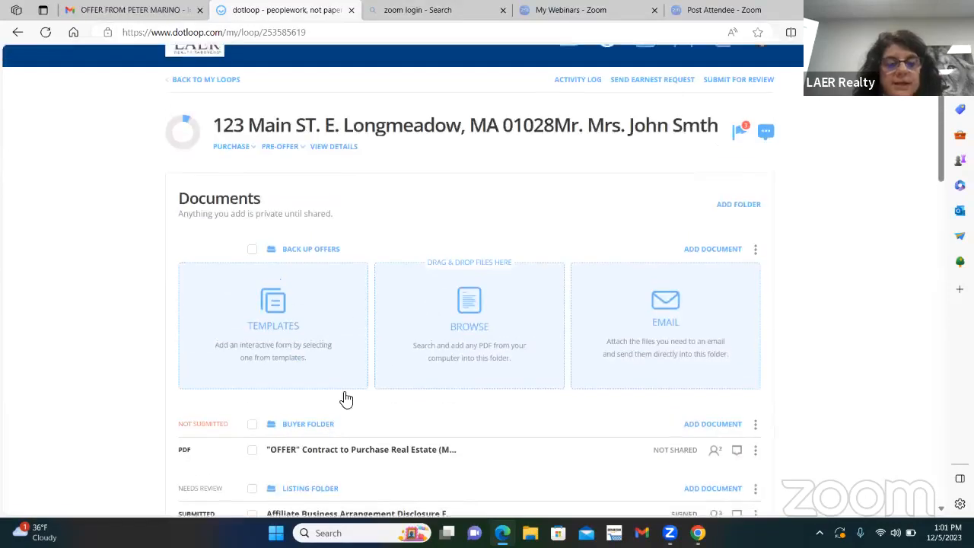
{"action": "left_click_drag", "start_coordinate": [346, 399], "coordinate": [385, 368]}
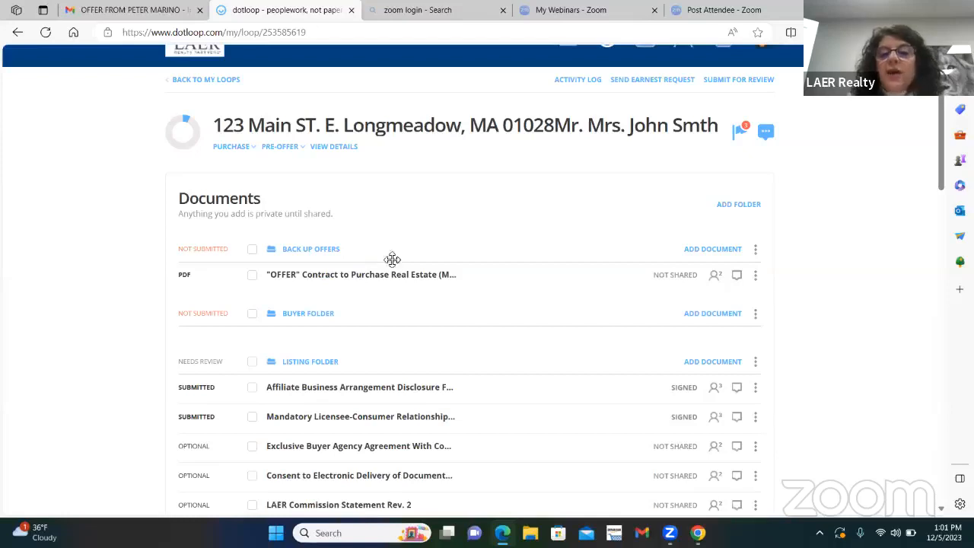
Step: Start adding a template document to the Back Up Offers folder and browse the forms in the MA - LAER Master File
{"action": "left_click", "coordinate": [704, 251]}
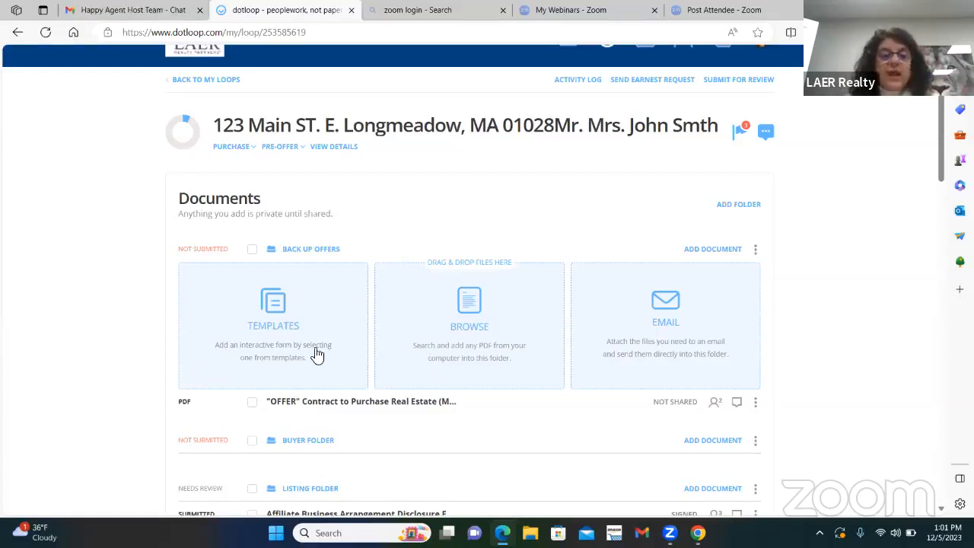
{"action": "left_click", "coordinate": [274, 323]}
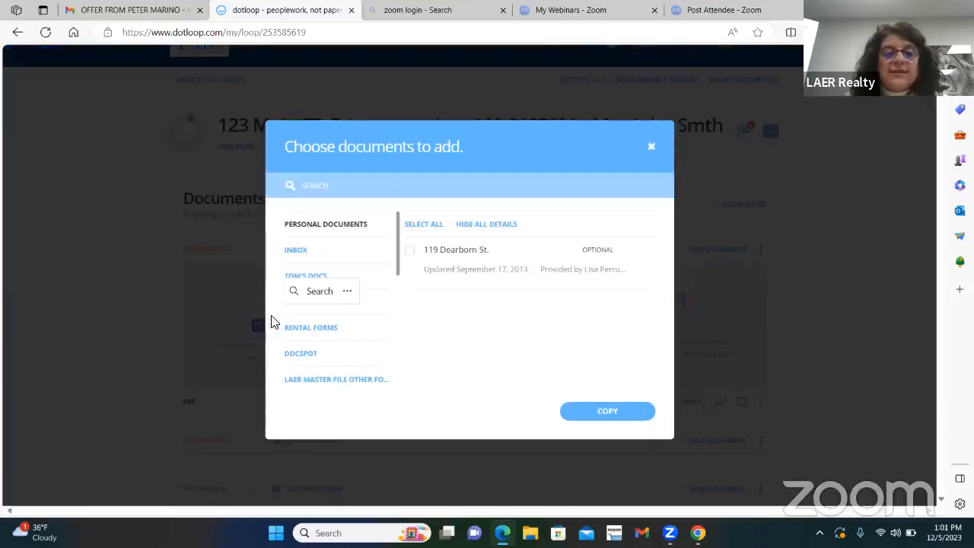
{"action": "left_click_drag", "start_coordinate": [398, 261], "coordinate": [347, 312]}
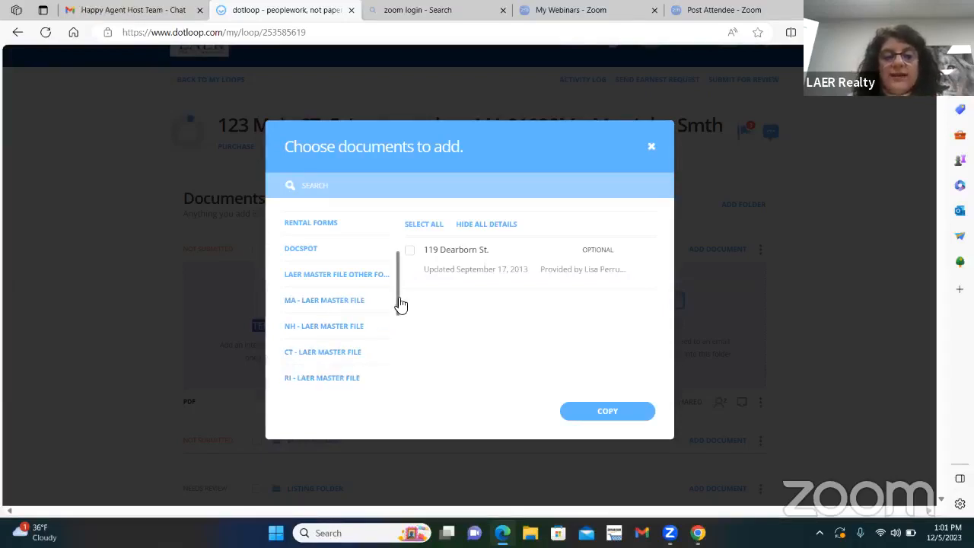
{"action": "mouse_move", "coordinate": [398, 304]}
{"action": "left_mouse_down"}
{"action": "mouse_move", "coordinate": [398, 332]}
{"action": "mouse_move", "coordinate": [398, 317]}
{"action": "left_mouse_up"}
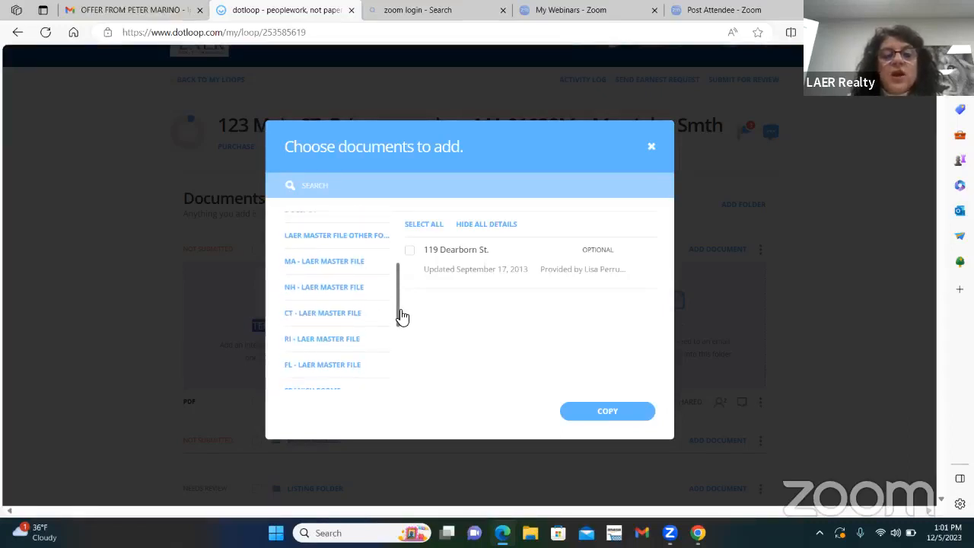
{"action": "left_click", "coordinate": [330, 264]}
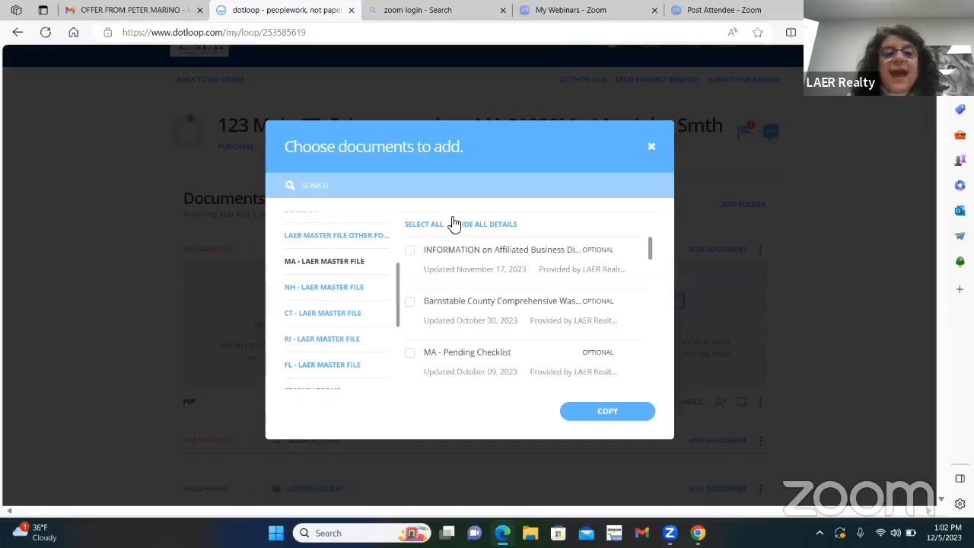
{"action": "scroll", "coordinate": [510, 283], "scroll_direction": "down", "scroll_amount": 15}
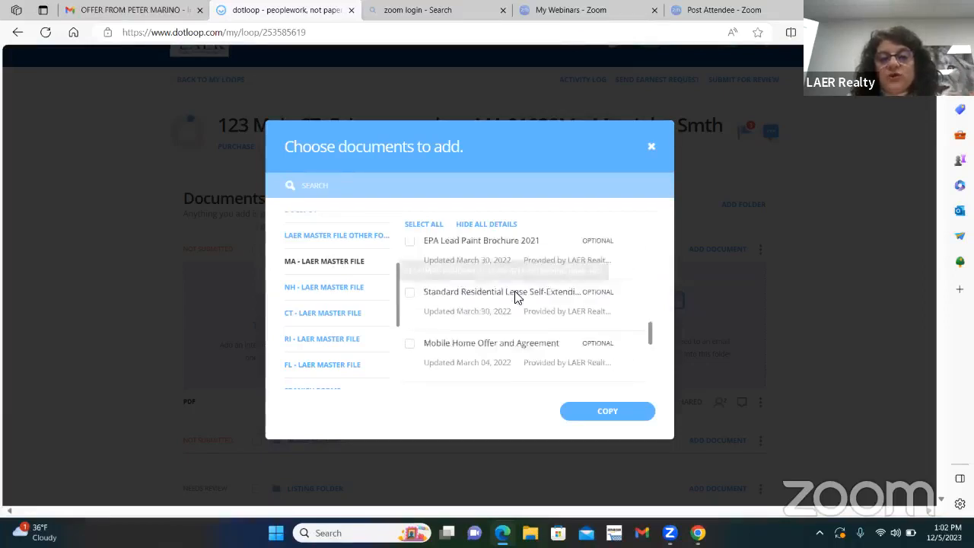
{"action": "scroll", "coordinate": [524, 297], "scroll_direction": "down", "scroll_amount": 10}
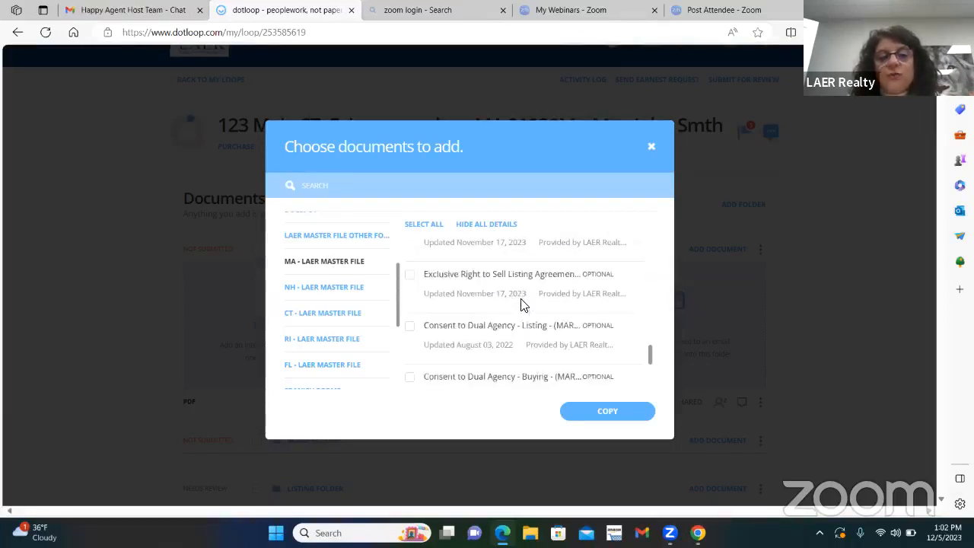
{"action": "scroll", "coordinate": [524, 290], "scroll_direction": "up", "scroll_amount": 20}
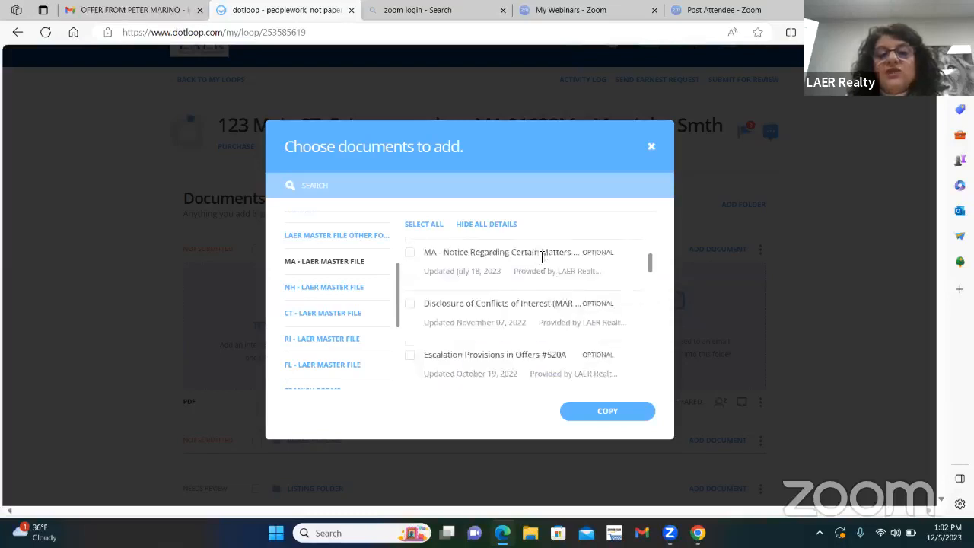
Step: Search the master file's templates for "extens" and for form number "507"
{"action": "left_click", "coordinate": [334, 184]}
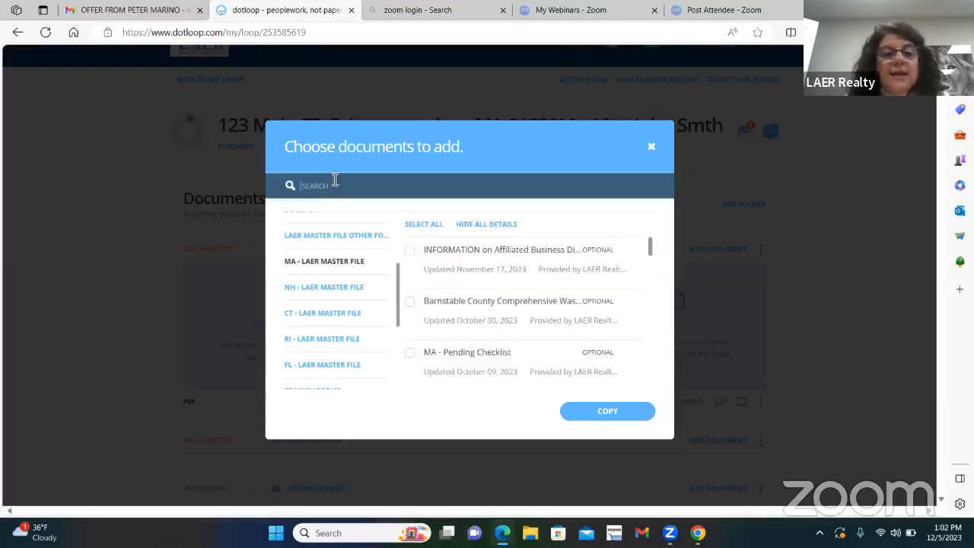
{"action": "type", "text": "e"}
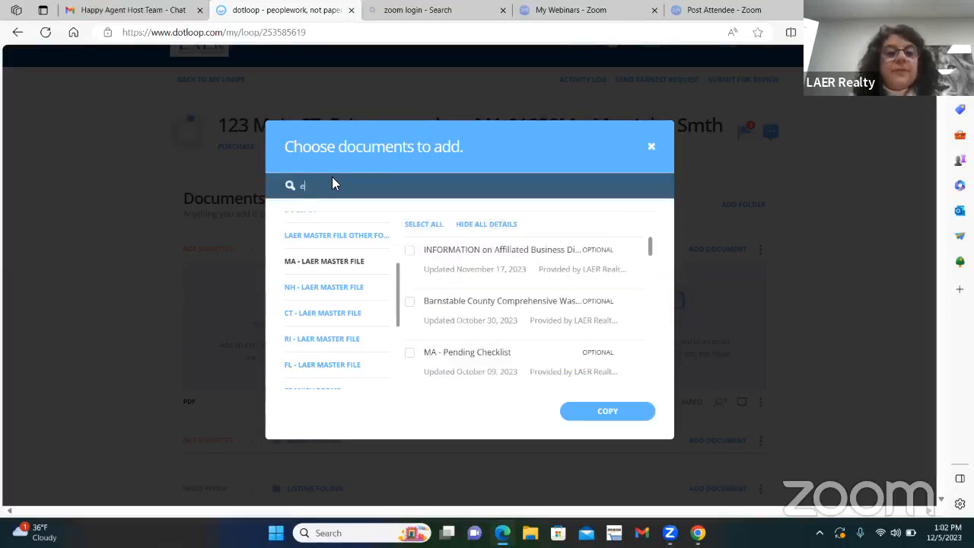
{"action": "type", "text": "xtens"}
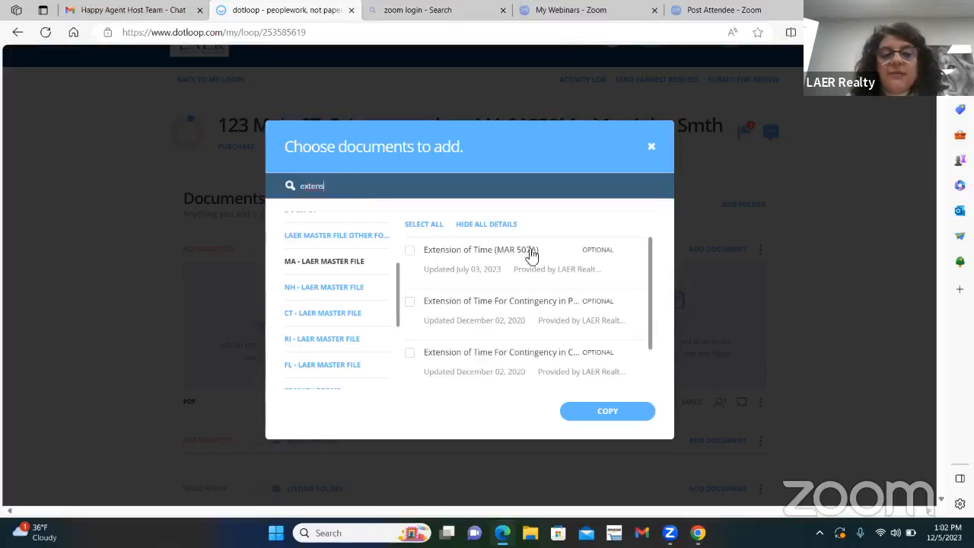
{"action": "left_click_drag", "start_coordinate": [362, 191], "coordinate": [291, 196]}
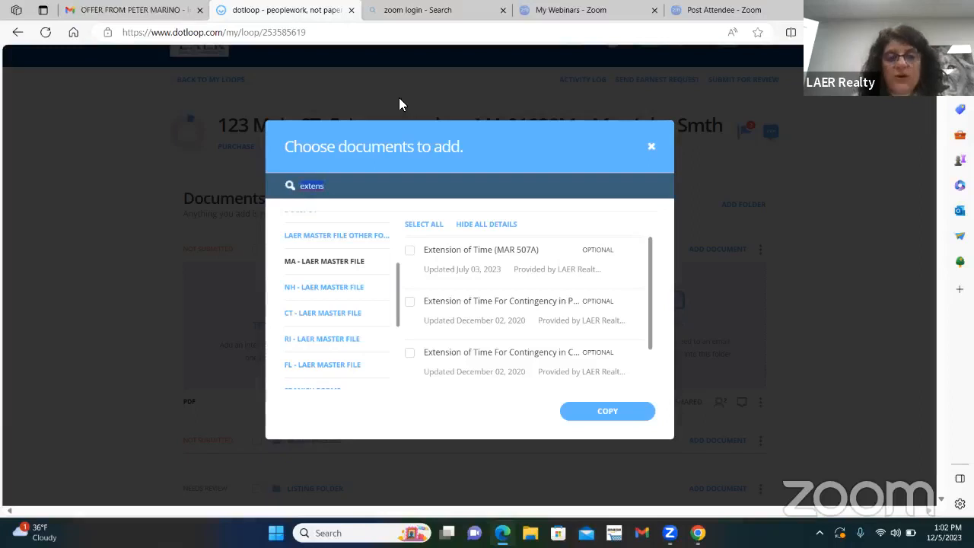
{"action": "type", "text": "507"}
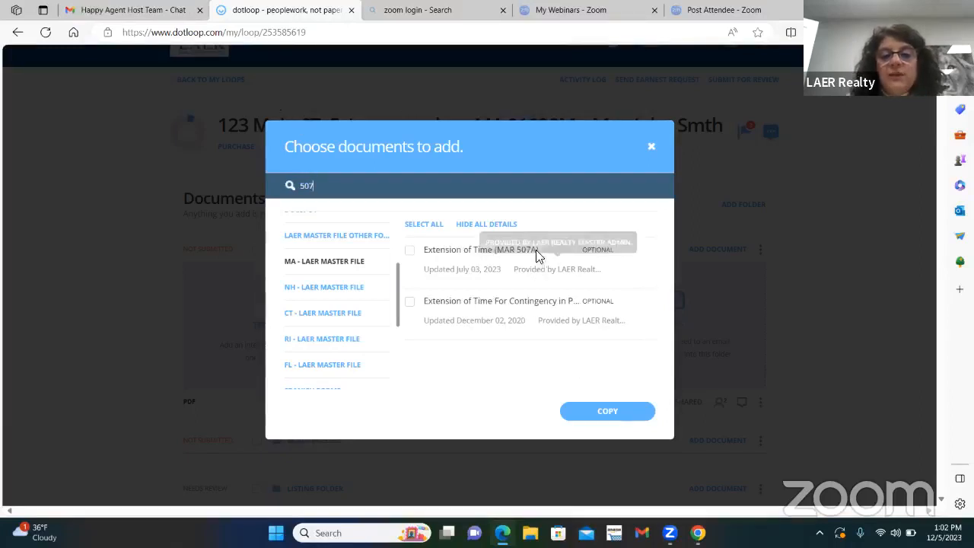
{"action": "left_click_drag", "start_coordinate": [324, 184], "coordinate": [275, 191]}
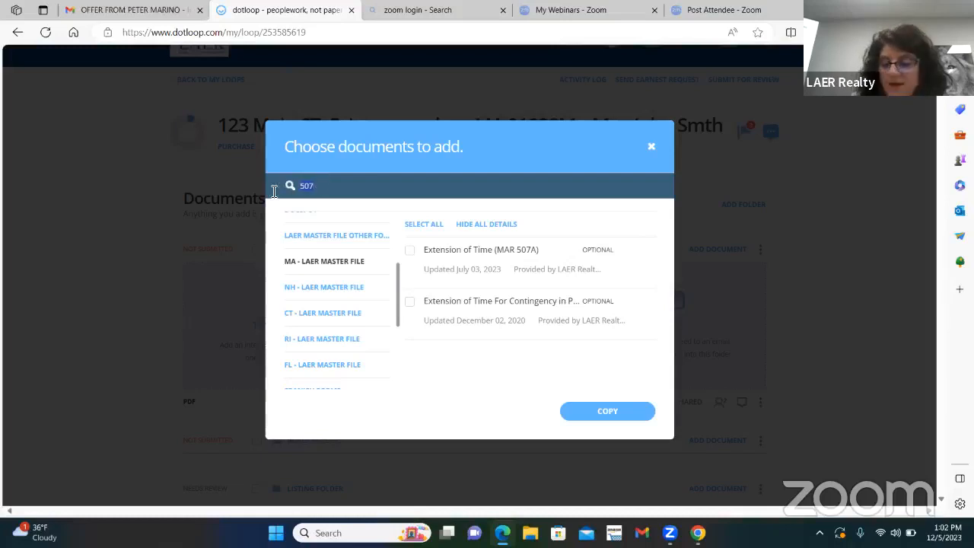
Step: Search the templates for "508" and copy the Title 5 Addendum (MAR 508) into the Back Up Offers folder
{"action": "type", "text": "508"}
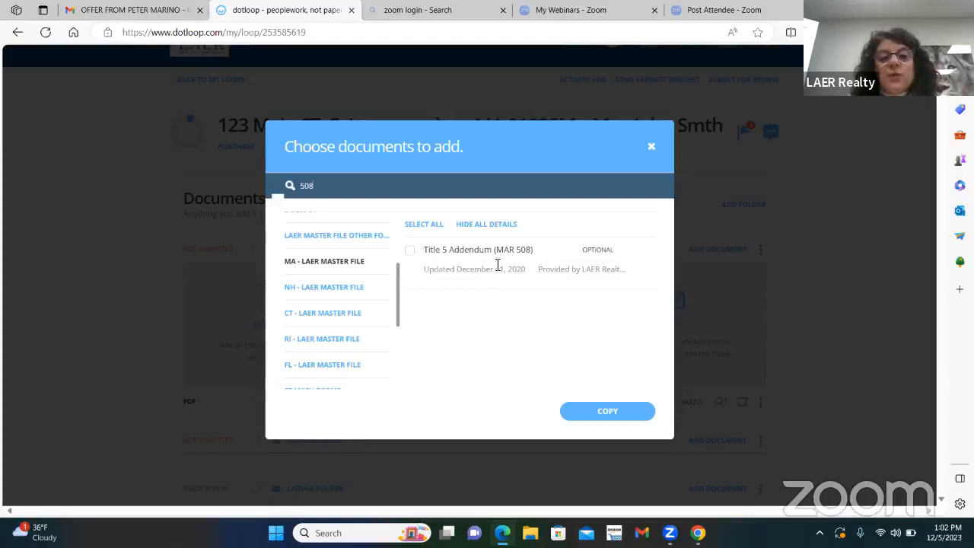
{"action": "left_click", "coordinate": [621, 416]}
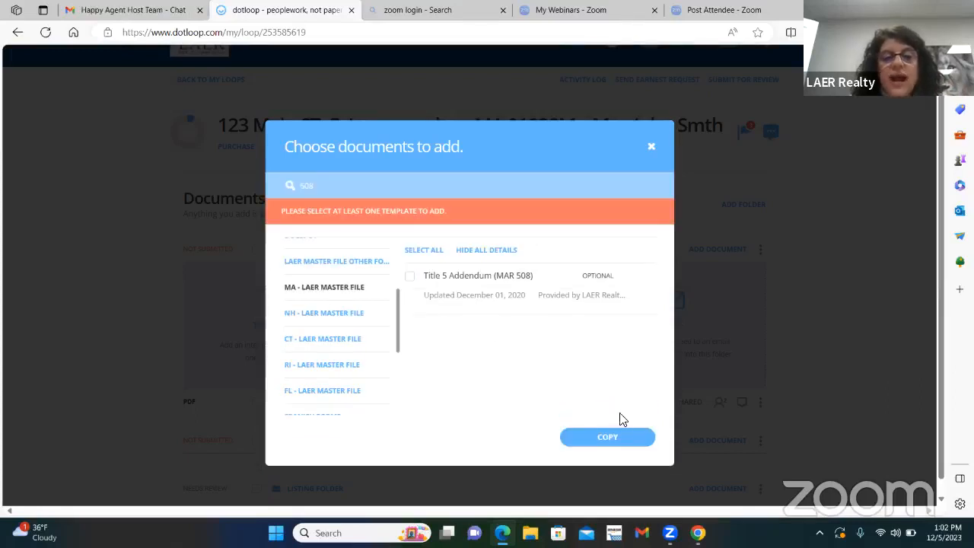
{"action": "left_click", "coordinate": [408, 277]}
{"action": "left_click", "coordinate": [613, 438]}
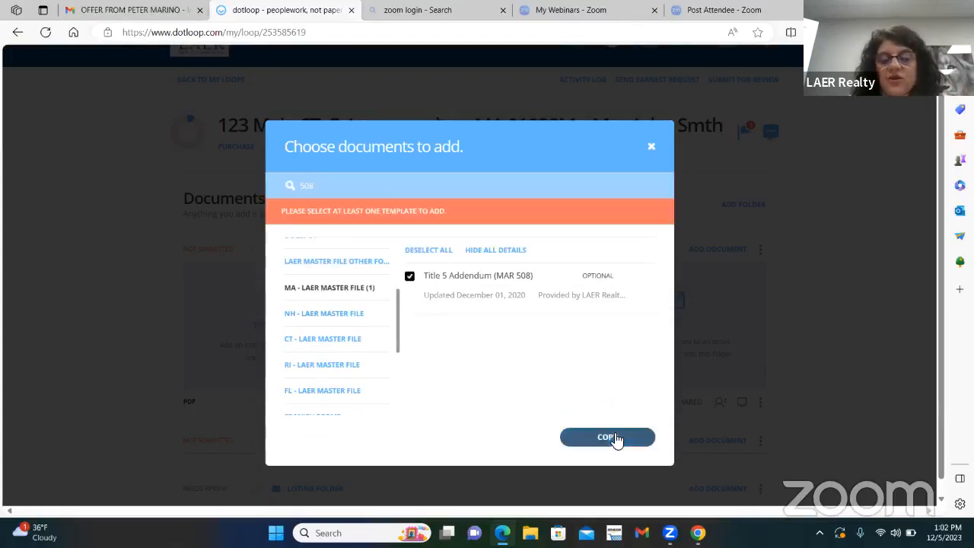
{"action": "left_click", "coordinate": [620, 461]}
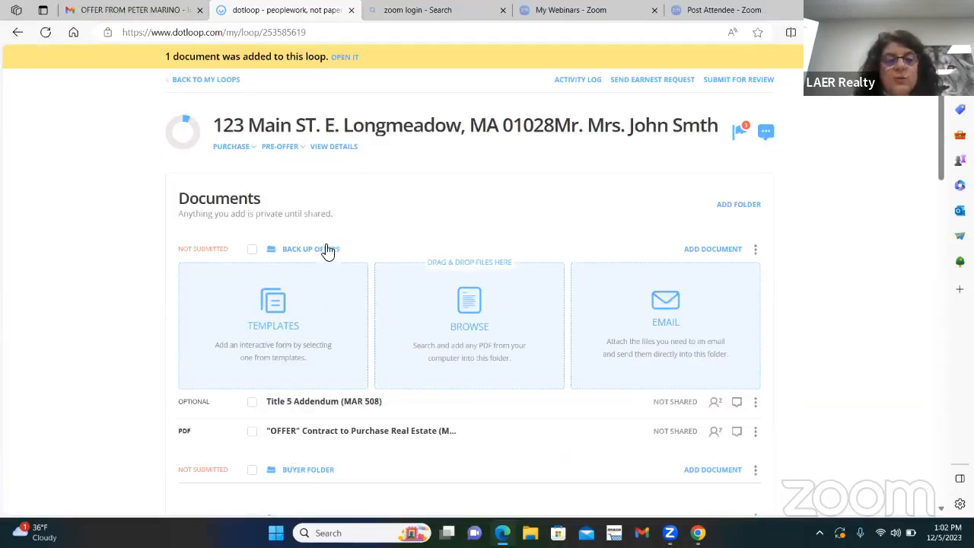
Step: Upload today's offer PDF from the computer's Downloads folder into the Buyer Folder
{"action": "scroll", "coordinate": [406, 340], "scroll_direction": "down", "scroll_amount": 1}
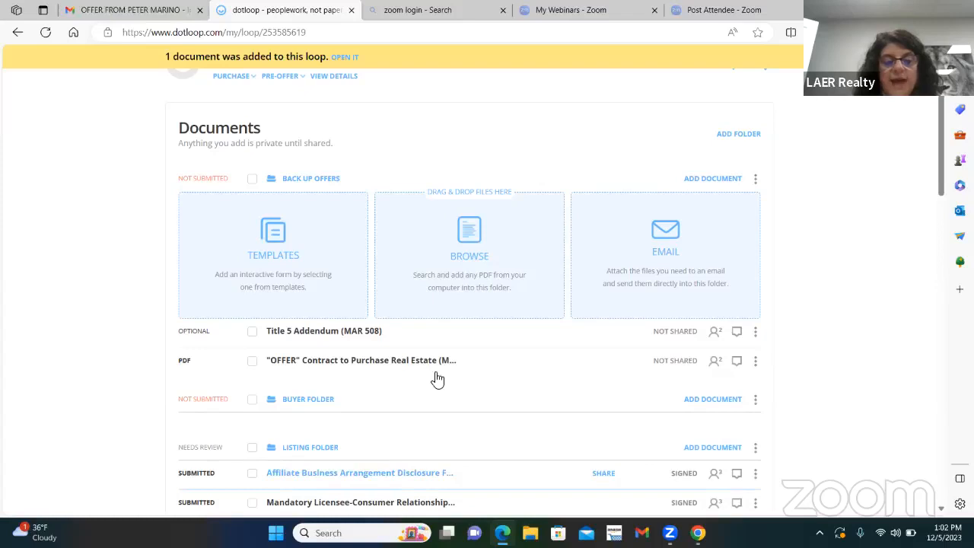
{"action": "left_click", "coordinate": [716, 401]}
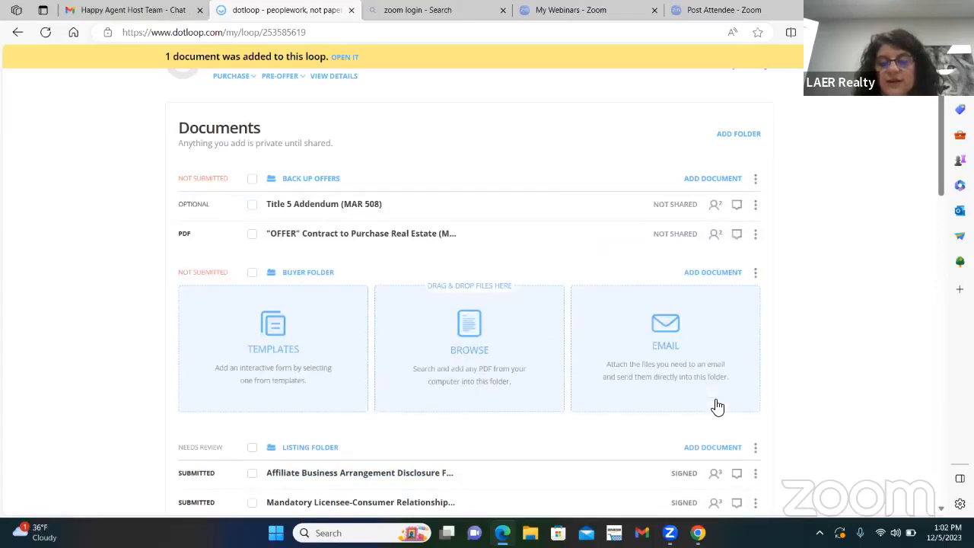
{"action": "scroll", "coordinate": [318, 347], "scroll_direction": "up", "scroll_amount": 2}
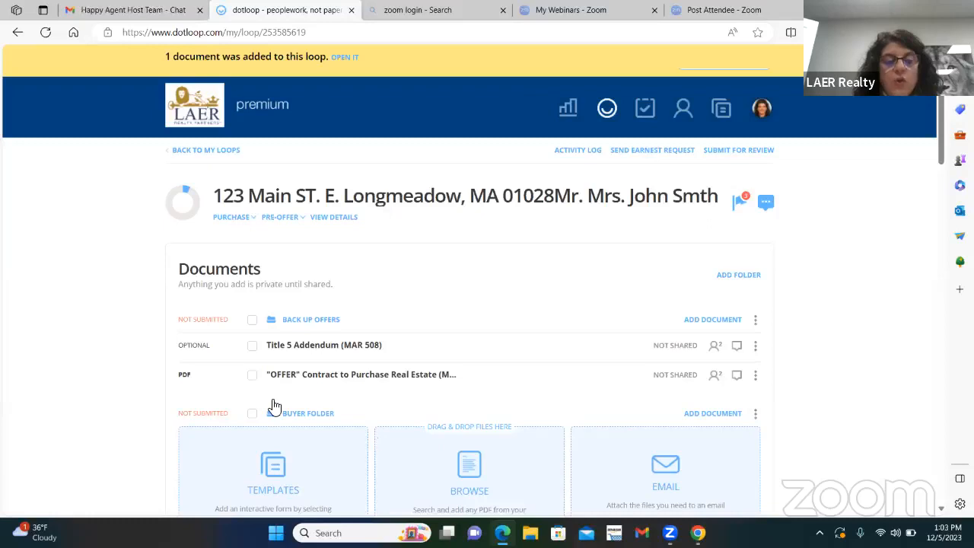
{"action": "scroll", "coordinate": [300, 400], "scroll_direction": "down", "scroll_amount": 2}
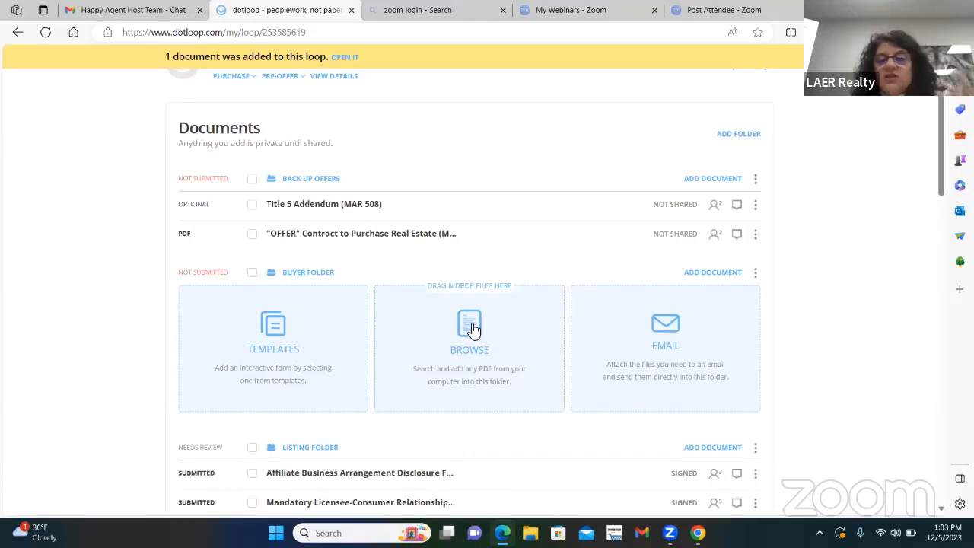
{"action": "left_click", "coordinate": [470, 324]}
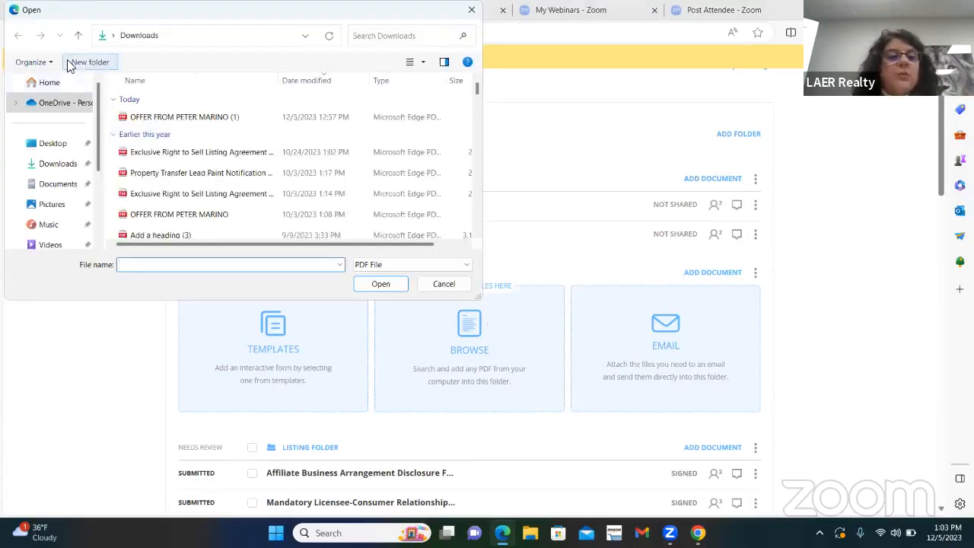
{"action": "double_click", "coordinate": [173, 117]}
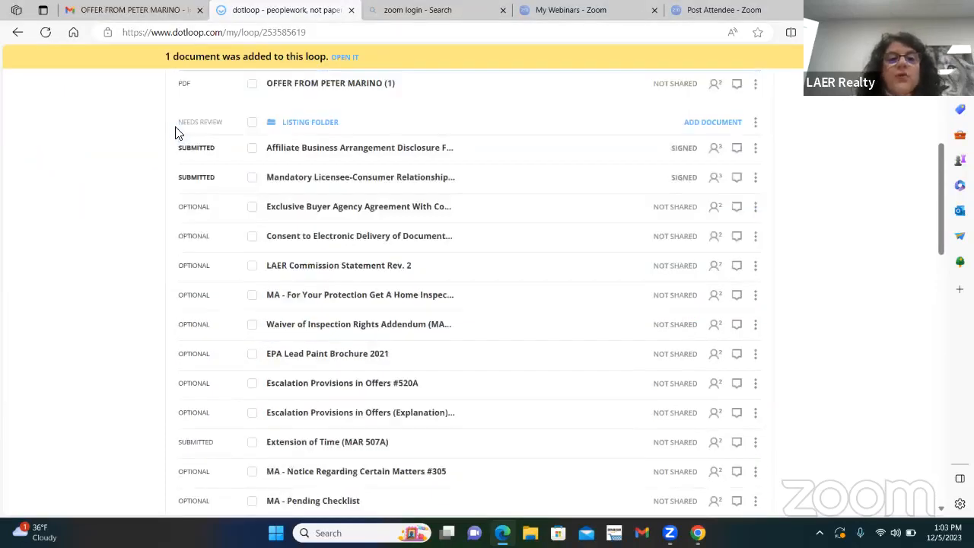
{"action": "scroll", "coordinate": [497, 294], "scroll_direction": "up", "scroll_amount": 2}
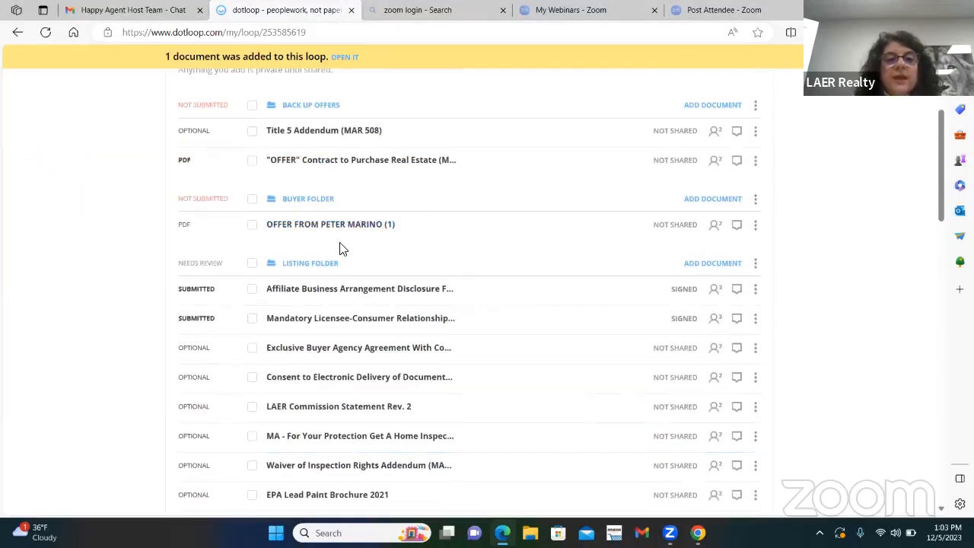
Step: Copy the Buyer Folder's document-upload email address to the clipboard
{"action": "left_click", "coordinate": [711, 201]}
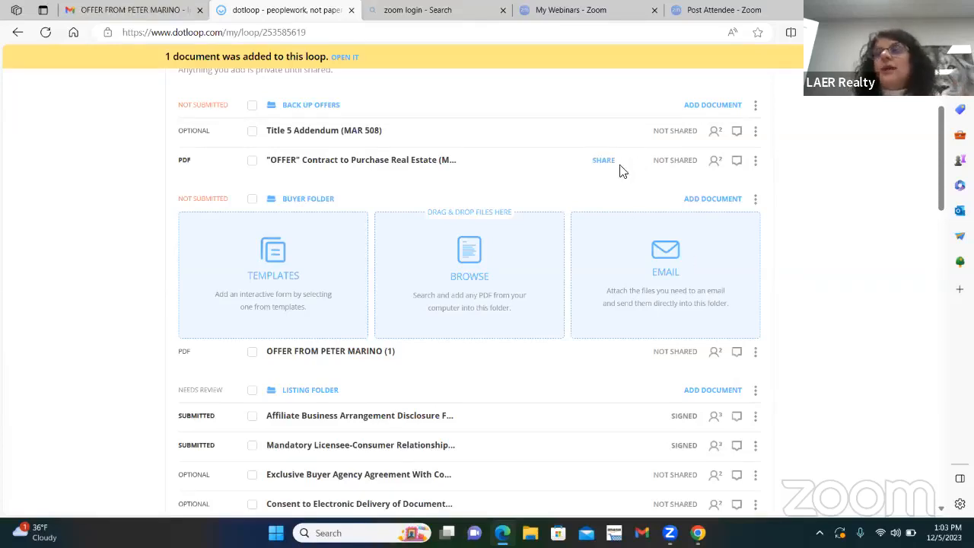
{"action": "left_click", "coordinate": [666, 250]}
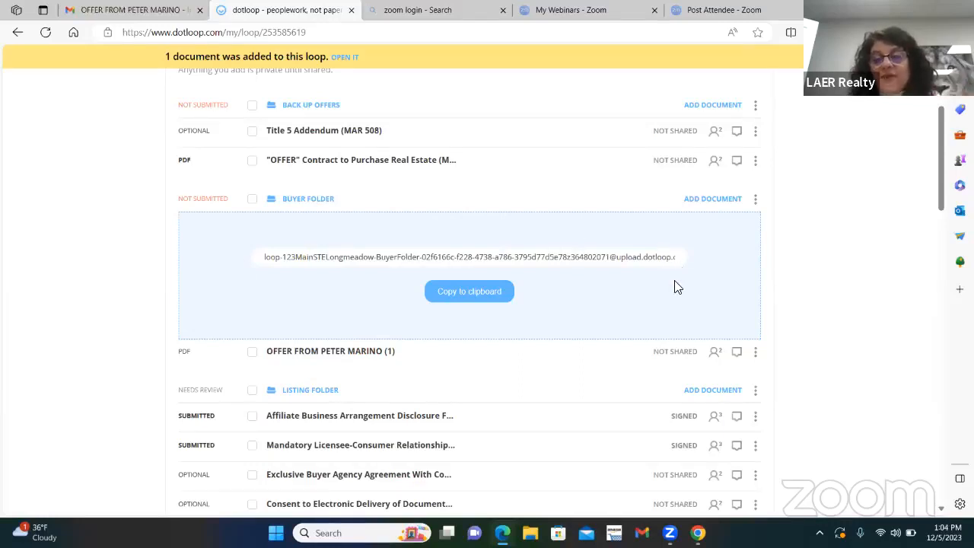
{"action": "left_click", "coordinate": [467, 295]}
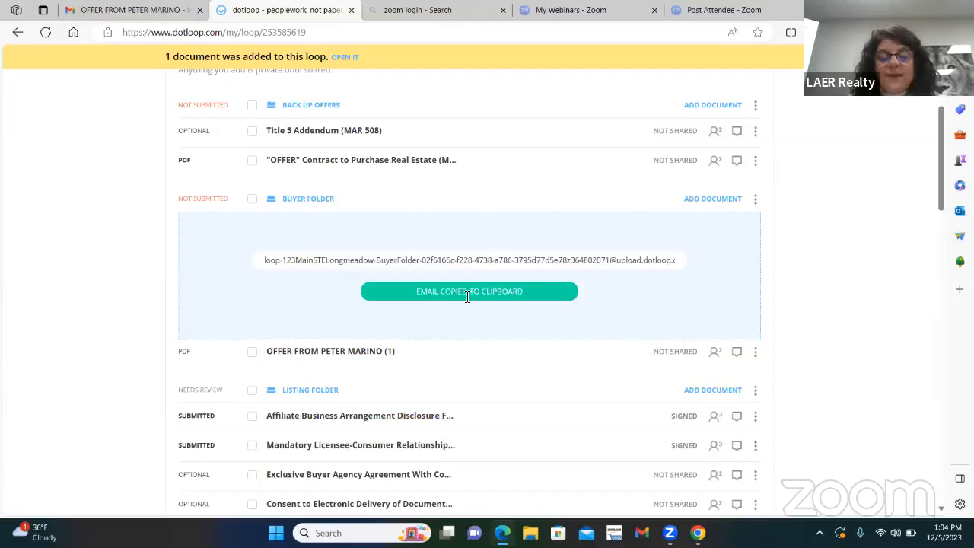
Step: Switch to Gmail and start forwarding the copier's scanned offer email with its PDF attachment
{"action": "left_click", "coordinate": [129, 10]}
{"action": "scroll", "coordinate": [406, 276], "scroll_direction": "up", "scroll_amount": 3}
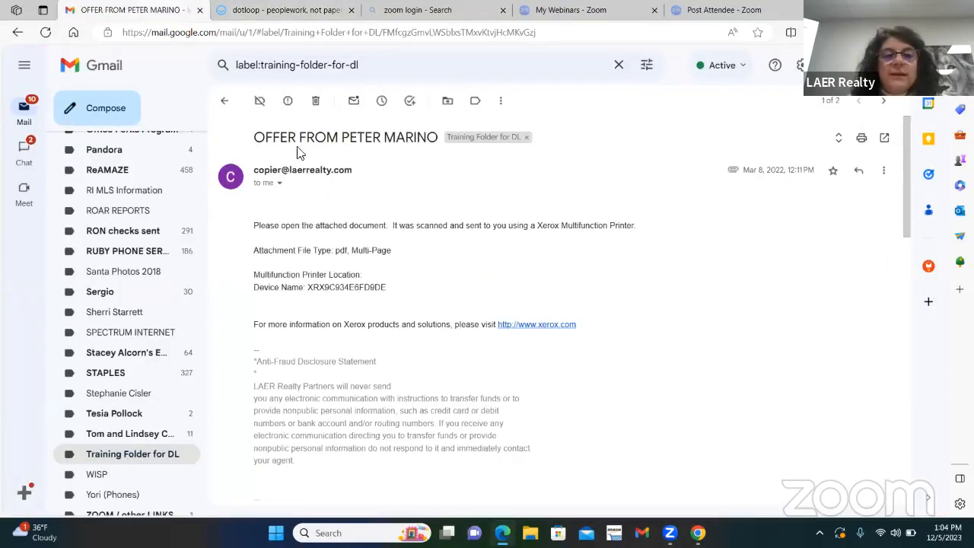
{"action": "scroll", "coordinate": [459, 213], "scroll_direction": "down", "scroll_amount": 4}
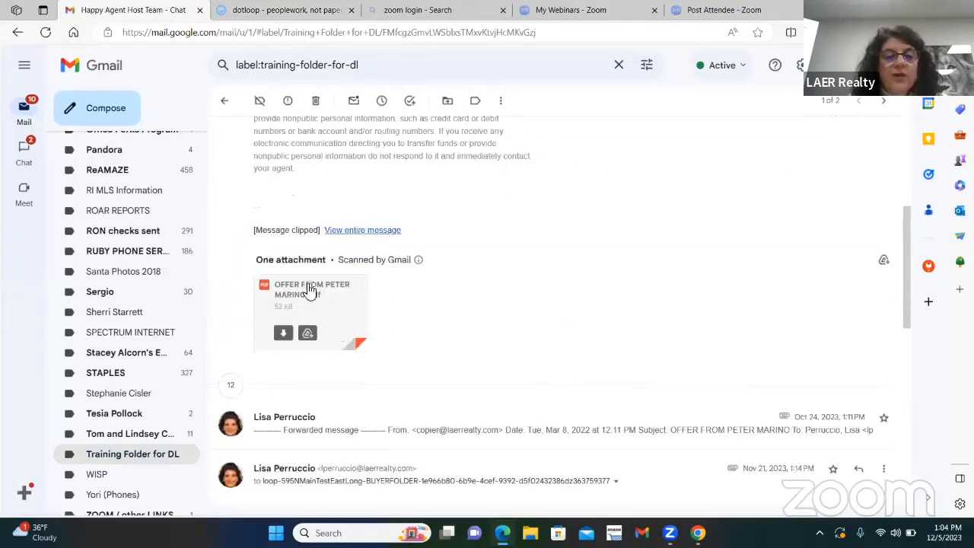
{"action": "scroll", "coordinate": [491, 337], "scroll_direction": "up", "scroll_amount": 3}
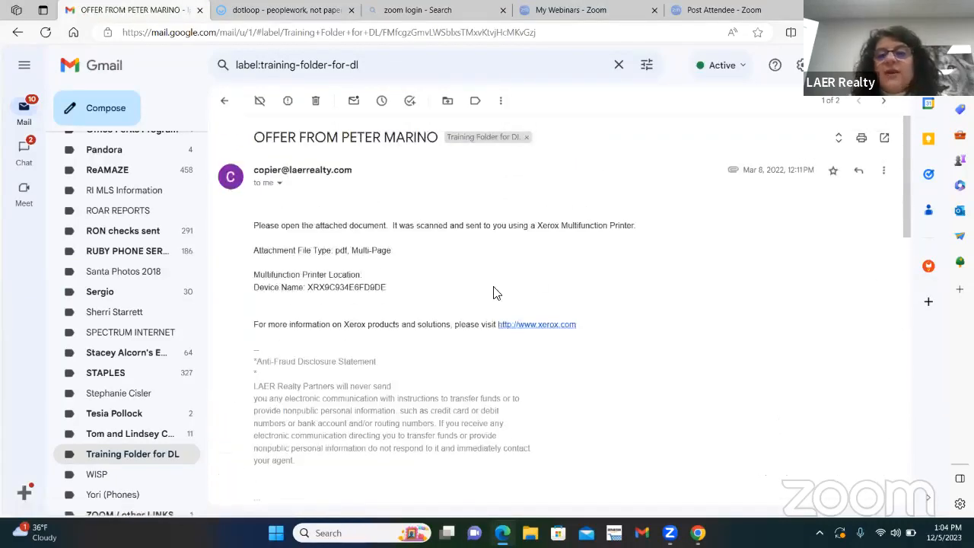
{"action": "left_click", "coordinate": [884, 172]}
{"action": "left_click", "coordinate": [753, 210]}
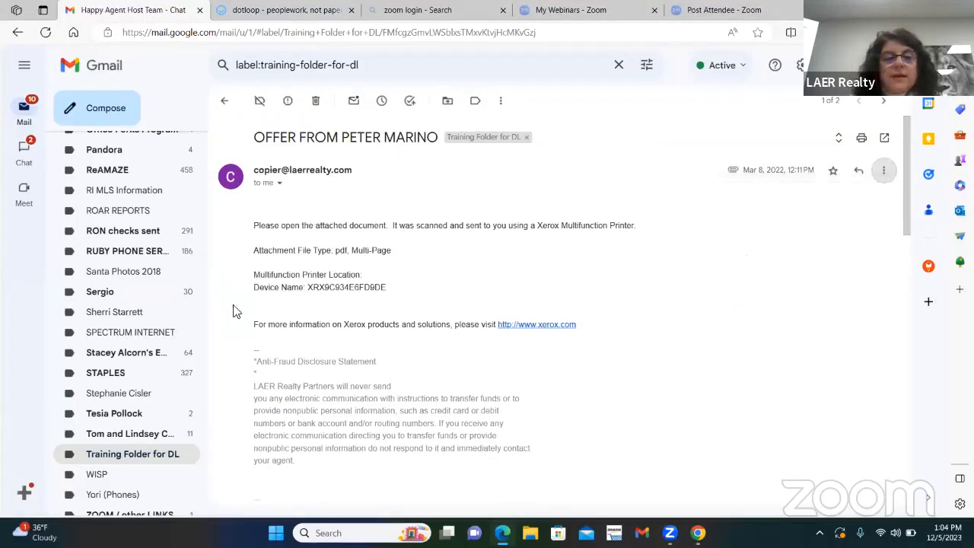
Step: Address the forwarded offer email to the copied Buyer Folder upload address
{"action": "scroll", "coordinate": [289, 319], "scroll_direction": "down", "scroll_amount": 6}
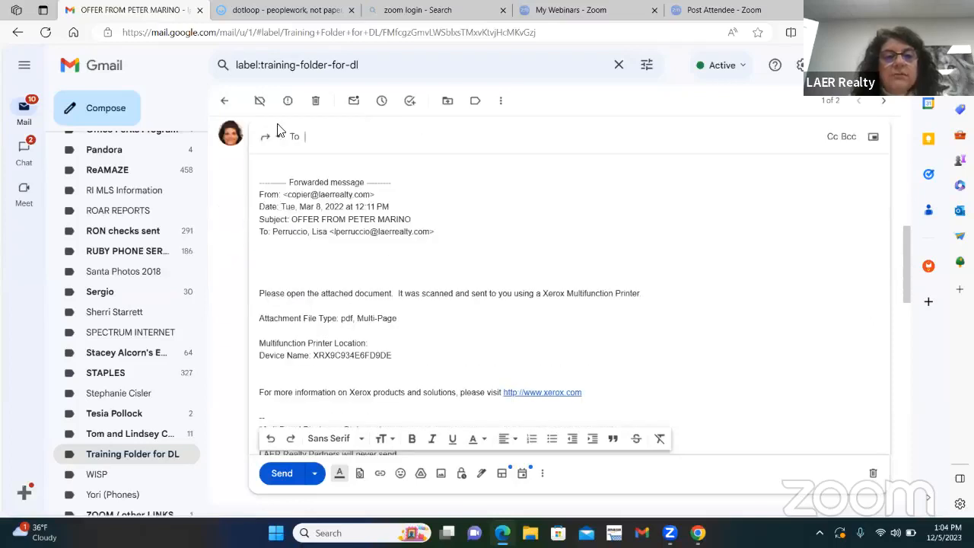
{"action": "right_click", "coordinate": [314, 142]}
{"action": "left_click", "coordinate": [351, 267]}
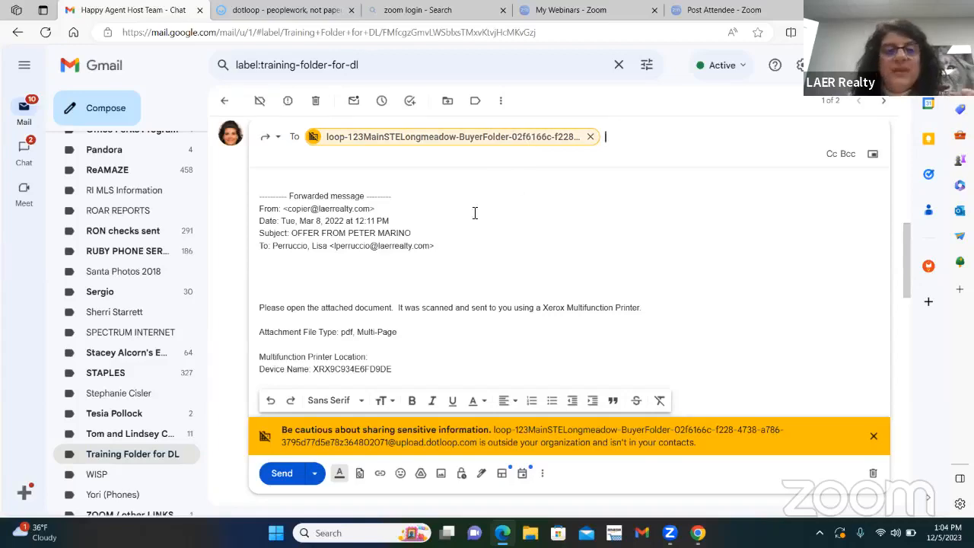
{"action": "scroll", "coordinate": [467, 205], "scroll_direction": "down", "scroll_amount": 3}
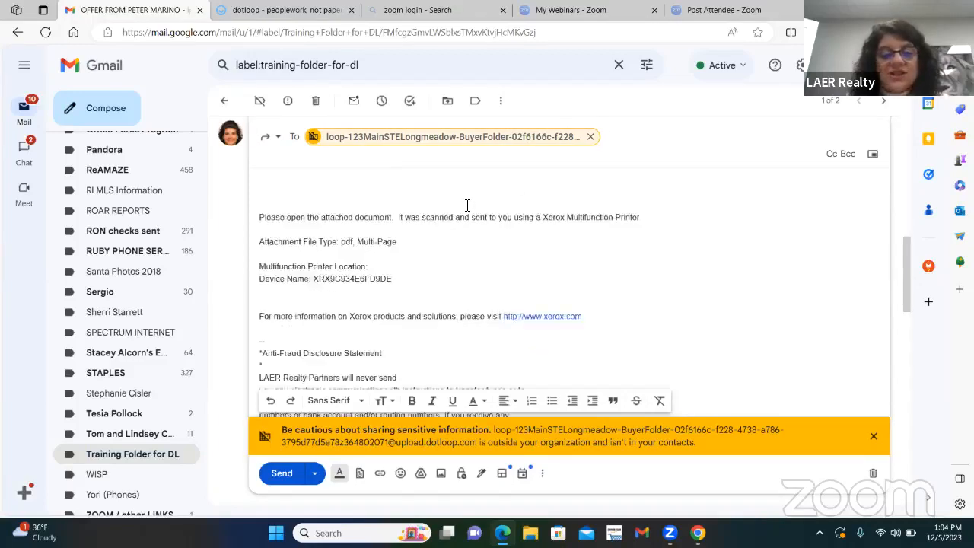
Step: Send the forwarded offer email, then switch back to dotloop and refresh the loop page
{"action": "scroll", "coordinate": [465, 222], "scroll_direction": "down", "scroll_amount": 6}
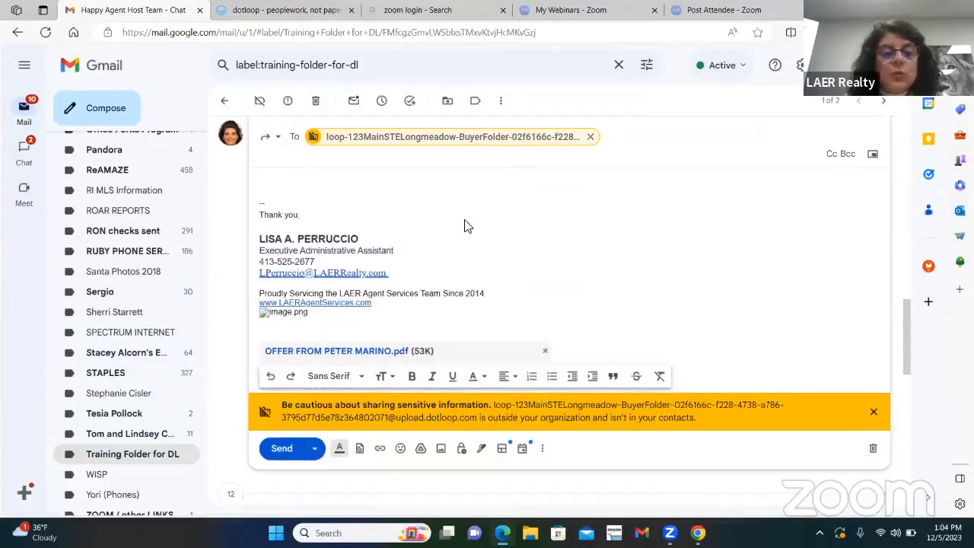
{"action": "left_click", "coordinate": [280, 326]}
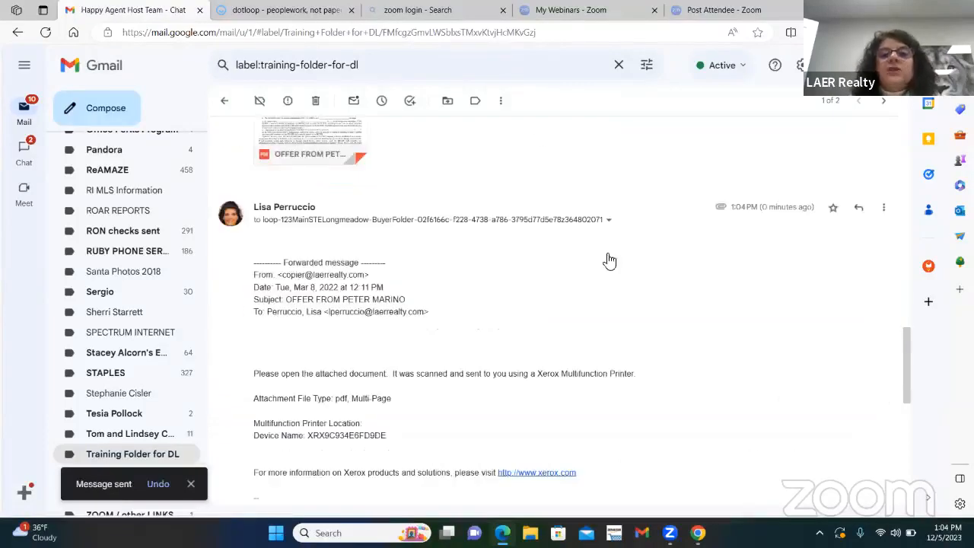
{"action": "left_click", "coordinate": [299, 11]}
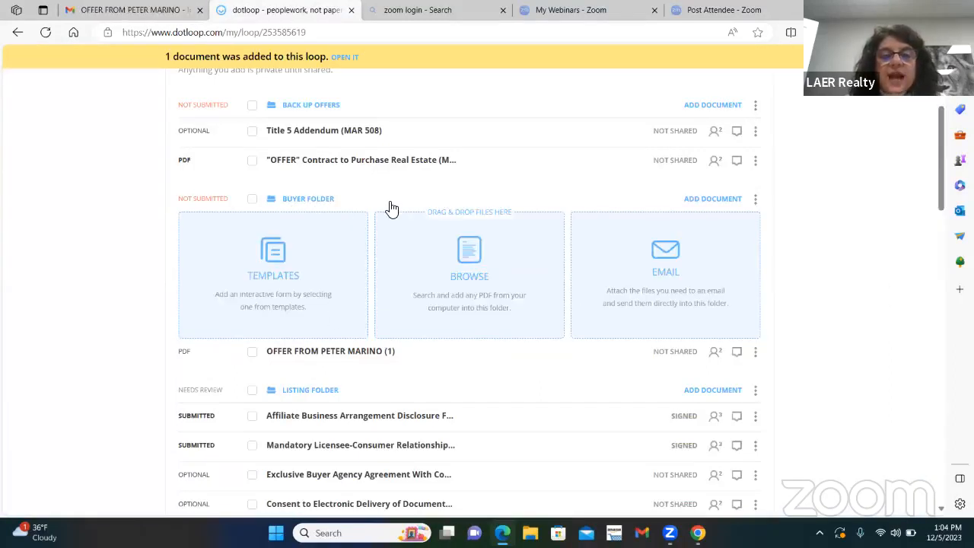
{"action": "right_click", "coordinate": [390, 207]}
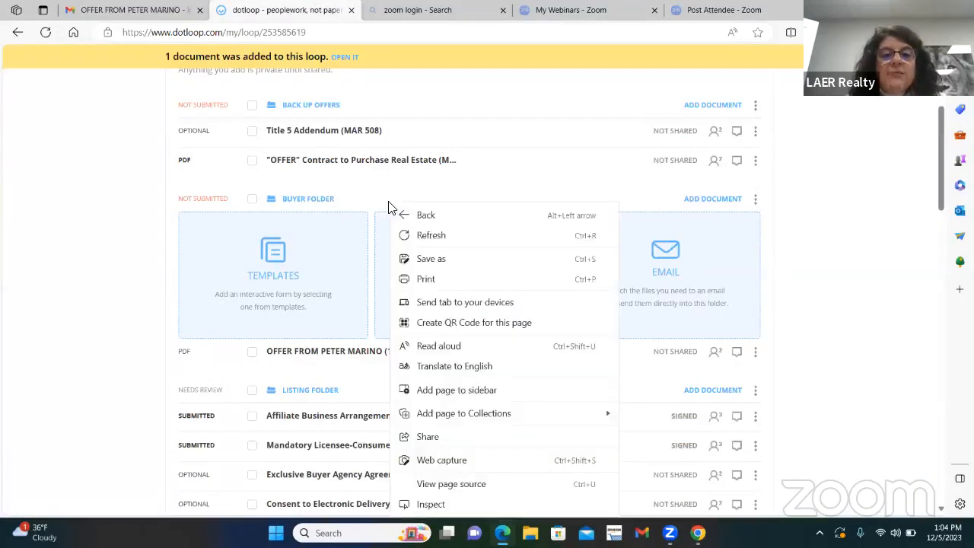
{"action": "left_click", "coordinate": [444, 238]}
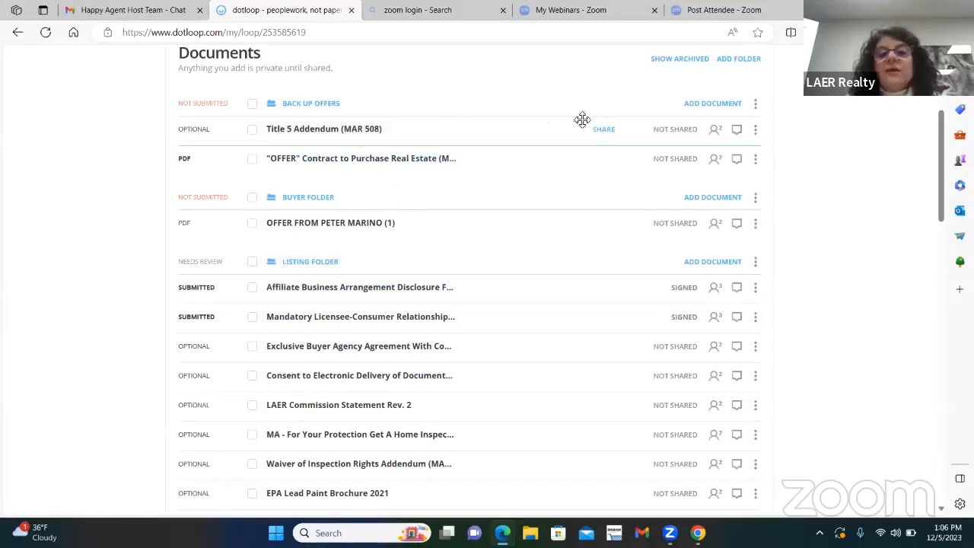
Step: Start adding a template document to the Back Up Offers folder and list the MA - LAER Master File templates
{"action": "left_click", "coordinate": [729, 102]}
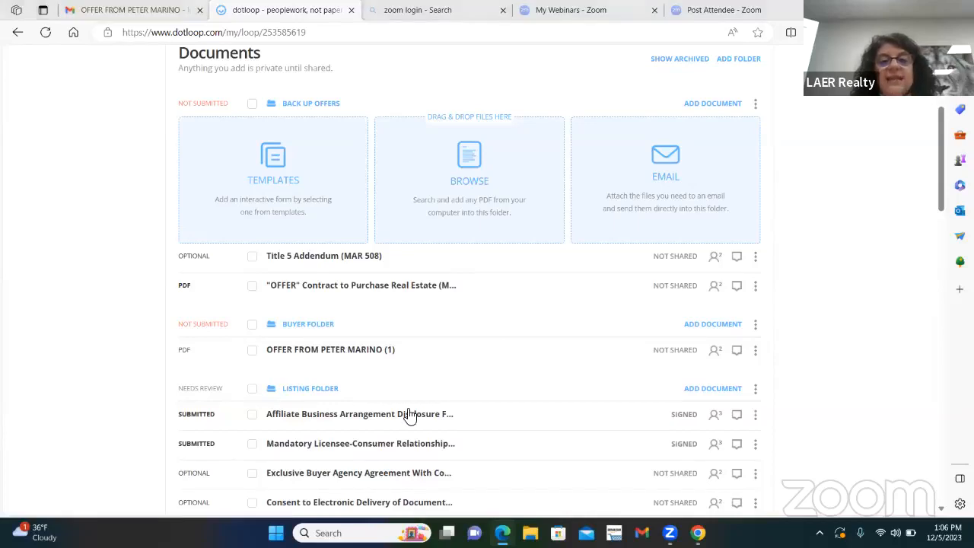
{"action": "scroll", "coordinate": [352, 393], "scroll_direction": "up", "scroll_amount": 3}
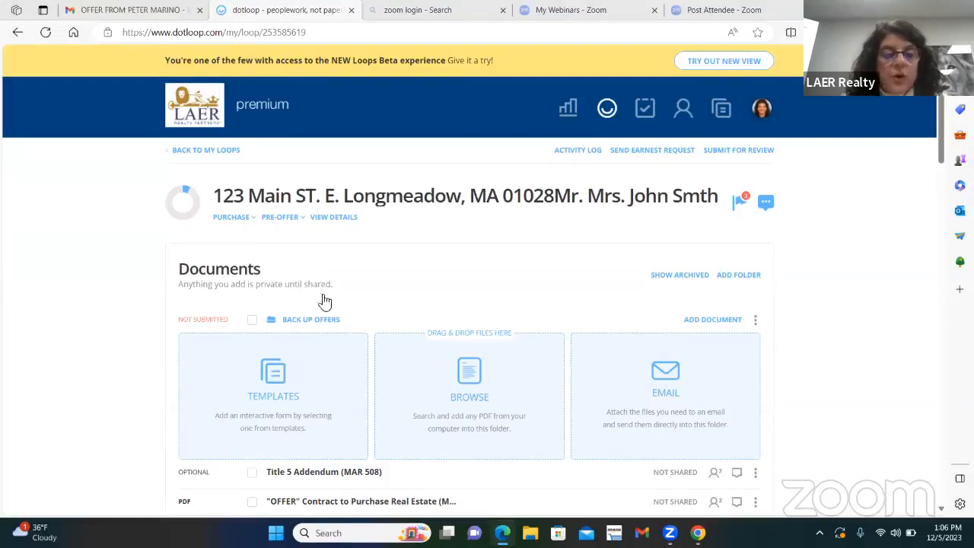
{"action": "left_click", "coordinate": [268, 370]}
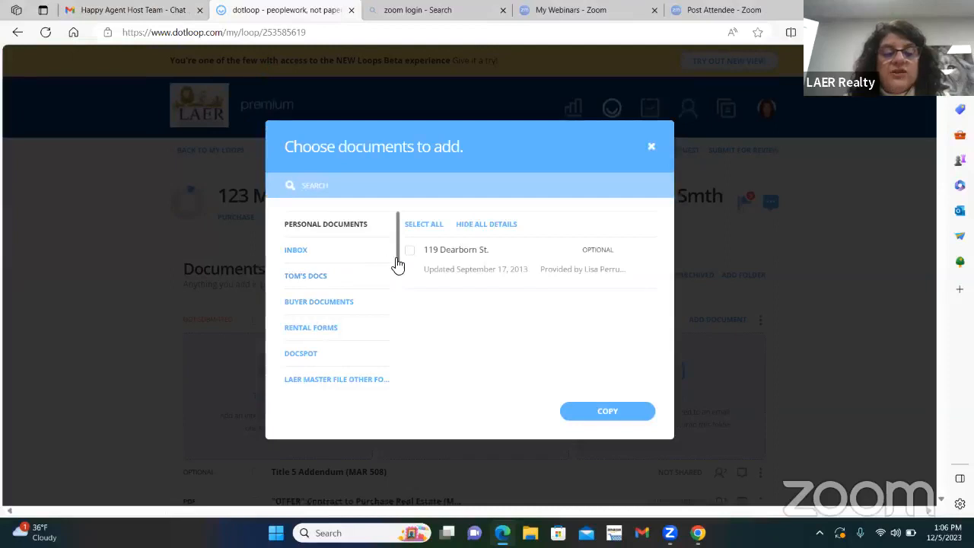
{"action": "left_click_drag", "start_coordinate": [395, 266], "coordinate": [382, 306]}
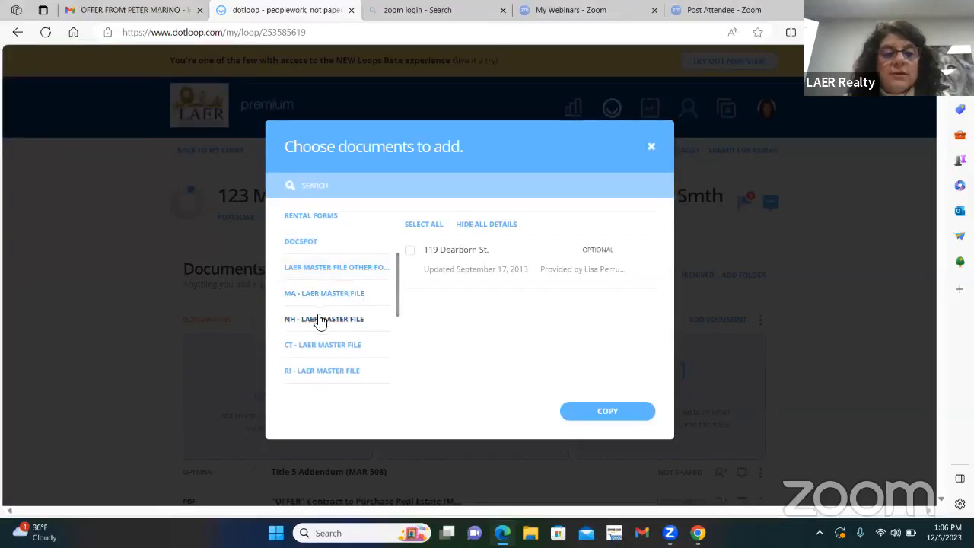
{"action": "left_click_drag", "start_coordinate": [320, 311], "coordinate": [321, 302]}
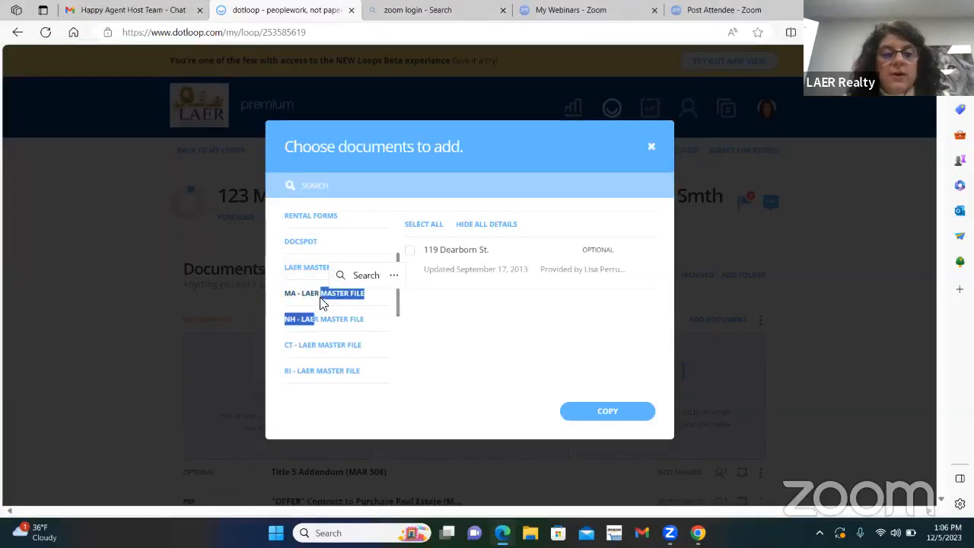
{"action": "left_click", "coordinate": [319, 300]}
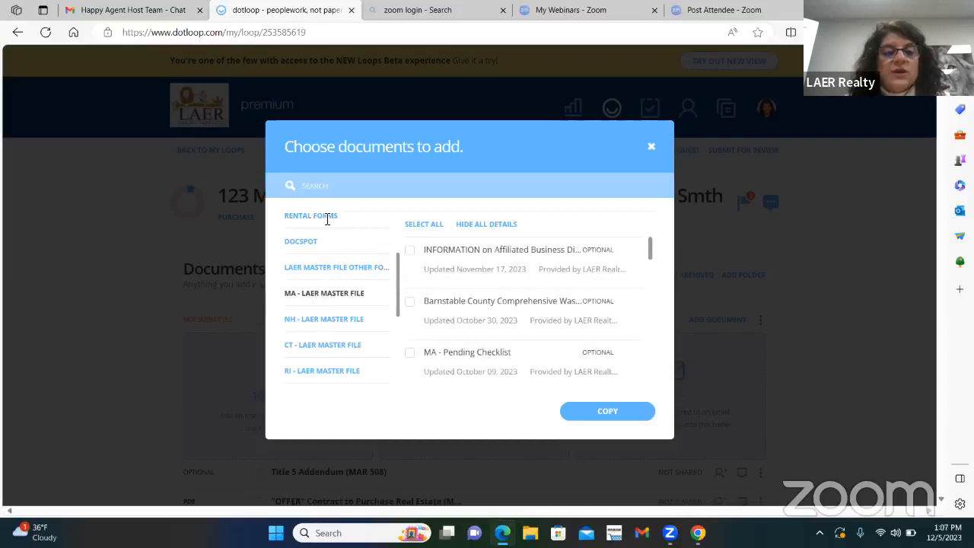
Step: Search the templates for "Property" and copy Property Transfer Lead Paint Notification (MAR 800) into the Back Up Offers folder
{"action": "left_click", "coordinate": [368, 185]}
{"action": "type", "text": "ro"}
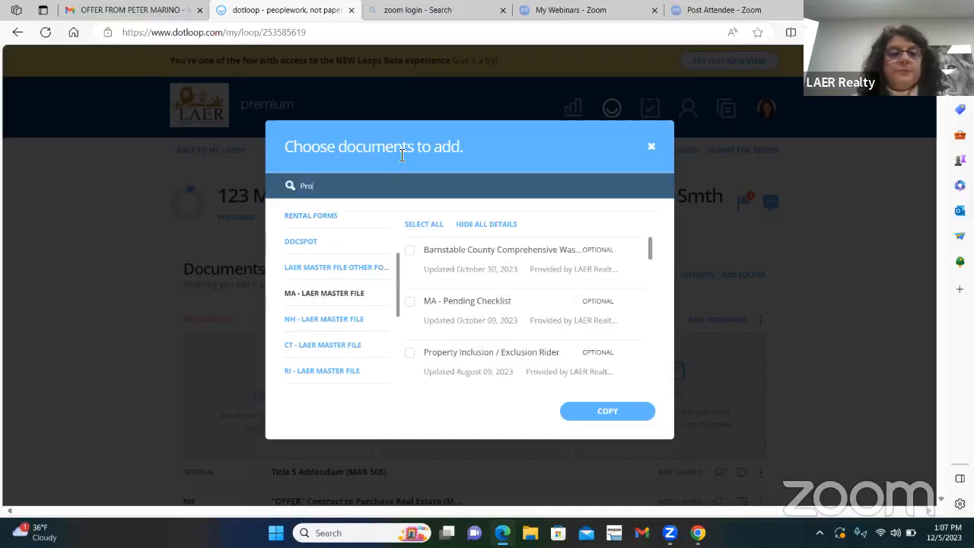
{"action": "type", "text": "perty"}
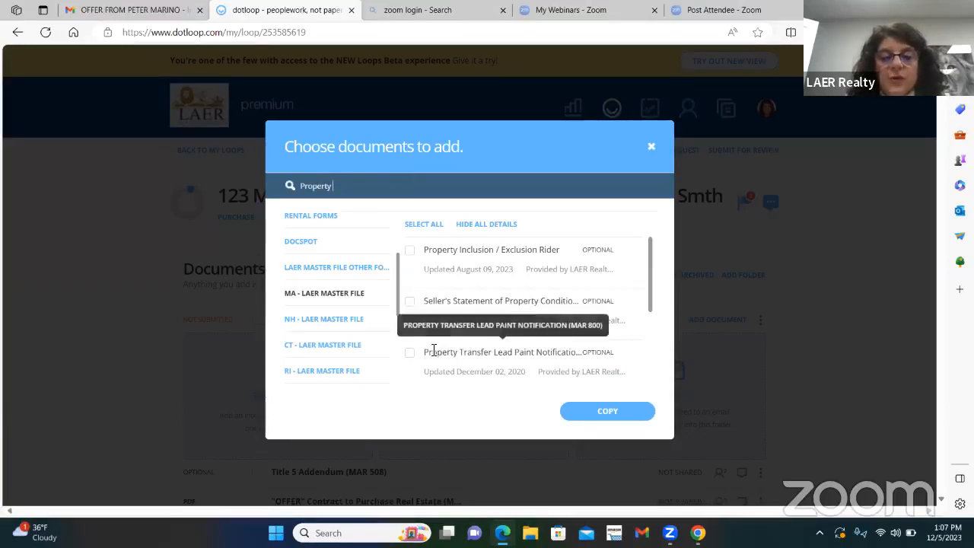
{"action": "left_click", "coordinate": [410, 355]}
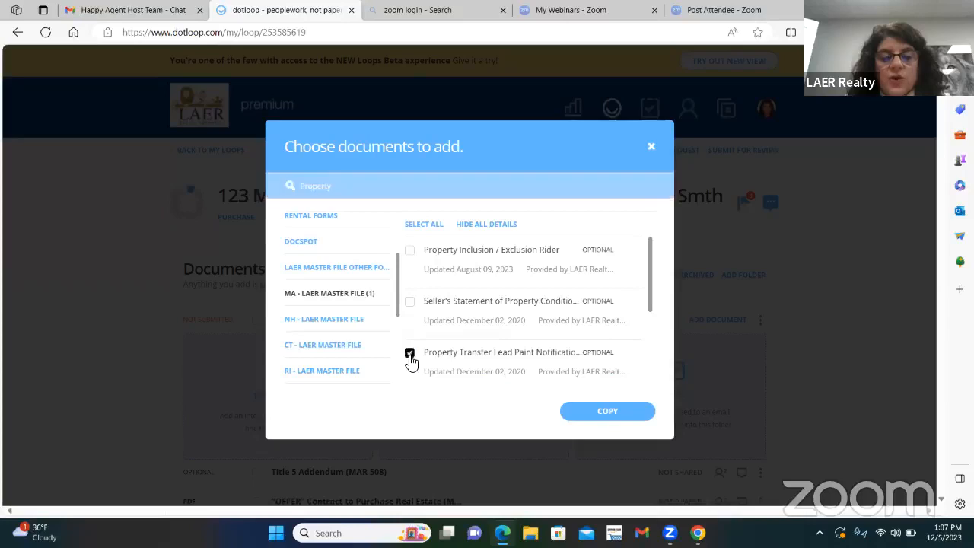
{"action": "left_click", "coordinate": [616, 415]}
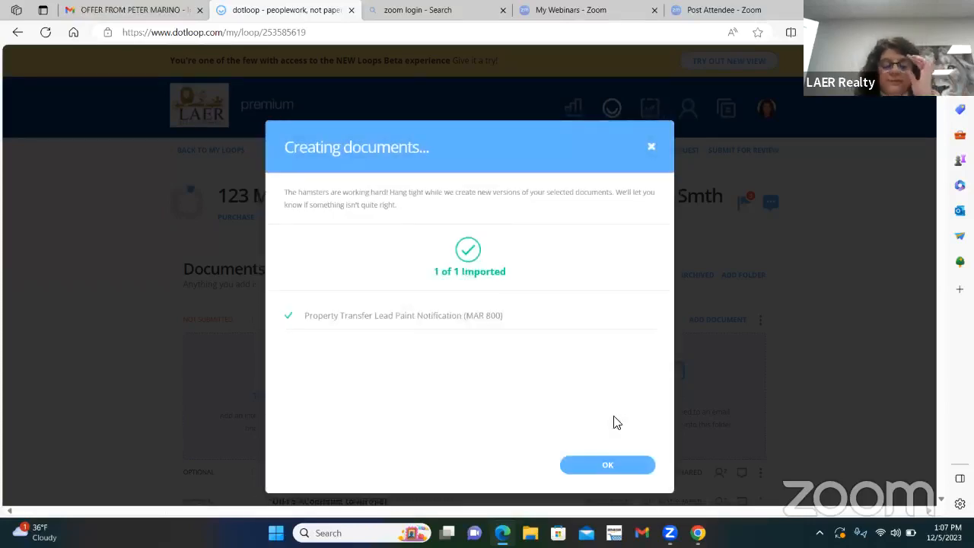
{"action": "left_click", "coordinate": [622, 467]}
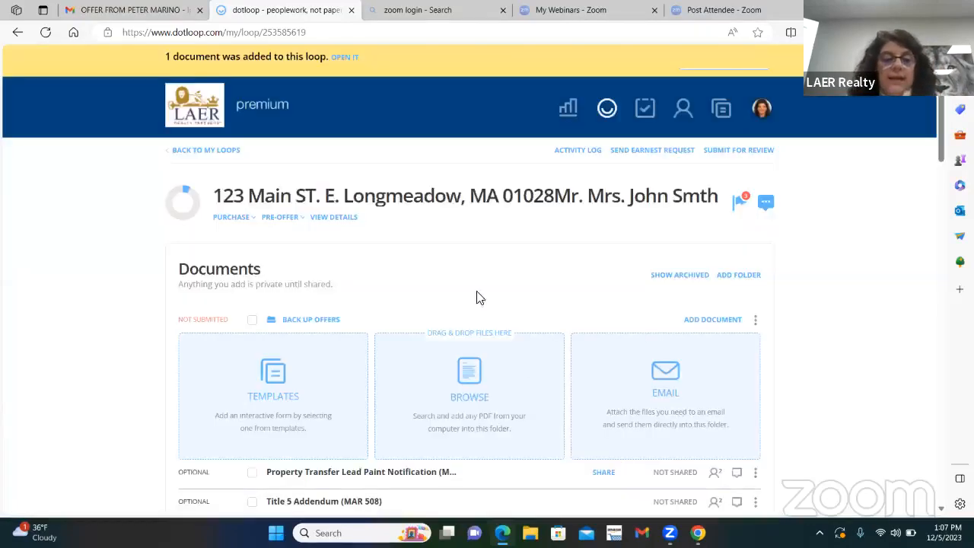
Step: Open the Property Transfer Lead Paint Notification from the Back Up Offers folder and dismiss Autofill without filling anything in
{"action": "scroll", "coordinate": [427, 335], "scroll_direction": "down", "scroll_amount": 2}
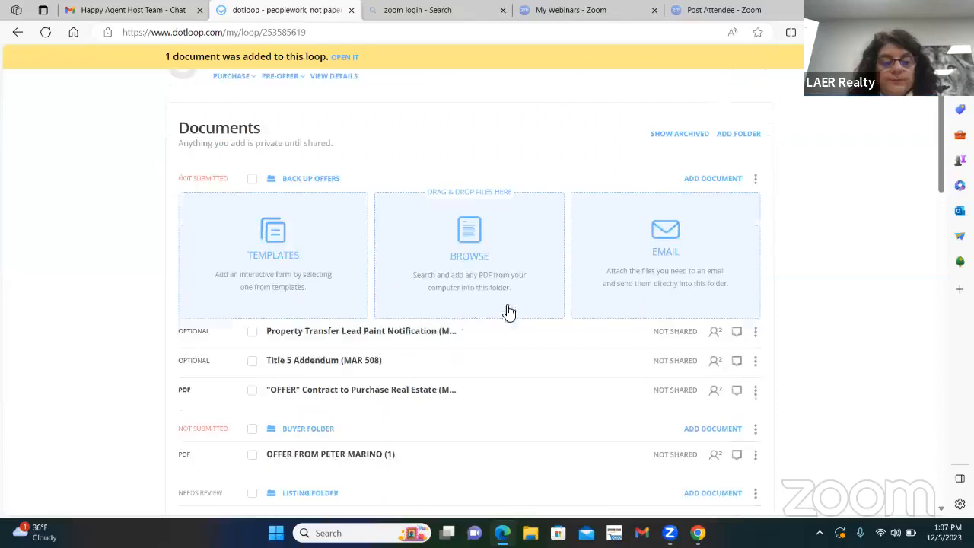
{"action": "left_click", "coordinate": [333, 337]}
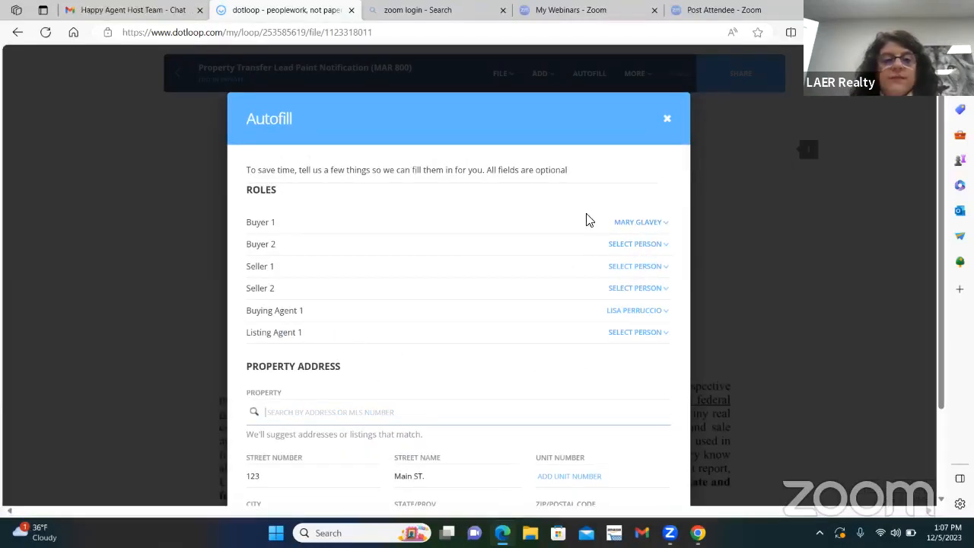
{"action": "scroll", "coordinate": [533, 244], "scroll_direction": "down", "scroll_amount": 1}
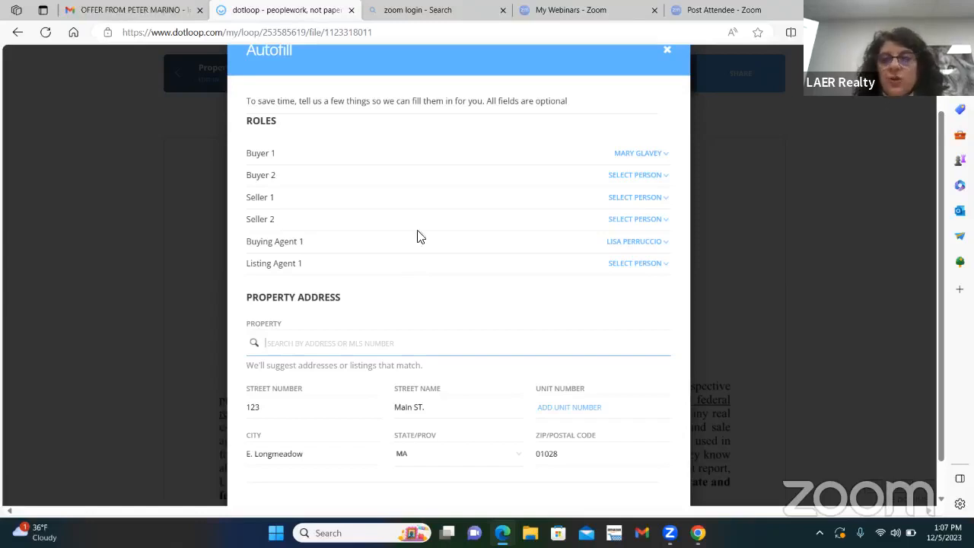
{"action": "left_click", "coordinate": [668, 50]}
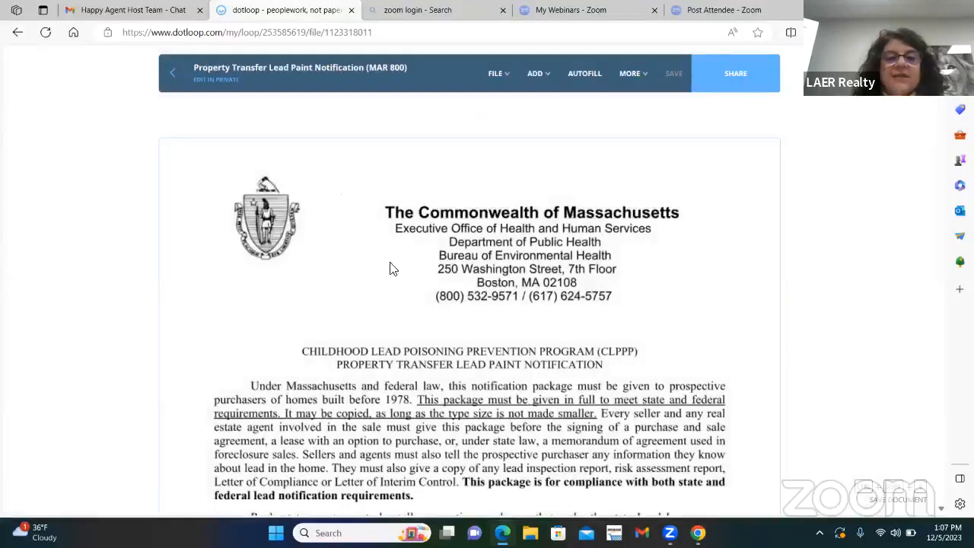
Step: On page 11, check Seller's Disclosure (a)(ii), stating that the seller has no knowledge of lead-based paint hazards
{"action": "scroll", "coordinate": [392, 267], "scroll_direction": "down", "scroll_amount": 3}
{"action": "scroll", "coordinate": [605, 396], "scroll_direction": "down", "scroll_amount": 20}
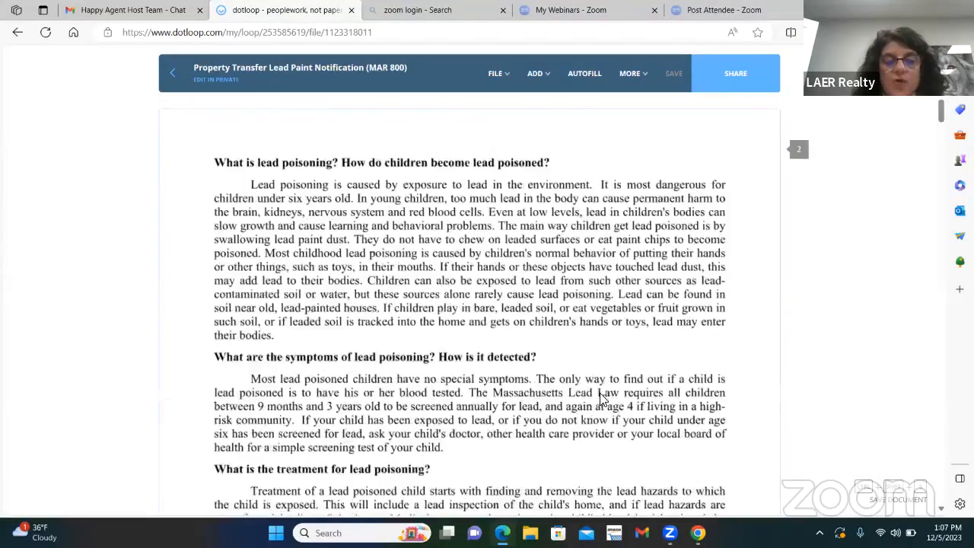
{"action": "scroll", "coordinate": [615, 393], "scroll_direction": "down", "scroll_amount": 20}
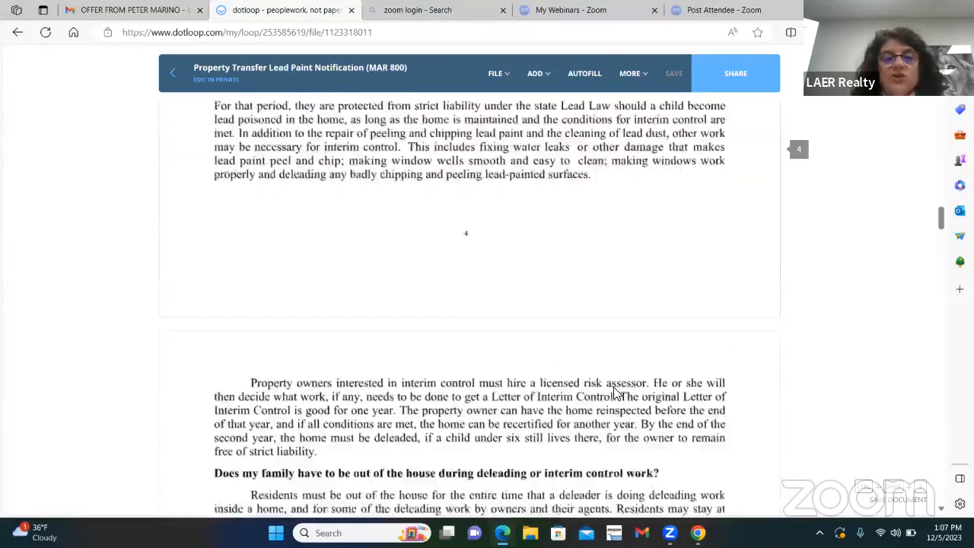
{"action": "scroll", "coordinate": [620, 390], "scroll_direction": "down", "scroll_amount": 20}
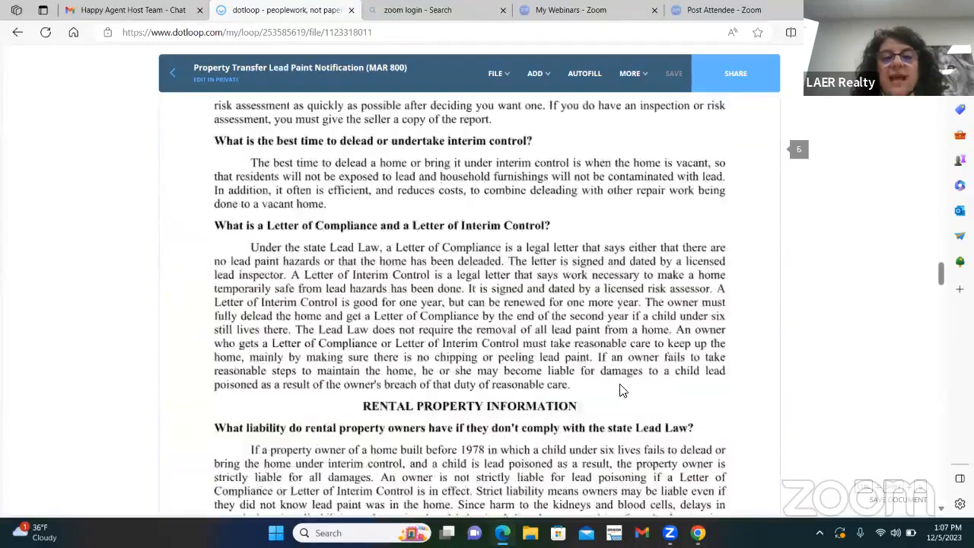
{"action": "scroll", "coordinate": [630, 386], "scroll_direction": "down", "scroll_amount": 20}
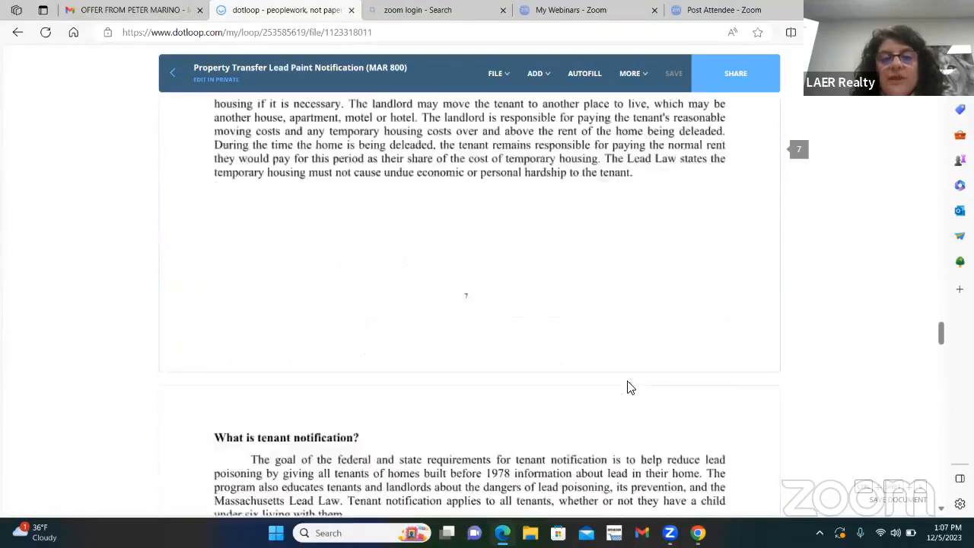
{"action": "scroll", "coordinate": [631, 384], "scroll_direction": "down", "scroll_amount": 20}
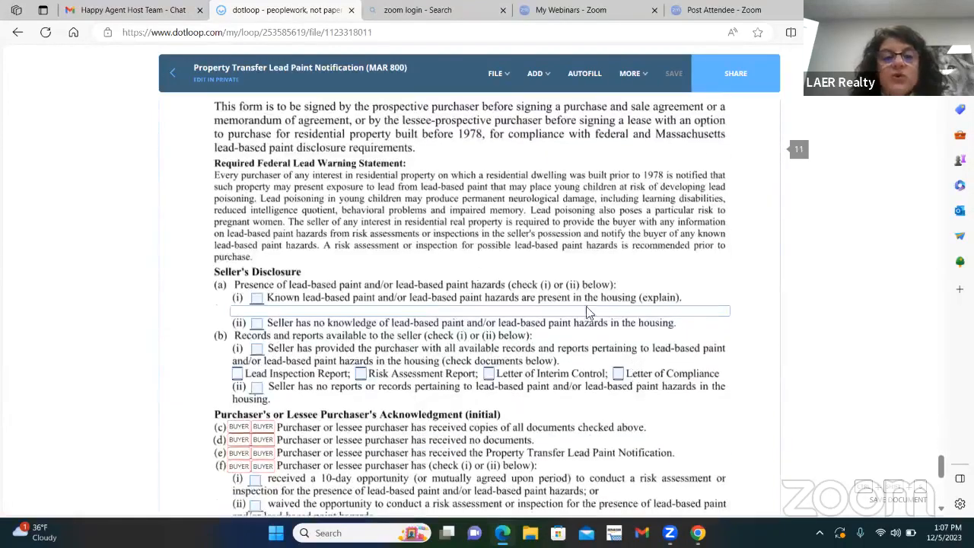
{"action": "left_click", "coordinate": [258, 322]}
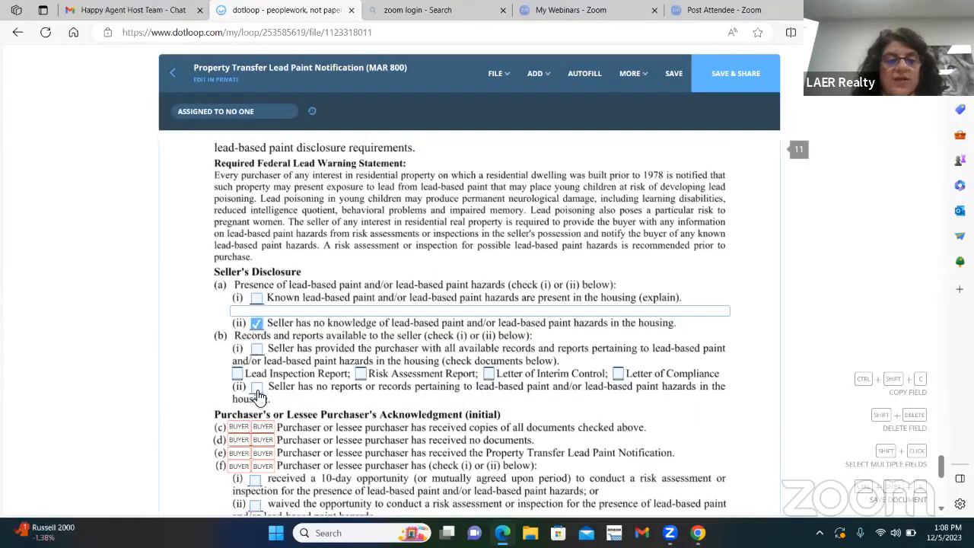
Step: Initial the buying agent's field at Agent's Acknowledgment (h), adopting the suggested signature and initials
{"action": "scroll", "coordinate": [259, 335], "scroll_direction": "down", "scroll_amount": 4}
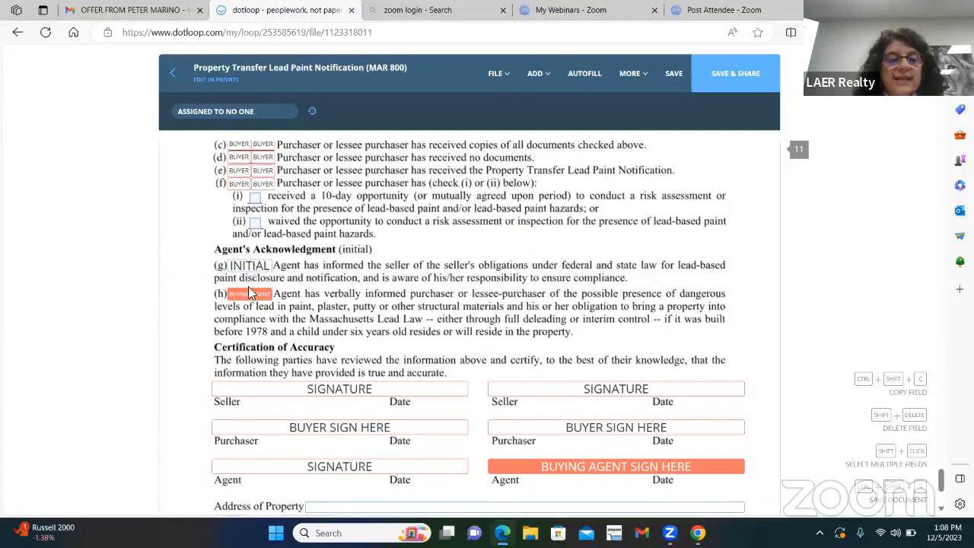
{"action": "left_click", "coordinate": [251, 326]}
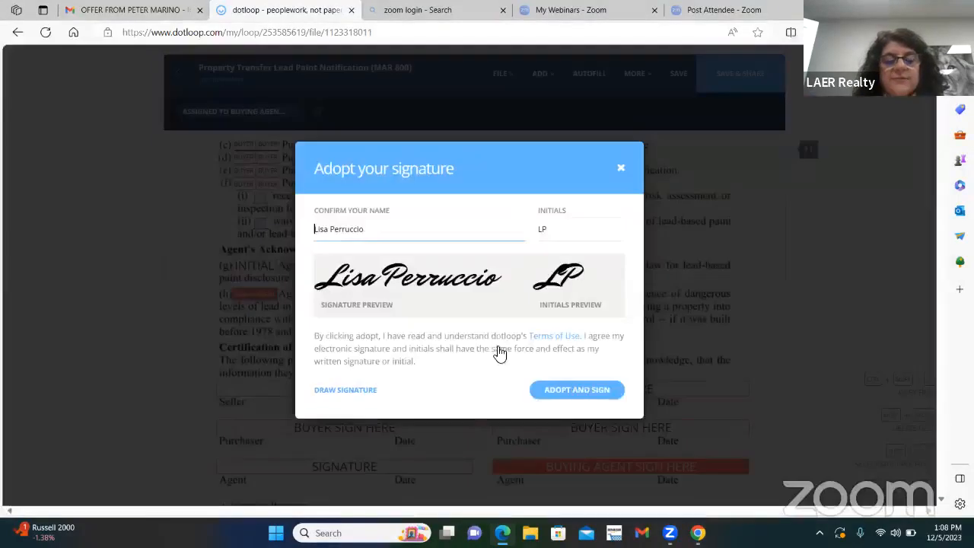
{"action": "left_click", "coordinate": [587, 393]}
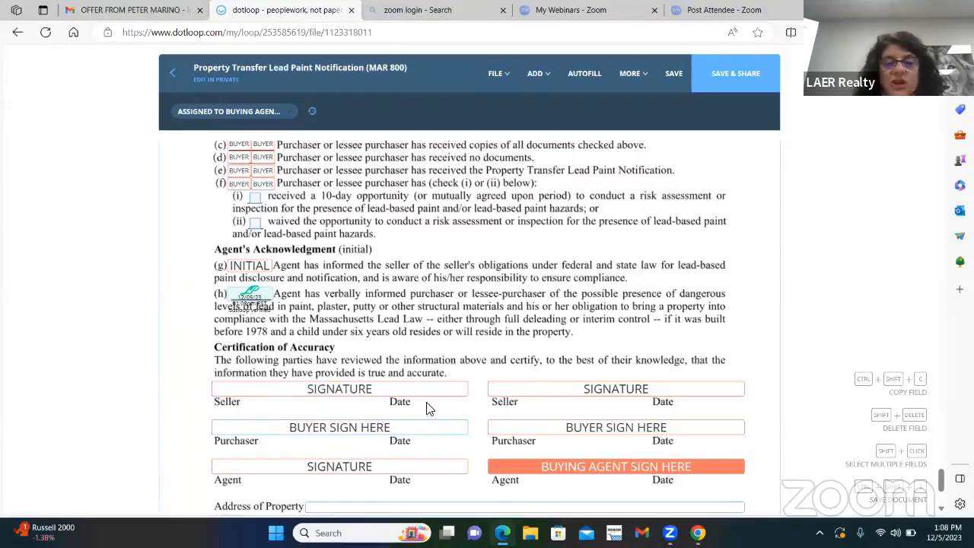
Step: Fill in the Address of Property field below the signatures with the property's full street, town, state and ZIP code
{"action": "scroll", "coordinate": [426, 408], "scroll_direction": "down", "scroll_amount": 1}
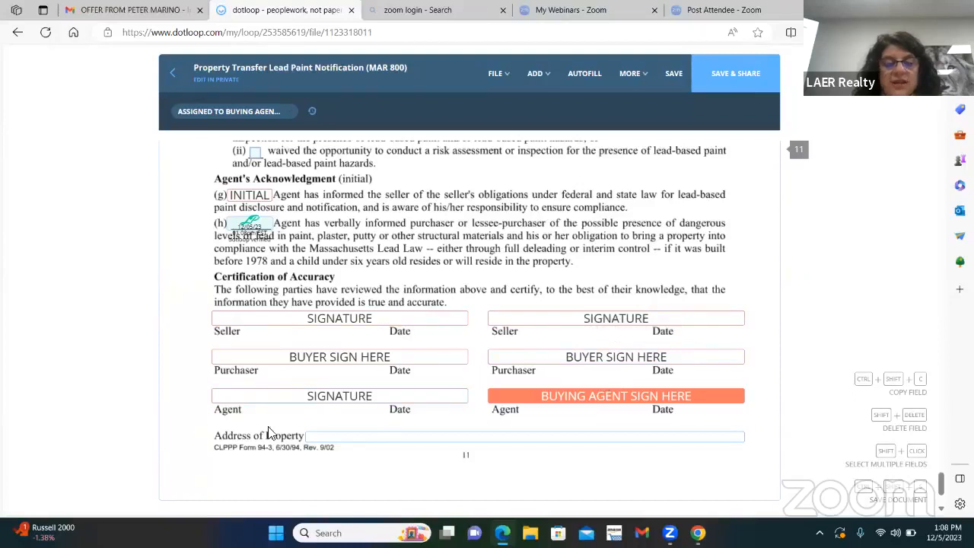
{"action": "left_click", "coordinate": [359, 441]}
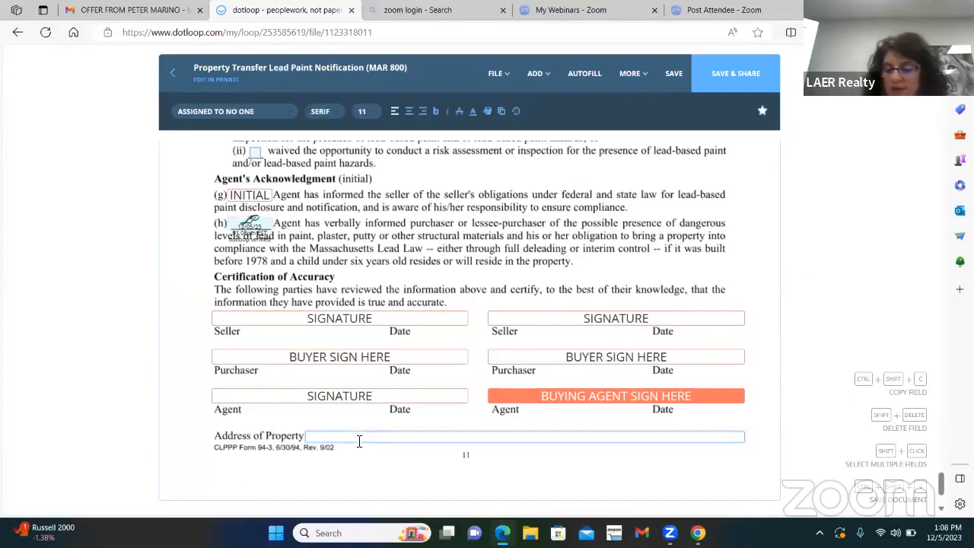
{"action": "type", "text": "123"}
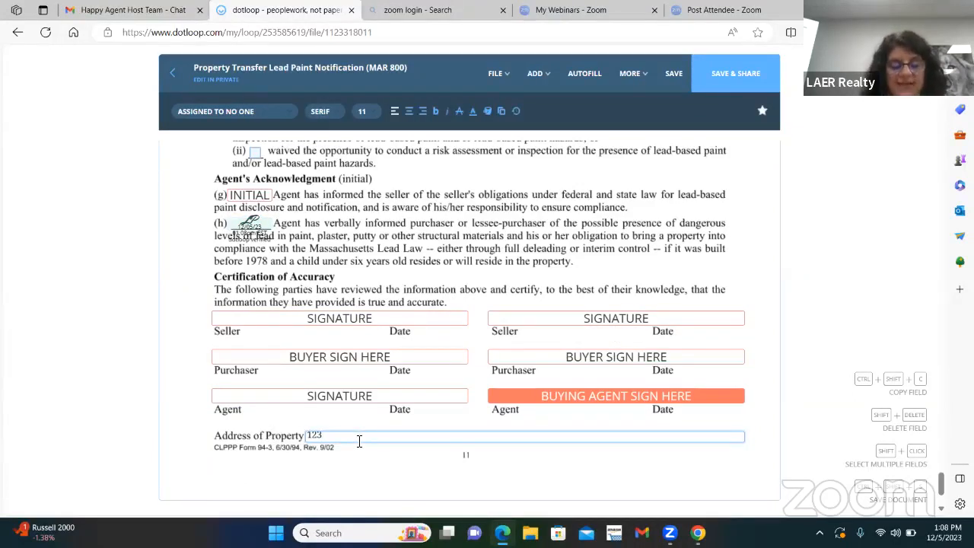
{"action": "type", "text": " N. Mai"}
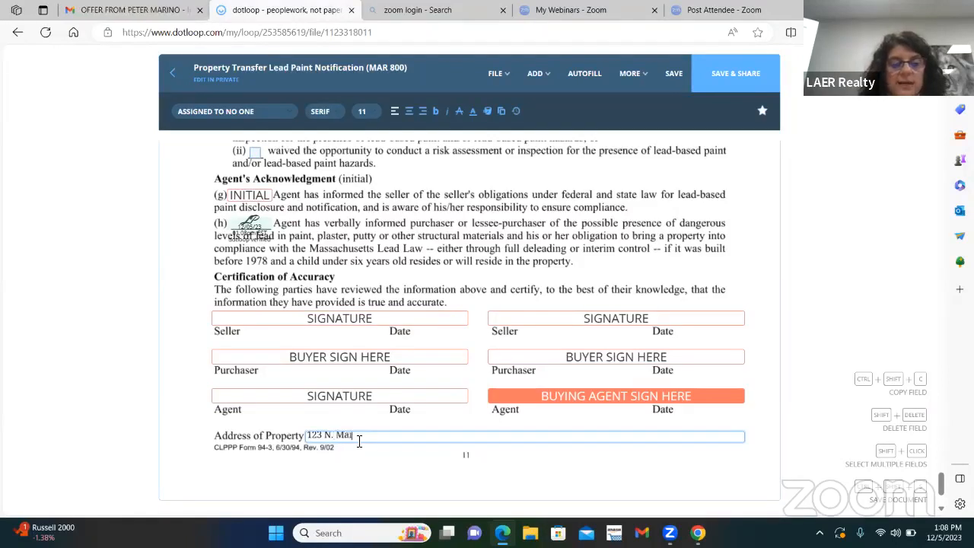
{"action": "type", "text": "n ST."}
{"action": "key", "text": "BackSpace"}
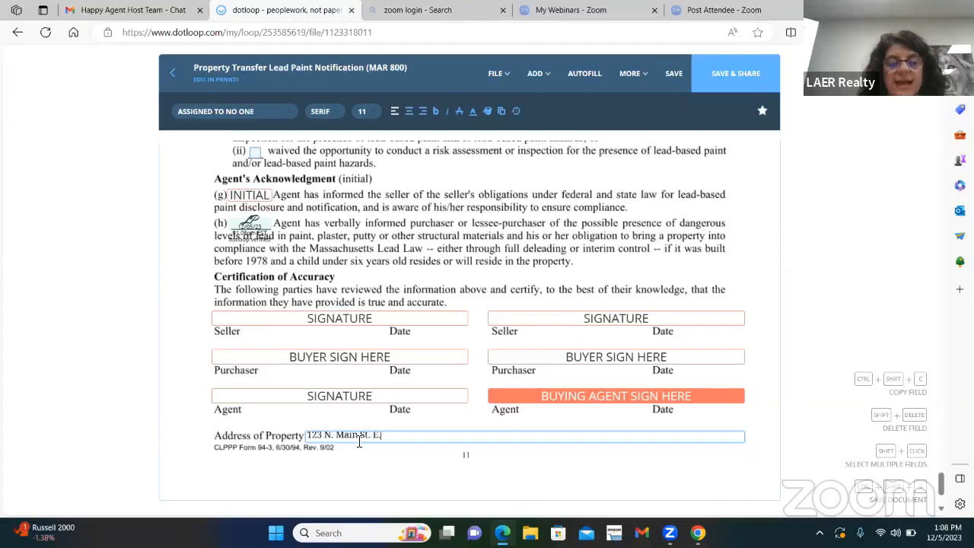
{"action": "type", "text": ". E. Longmeadow, MA 01028"}
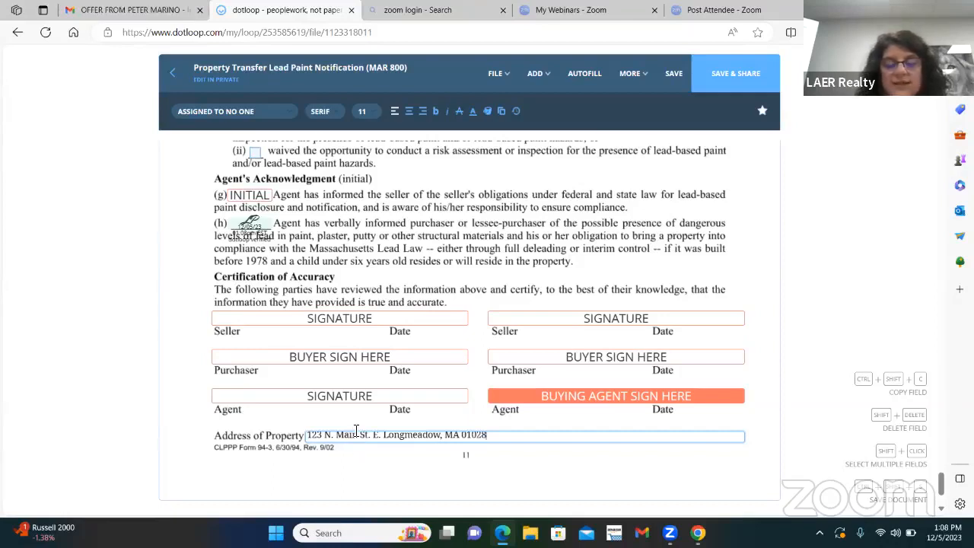
Step: Save the completed Property Transfer Lead Paint Notification and download it as a PDF with the tamper-evident seal
{"action": "left_click", "coordinate": [583, 450]}
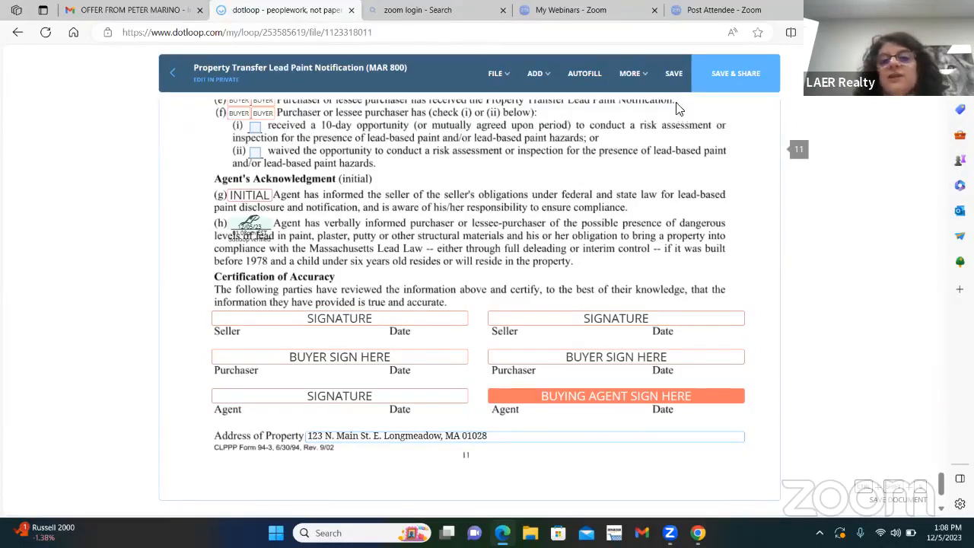
{"action": "left_click", "coordinate": [676, 76]}
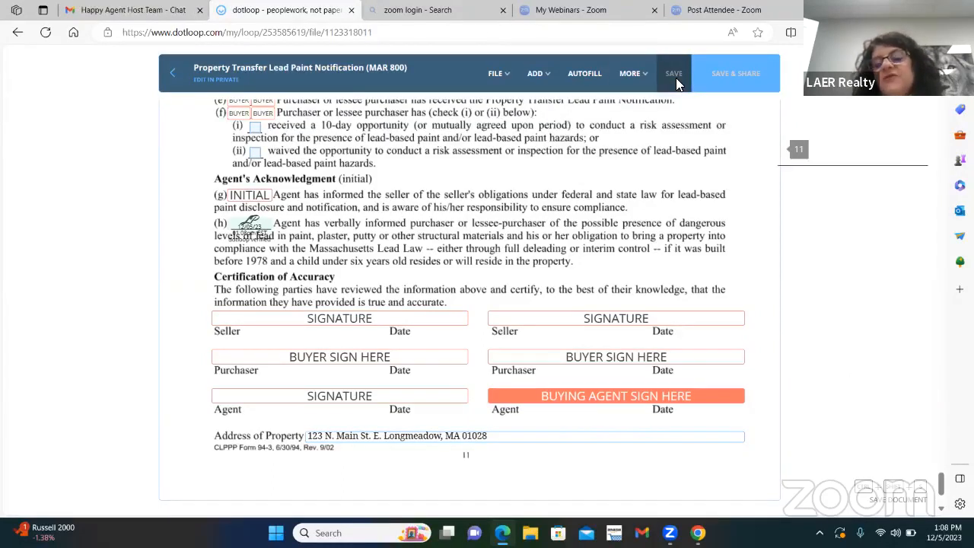
{"action": "left_click", "coordinate": [497, 73]}
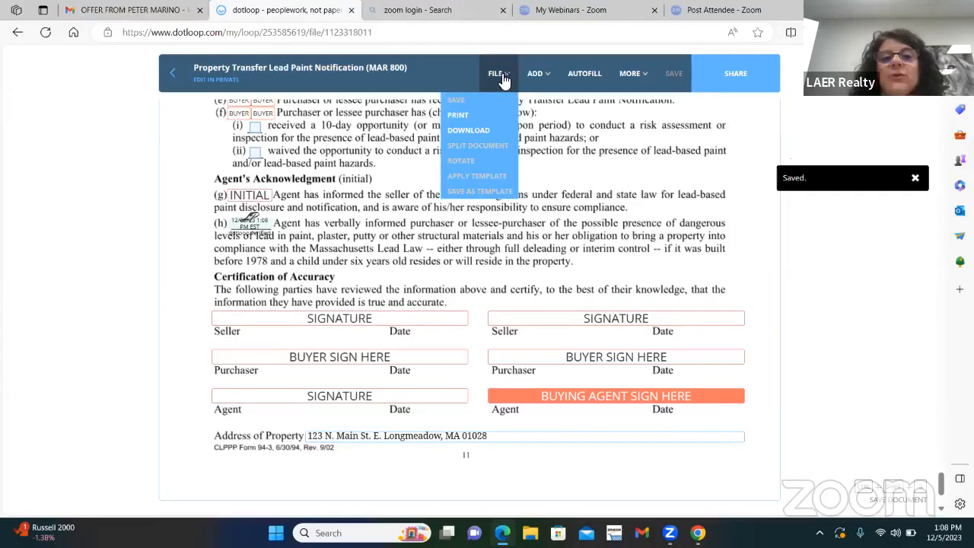
{"action": "left_click", "coordinate": [470, 131]}
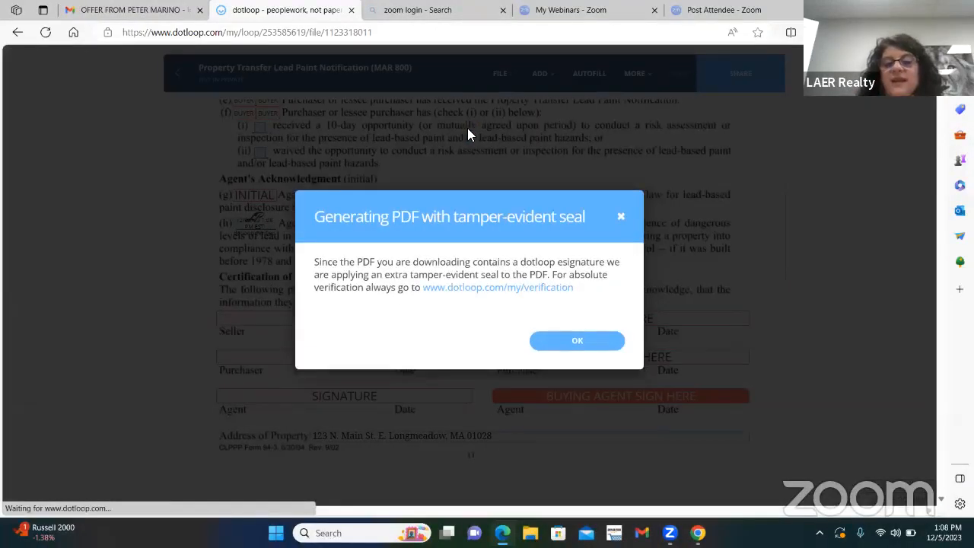
{"action": "left_click", "coordinate": [584, 356]}
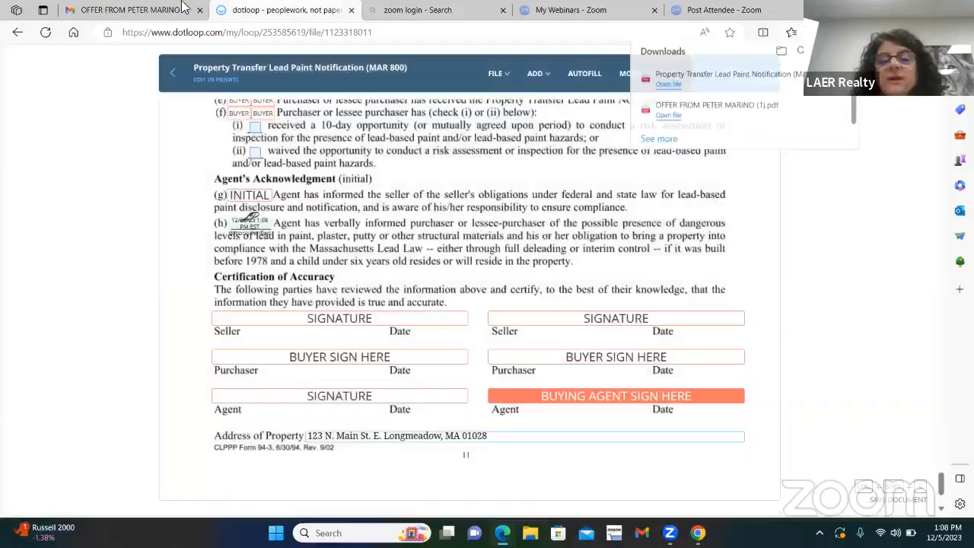
Step: Return to the loop without sharing the document and upload the downloaded Property Transfer Lead Paint Notification PDF to the Back Up Offers folder
{"action": "left_click", "coordinate": [176, 78]}
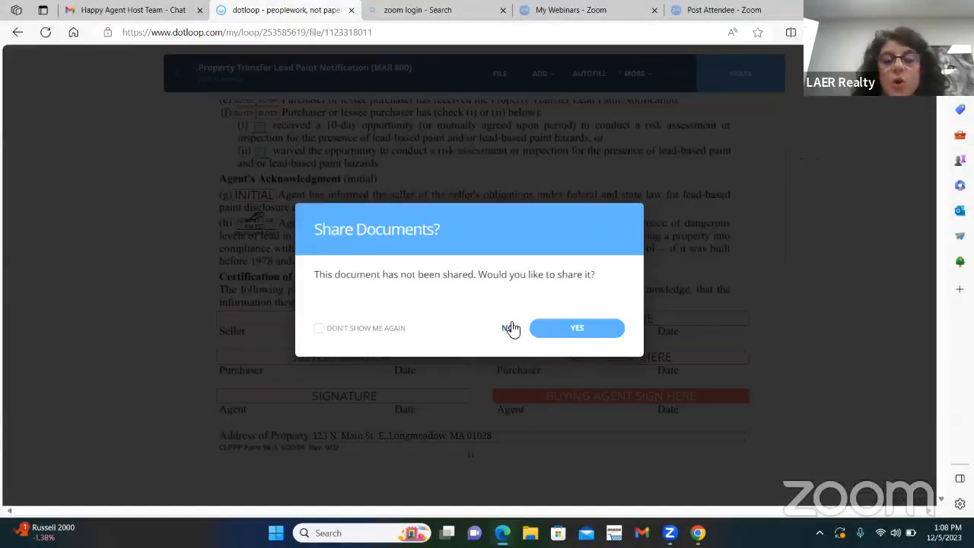
{"action": "left_click", "coordinate": [510, 328]}
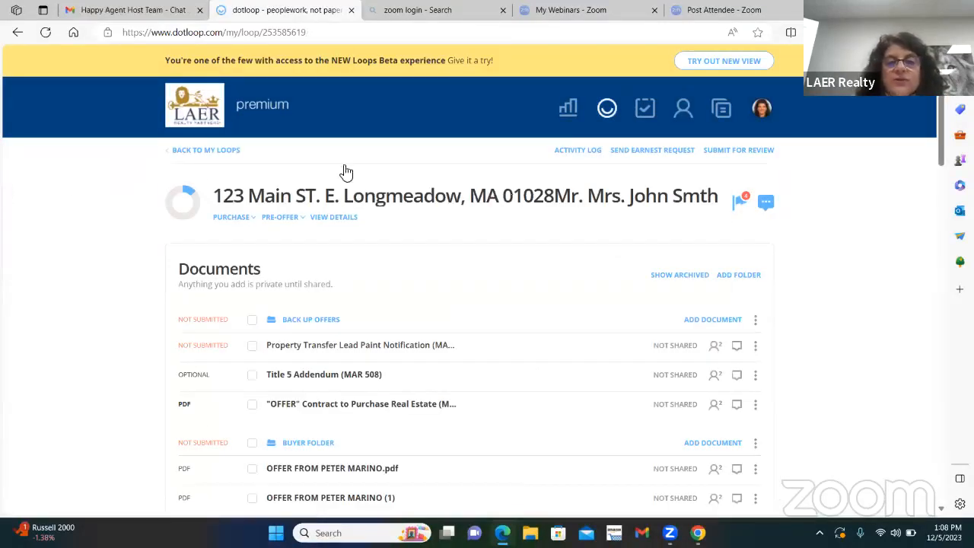
{"action": "left_click", "coordinate": [701, 321]}
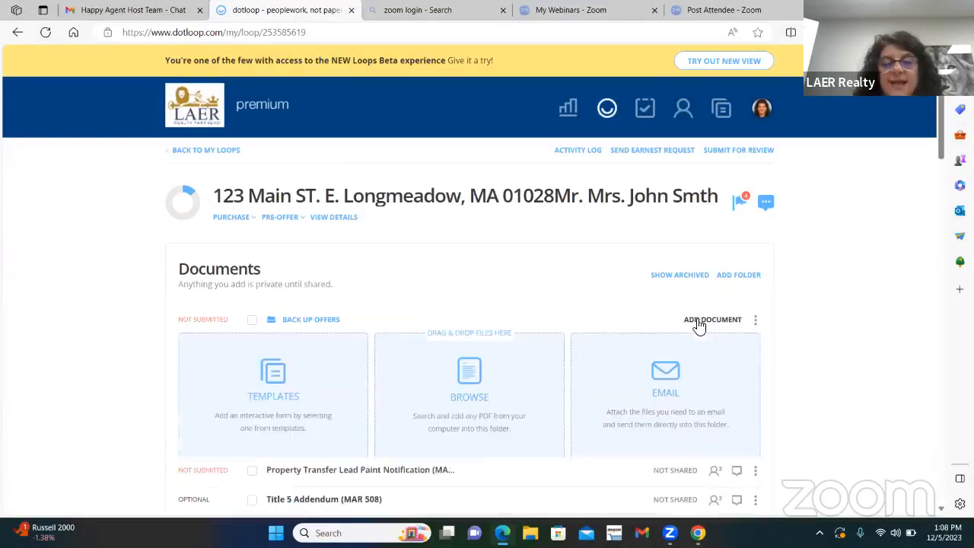
{"action": "left_click", "coordinate": [471, 373]}
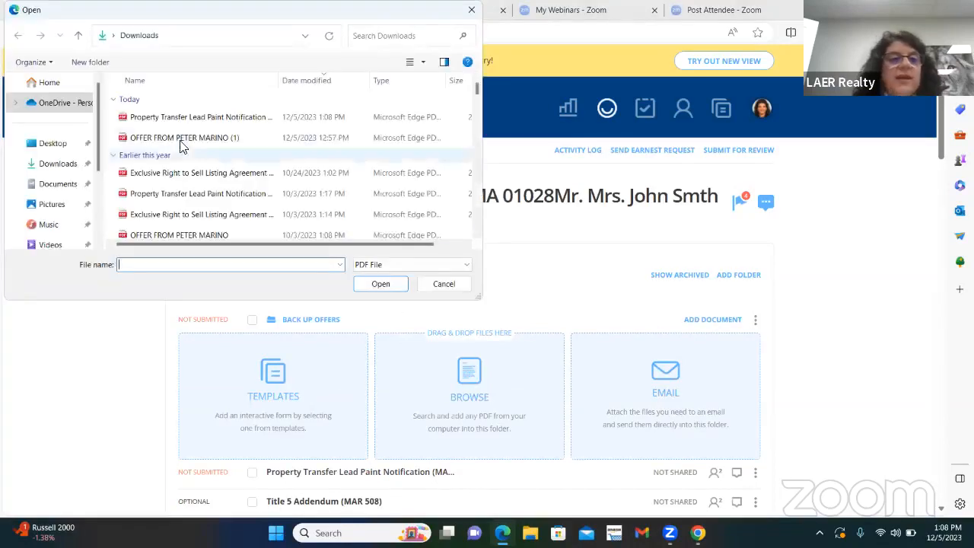
{"action": "double_click", "coordinate": [202, 120]}
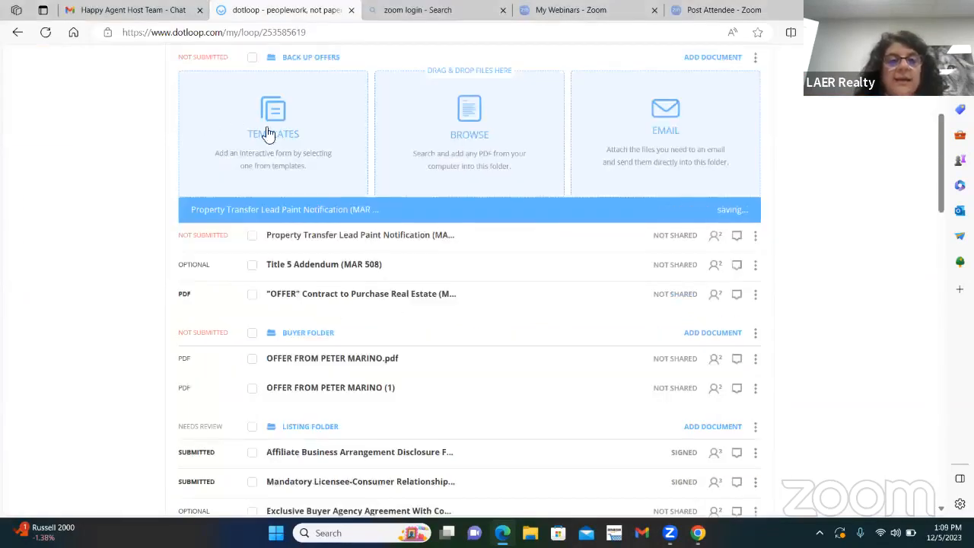
Step: Open the uploaded Property Transfer Lead Paint Notification PDF and examine the disclosure and acknowledgment sections on page 11
{"action": "left_click", "coordinate": [345, 211]}
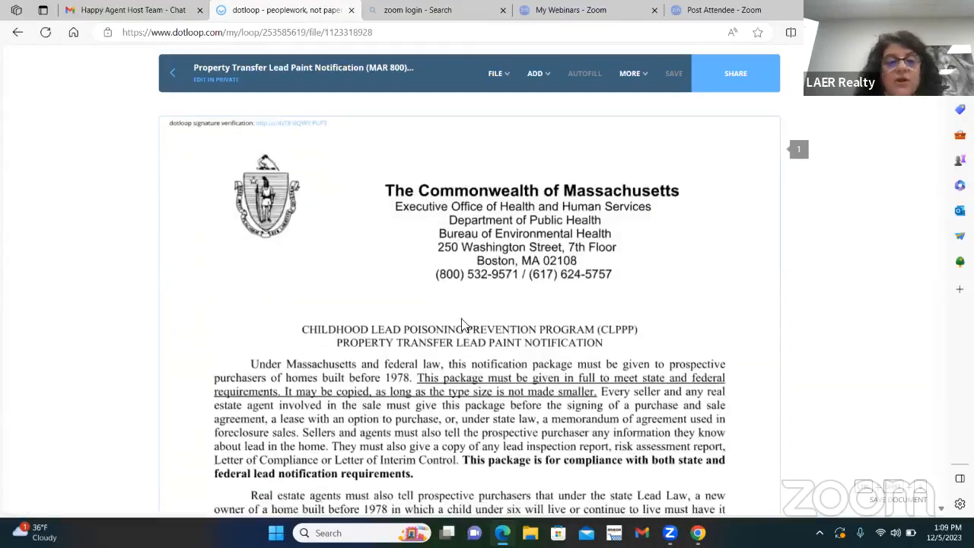
{"action": "scroll", "coordinate": [462, 323], "scroll_direction": "down", "scroll_amount": 20}
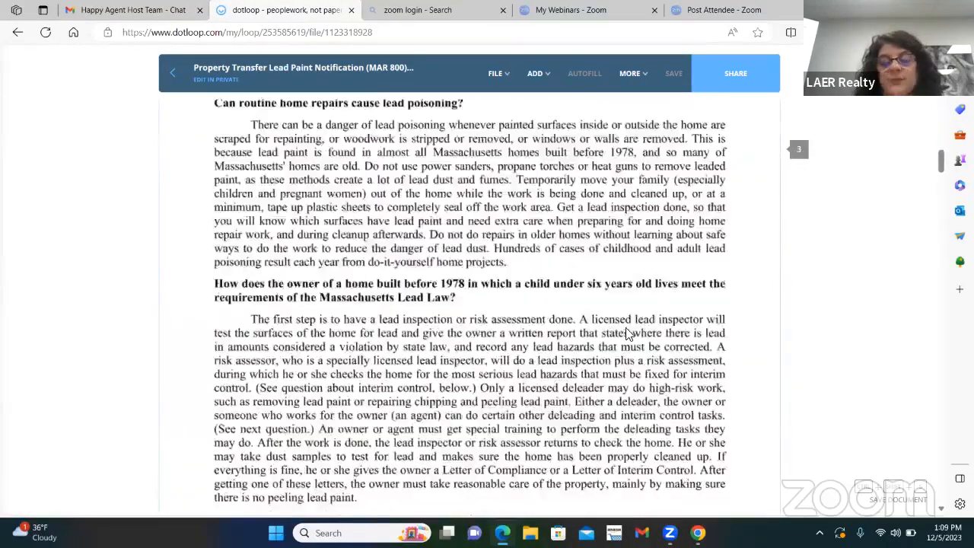
{"action": "scroll", "coordinate": [632, 335], "scroll_direction": "down", "scroll_amount": 20}
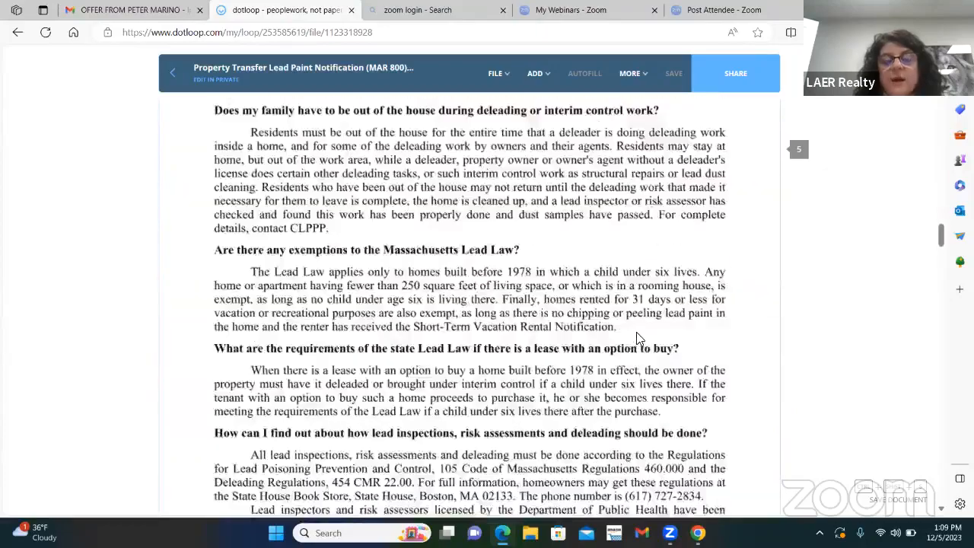
{"action": "scroll", "coordinate": [640, 336], "scroll_direction": "down", "scroll_amount": 20}
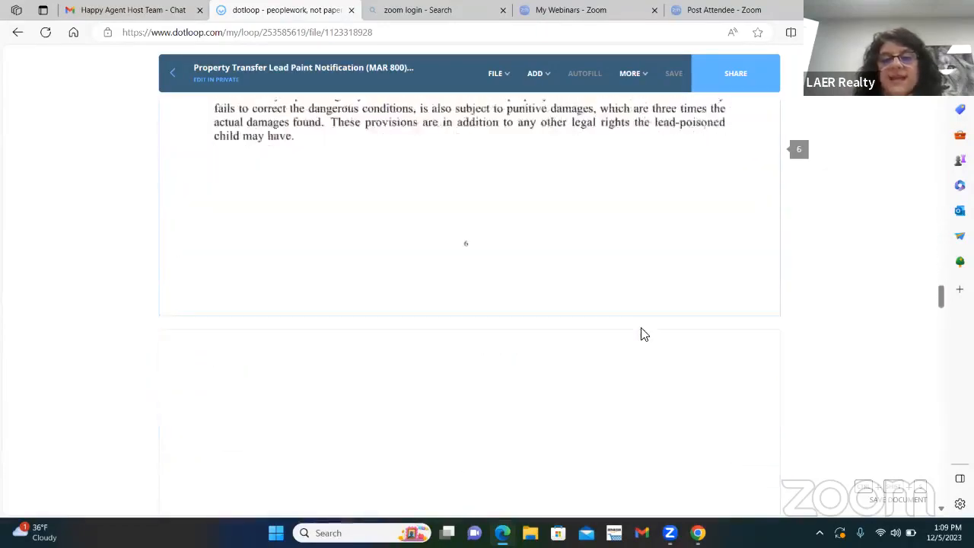
{"action": "scroll", "coordinate": [643, 333], "scroll_direction": "down", "scroll_amount": 20}
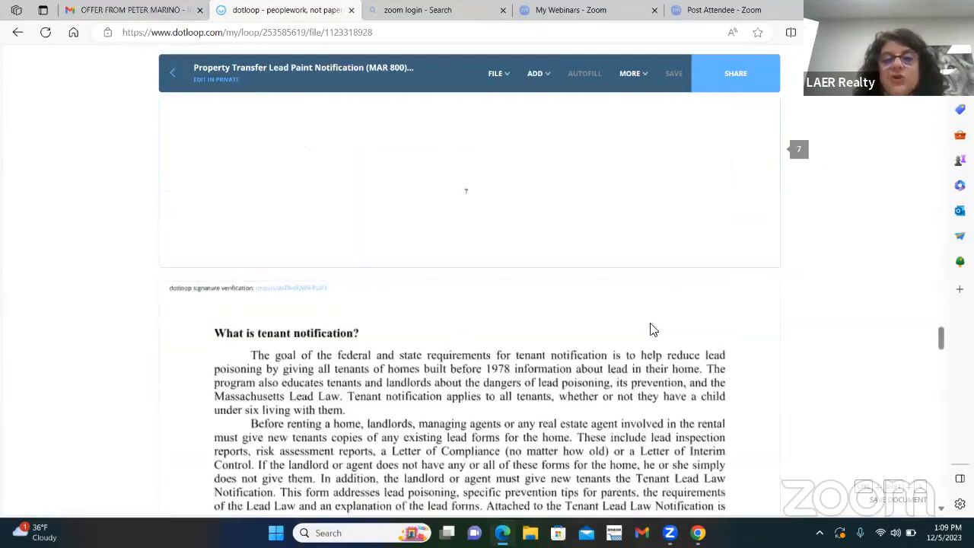
{"action": "scroll", "coordinate": [654, 327], "scroll_direction": "down", "scroll_amount": 20}
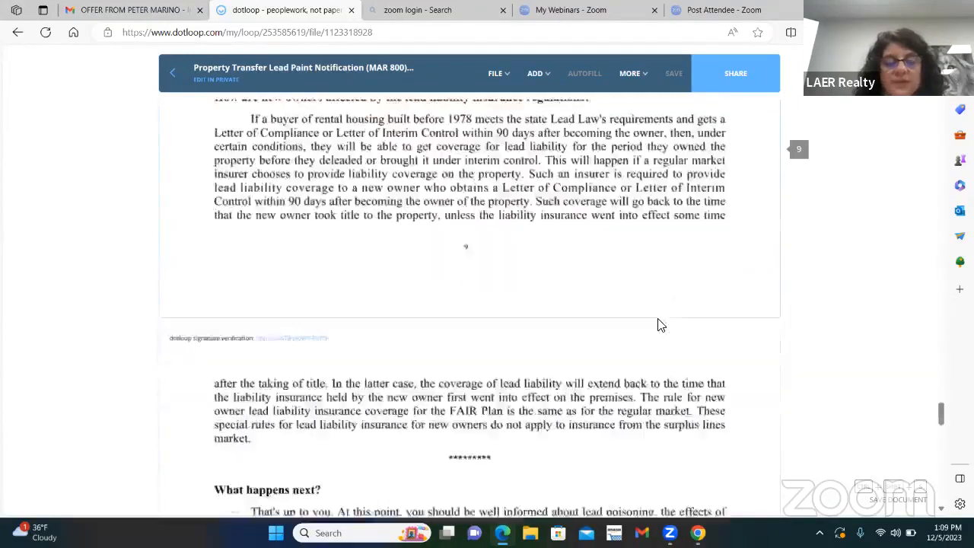
{"action": "scroll", "coordinate": [661, 325], "scroll_direction": "down", "scroll_amount": 20}
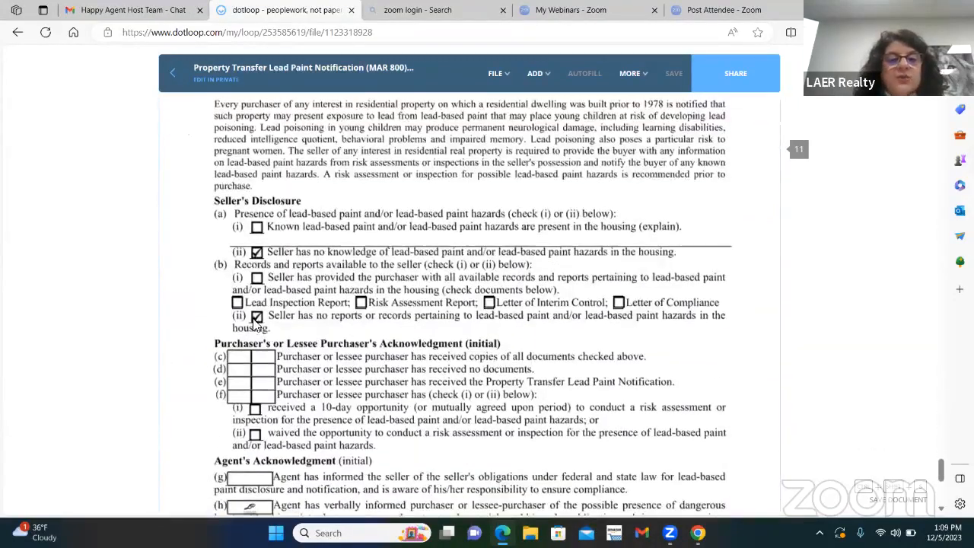
{"action": "scroll", "coordinate": [460, 373], "scroll_direction": "down", "scroll_amount": 3}
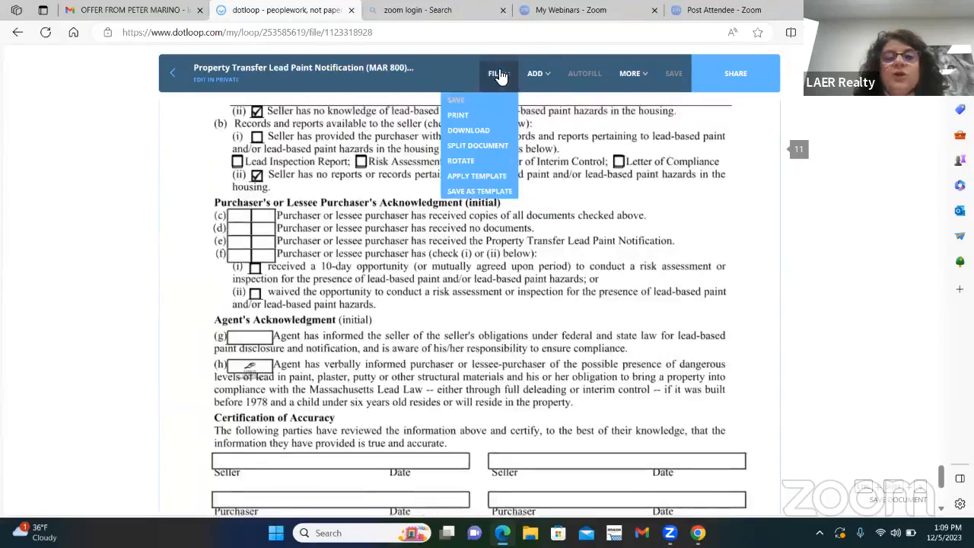
Step: Add an initials field in the first purchaser box at line (d), shrink it to fit, and assign it to the first listed participant
{"action": "left_click", "coordinate": [495, 74]}
{"action": "left_click", "coordinate": [543, 78]}
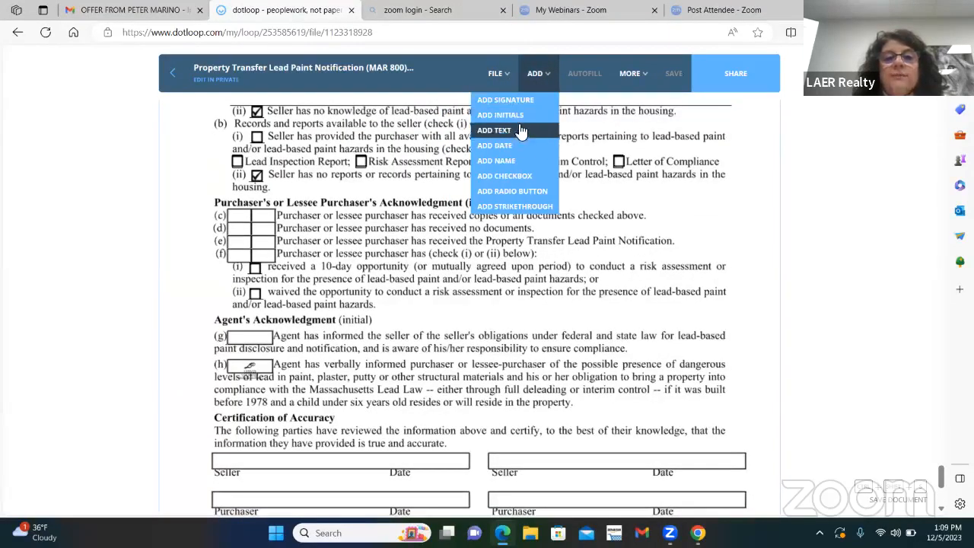
{"action": "left_click", "coordinate": [500, 115]}
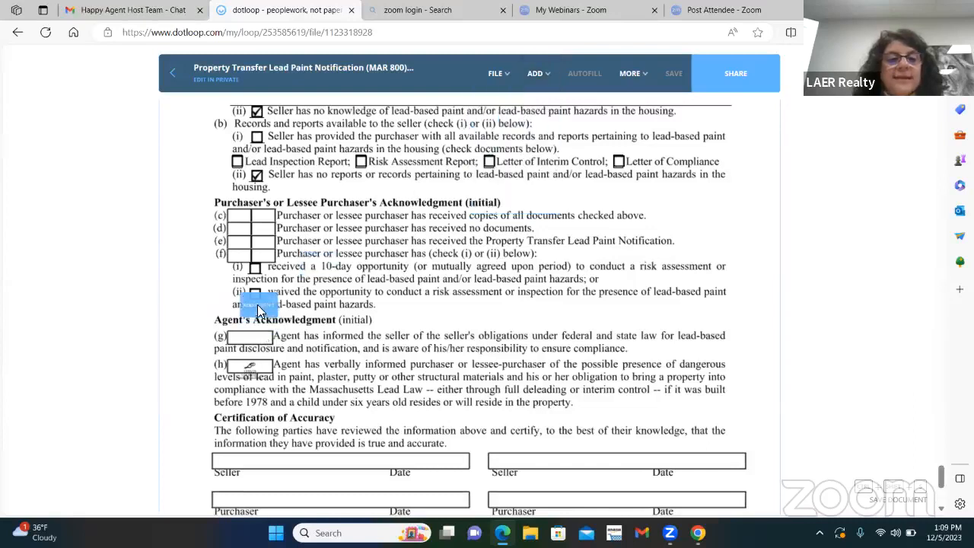
{"action": "left_click", "coordinate": [247, 254]}
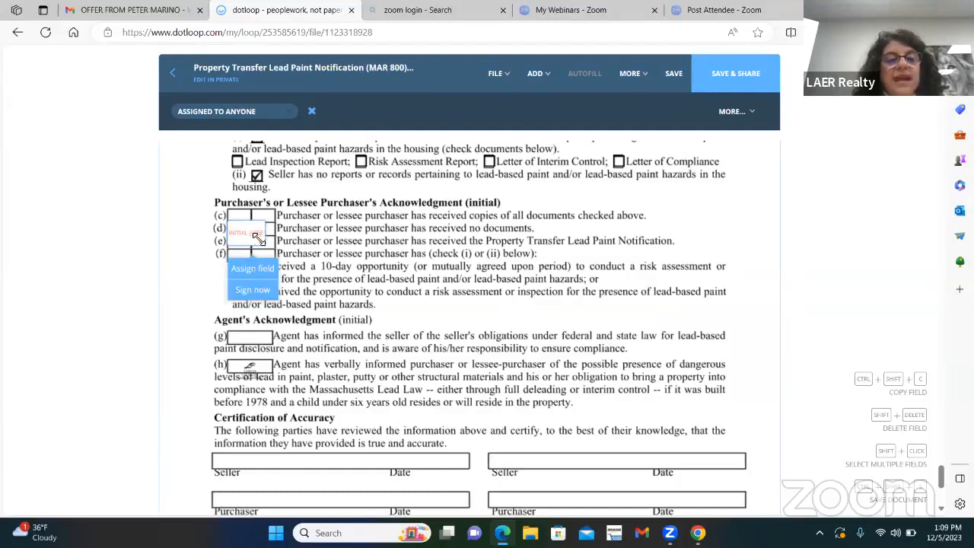
{"action": "left_click_drag", "start_coordinate": [261, 242], "coordinate": [257, 236]}
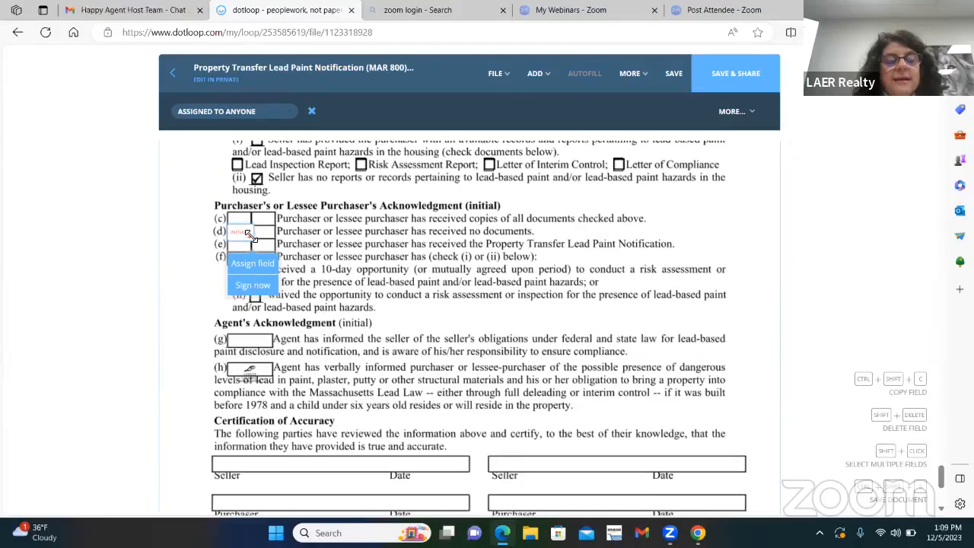
{"action": "left_click", "coordinate": [252, 264]}
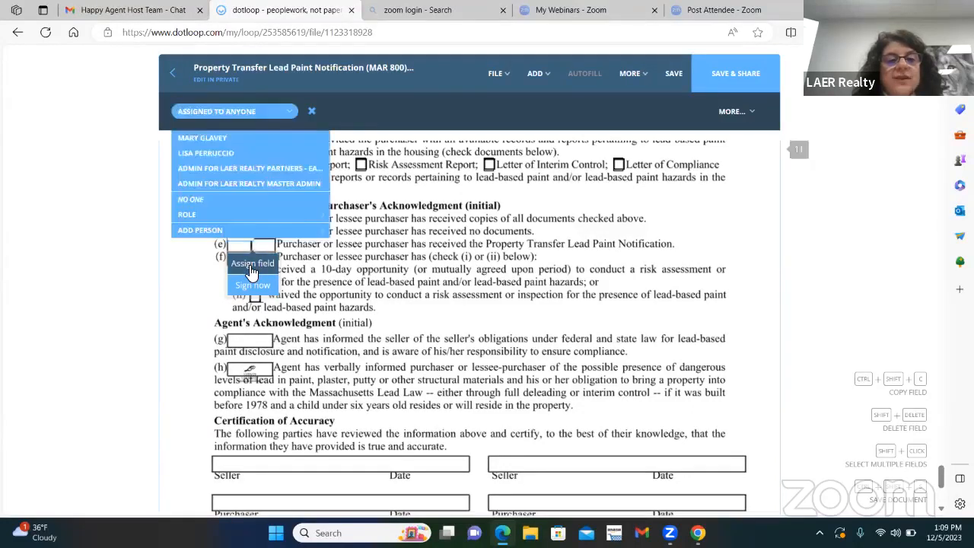
{"action": "left_click", "coordinate": [226, 138]}
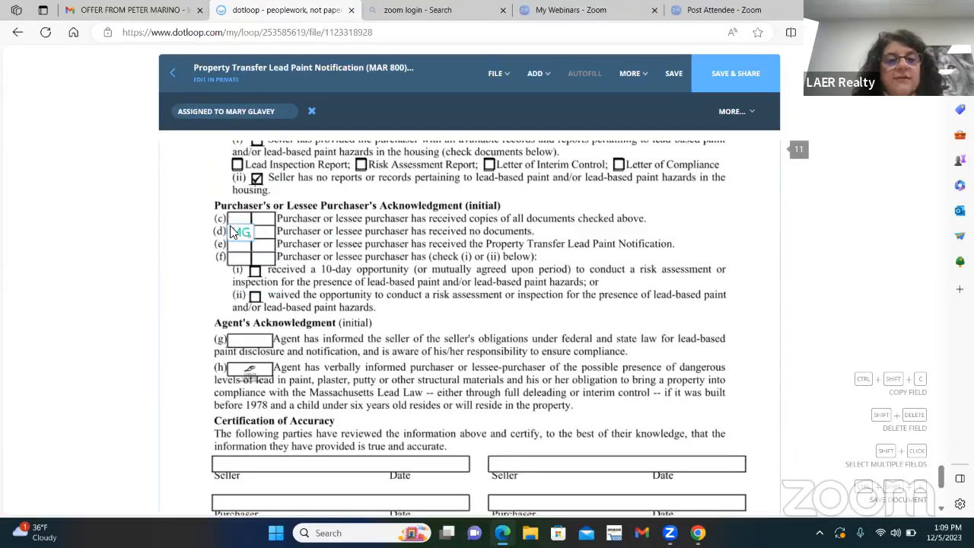
Step: Add an initials field in the first purchaser box at line (e), shrink it to fit, and assign it to the same participant
{"action": "left_click", "coordinate": [535, 74]}
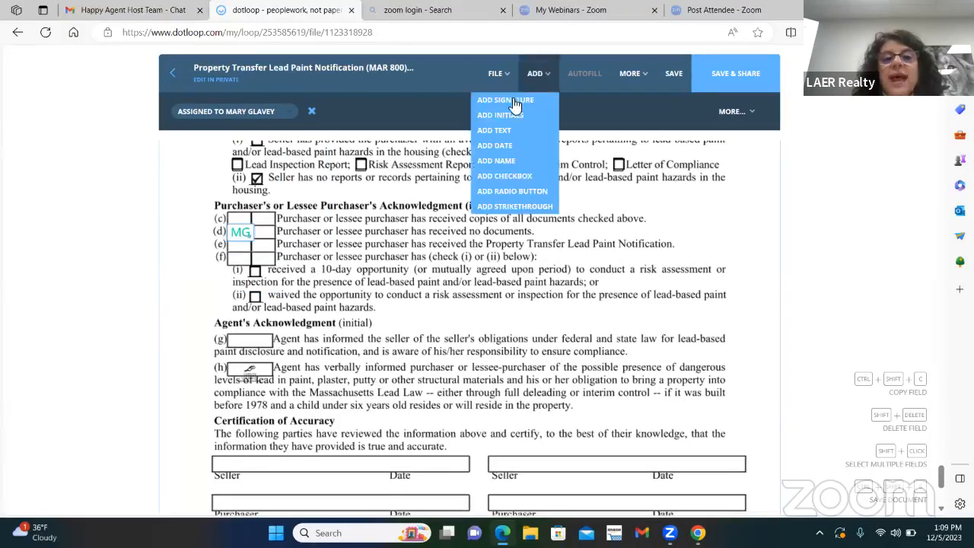
{"action": "left_click", "coordinate": [500, 115]}
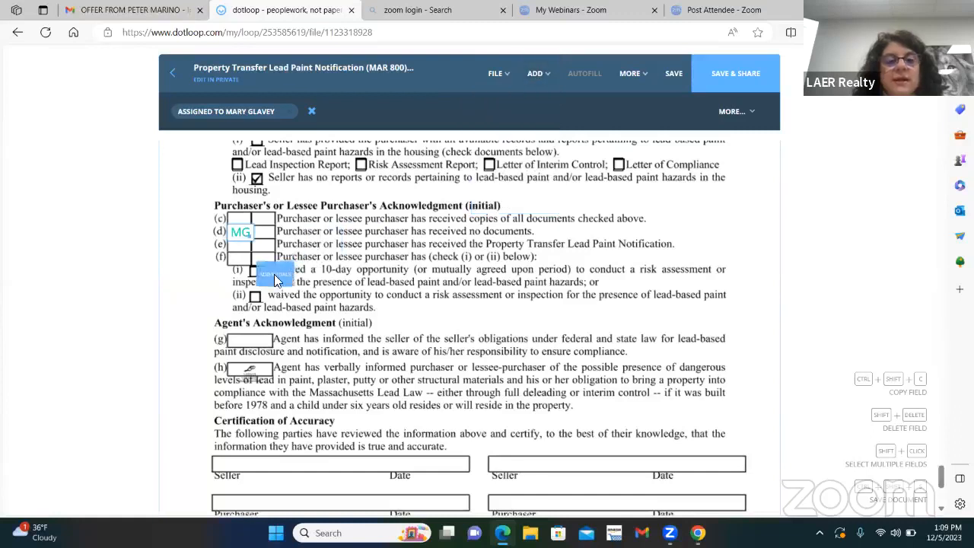
{"action": "left_click", "coordinate": [259, 252]}
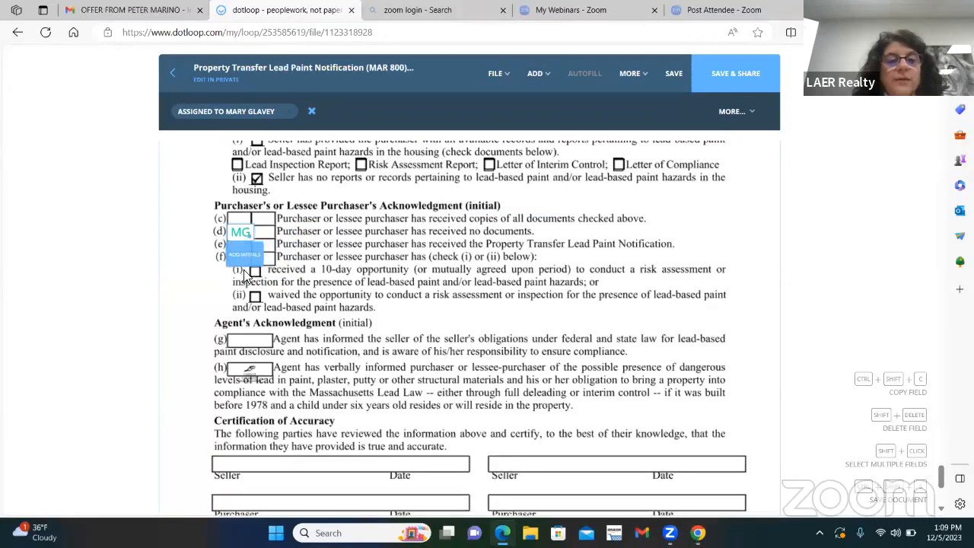
{"action": "left_click", "coordinate": [247, 272]}
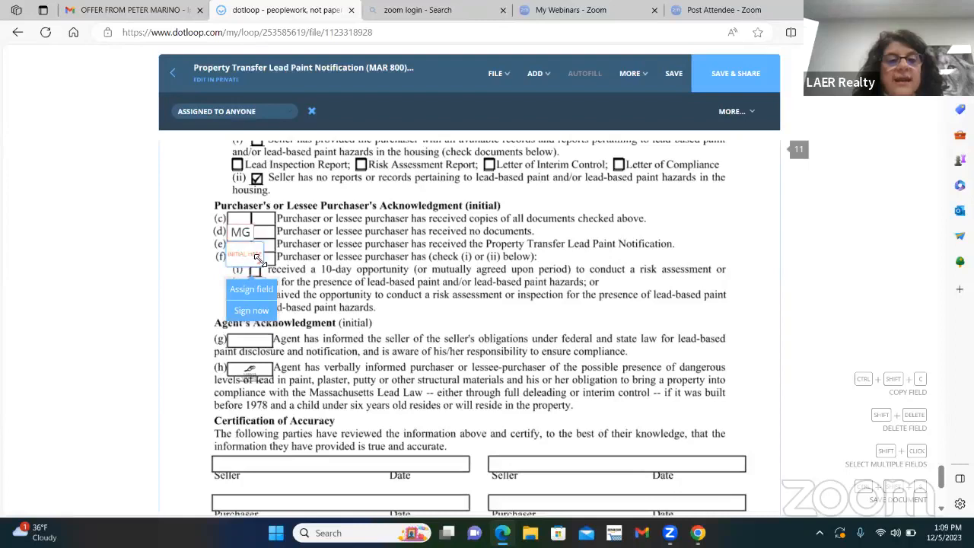
{"action": "left_click_drag", "start_coordinate": [258, 259], "coordinate": [245, 249]}
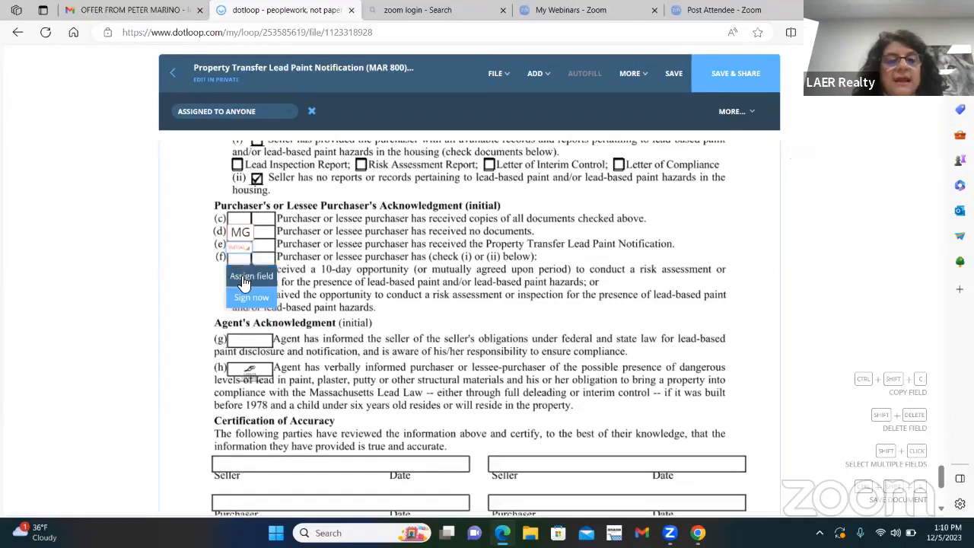
{"action": "left_click", "coordinate": [245, 276]}
{"action": "left_click", "coordinate": [202, 138]}
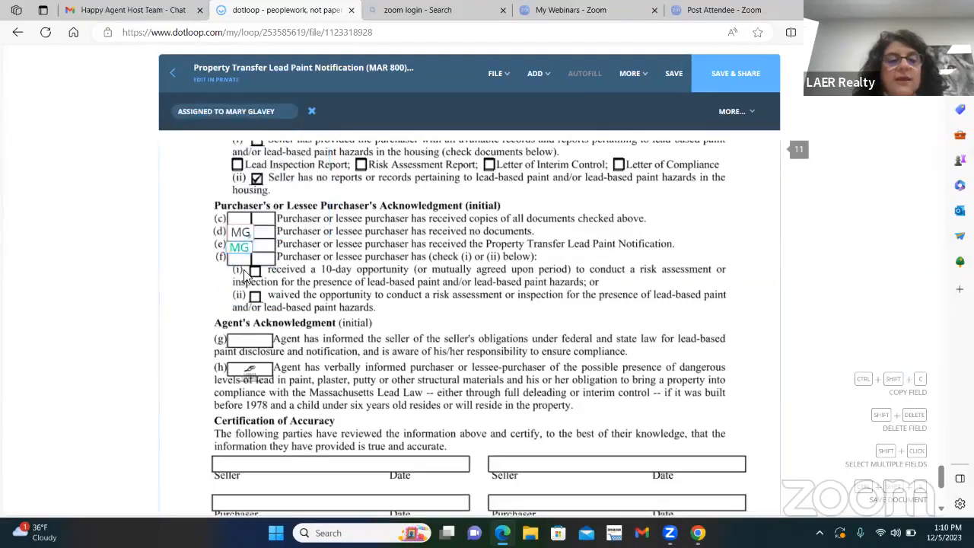
Step: Add an initials field in the first purchaser box at line (f), shrink it to fit, and assign it to the buyer
{"action": "mouse_move", "coordinate": [540, 82]}
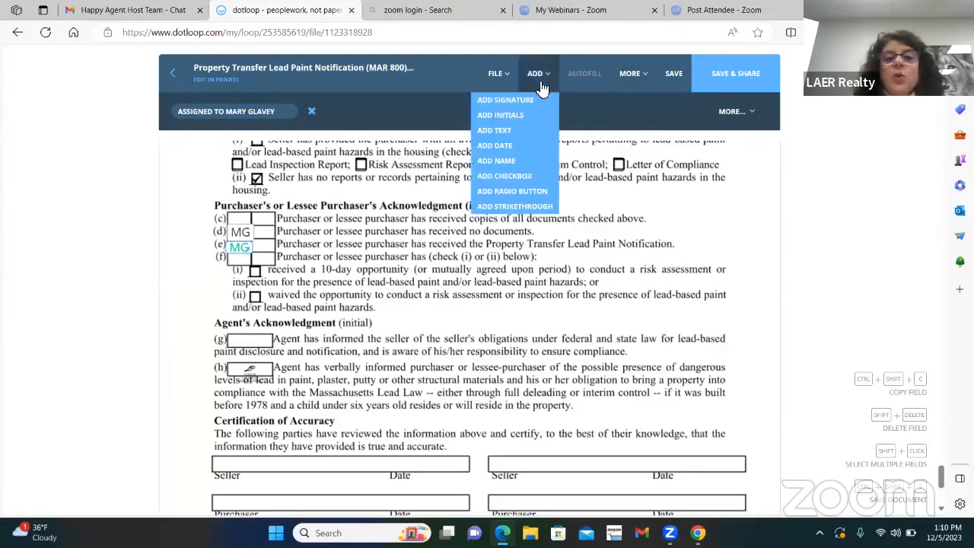
{"action": "left_click", "coordinate": [502, 121]}
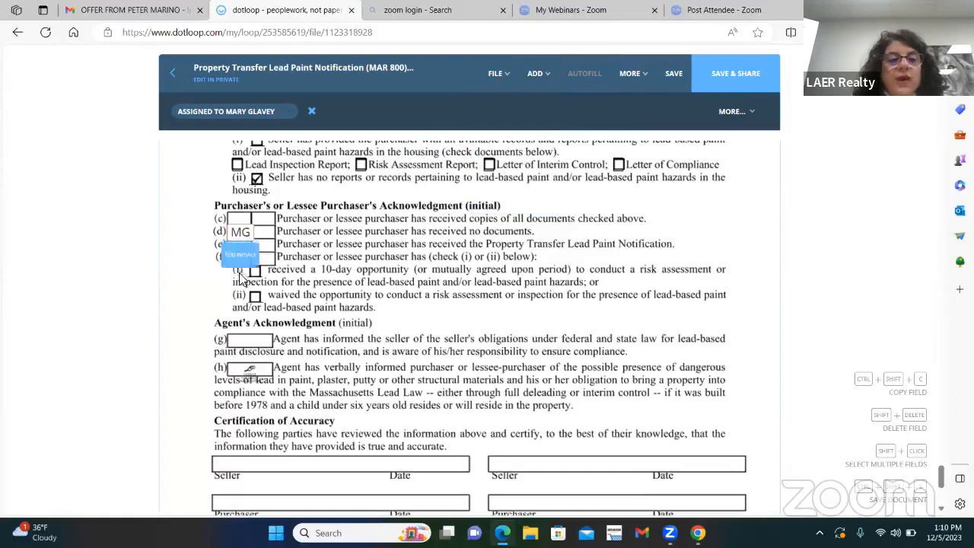
{"action": "left_click", "coordinate": [243, 287]}
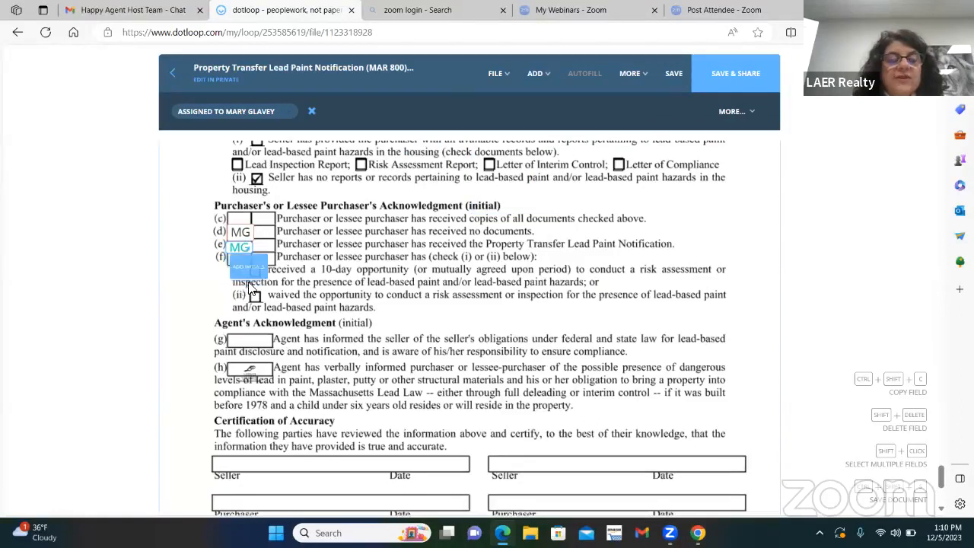
{"action": "left_click", "coordinate": [260, 282]}
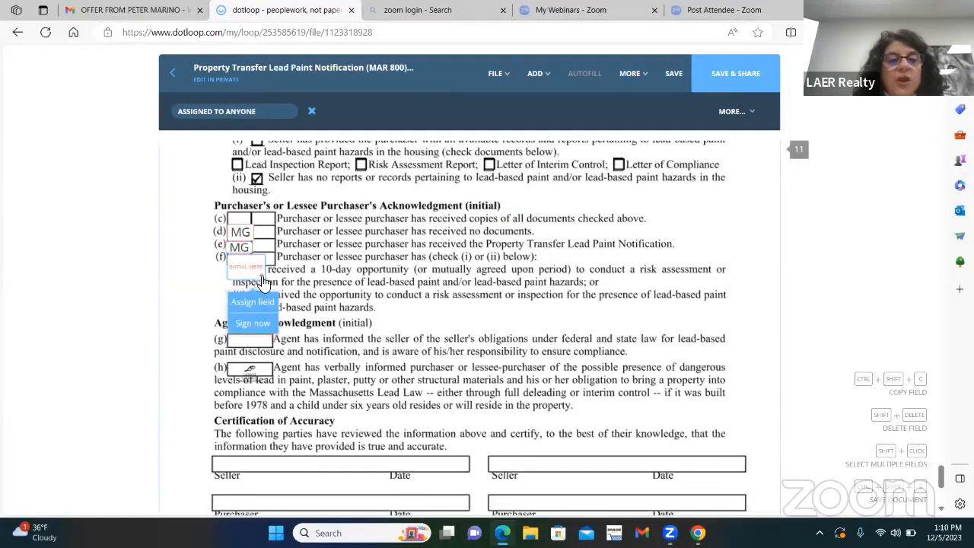
{"action": "left_click_drag", "start_coordinate": [259, 276], "coordinate": [248, 263]}
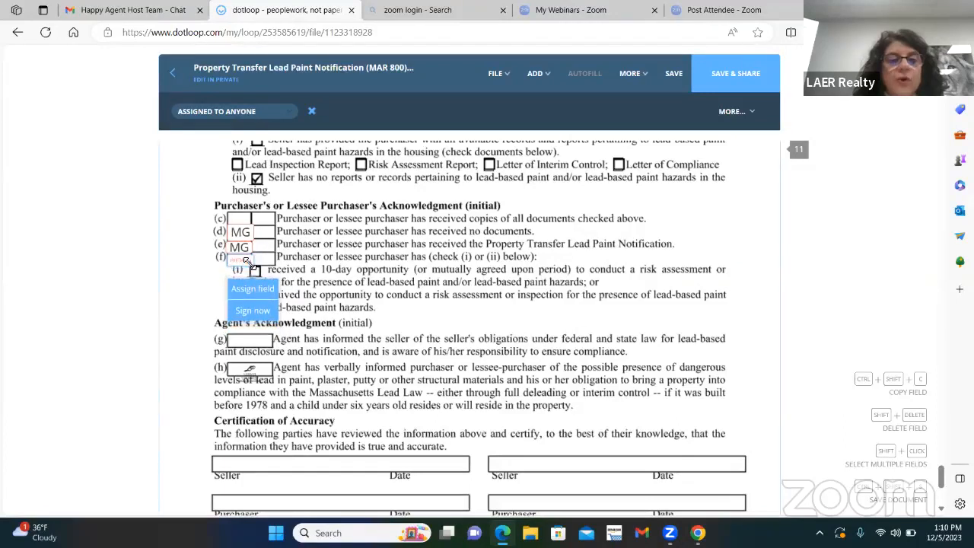
{"action": "left_click", "coordinate": [252, 289]}
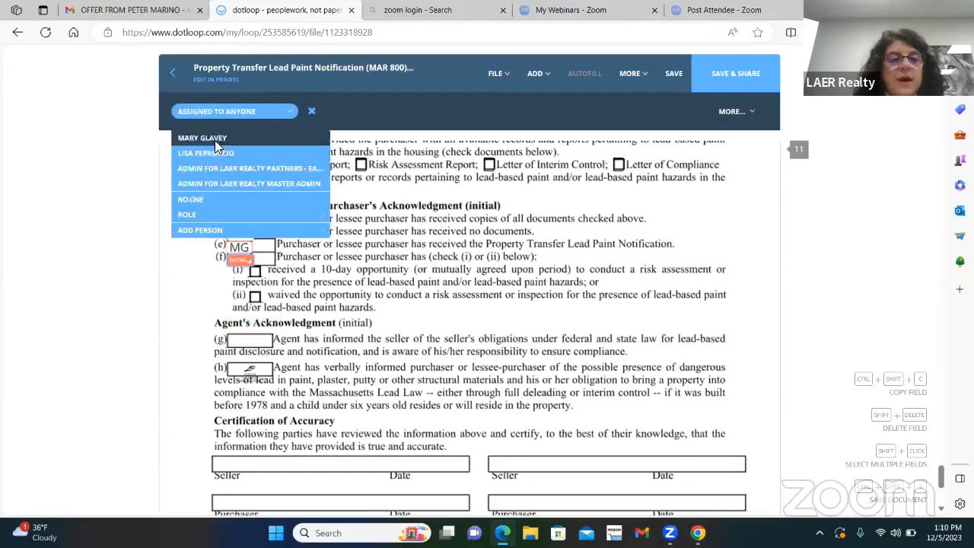
{"action": "left_click", "coordinate": [214, 140]}
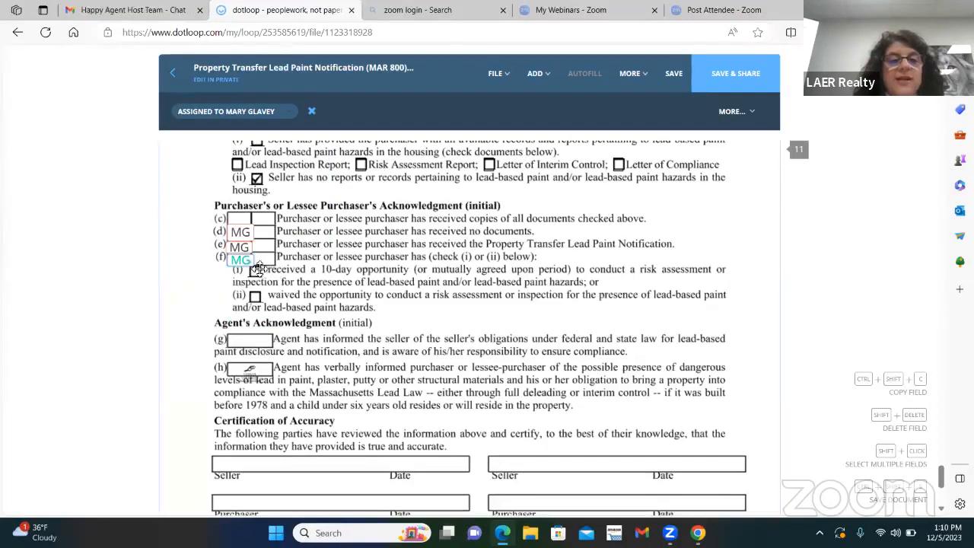
Step: Add a checkbox over the box at (f)(i), the 10-day risk assessment opportunity, and tick it
{"action": "mouse_move", "coordinate": [541, 77]}
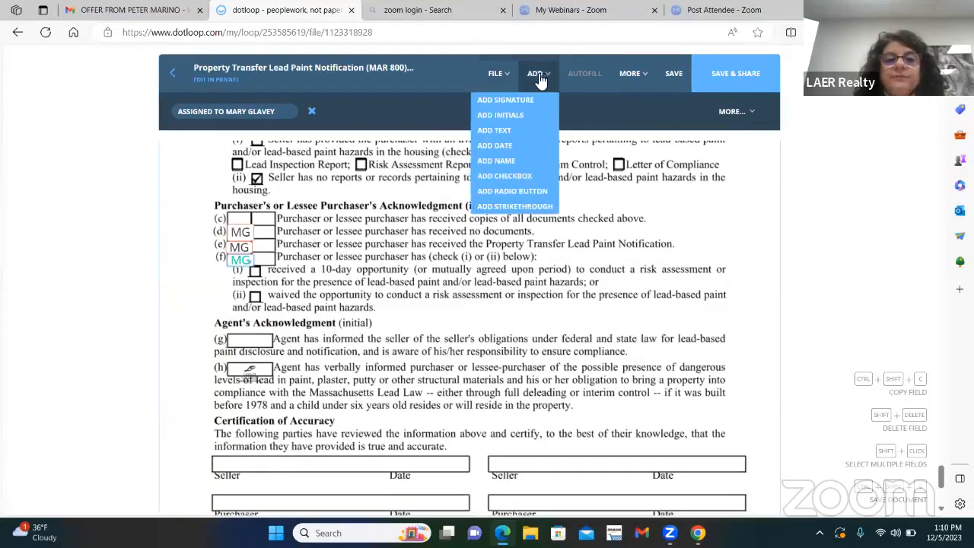
{"action": "left_click", "coordinate": [504, 175]}
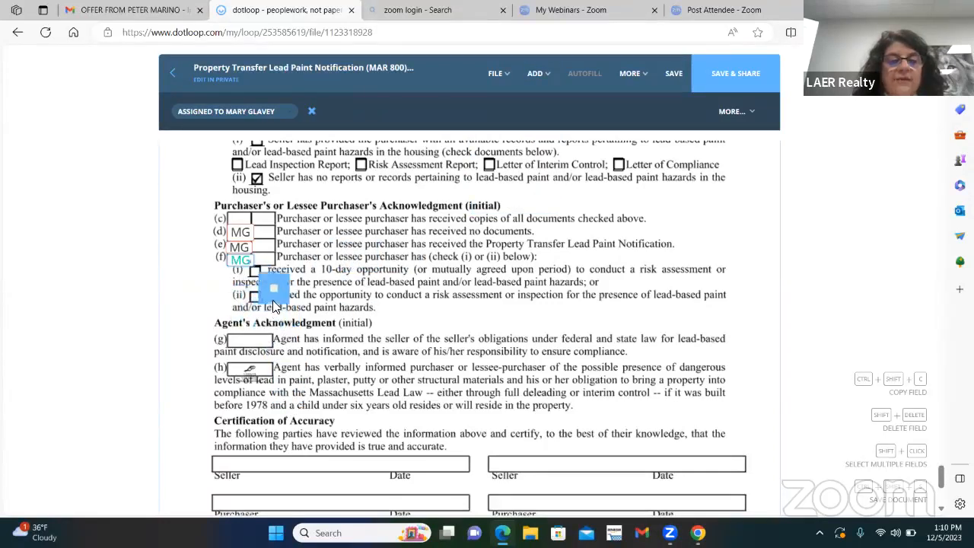
{"action": "left_click", "coordinate": [258, 272]}
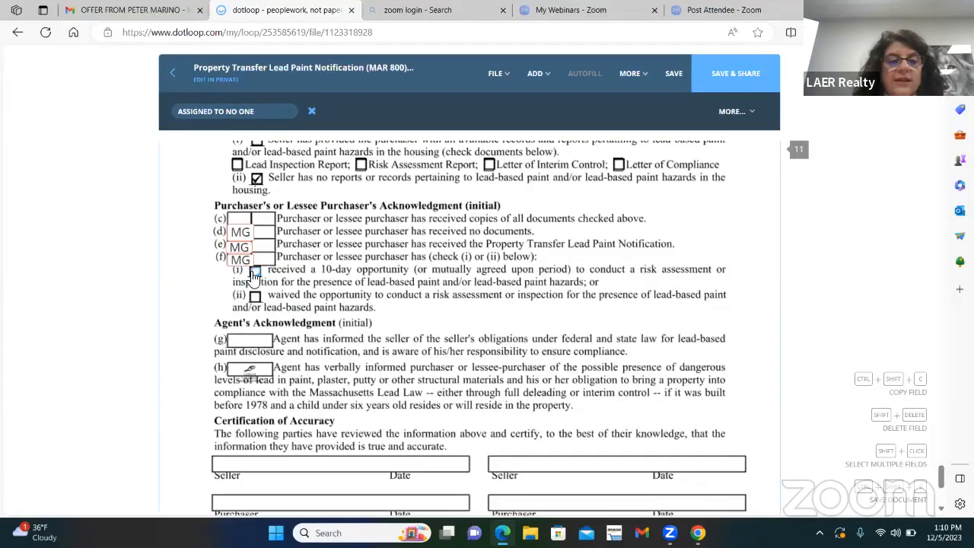
{"action": "left_click", "coordinate": [255, 272]}
Step: Add a signature field on the first Purchaser line under Certification of Accuracy and assign it to the buyer
{"action": "scroll", "coordinate": [268, 278], "scroll_direction": "down", "scroll_amount": 1}
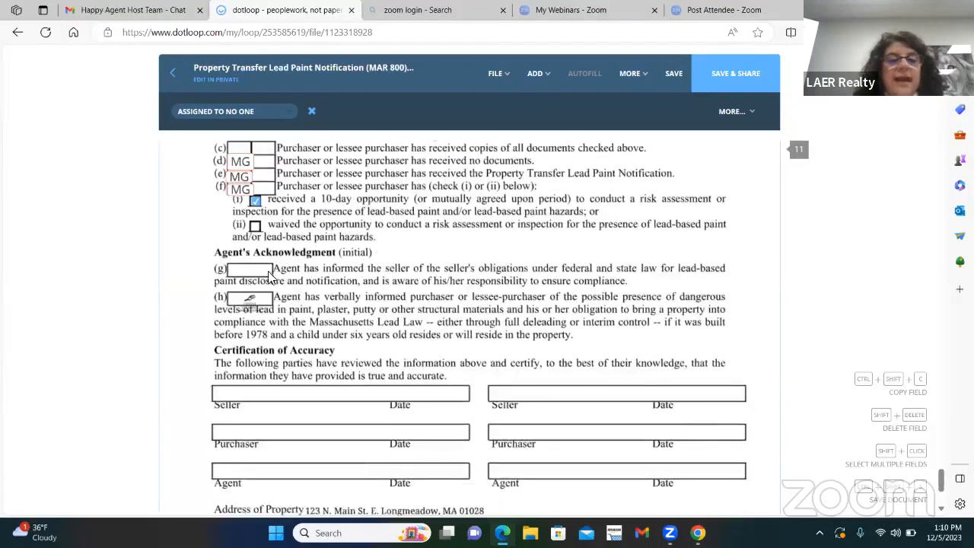
{"action": "scroll", "coordinate": [268, 278], "scroll_direction": "up", "scroll_amount": 1}
{"action": "scroll", "coordinate": [388, 319], "scroll_direction": "down", "scroll_amount": 2}
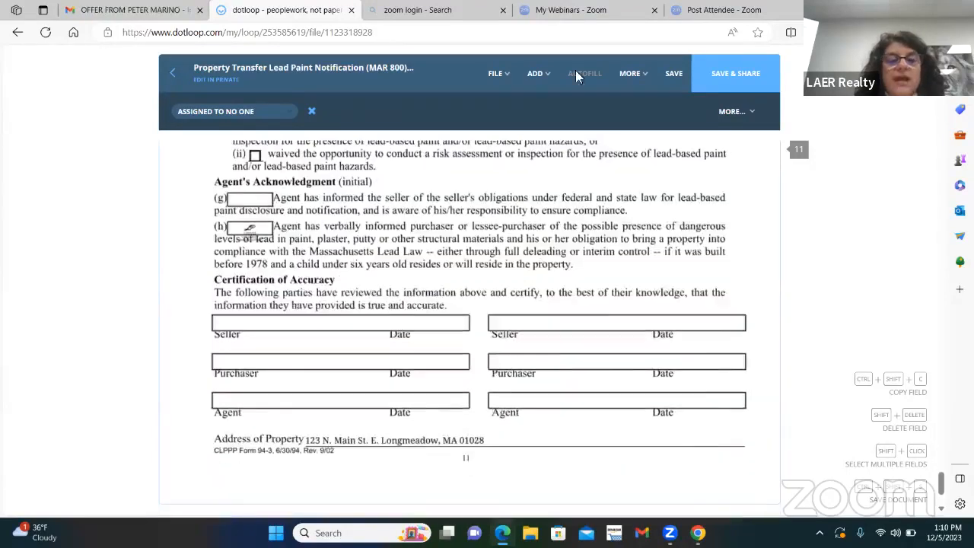
{"action": "mouse_move", "coordinate": [505, 76]}
{"action": "left_click", "coordinate": [511, 102]}
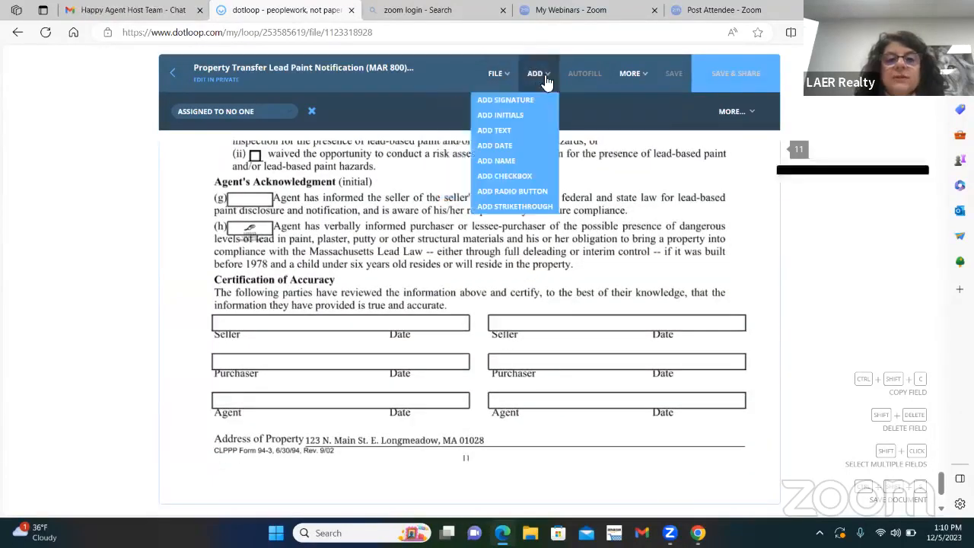
{"action": "left_click", "coordinate": [505, 100]}
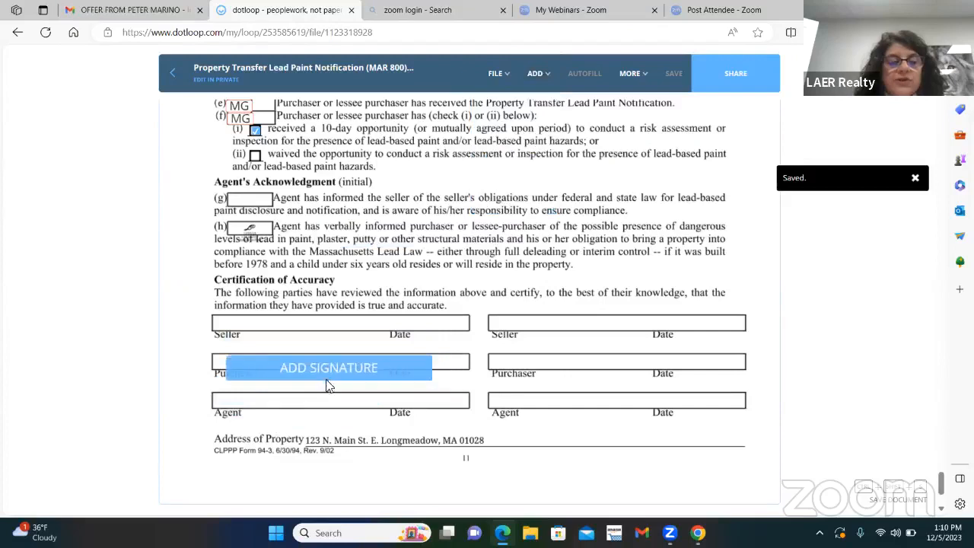
{"action": "left_click", "coordinate": [305, 379]}
{"action": "left_click", "coordinate": [305, 395]}
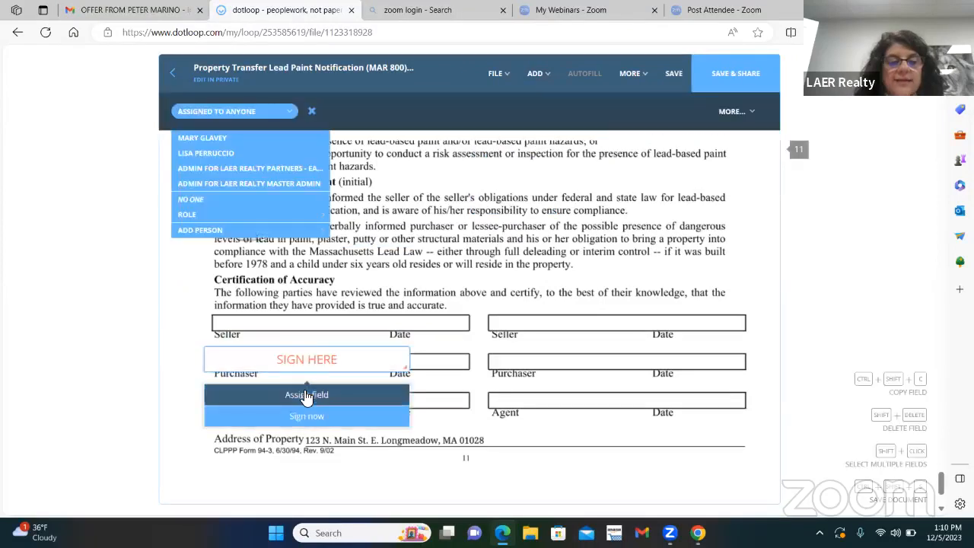
{"action": "left_click", "coordinate": [224, 137]}
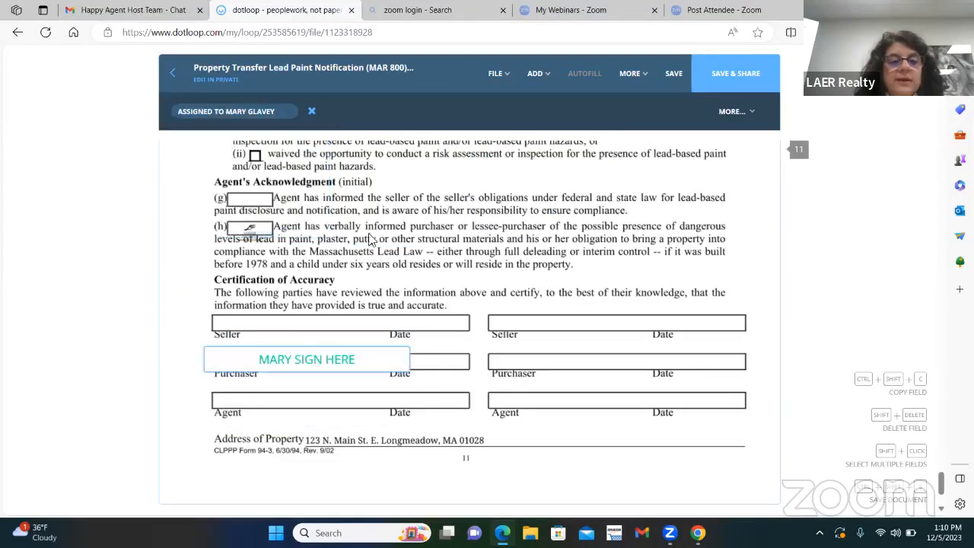
Step: Save and share the lead paint notification with the buyer with Can Sign access, and return to the loop
{"action": "left_click", "coordinate": [734, 74]}
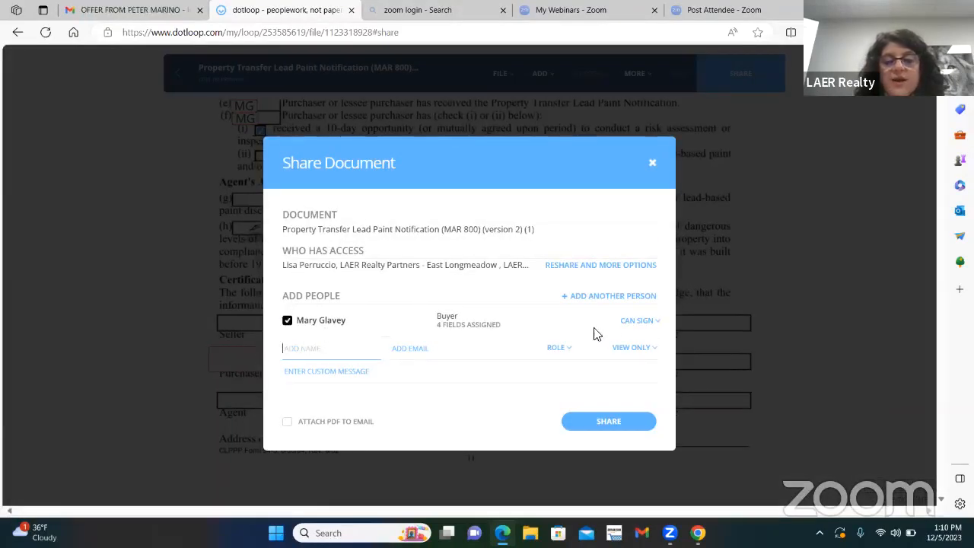
{"action": "left_click", "coordinate": [599, 427]}
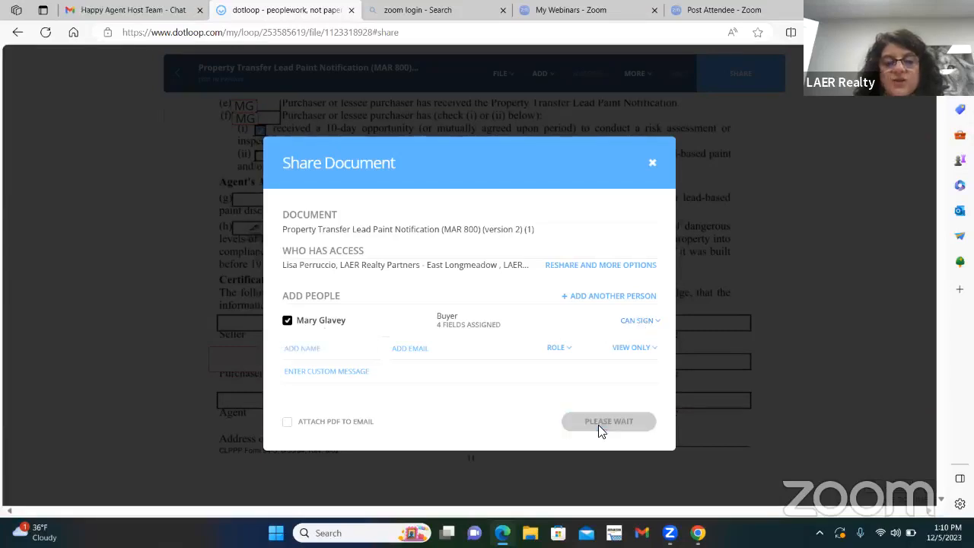
{"action": "left_click", "coordinate": [613, 398]}
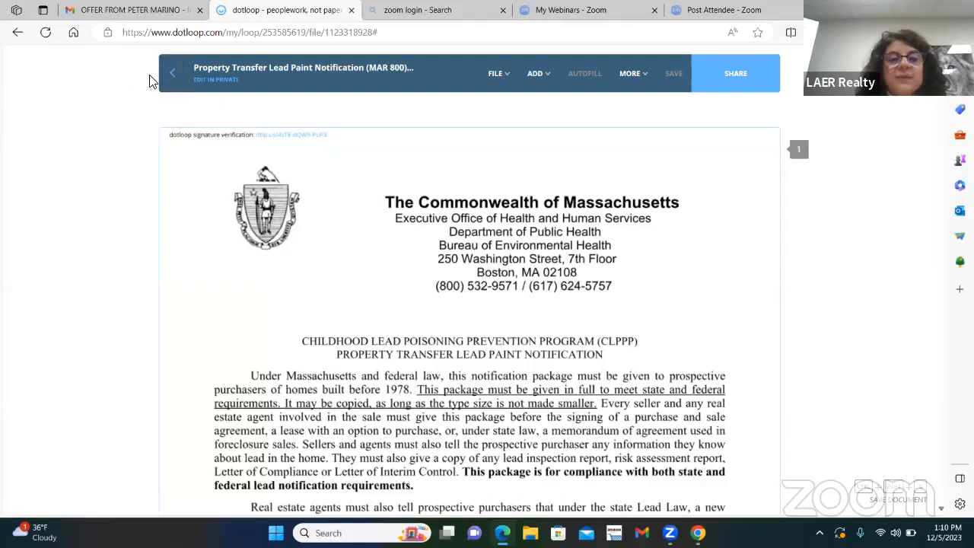
{"action": "left_click", "coordinate": [173, 77]}
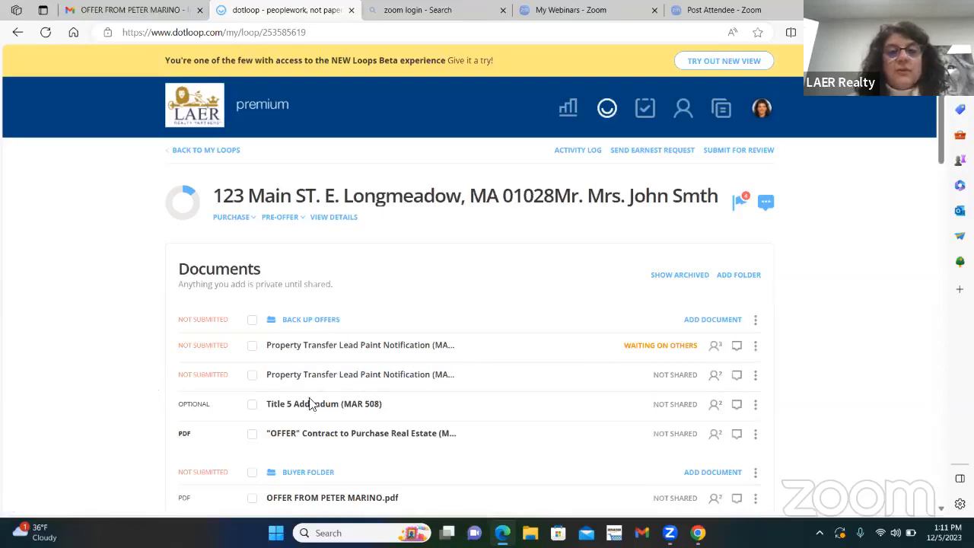
Step: Review the loop's document folders, read the existing note to the buyer in the compliance review notes, and close them
{"action": "scroll", "coordinate": [515, 297], "scroll_direction": "down", "scroll_amount": 3}
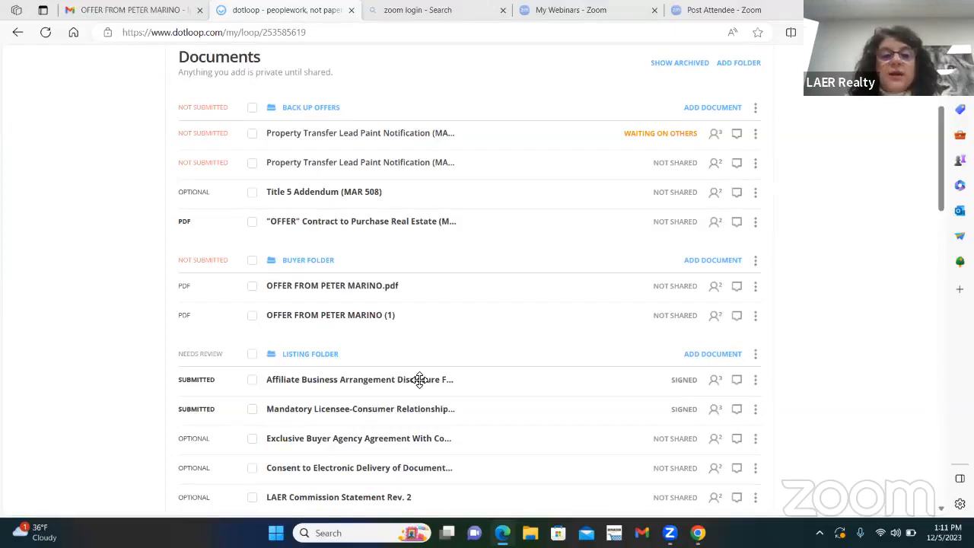
{"action": "scroll", "coordinate": [468, 517], "scroll_direction": "up", "scroll_amount": 4}
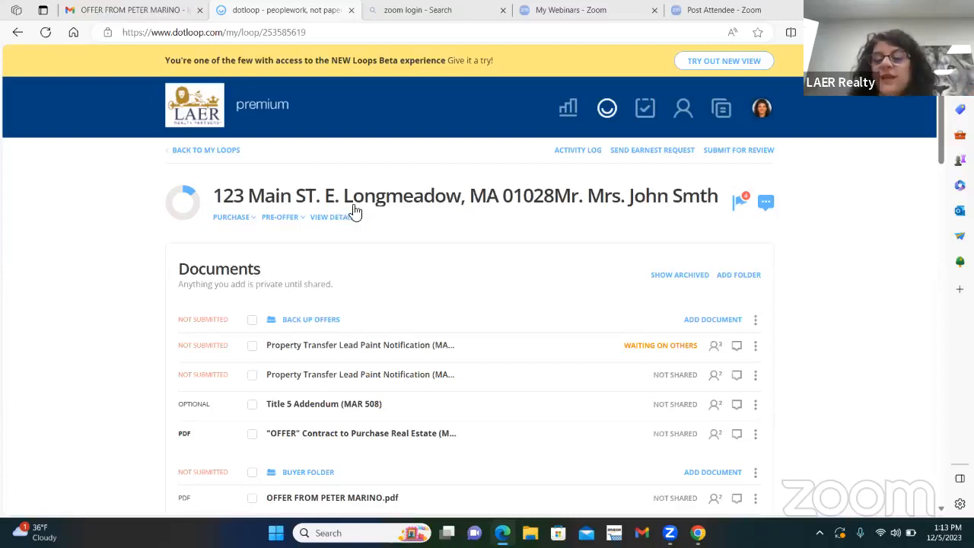
{"action": "left_click", "coordinate": [767, 204]}
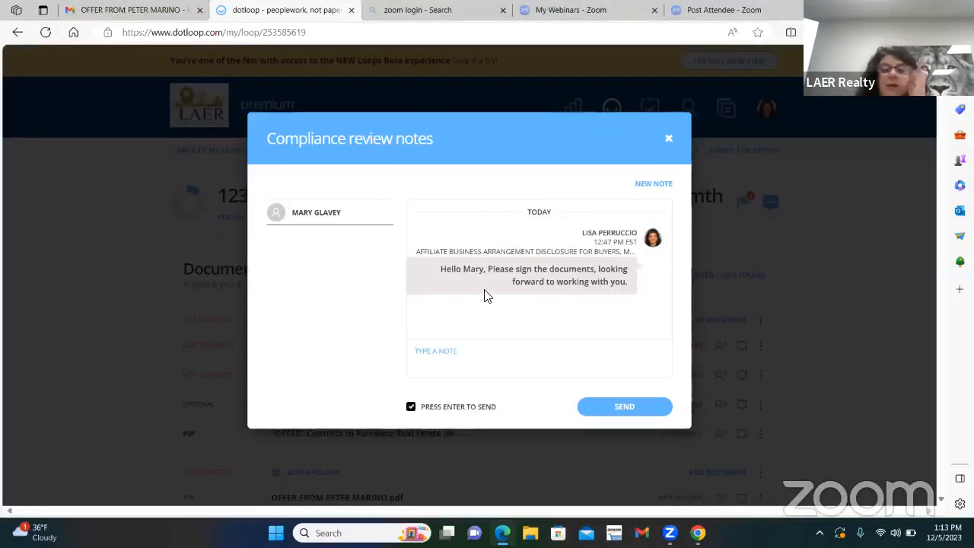
{"action": "left_click", "coordinate": [668, 138]}
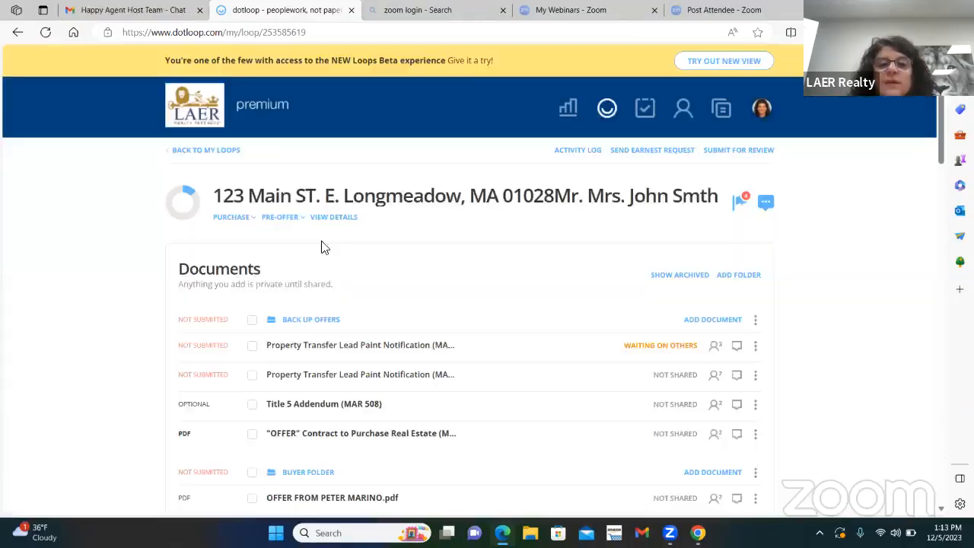
Step: Add a person to the loop with the other agent's full name and e-mail, and the role Listing Agent
{"action": "scroll", "coordinate": [537, 289], "scroll_direction": "down", "scroll_amount": 10}
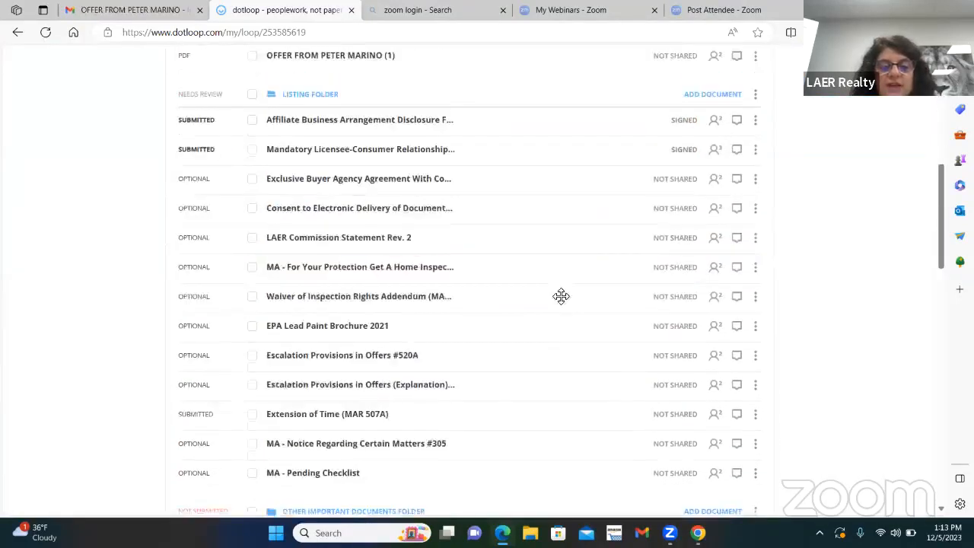
{"action": "scroll", "coordinate": [565, 300], "scroll_direction": "down", "scroll_amount": 2}
{"action": "left_click", "coordinate": [713, 266]}
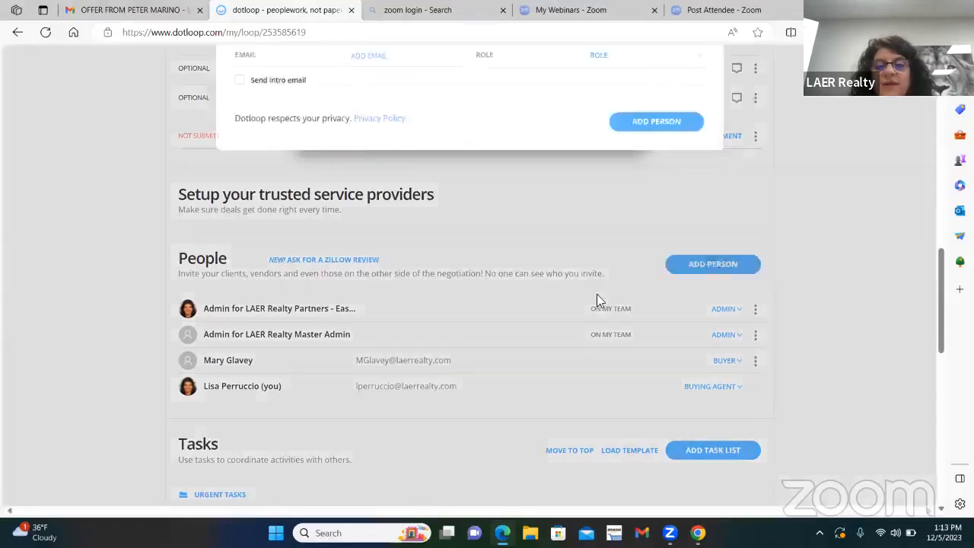
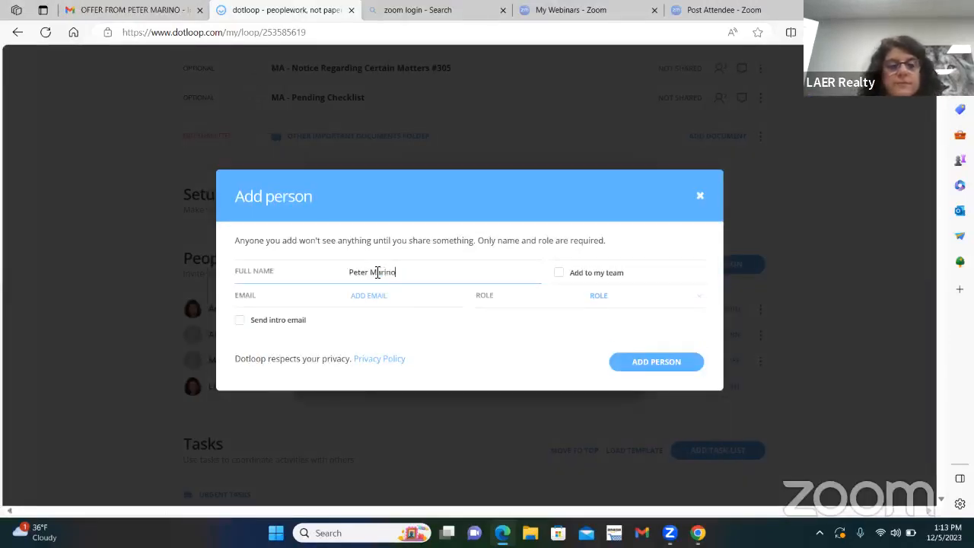
{"action": "left_click", "coordinate": [374, 292]}
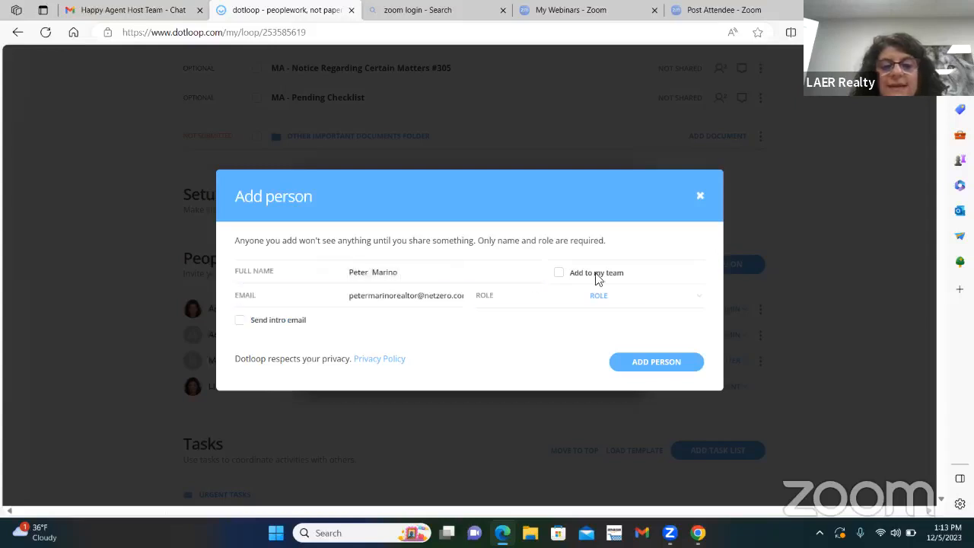
{"action": "left_click", "coordinate": [685, 301]}
{"action": "left_click", "coordinate": [630, 348]}
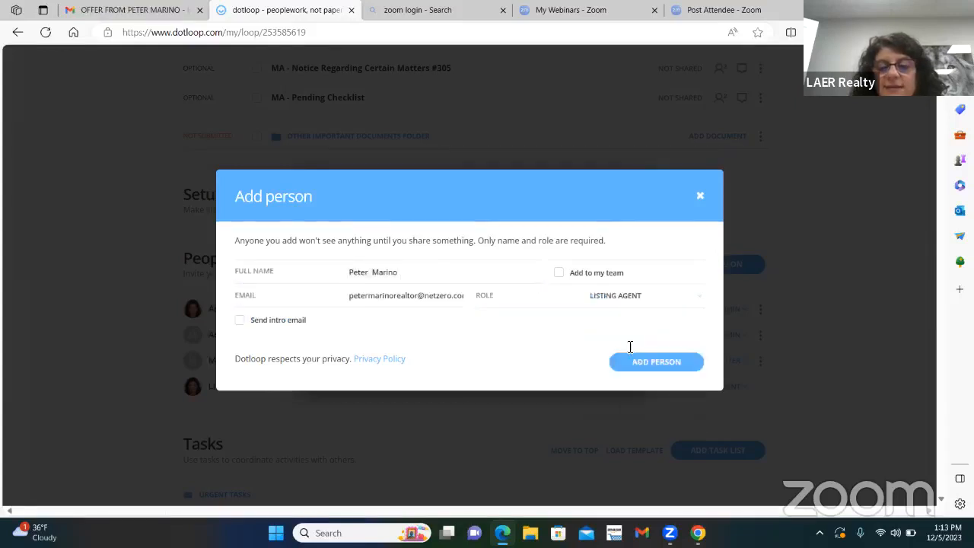
{"action": "left_click", "coordinate": [654, 449]}
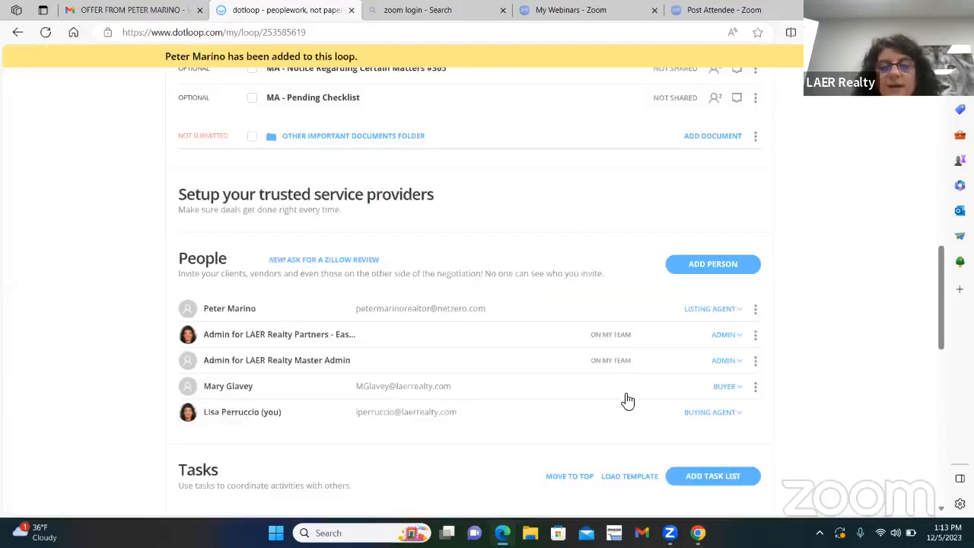
Step: Send the listing agent a compliance review note greeting them by first name, followed by "please have seller sign extension"
{"action": "scroll", "coordinate": [611, 370], "scroll_direction": "up", "scroll_amount": 10}
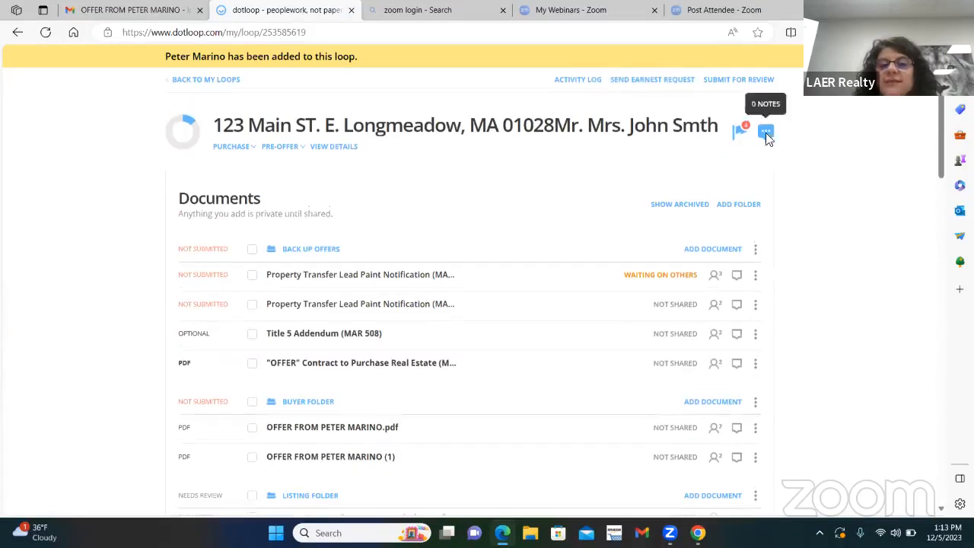
{"action": "left_click", "coordinate": [766, 129]}
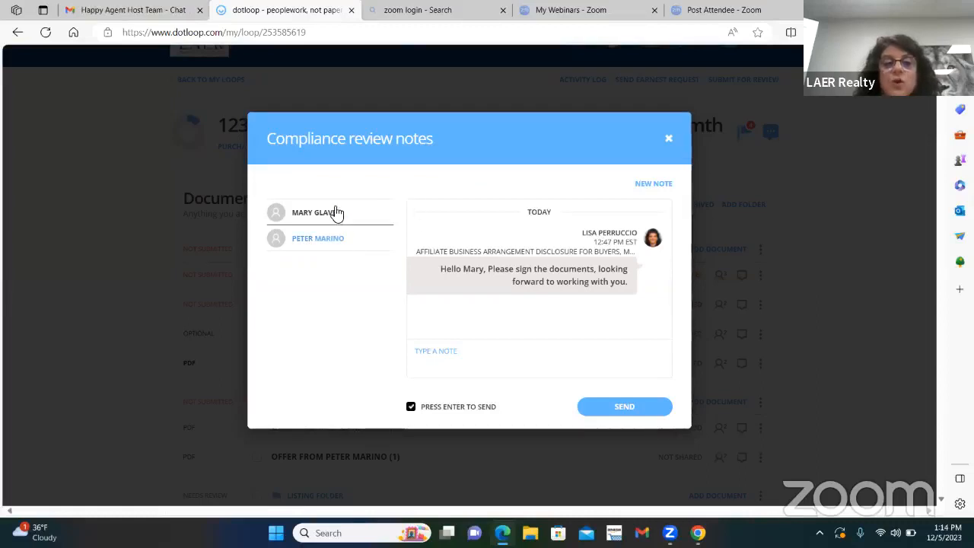
{"action": "left_click", "coordinate": [321, 238]}
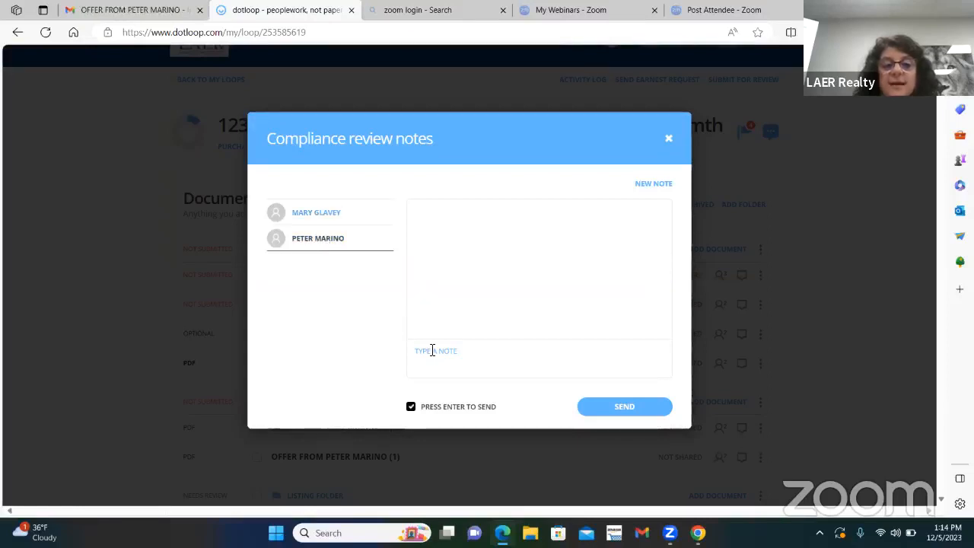
{"action": "type", "text": "Hel"}
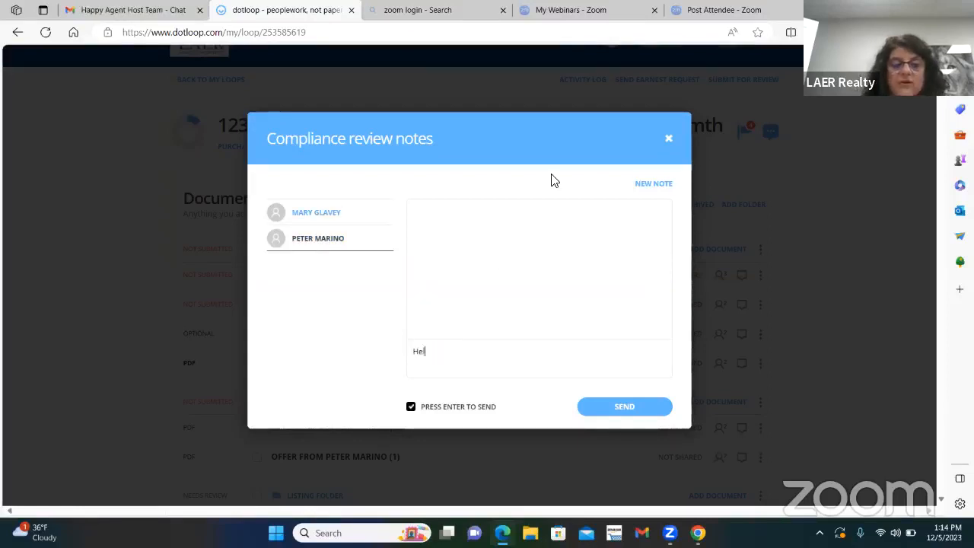
{"action": "type", "text": "lo Peter"}
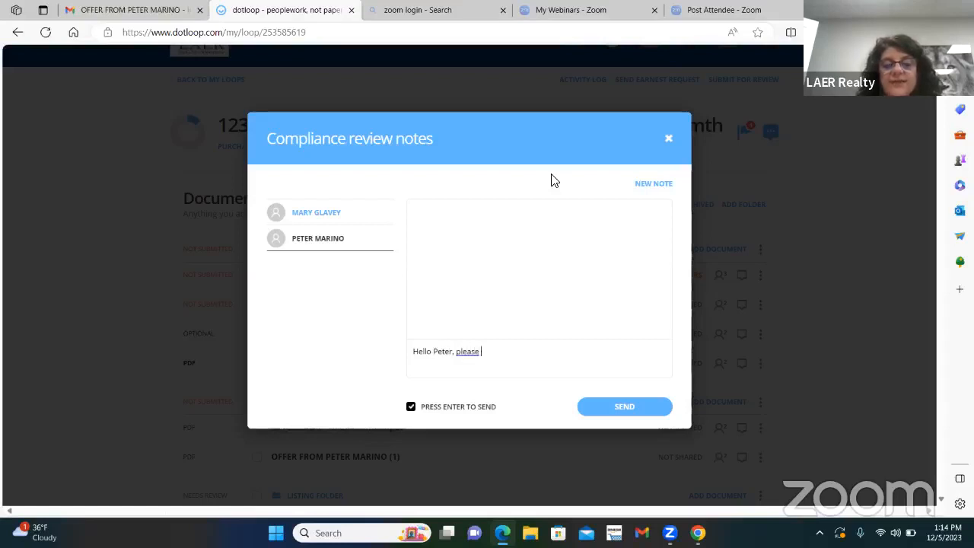
{"action": "type", "text": ", please "}
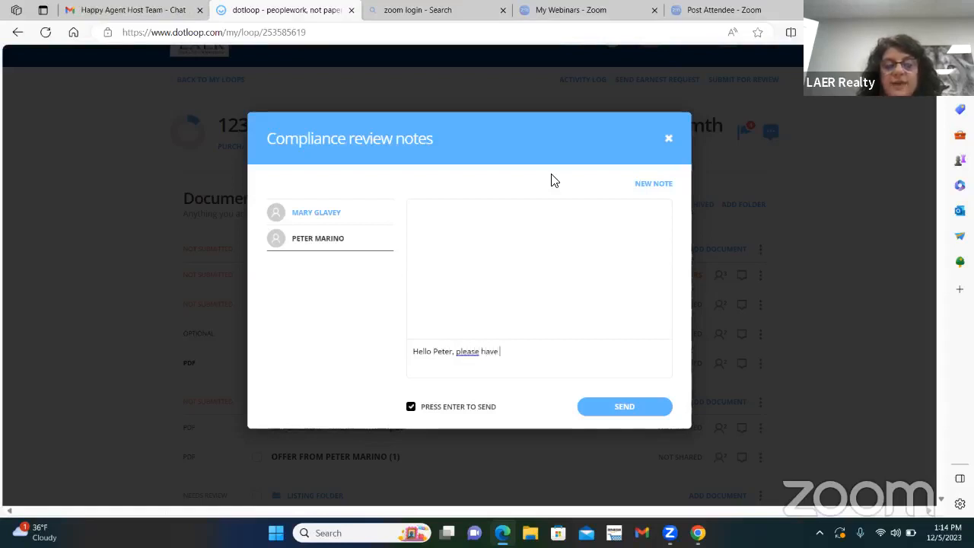
{"action": "type", "text": "have seller sign"}
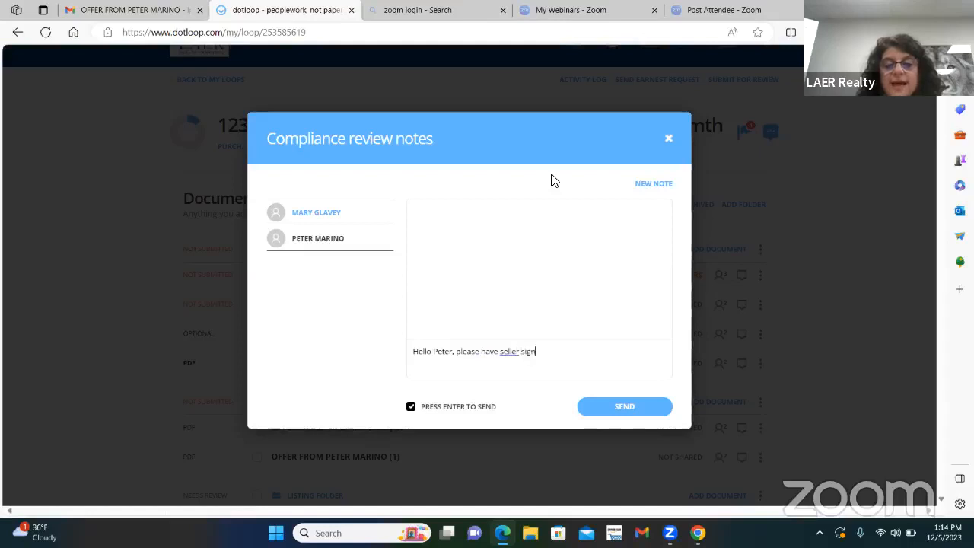
{"action": "type", "text": " extension"}
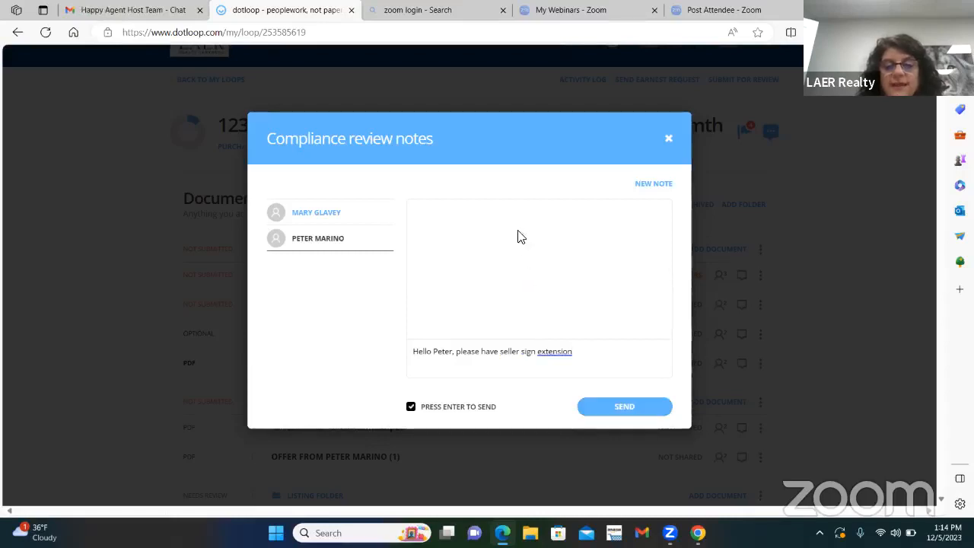
{"action": "left_click", "coordinate": [632, 409]}
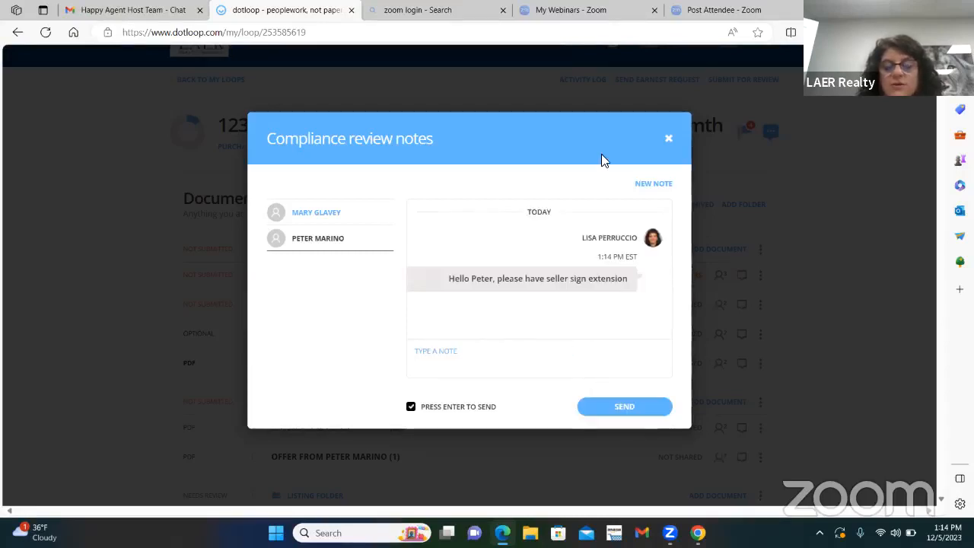
Step: View the buyer's note thread, examine the recipients available for a new note, and close the compliance review notes
{"action": "left_click", "coordinate": [322, 216]}
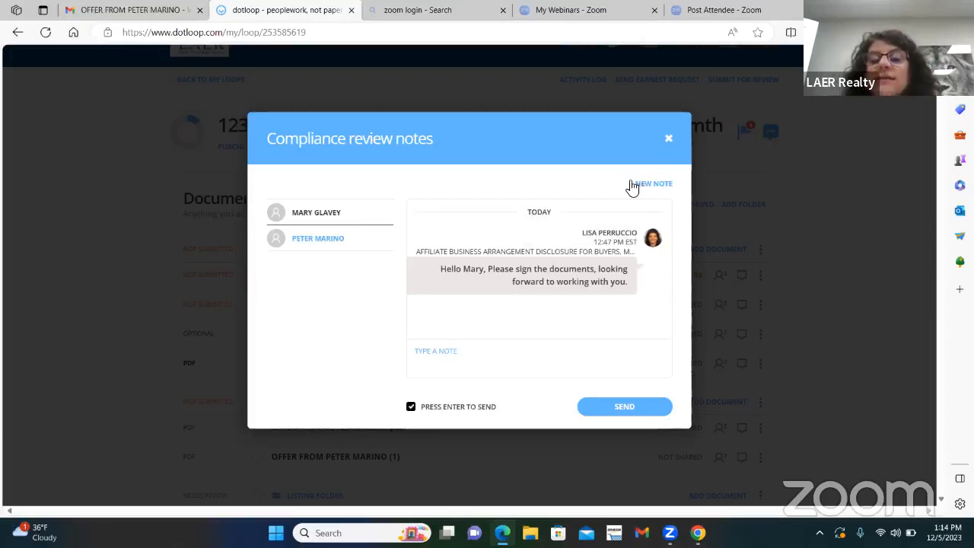
{"action": "left_click", "coordinate": [656, 185]}
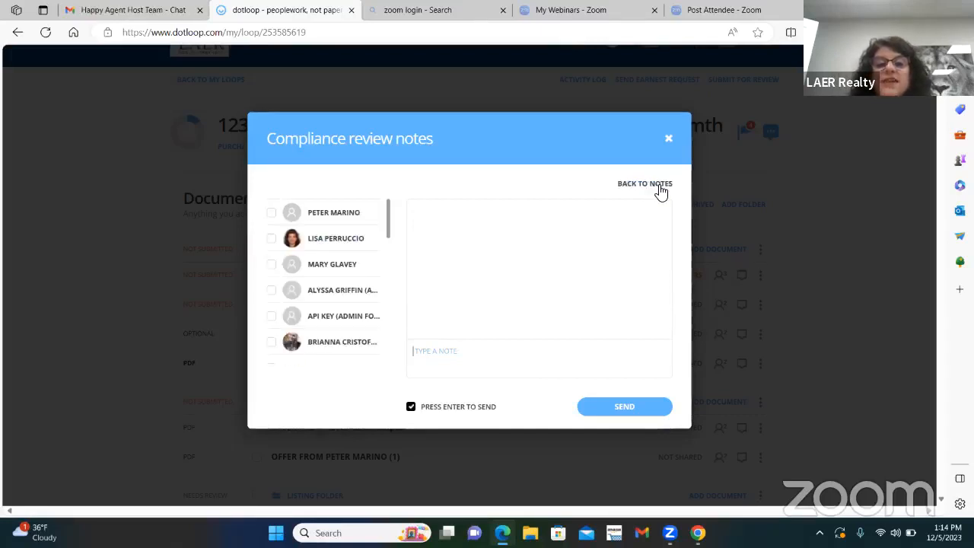
{"action": "scroll", "coordinate": [334, 243], "scroll_direction": "down", "scroll_amount": 1}
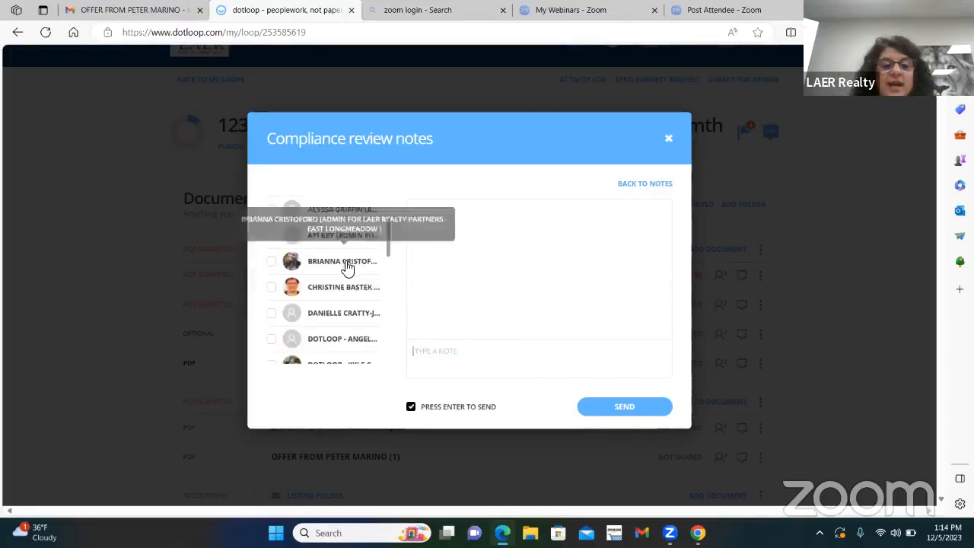
{"action": "scroll", "coordinate": [346, 259], "scroll_direction": "down", "scroll_amount": 4}
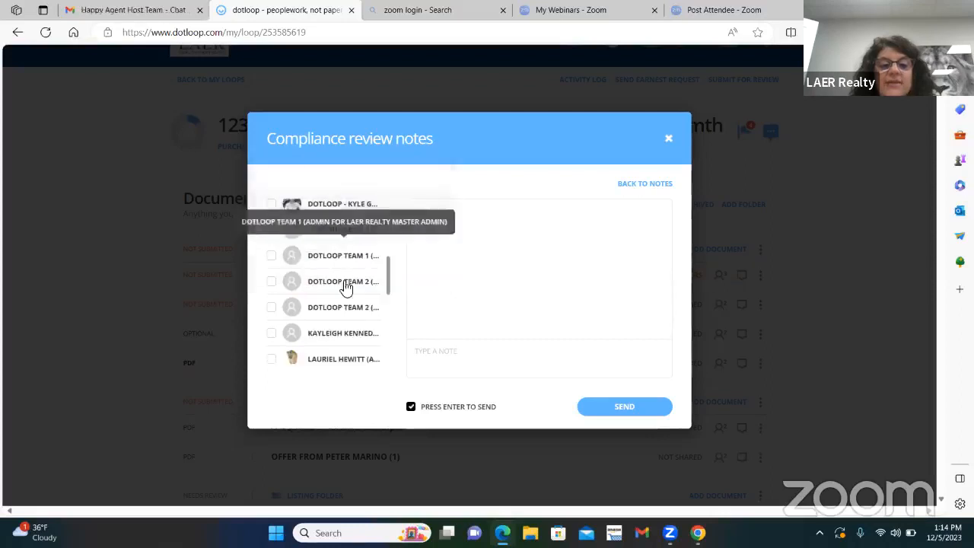
{"action": "scroll", "coordinate": [354, 267], "scroll_direction": "up", "scroll_amount": 1}
{"action": "scroll", "coordinate": [356, 268], "scroll_direction": "up", "scroll_amount": 1}
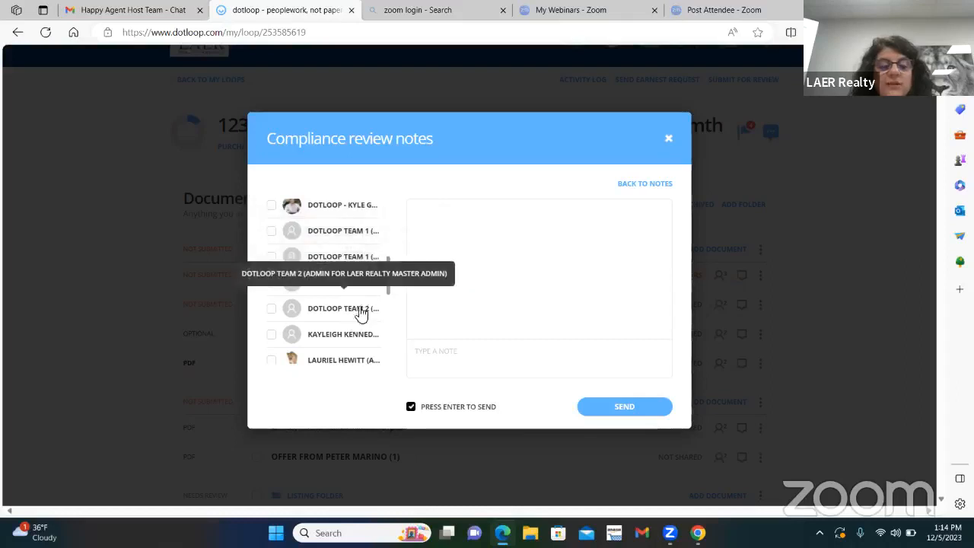
{"action": "scroll", "coordinate": [358, 290], "scroll_direction": "down", "scroll_amount": 2}
{"action": "scroll", "coordinate": [339, 262], "scroll_direction": "up", "scroll_amount": 6}
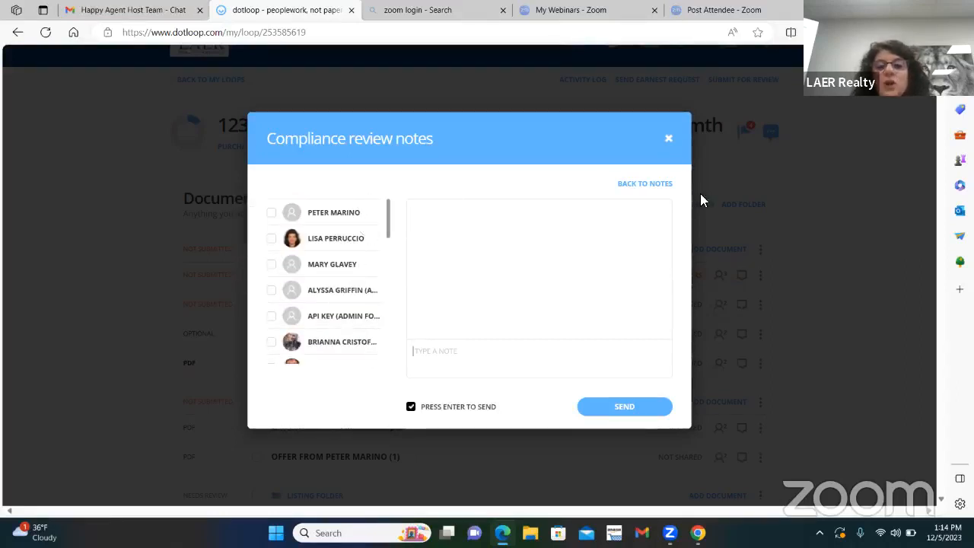
{"action": "left_click", "coordinate": [669, 137]}
Step: Check the people in the loop, then reopen the compliance review notes to view the buyer's thread and close them
{"action": "scroll", "coordinate": [692, 304], "scroll_direction": "down", "scroll_amount": 1}
{"action": "scroll", "coordinate": [702, 329], "scroll_direction": "down", "scroll_amount": 10}
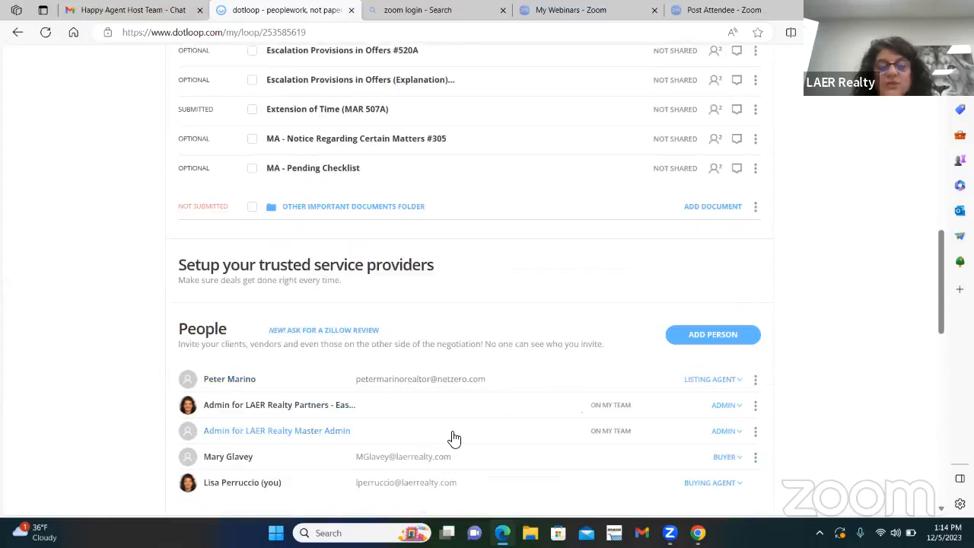
{"action": "scroll", "coordinate": [543, 259], "scroll_direction": "up", "scroll_amount": 10}
{"action": "scroll", "coordinate": [543, 260], "scroll_direction": "up", "scroll_amount": 2}
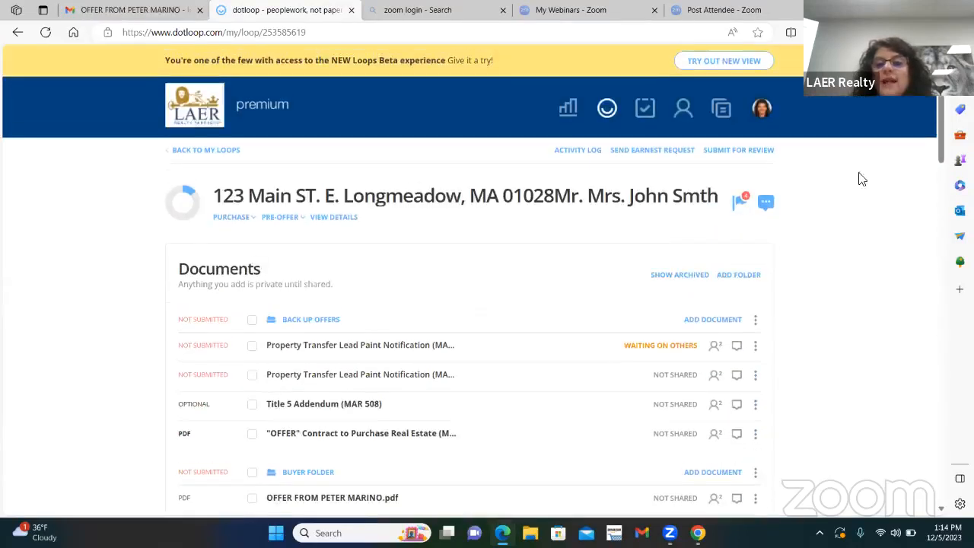
{"action": "left_click", "coordinate": [767, 204]}
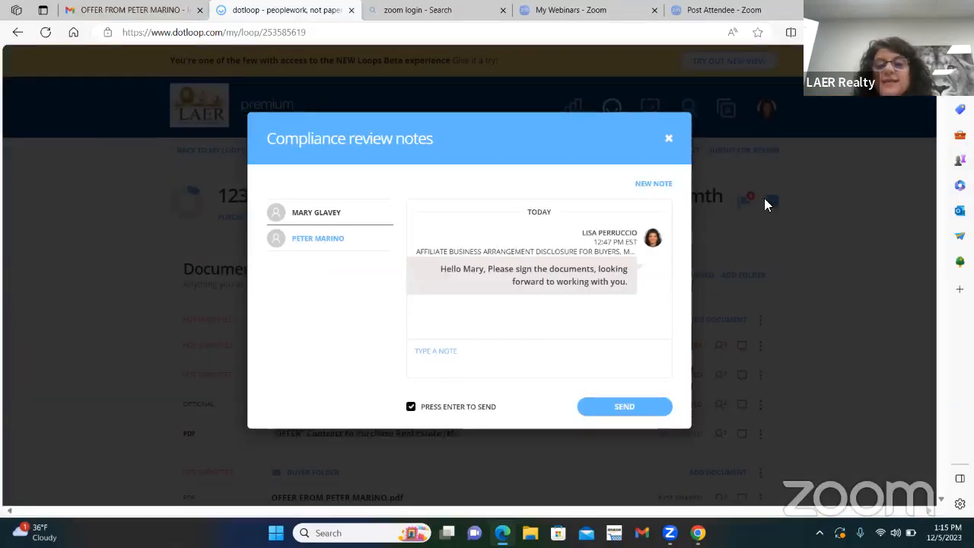
{"action": "left_click", "coordinate": [665, 137]}
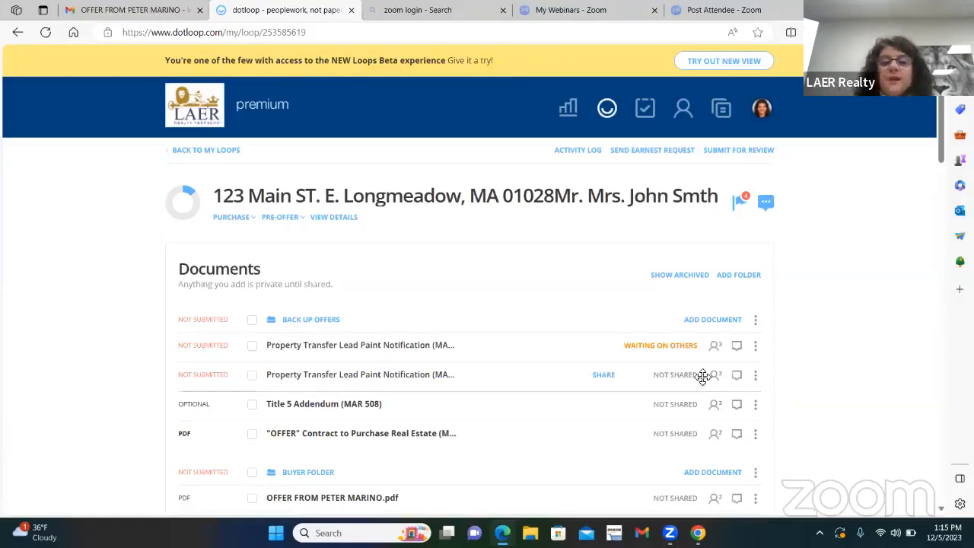
Step: Look over the documents in the loop's Back Up Offers, Buyer and Listing folders and their sharing statuses
{"action": "scroll", "coordinate": [576, 306], "scroll_direction": "down", "scroll_amount": 1}
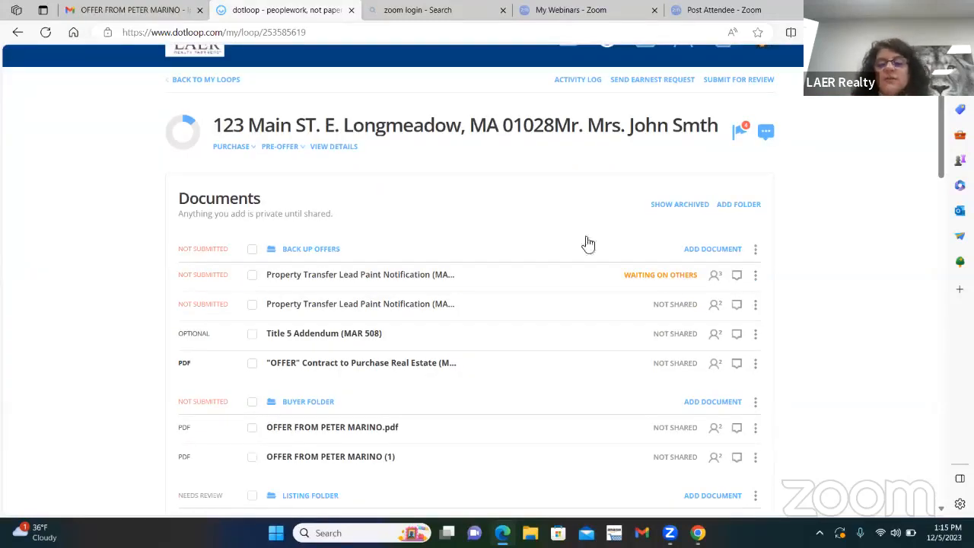
{"action": "scroll", "coordinate": [556, 281], "scroll_direction": "up", "scroll_amount": 1}
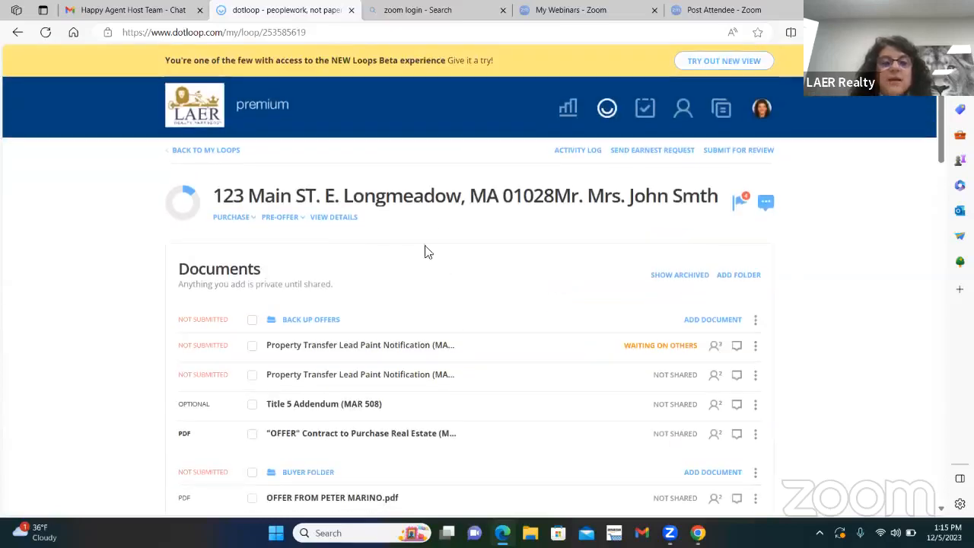
{"action": "scroll", "coordinate": [523, 257], "scroll_direction": "down", "scroll_amount": 1}
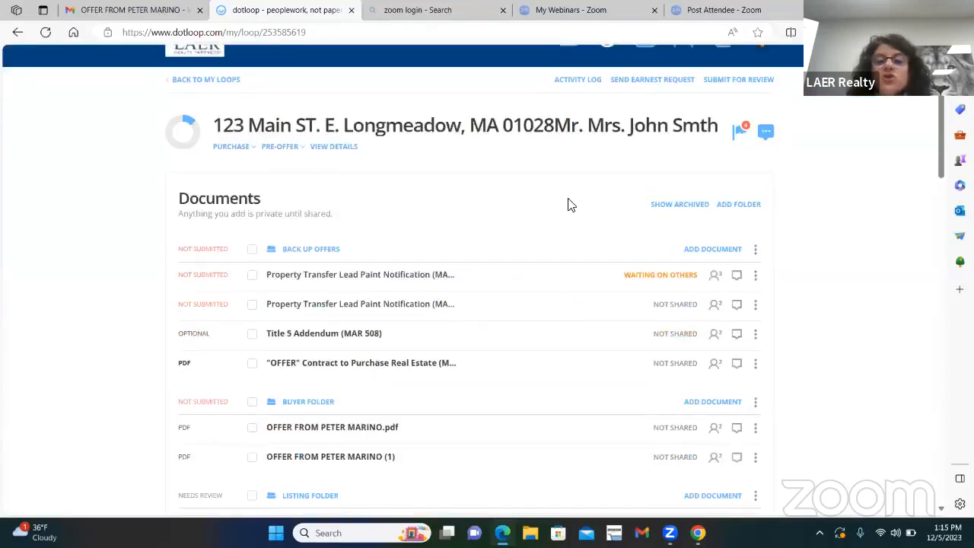
{"action": "scroll", "coordinate": [512, 209], "scroll_direction": "down", "scroll_amount": 1}
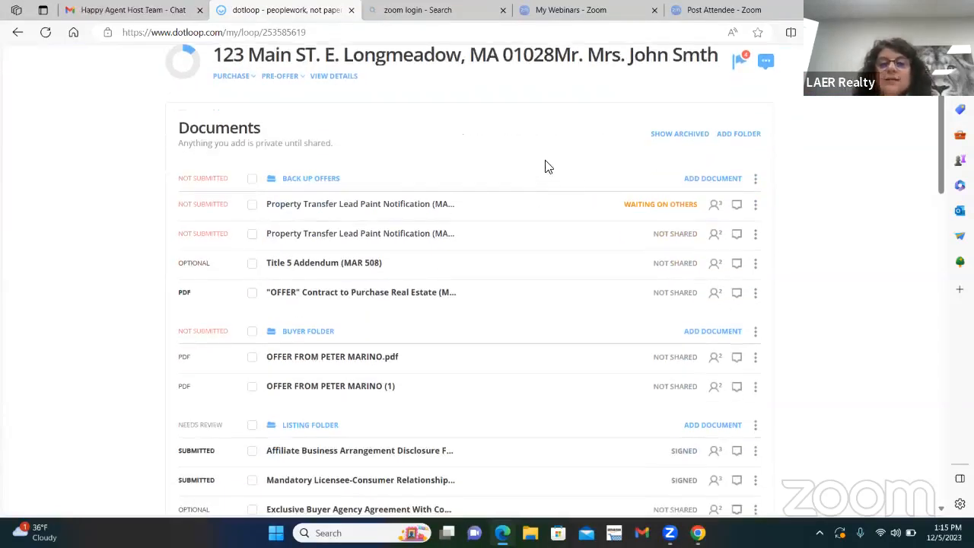
{"action": "scroll", "coordinate": [571, 206], "scroll_direction": "down", "scroll_amount": 2}
{"action": "scroll", "coordinate": [575, 208], "scroll_direction": "down", "scroll_amount": 1}
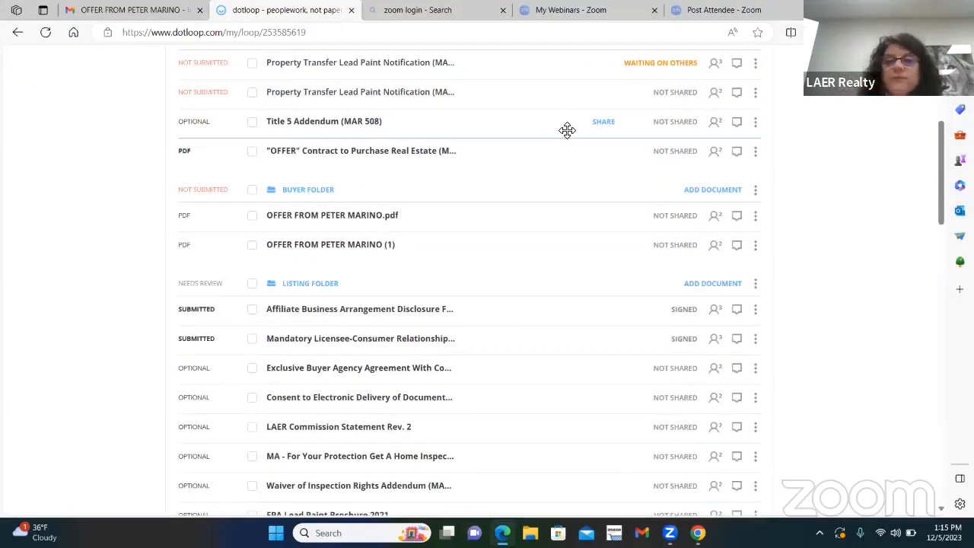
{"action": "scroll", "coordinate": [594, 144], "scroll_direction": "up", "scroll_amount": 1}
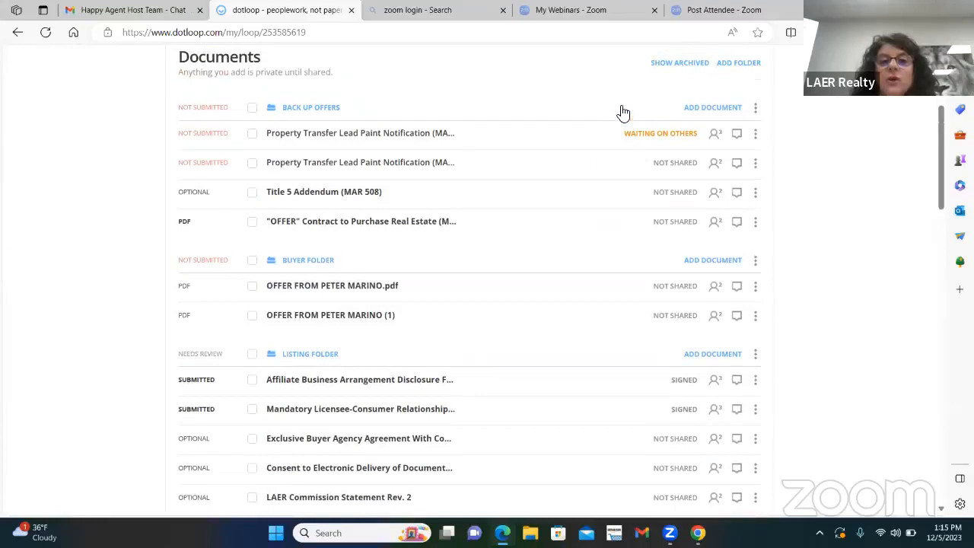
{"action": "right_click", "coordinate": [548, 89]}
{"action": "left_click", "coordinate": [571, 120]}
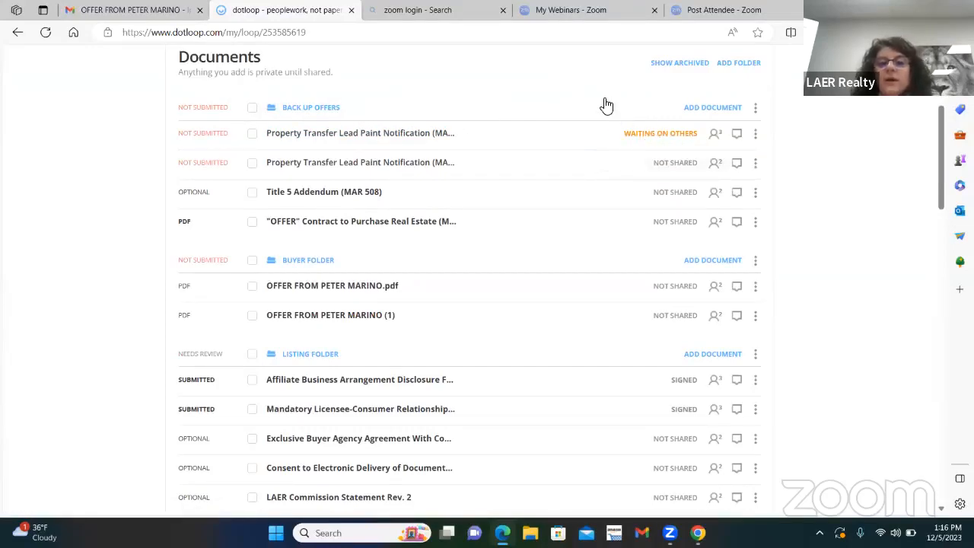
Step: View the signature verification certificate of the signed Affiliate Business Arrangement Disclosure and its verification search page, and return to the loop
{"action": "scroll", "coordinate": [647, 228], "scroll_direction": "down", "scroll_amount": 2}
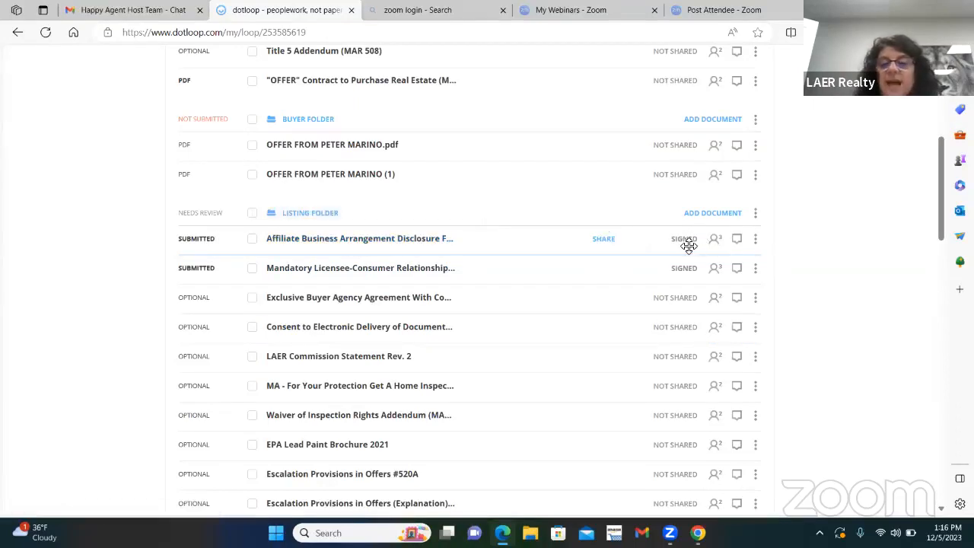
{"action": "left_click", "coordinate": [755, 244]}
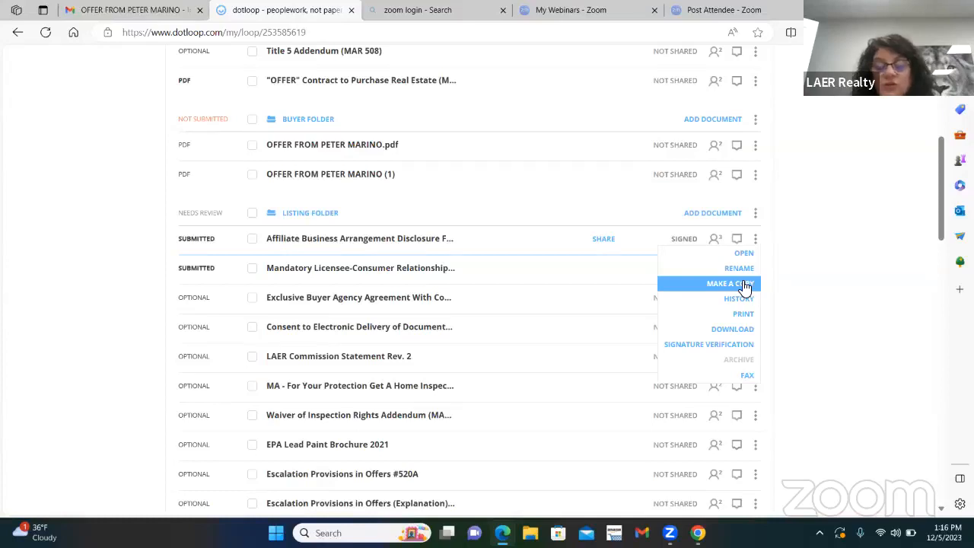
{"action": "left_click", "coordinate": [728, 346]}
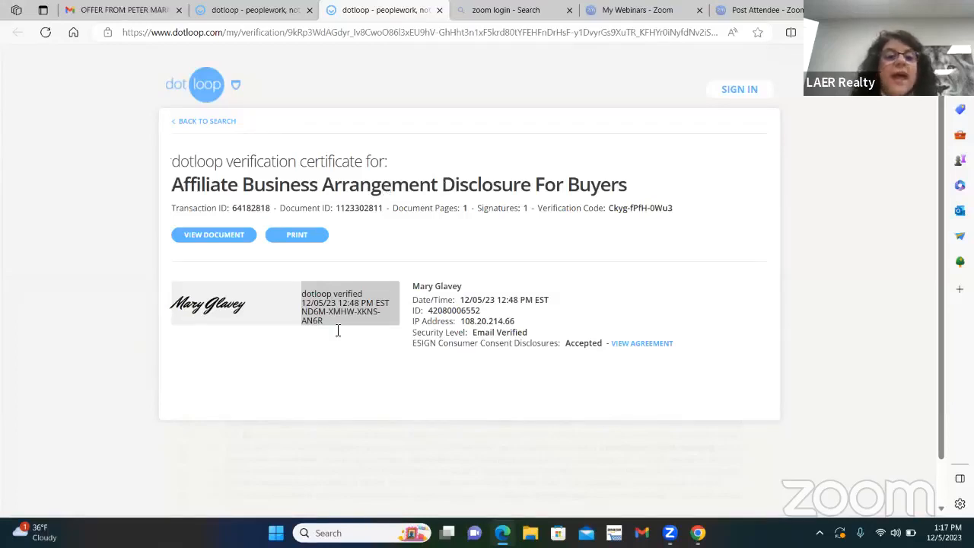
{"action": "left_click", "coordinate": [197, 122]}
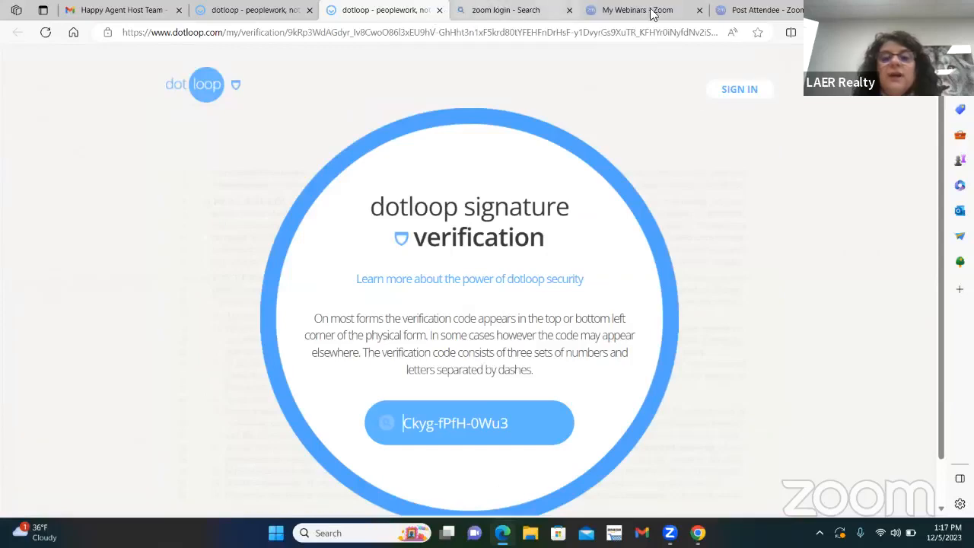
{"action": "left_click", "coordinate": [245, 21]}
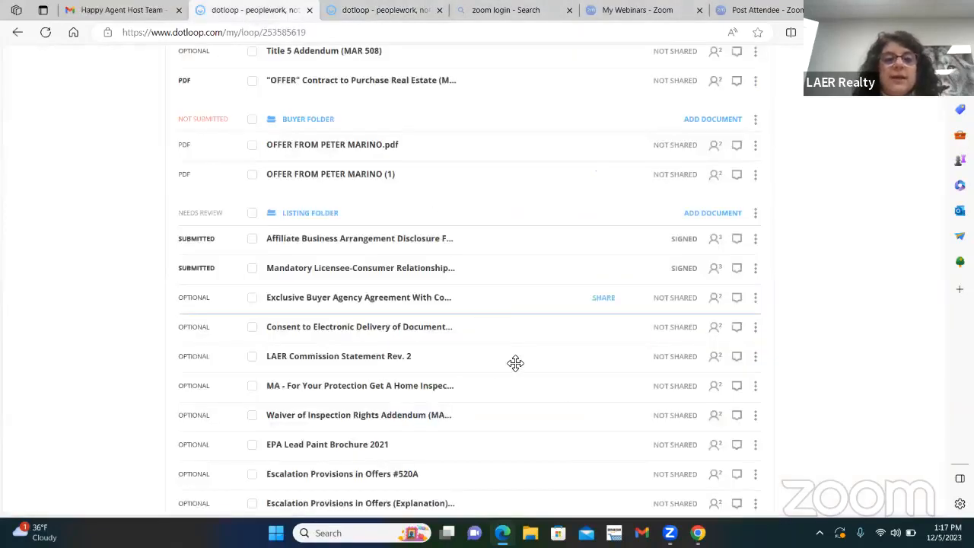
Step: Open the Affiliate Business Arrangement Disclosure For Buyers and follow the signature verification link in the document to its certificate
{"action": "scroll", "coordinate": [515, 364], "scroll_direction": "up", "scroll_amount": 3}
{"action": "scroll", "coordinate": [605, 259], "scroll_direction": "down", "scroll_amount": 1}
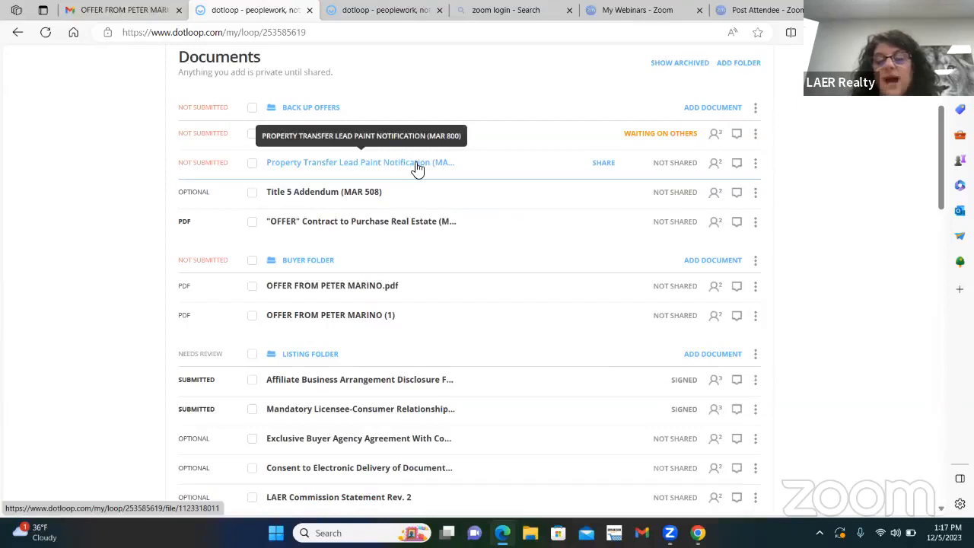
{"action": "scroll", "coordinate": [452, 343], "scroll_direction": "down", "scroll_amount": 1}
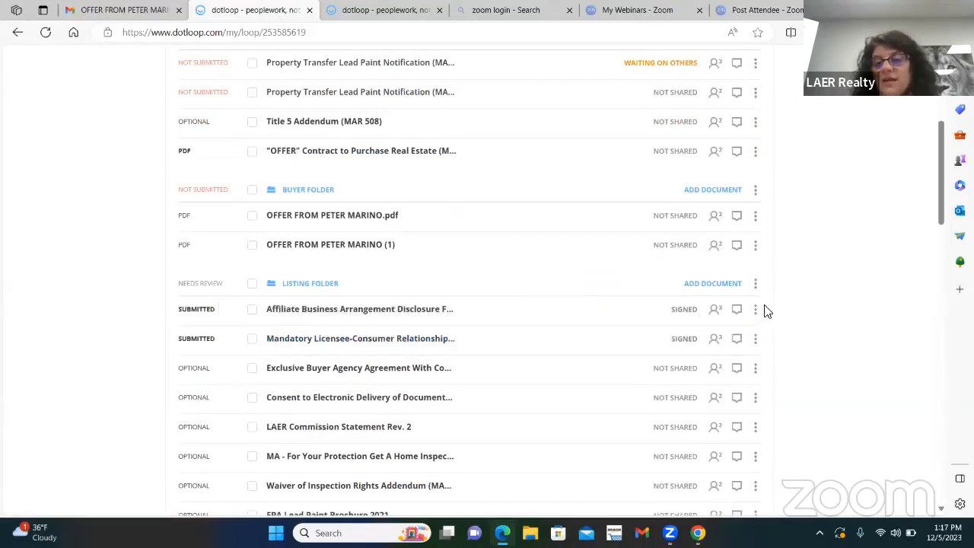
{"action": "left_click", "coordinate": [332, 312]}
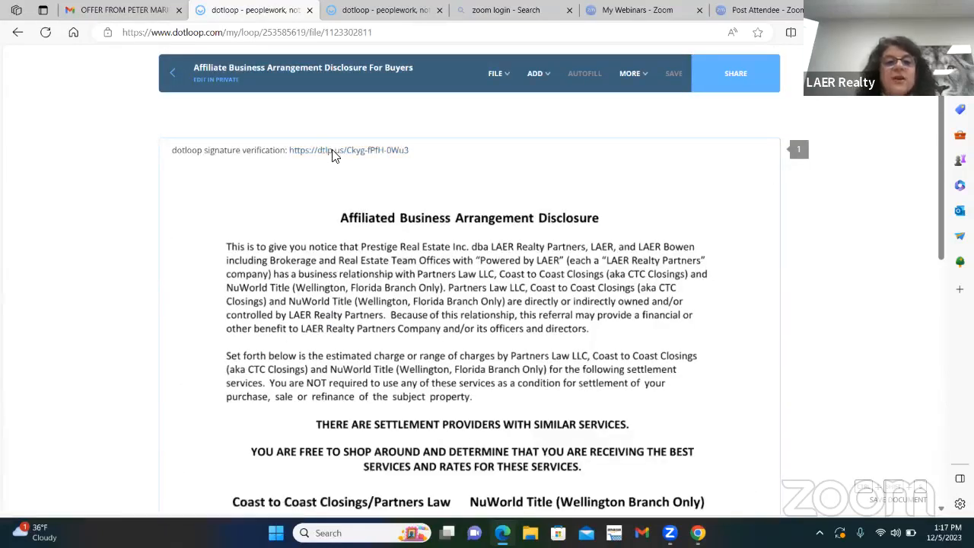
{"action": "left_click", "coordinate": [332, 151]}
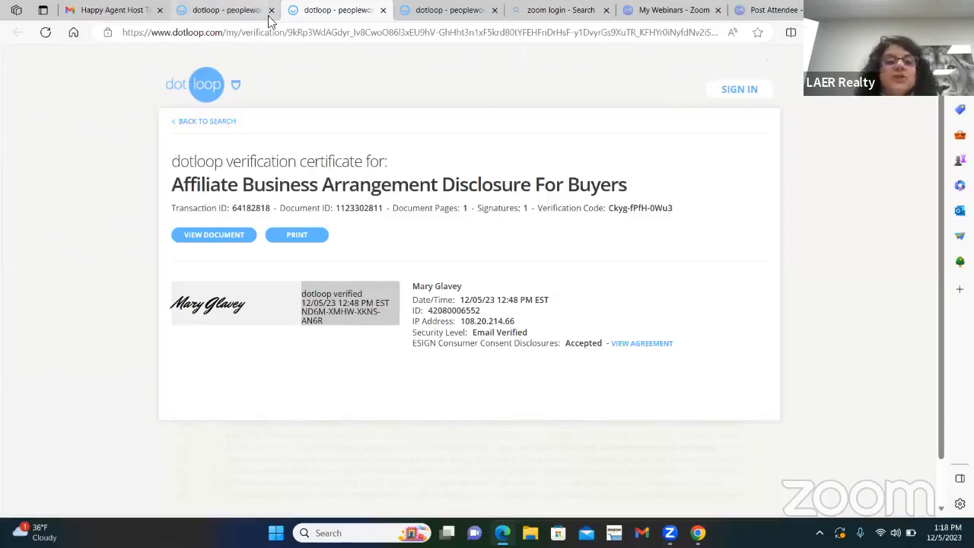
Step: Return to the overview of all loops in the Training Profile and look over their types, statuses and closing dates
{"action": "left_click", "coordinate": [232, 9]}
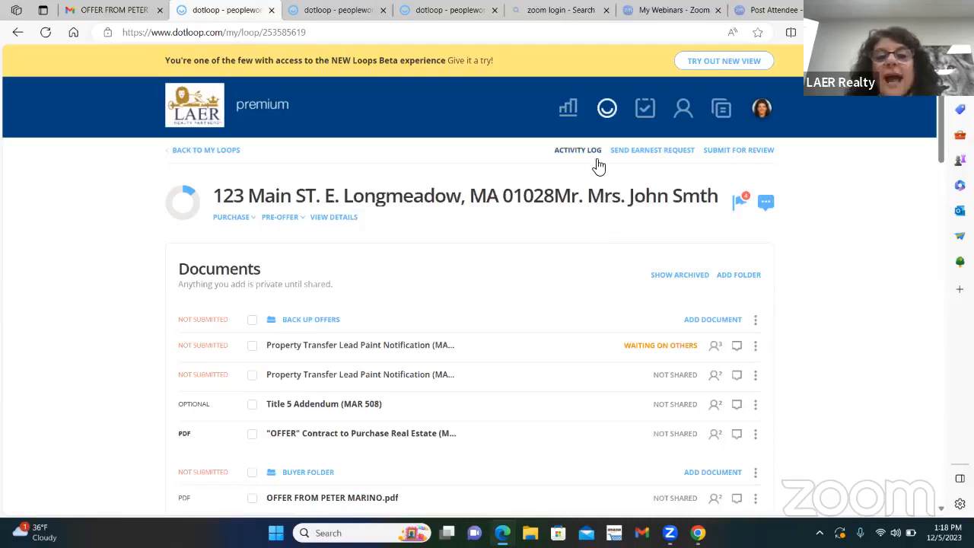
{"action": "left_click", "coordinate": [193, 149]}
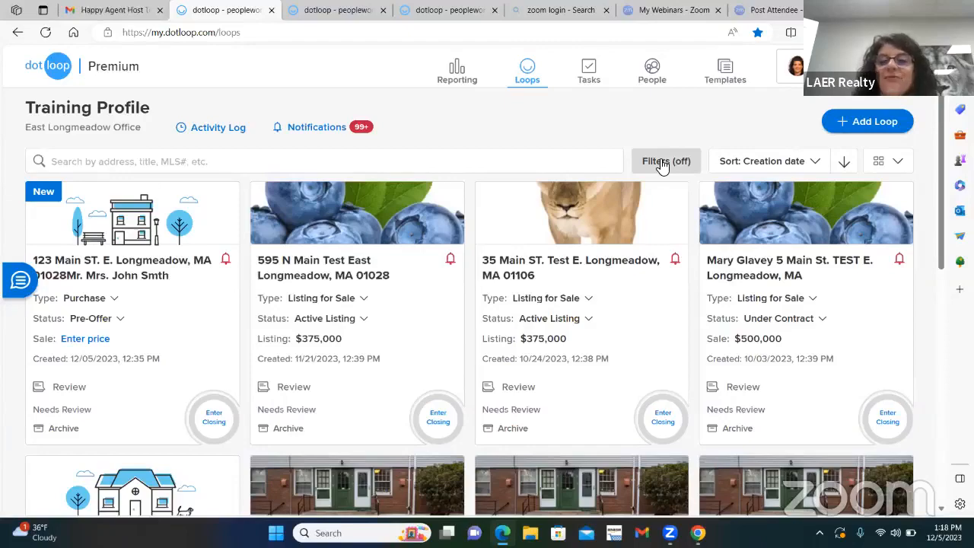
{"action": "scroll", "coordinate": [668, 396], "scroll_direction": "down", "scroll_amount": 4}
{"action": "scroll", "coordinate": [627, 227], "scroll_direction": "down", "scroll_amount": 4}
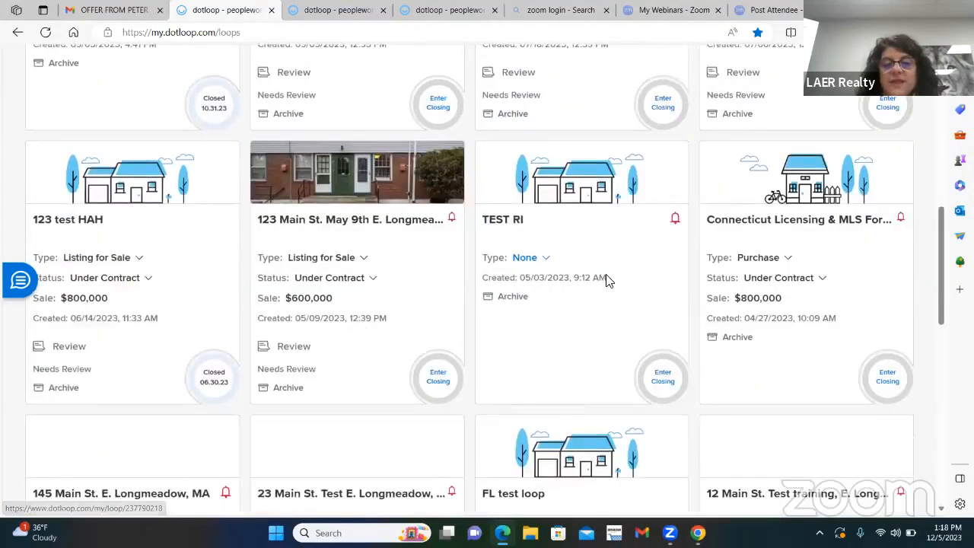
{"action": "scroll", "coordinate": [609, 278], "scroll_direction": "down", "scroll_amount": 9}
{"action": "scroll", "coordinate": [639, 280], "scroll_direction": "down", "scroll_amount": 10}
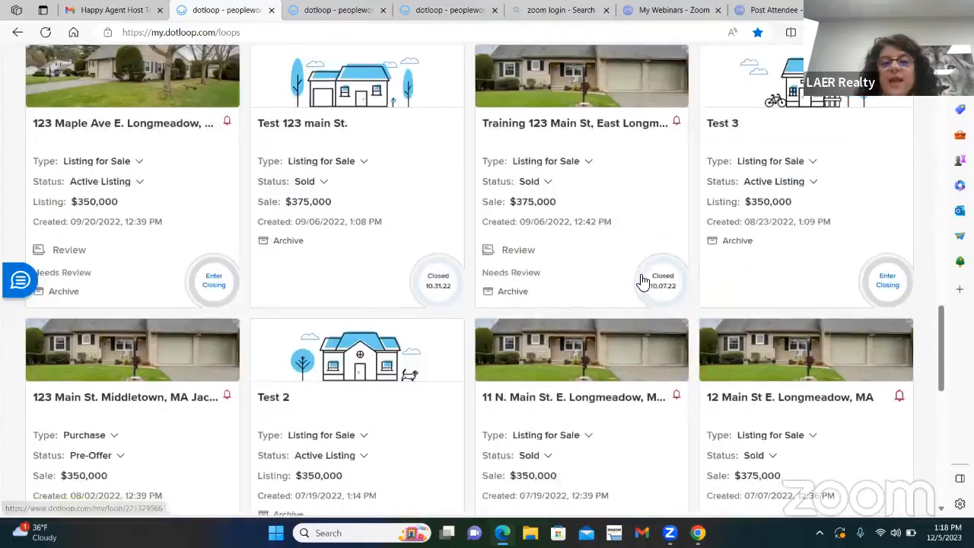
{"action": "scroll", "coordinate": [680, 286], "scroll_direction": "down", "scroll_amount": 2}
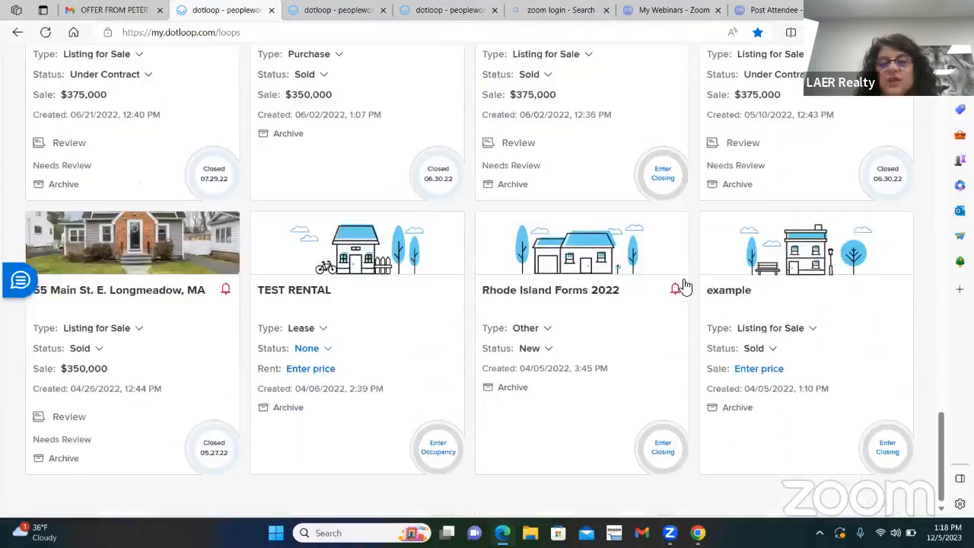
{"action": "scroll", "coordinate": [602, 302], "scroll_direction": "down", "scroll_amount": 2}
{"action": "scroll", "coordinate": [602, 302], "scroll_direction": "down", "scroll_amount": 9}
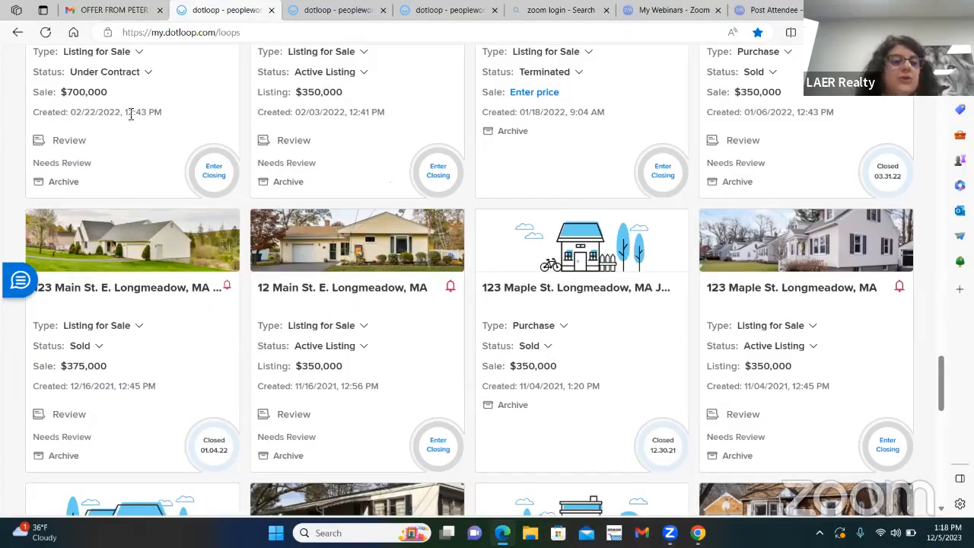
{"action": "scroll", "coordinate": [270, 299], "scroll_direction": "up", "scroll_amount": 2}
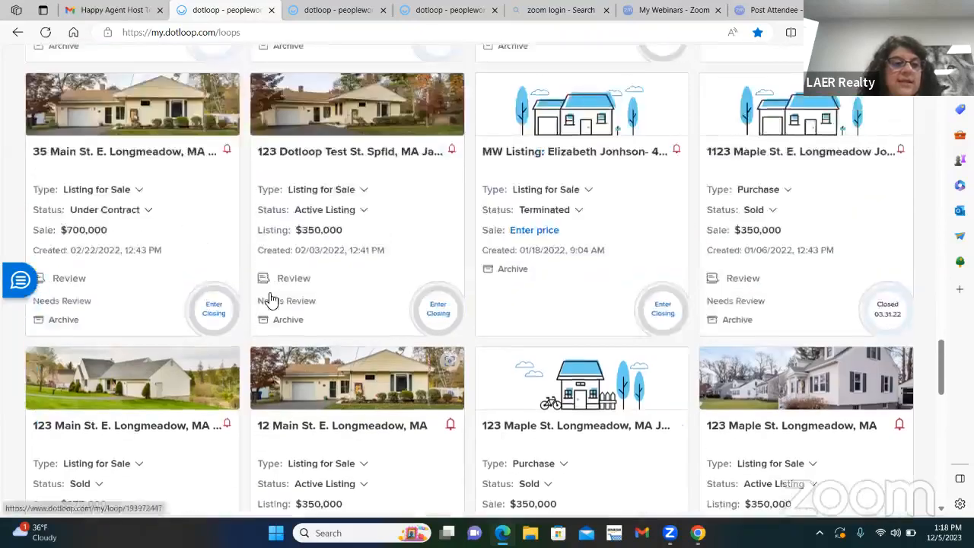
{"action": "scroll", "coordinate": [270, 299], "scroll_direction": "up", "scroll_amount": 5}
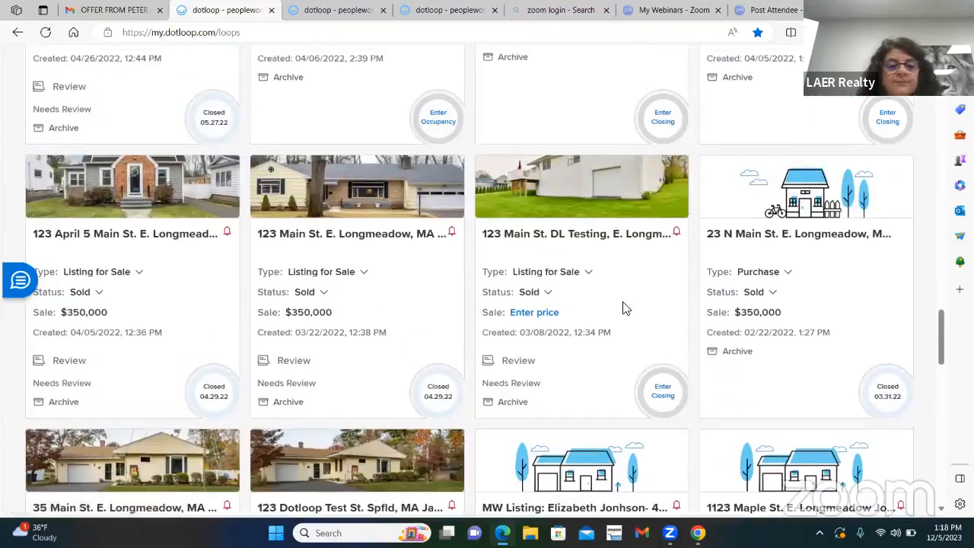
{"action": "scroll", "coordinate": [670, 305], "scroll_direction": "up", "scroll_amount": 3}
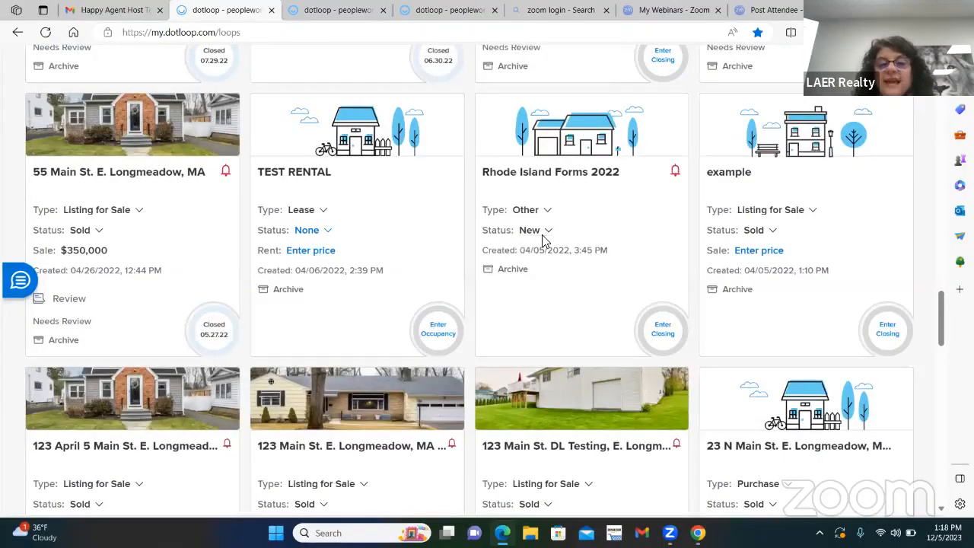
{"action": "scroll", "coordinate": [565, 289], "scroll_direction": "up", "scroll_amount": 15}
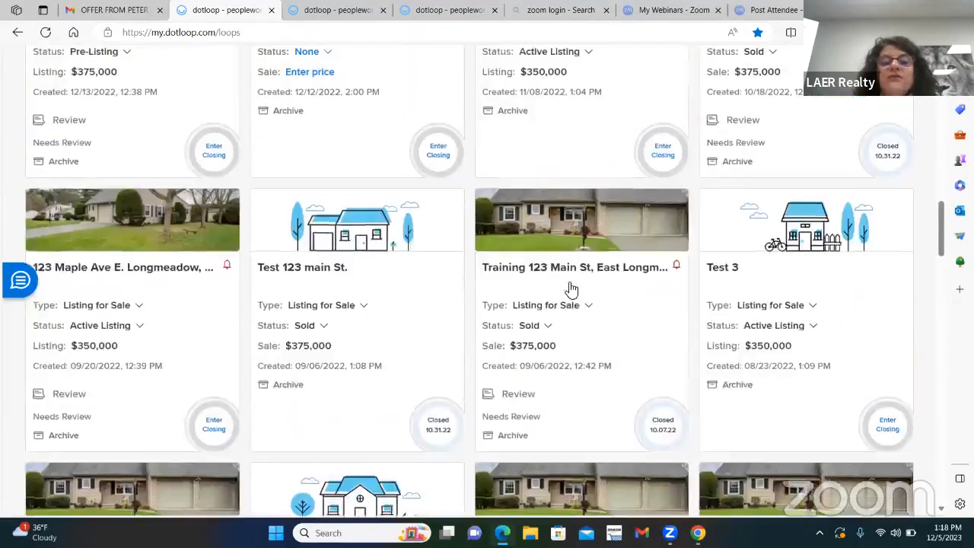
{"action": "scroll", "coordinate": [572, 290], "scroll_direction": "up", "scroll_amount": 15}
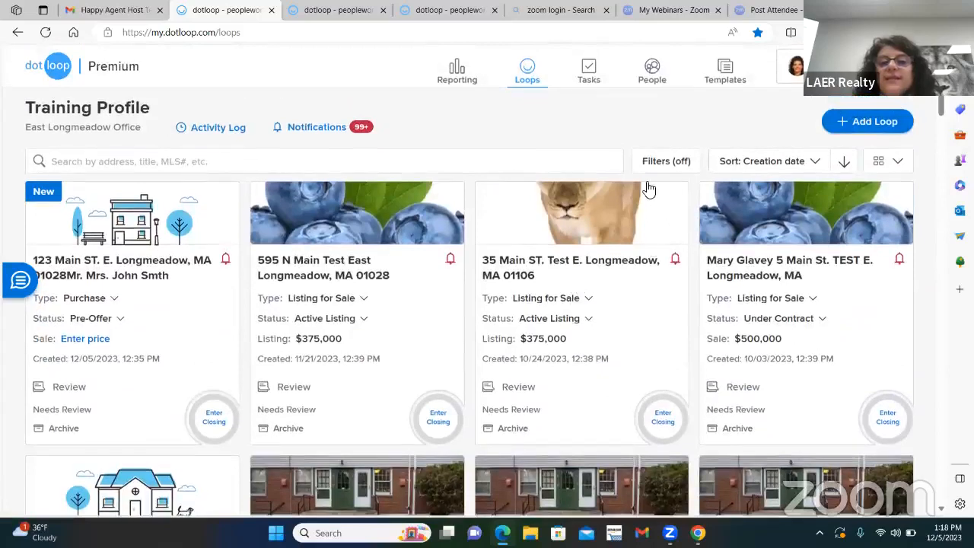
Step: Filter the loops by the statuses Active Listing and Under Contract
{"action": "left_click", "coordinate": [658, 165]}
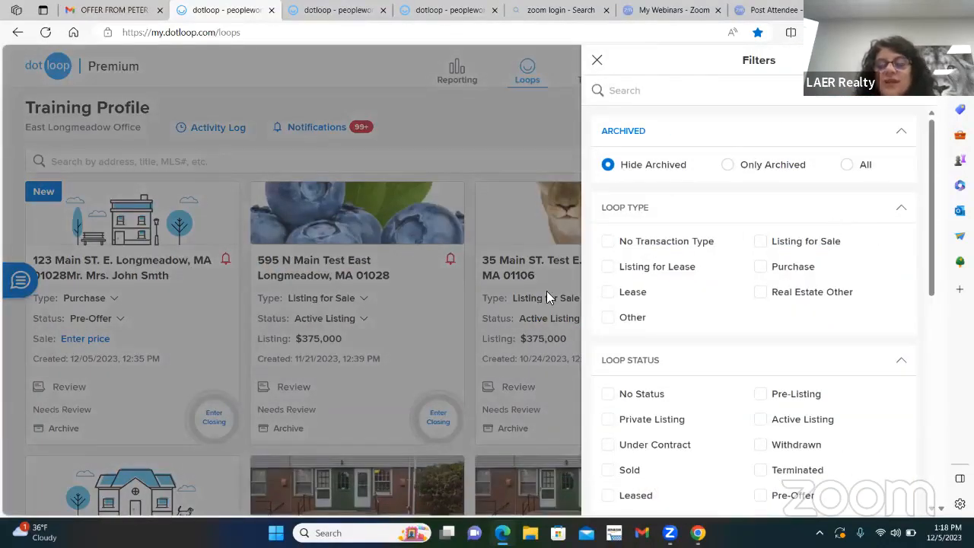
{"action": "scroll", "coordinate": [833, 333], "scroll_direction": "down", "scroll_amount": 2}
{"action": "left_click", "coordinate": [766, 300]}
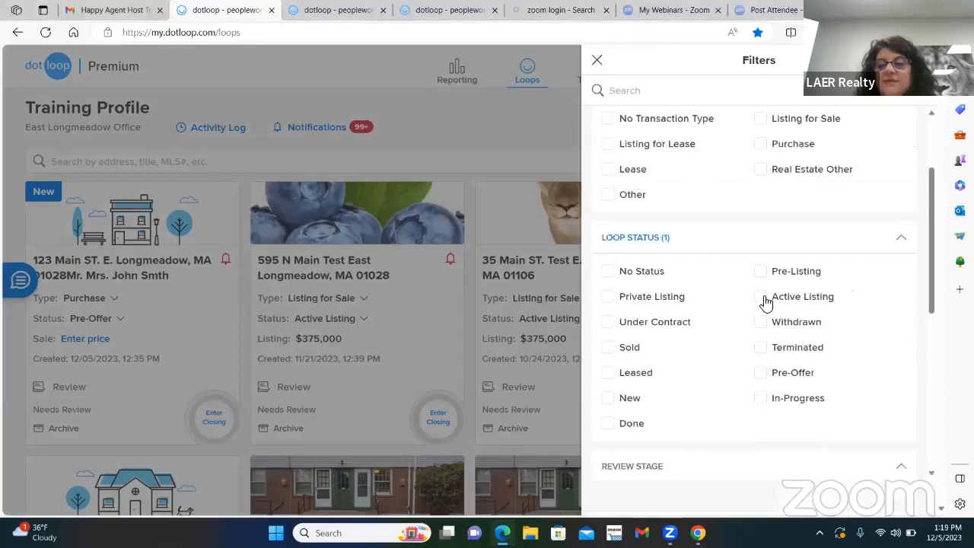
{"action": "left_click", "coordinate": [614, 324]}
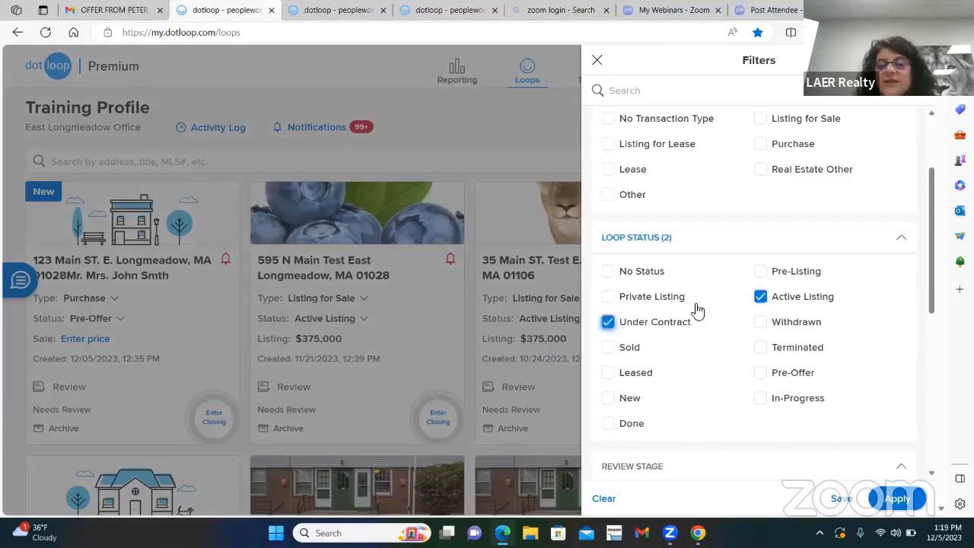
{"action": "left_click", "coordinate": [898, 499]}
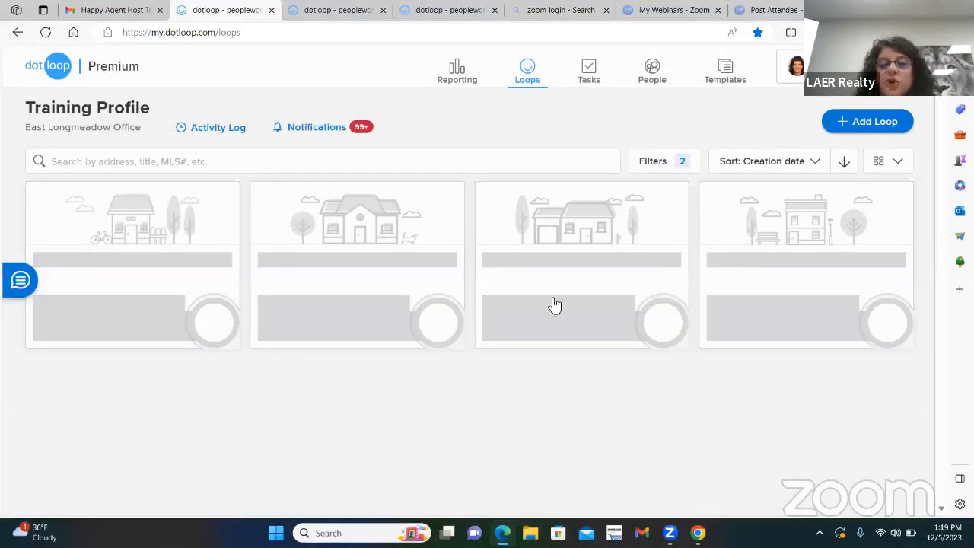
Step: Switch the status of the listing loop created 04/25/2023 to Active Listing and set it back to Under Contract
{"action": "scroll", "coordinate": [645, 263], "scroll_direction": "down", "scroll_amount": 2}
{"action": "scroll", "coordinate": [646, 263], "scroll_direction": "down", "scroll_amount": 5}
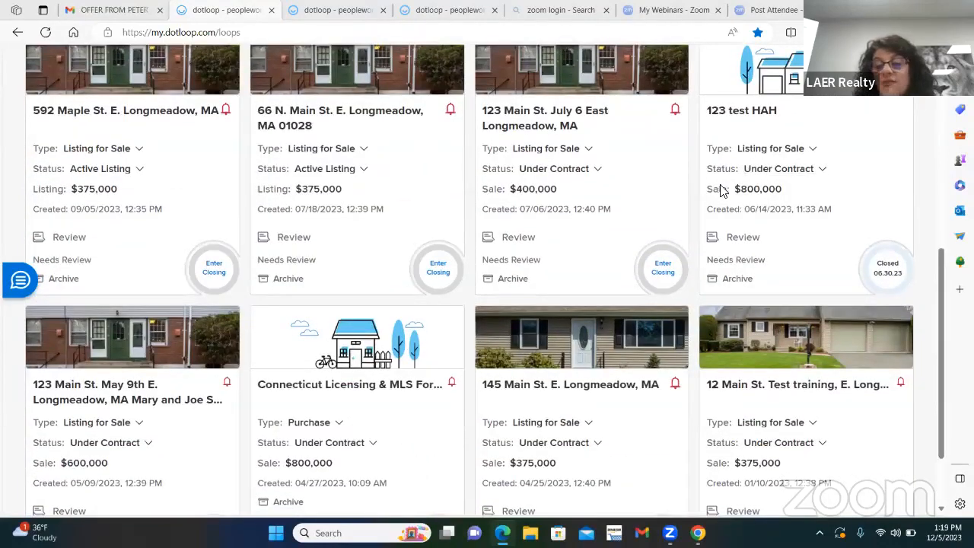
{"action": "scroll", "coordinate": [548, 194], "scroll_direction": "down", "scroll_amount": 1}
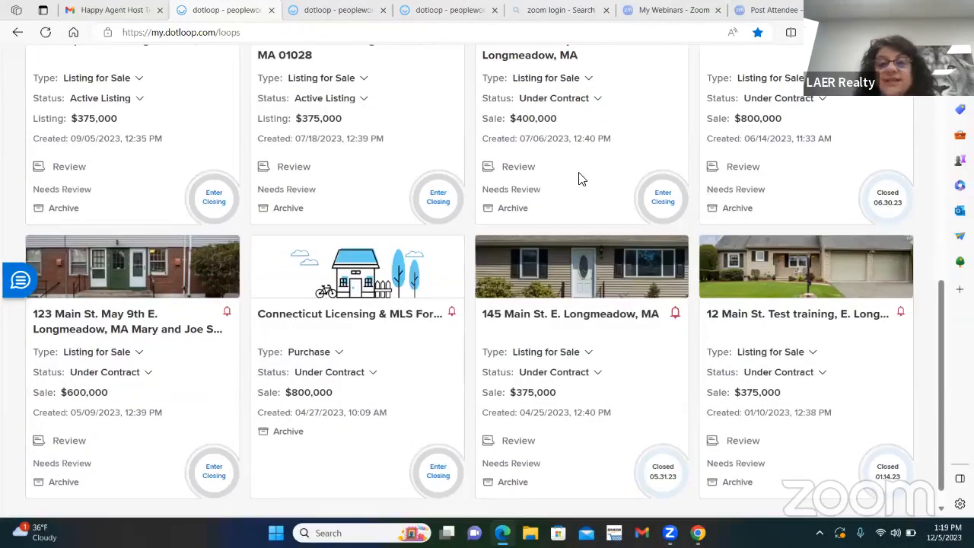
{"action": "scroll", "coordinate": [578, 178], "scroll_direction": "down", "scroll_amount": 1}
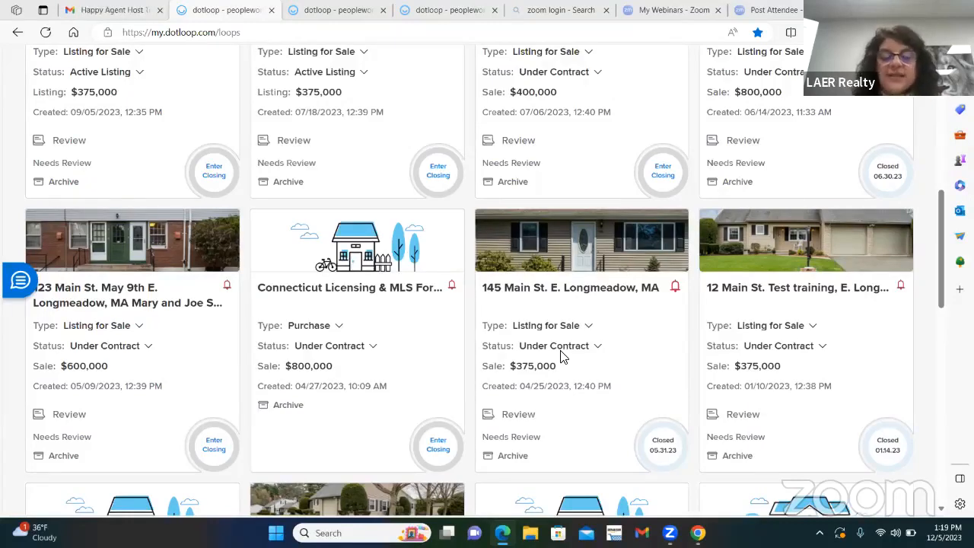
{"action": "left_click", "coordinate": [600, 350]}
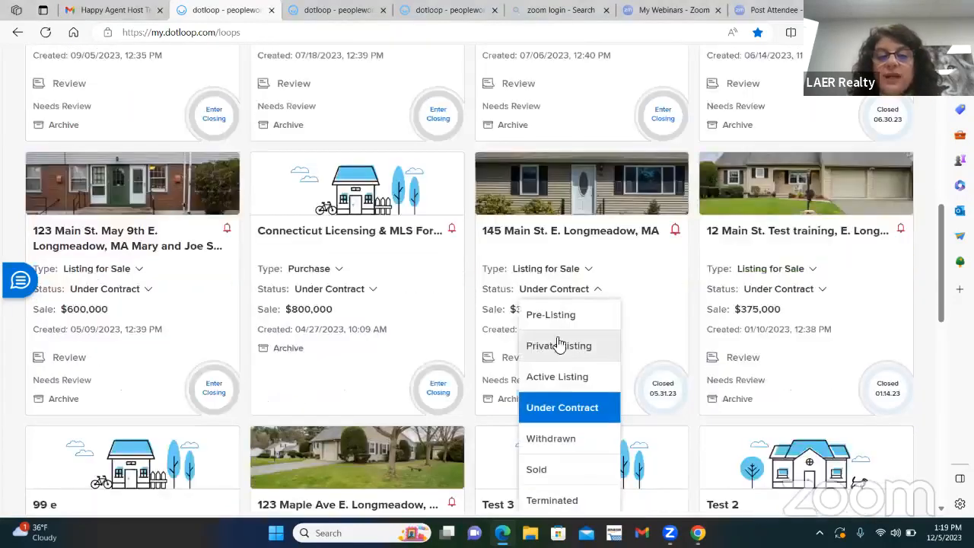
{"action": "left_click", "coordinate": [559, 381]}
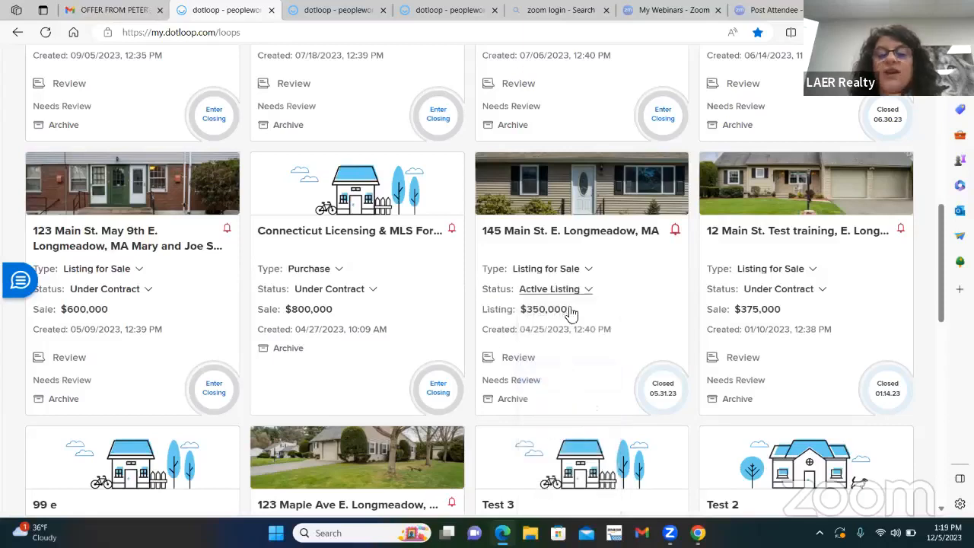
{"action": "left_click", "coordinate": [587, 289]}
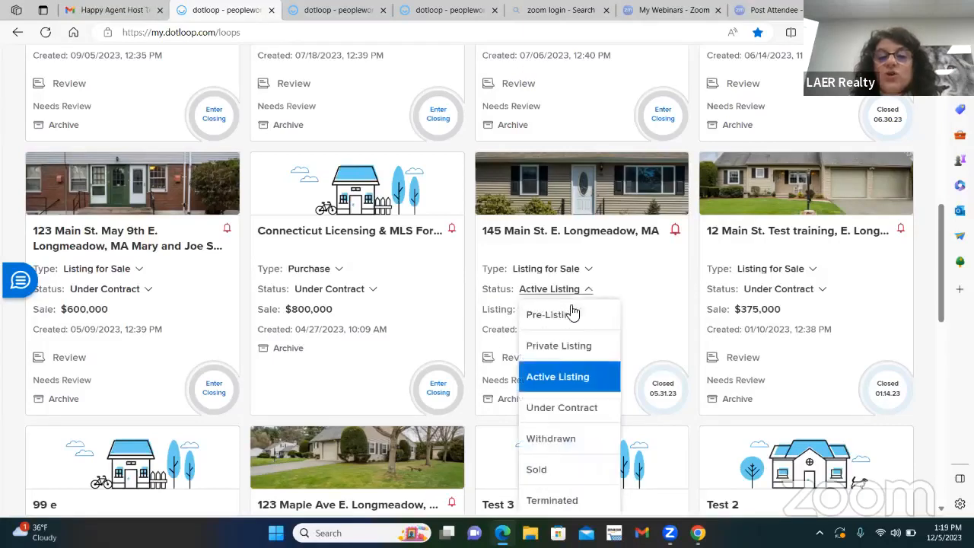
{"action": "left_click", "coordinate": [561, 417]}
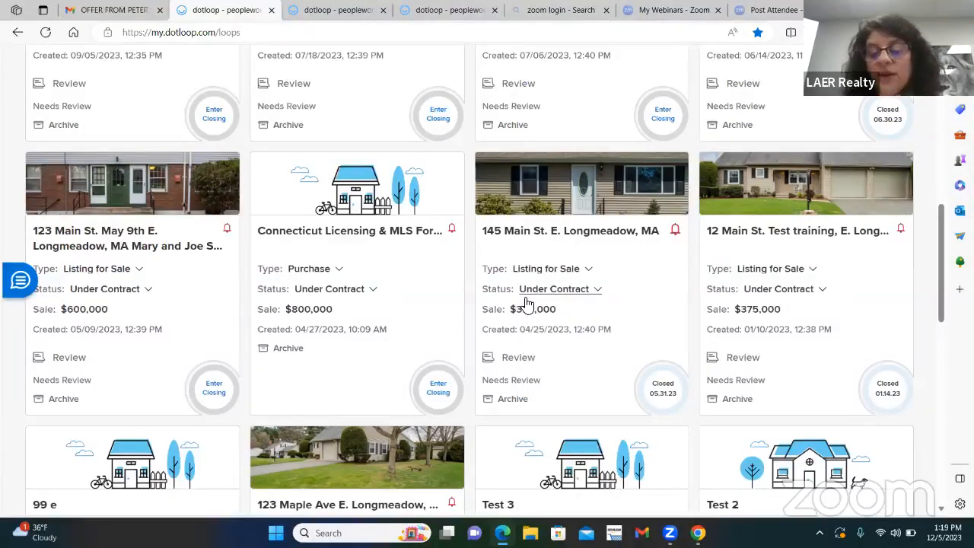
Step: Look over the rest of the loops filtered to Active Listing and Under Contract, down to the oldest ones
{"action": "scroll", "coordinate": [395, 312], "scroll_direction": "down", "scroll_amount": 7}
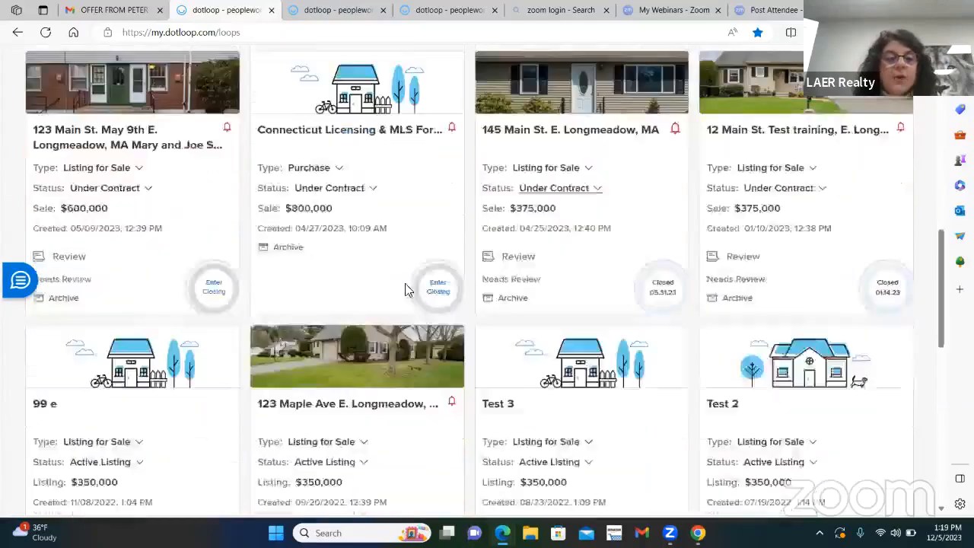
{"action": "scroll", "coordinate": [624, 228], "scroll_direction": "down", "scroll_amount": 3}
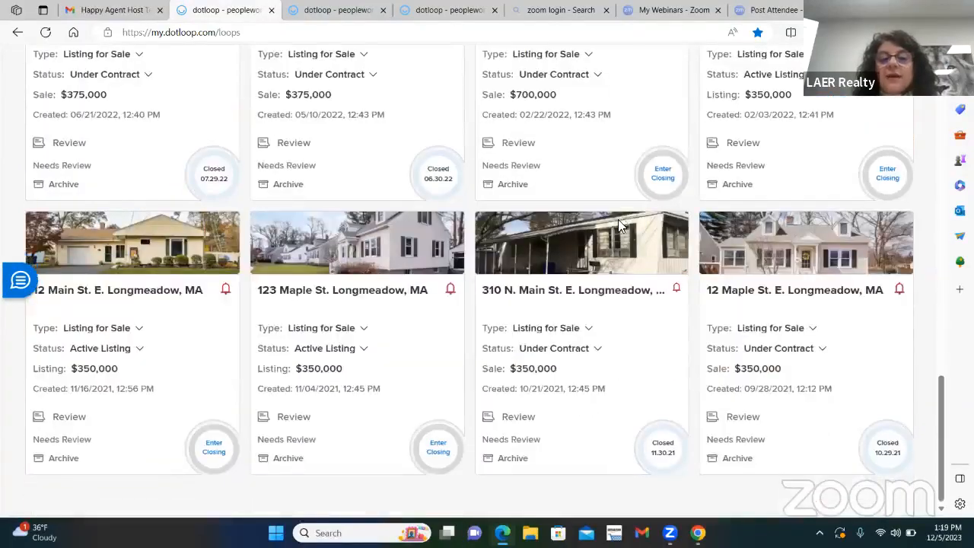
{"action": "scroll", "coordinate": [609, 311], "scroll_direction": "down", "scroll_amount": 2}
{"action": "scroll", "coordinate": [643, 285], "scroll_direction": "down", "scroll_amount": 3}
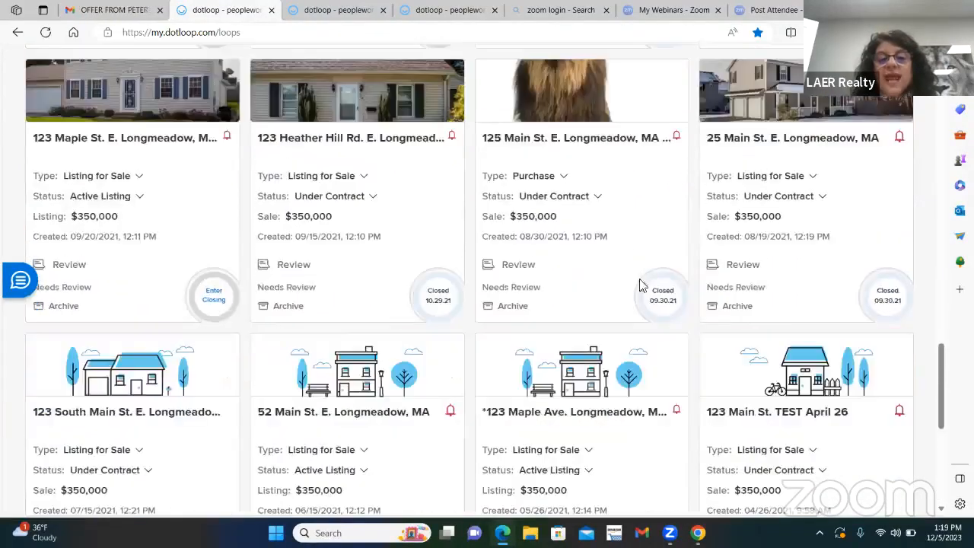
{"action": "scroll", "coordinate": [633, 252], "scroll_direction": "down", "scroll_amount": 4}
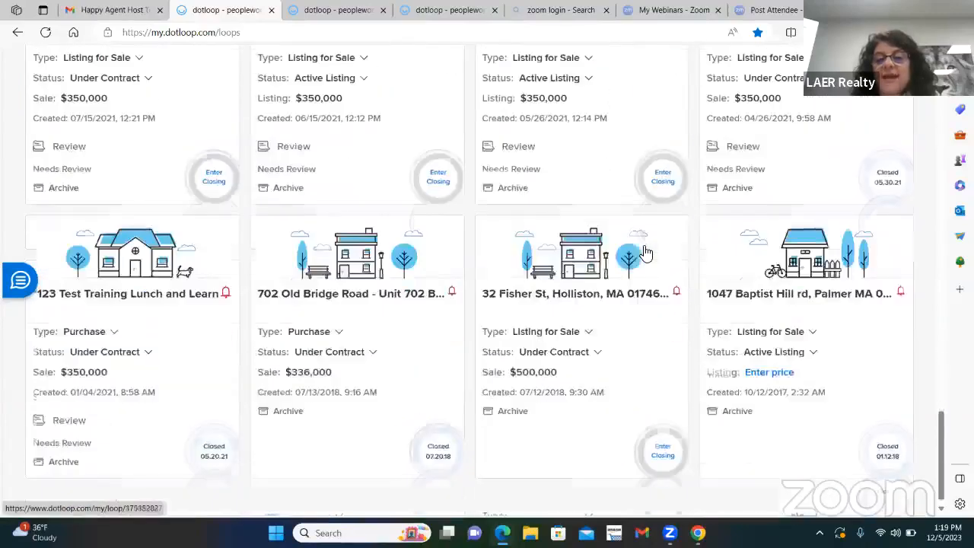
{"action": "scroll", "coordinate": [646, 252], "scroll_direction": "up", "scroll_amount": 1}
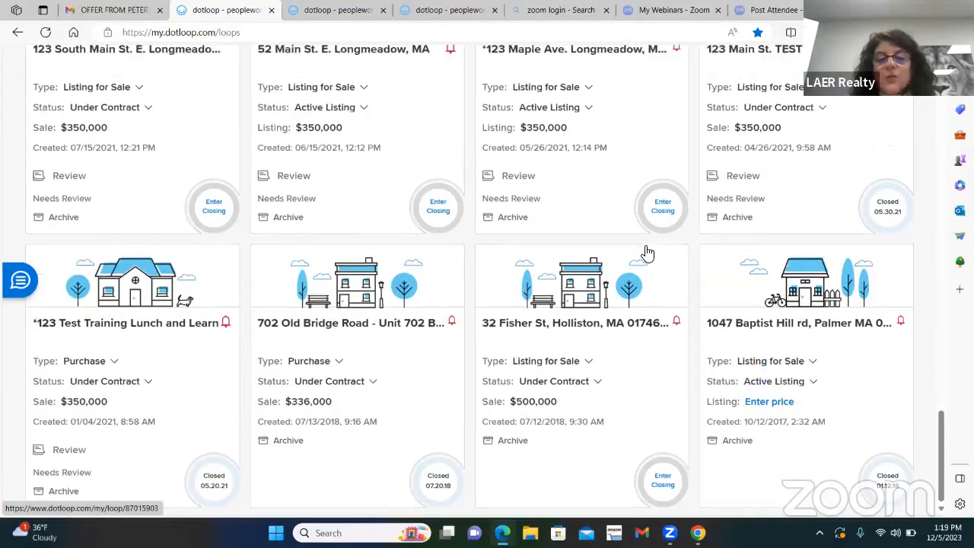
{"action": "scroll", "coordinate": [548, 250], "scroll_direction": "up", "scroll_amount": 15}
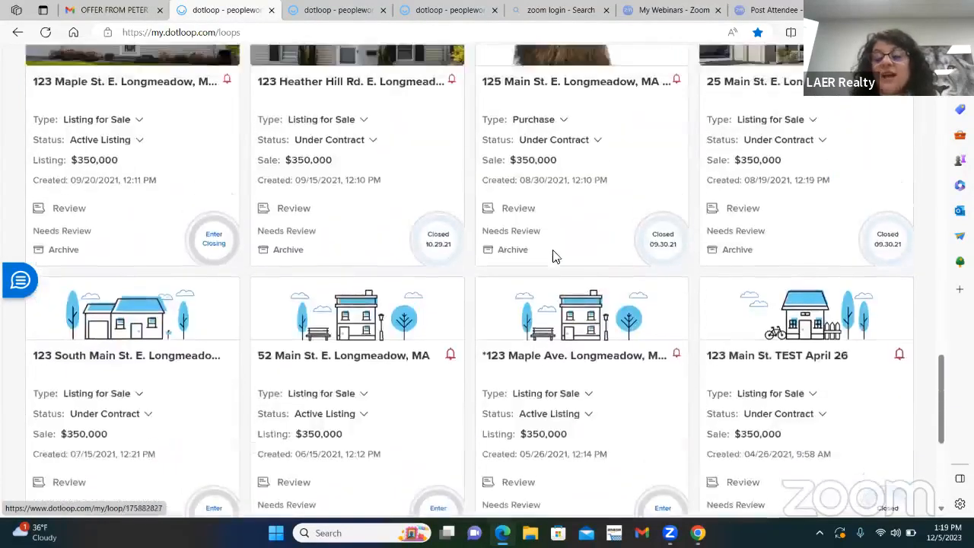
{"action": "scroll", "coordinate": [554, 251], "scroll_direction": "up", "scroll_amount": 10}
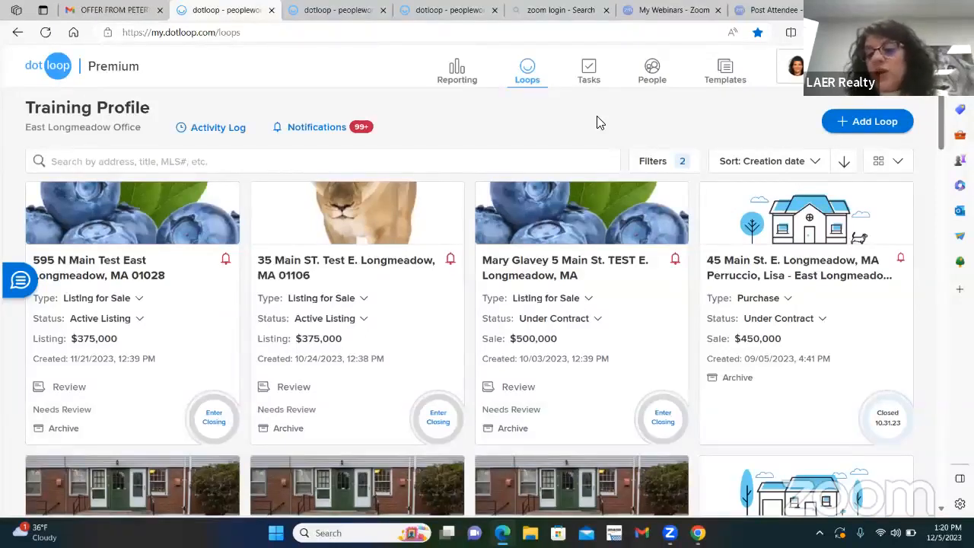
Step: Change the loop status filter to Sold and Leased only, replacing Active Listing and Under Contract, and apply it
{"action": "left_click", "coordinate": [650, 165]}
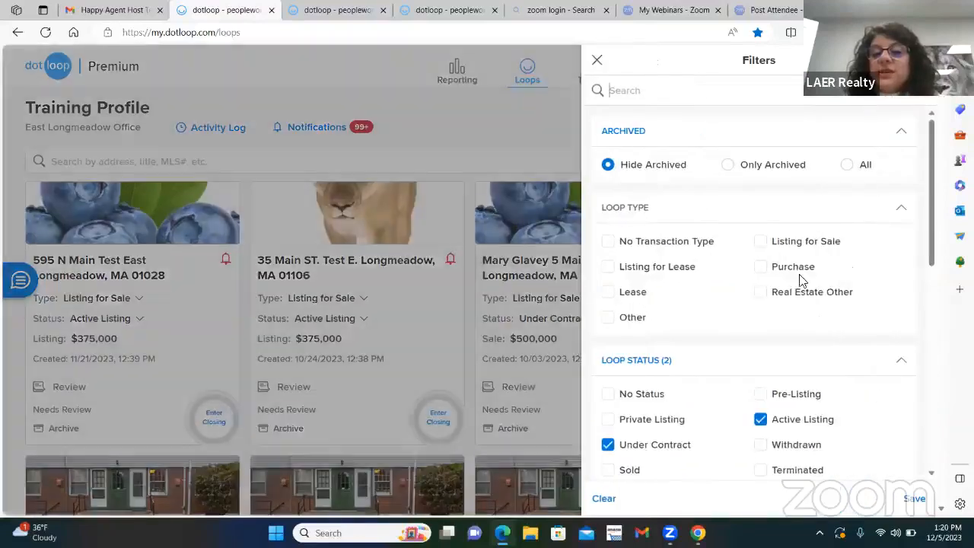
{"action": "scroll", "coordinate": [798, 274], "scroll_direction": "down", "scroll_amount": 3}
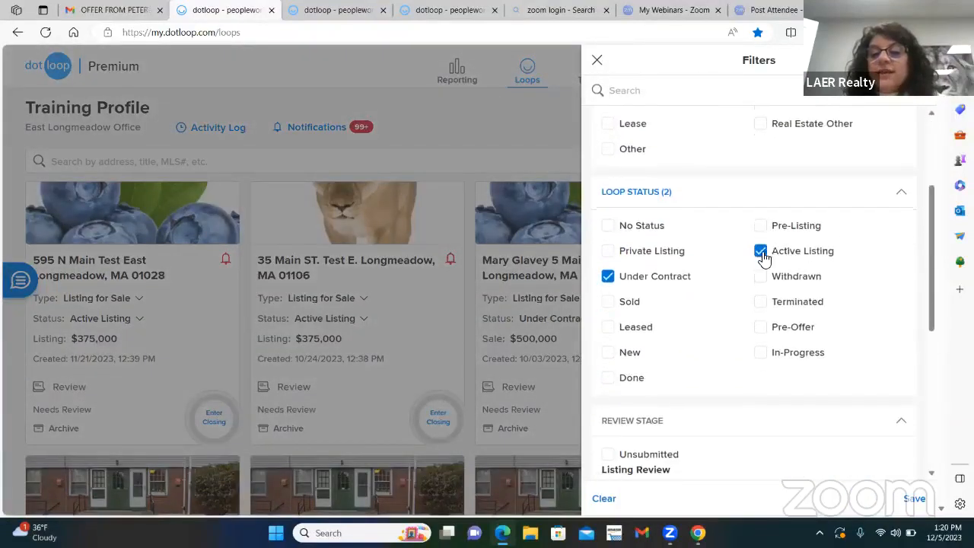
{"action": "left_click", "coordinate": [761, 251]}
{"action": "left_click", "coordinate": [609, 279]}
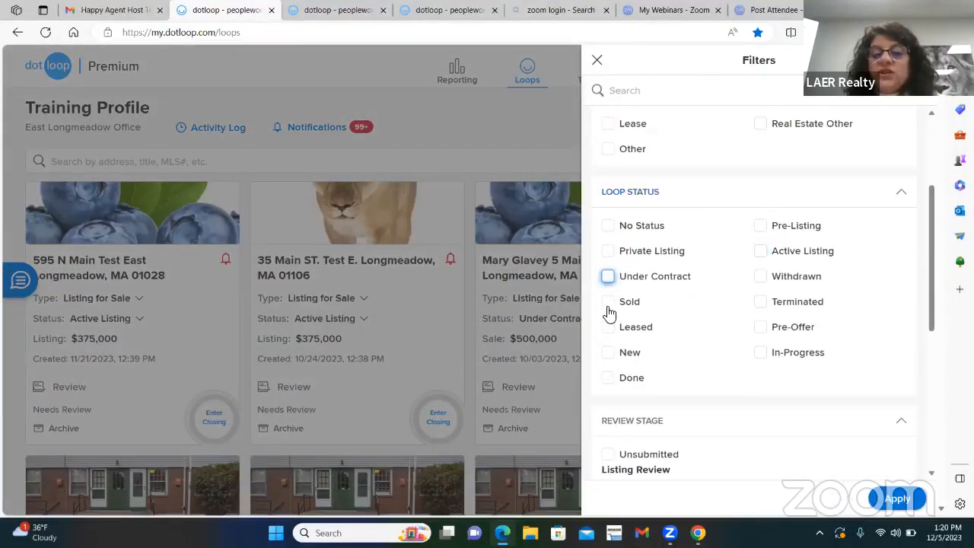
{"action": "left_click", "coordinate": [609, 303]}
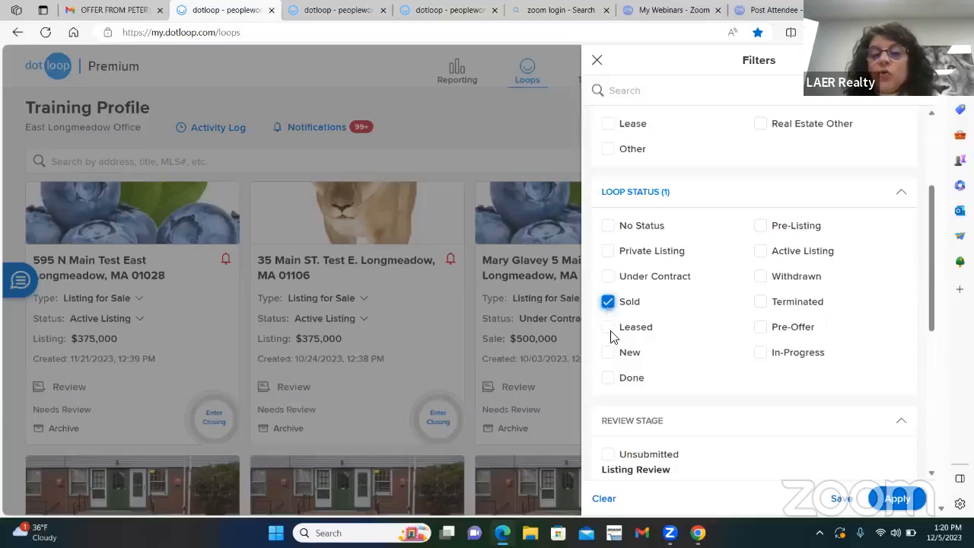
{"action": "left_click", "coordinate": [608, 328]}
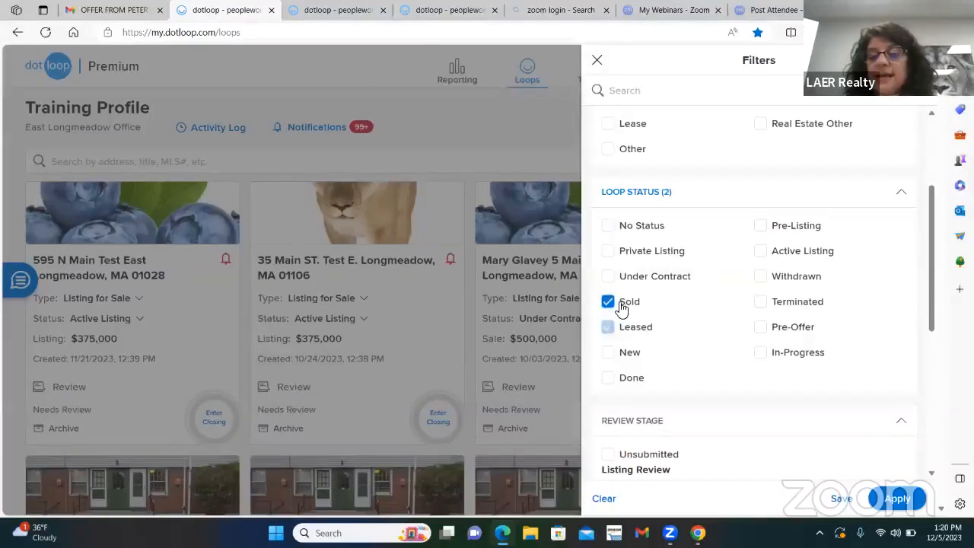
{"action": "left_click", "coordinate": [896, 498]}
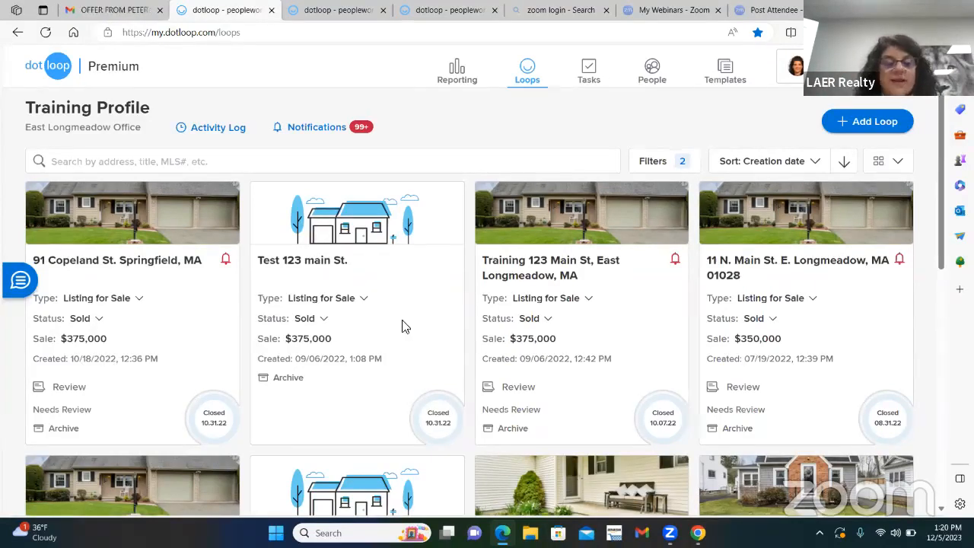
Step: Look through the sold loops and sort them by last updated, by transaction price and finally by closing date
{"action": "scroll", "coordinate": [628, 310], "scroll_direction": "down", "scroll_amount": 5}
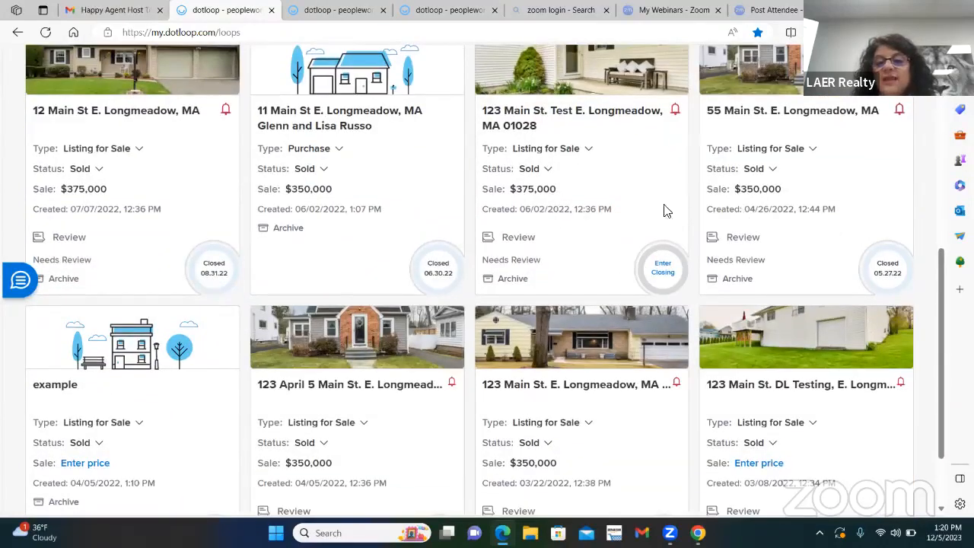
{"action": "scroll", "coordinate": [789, 223], "scroll_direction": "down", "scroll_amount": 2}
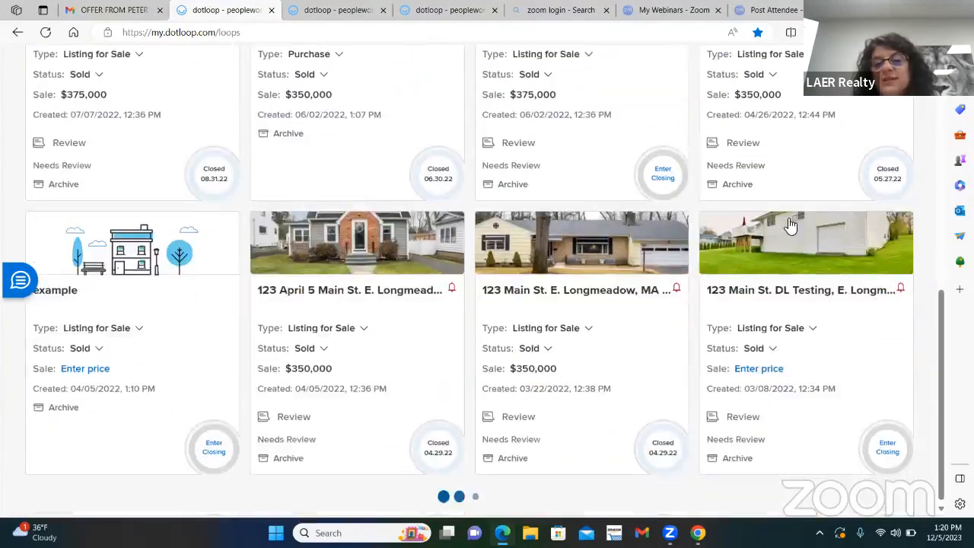
{"action": "scroll", "coordinate": [588, 380], "scroll_direction": "up", "scroll_amount": 8}
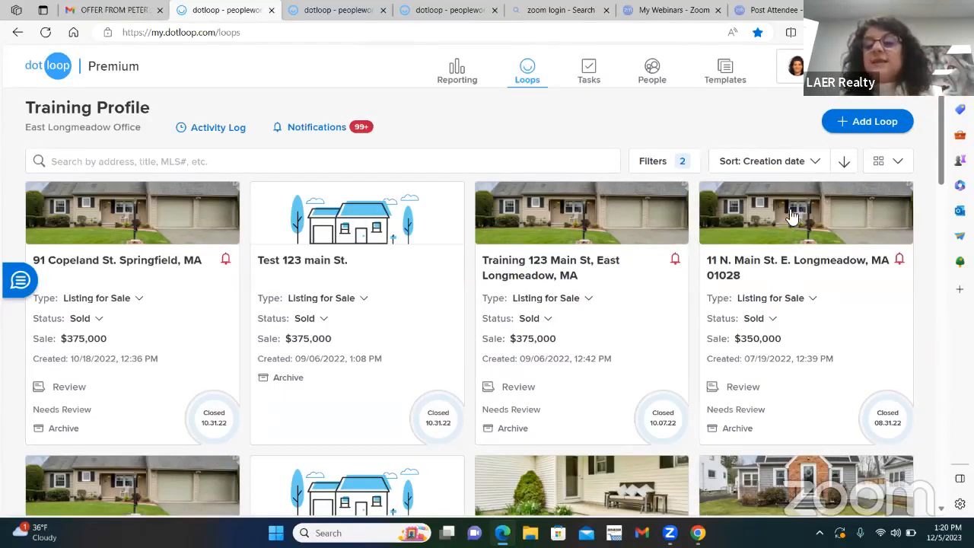
{"action": "left_click", "coordinate": [815, 165]}
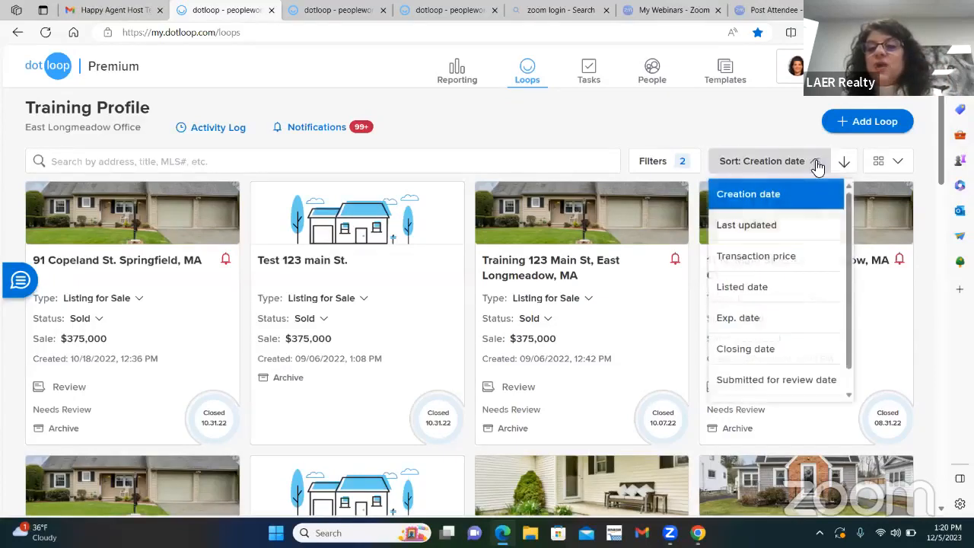
{"action": "left_click", "coordinate": [742, 236]}
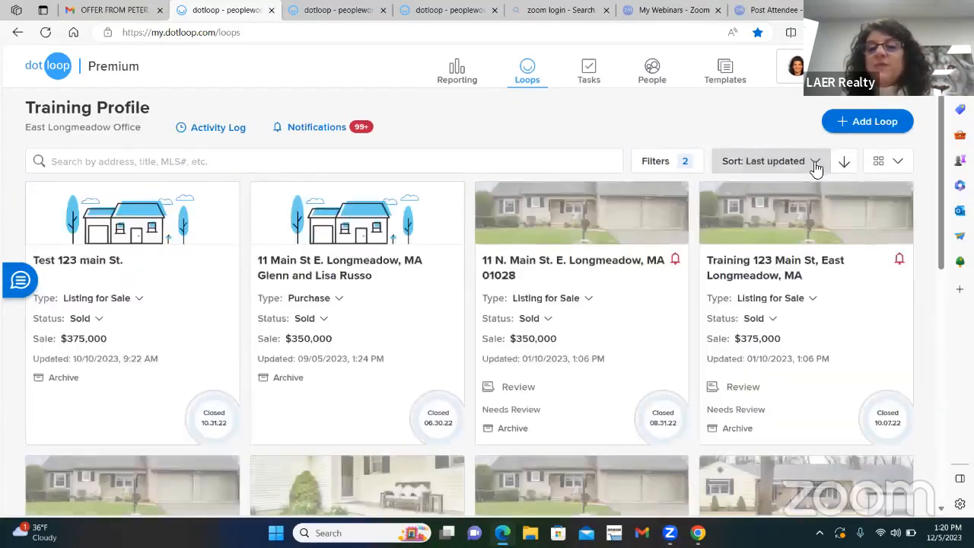
{"action": "left_click", "coordinate": [811, 161]}
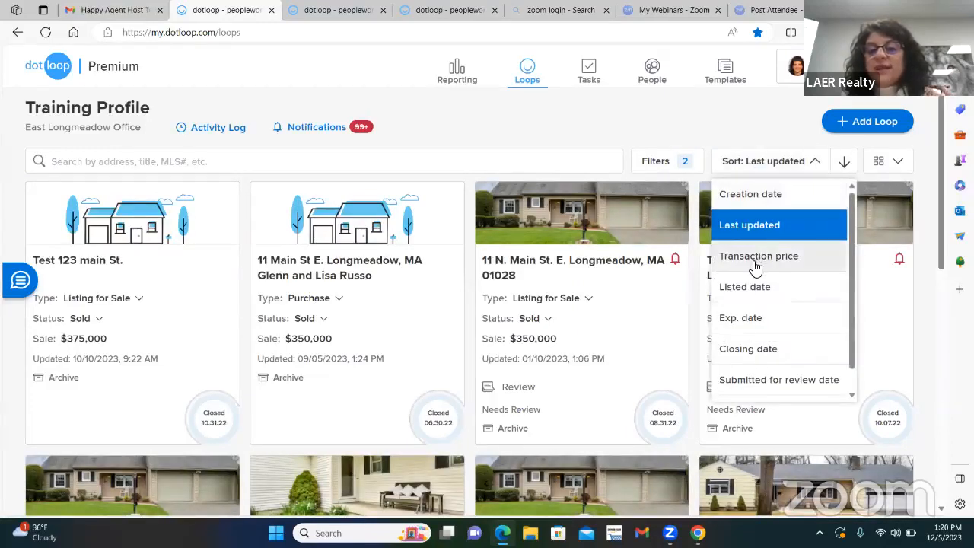
{"action": "left_click", "coordinate": [755, 265]}
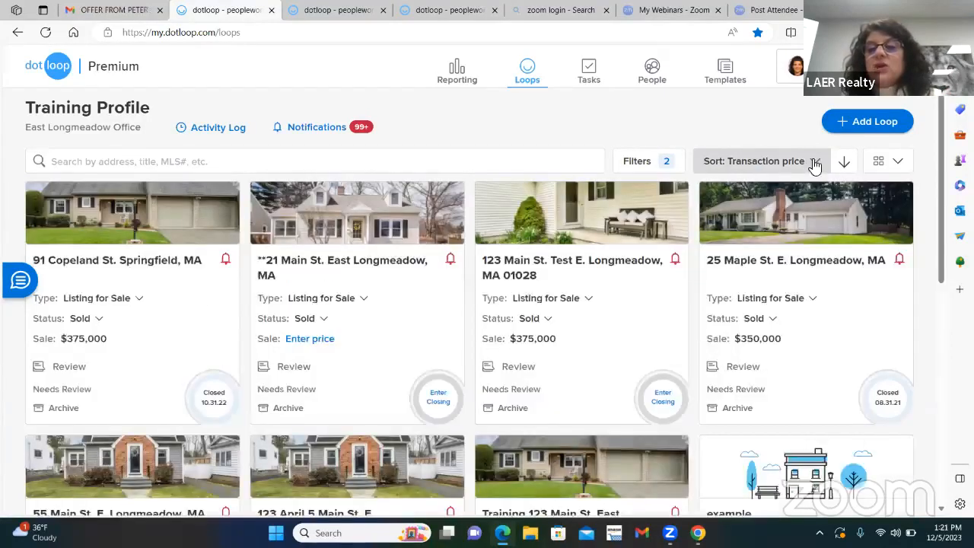
{"action": "left_click", "coordinate": [812, 160]}
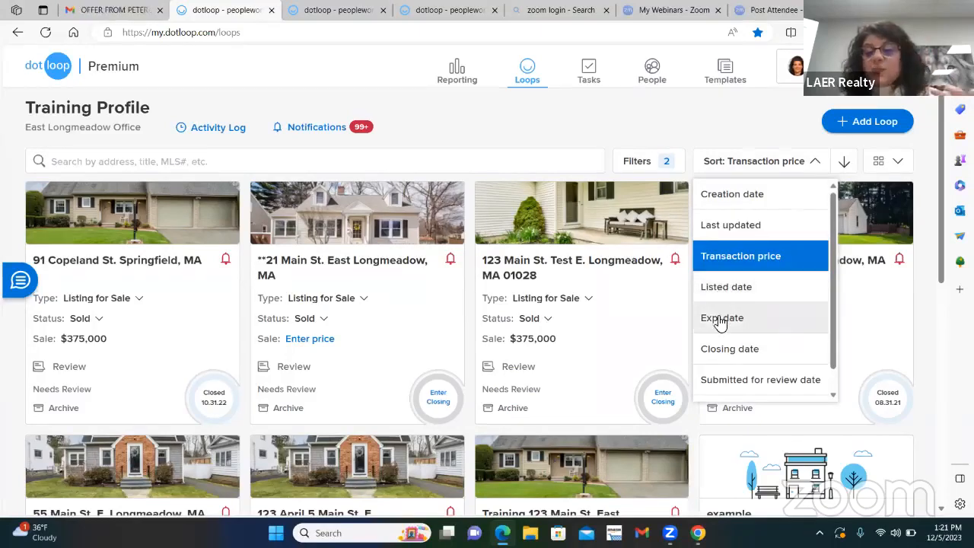
{"action": "left_click", "coordinate": [731, 350]}
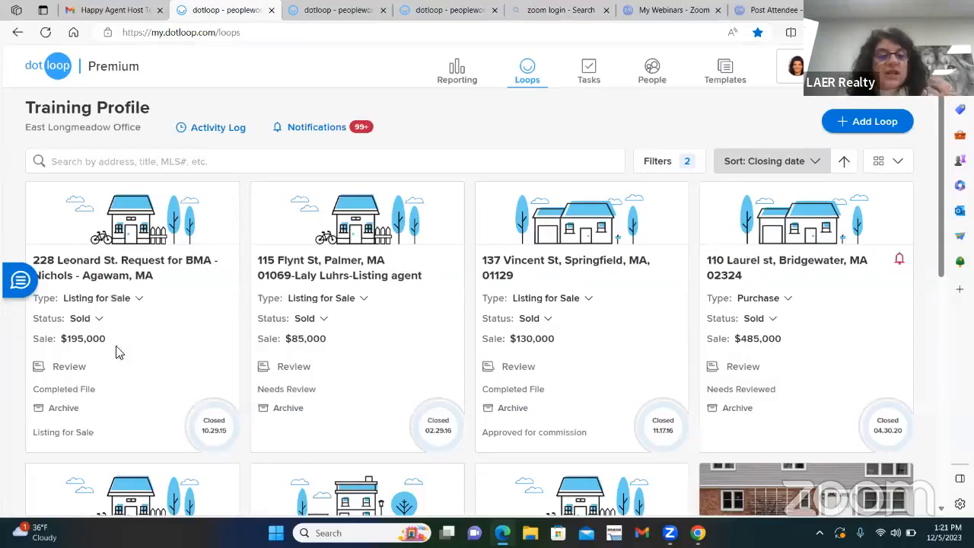
Step: Change the loop status filter from Sold and Leased to Active Listing and Under Contract, and apply it
{"action": "left_click", "coordinate": [659, 165]}
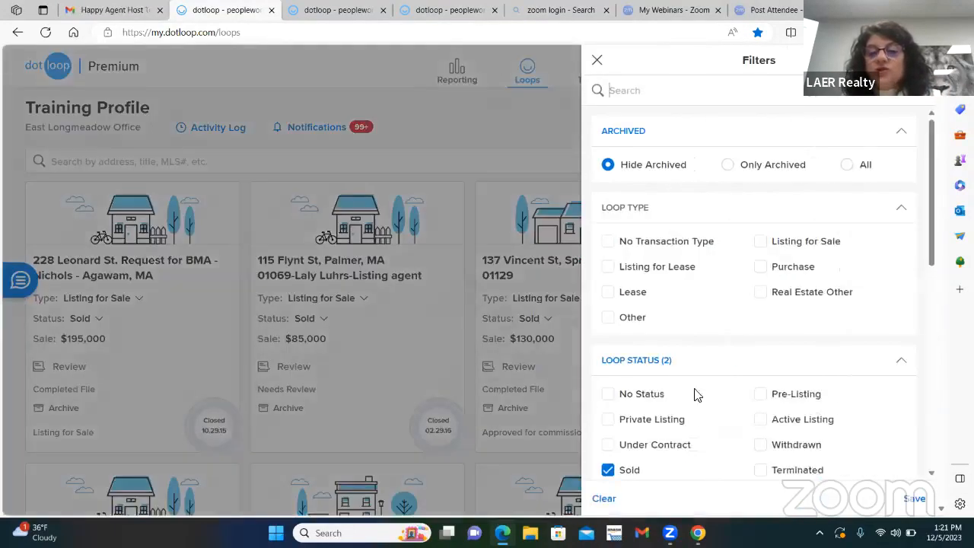
{"action": "scroll", "coordinate": [655, 380], "scroll_direction": "down", "scroll_amount": 2}
{"action": "left_click", "coordinate": [609, 359]}
{"action": "left_click", "coordinate": [607, 384]}
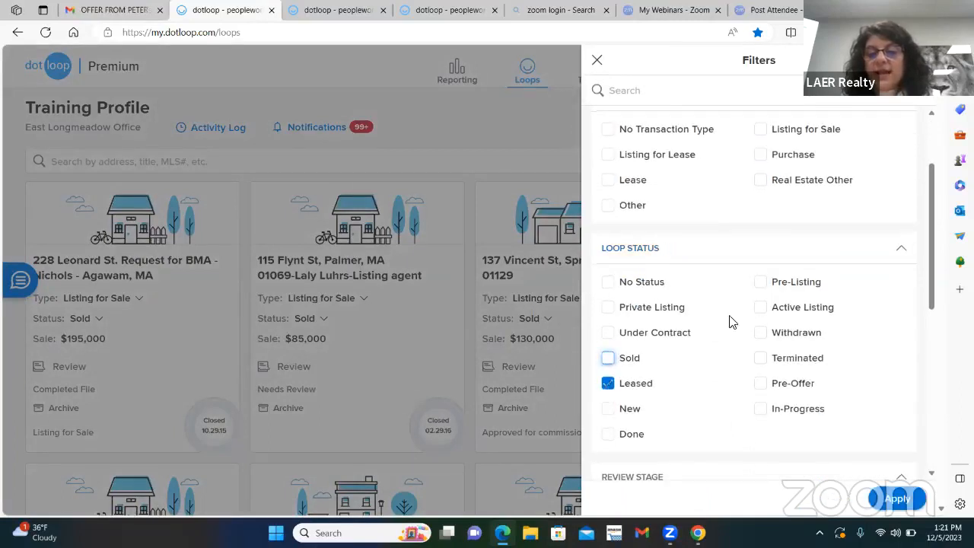
{"action": "left_click", "coordinate": [762, 308]}
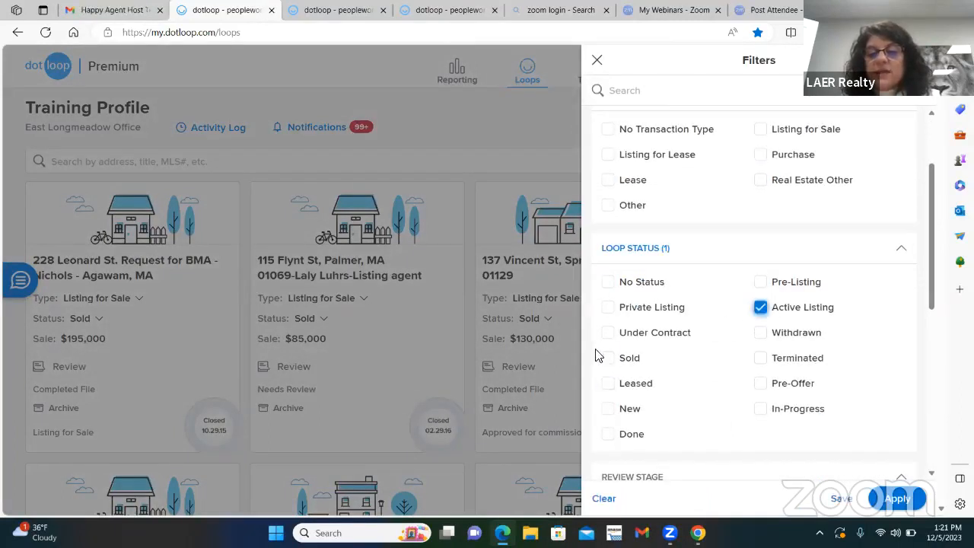
{"action": "left_click", "coordinate": [608, 335]}
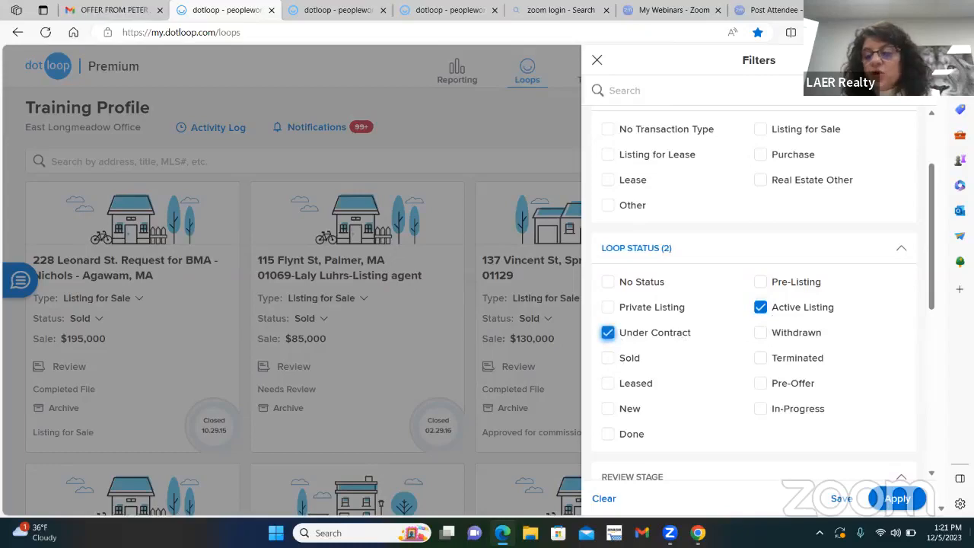
{"action": "left_click", "coordinate": [899, 499]}
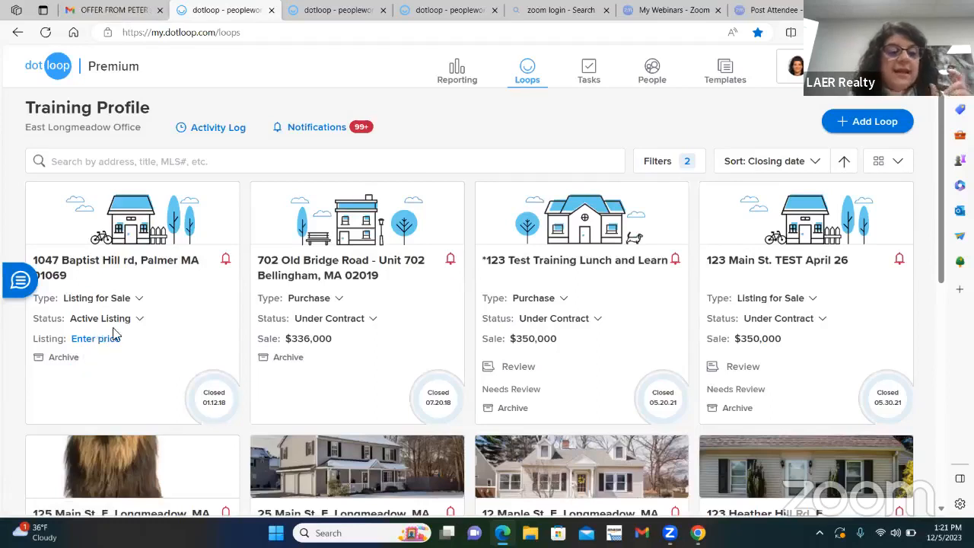
Step: Open the Under Contract purchase loop with the $336,000 sale price and view its activity log
{"action": "left_click", "coordinate": [342, 323]}
{"action": "left_click", "coordinate": [343, 273]}
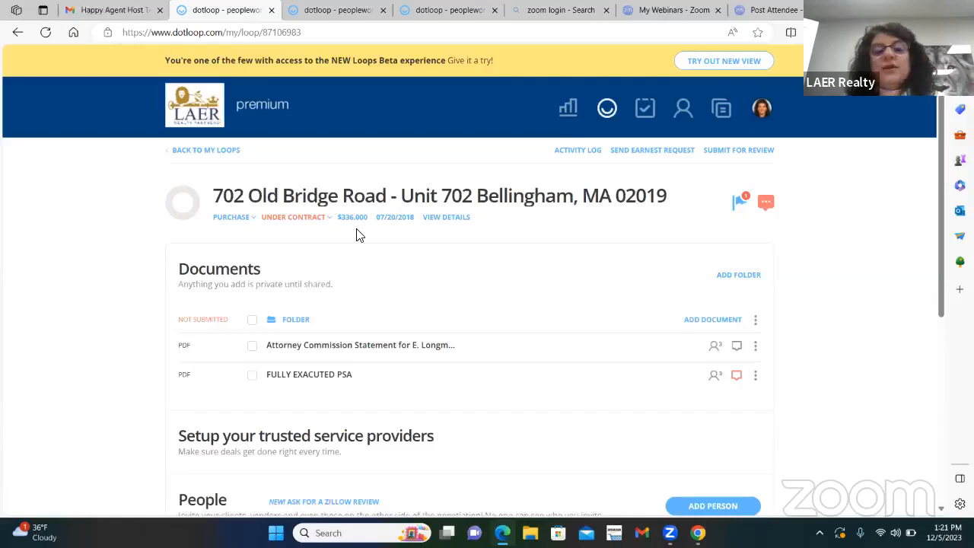
{"action": "left_click", "coordinate": [581, 155]}
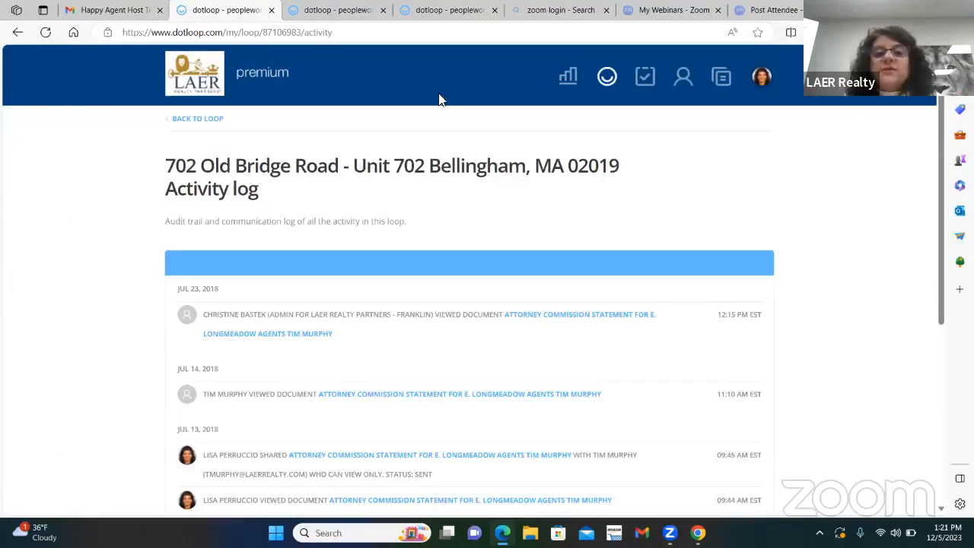
Step: View the Reporting page of the training profile and examine its year-to-date sales and loops charts
{"action": "left_click", "coordinate": [567, 84]}
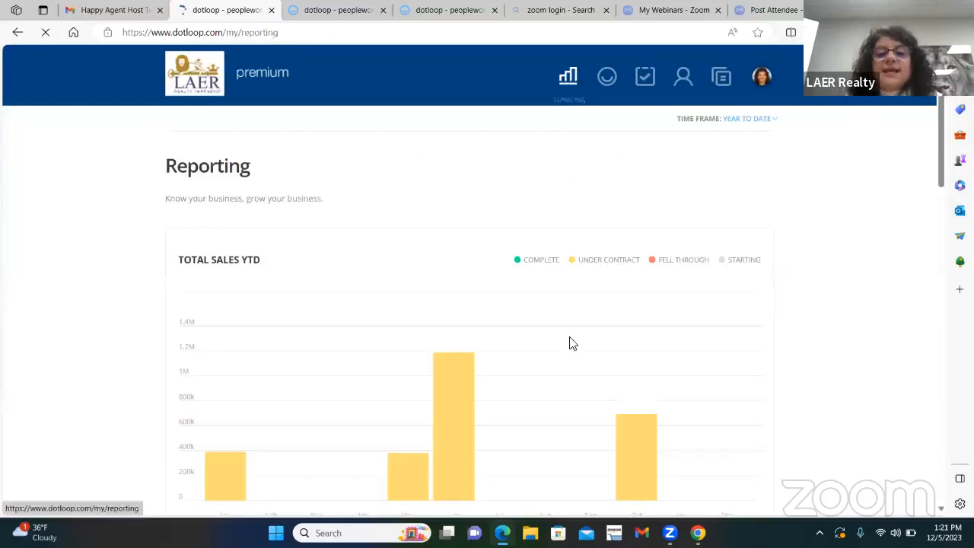
{"action": "scroll", "coordinate": [324, 322], "scroll_direction": "down", "scroll_amount": 3}
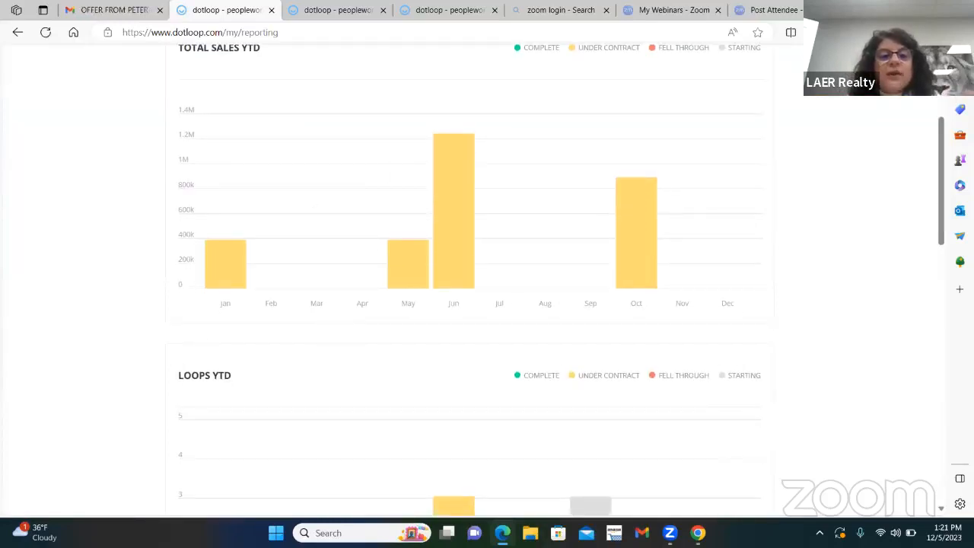
{"action": "scroll", "coordinate": [597, 394], "scroll_direction": "up", "scroll_amount": 3}
Step: Switch to the admin profile for LAER Realty Partners - East Longmeadow
{"action": "left_click", "coordinate": [760, 77]}
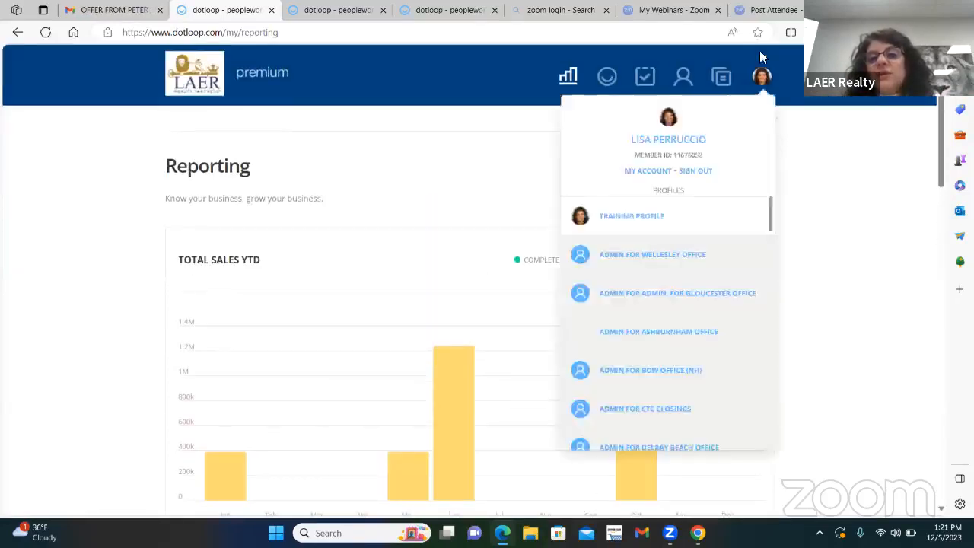
{"action": "scroll", "coordinate": [657, 290], "scroll_direction": "down", "scroll_amount": 2}
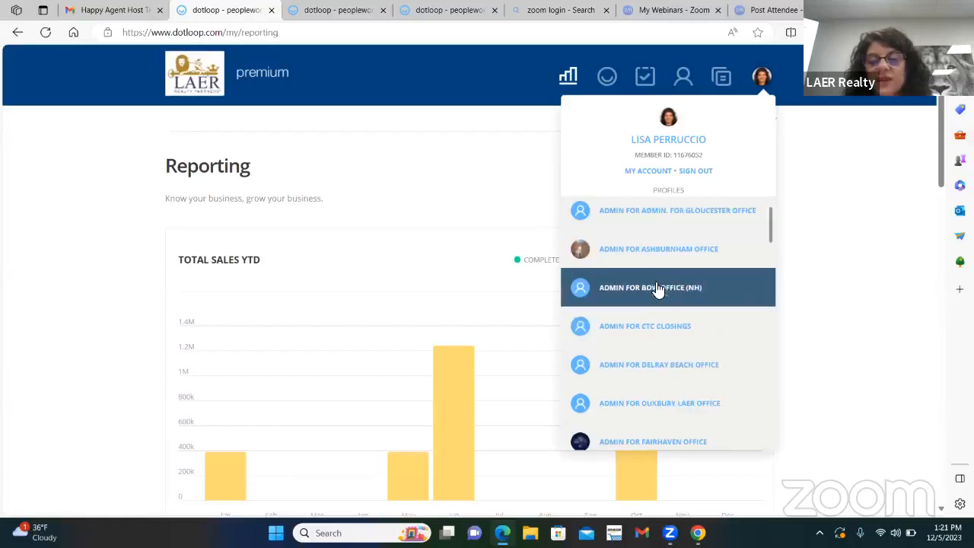
{"action": "scroll", "coordinate": [660, 293], "scroll_direction": "down", "scroll_amount": 4}
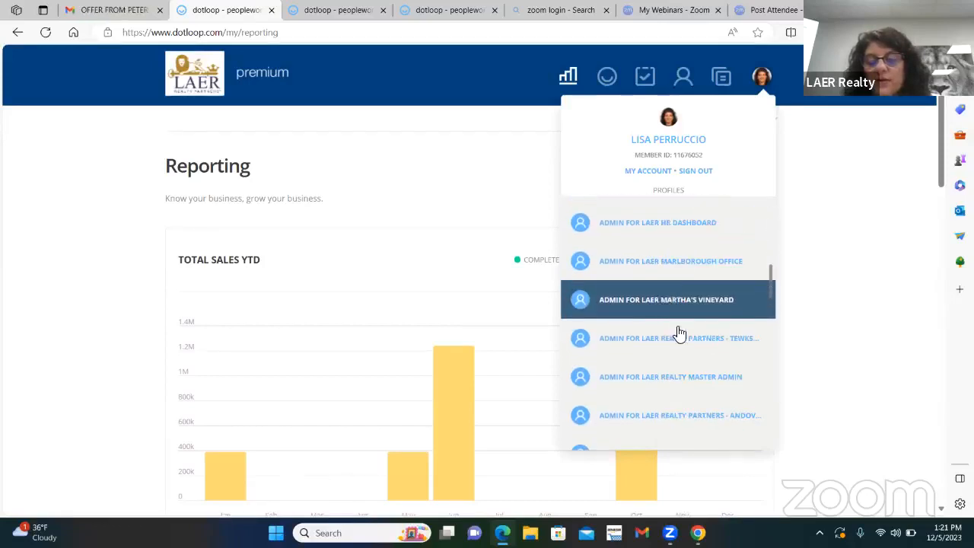
{"action": "scroll", "coordinate": [678, 347], "scroll_direction": "down", "scroll_amount": 3}
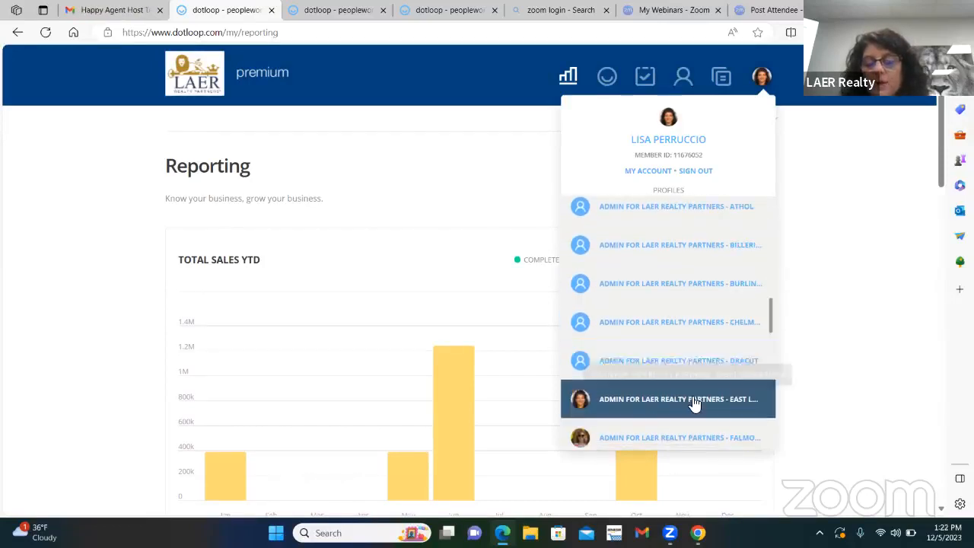
{"action": "left_click", "coordinate": [695, 401]}
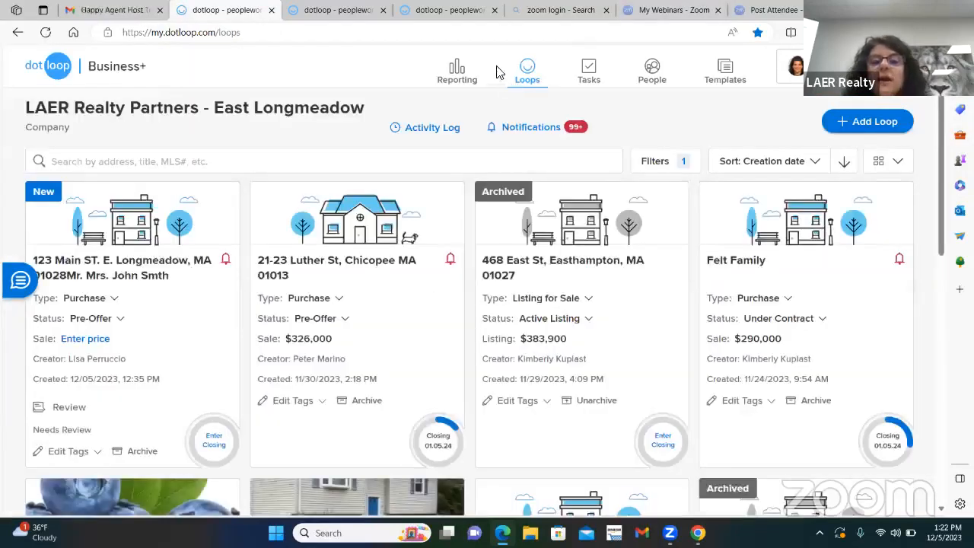
Step: Open the East Longmeadow office's reporting and examine the monthly Total Sales YTD chart, including July's completed sales
{"action": "left_click", "coordinate": [449, 77]}
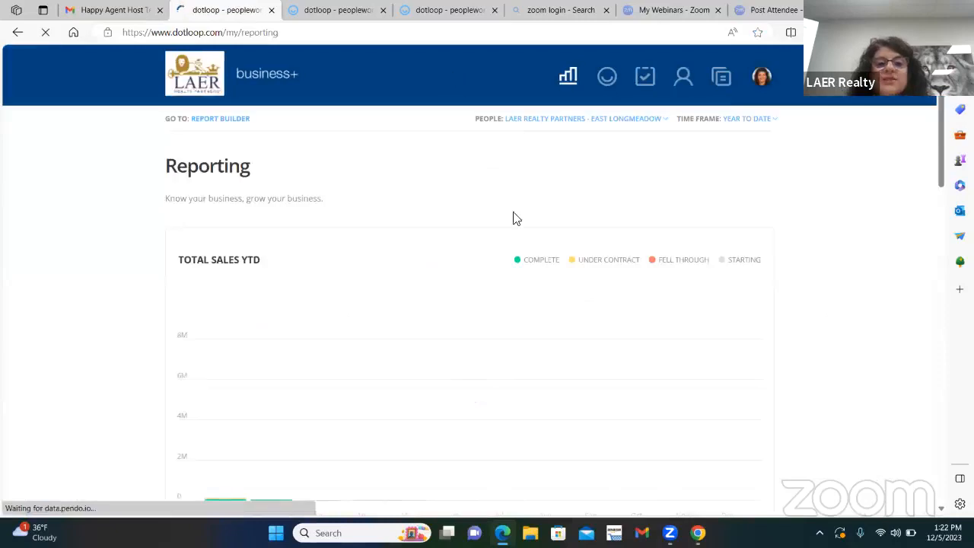
{"action": "scroll", "coordinate": [689, 300], "scroll_direction": "down", "scroll_amount": 3}
{"action": "scroll", "coordinate": [695, 263], "scroll_direction": "up", "scroll_amount": 1}
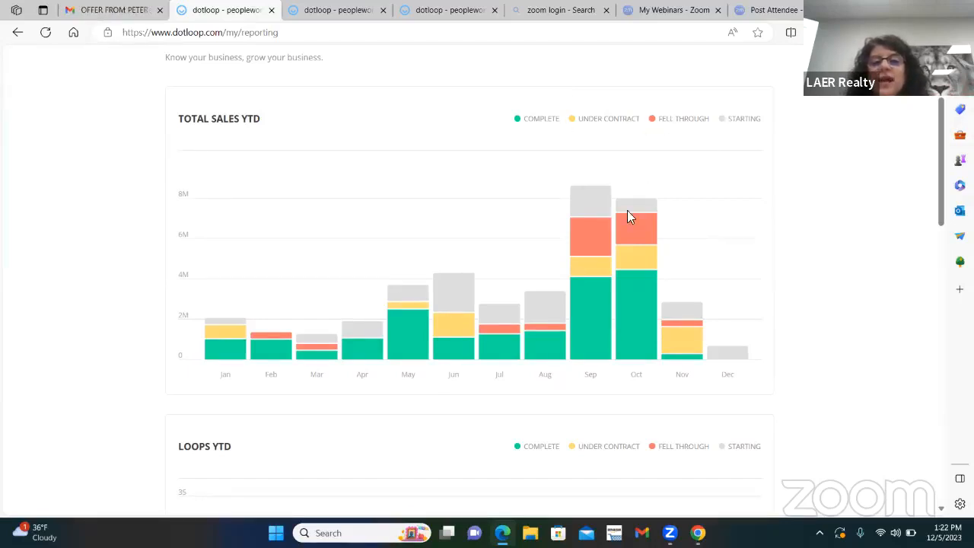
{"action": "mouse_move", "coordinate": [515, 345]}
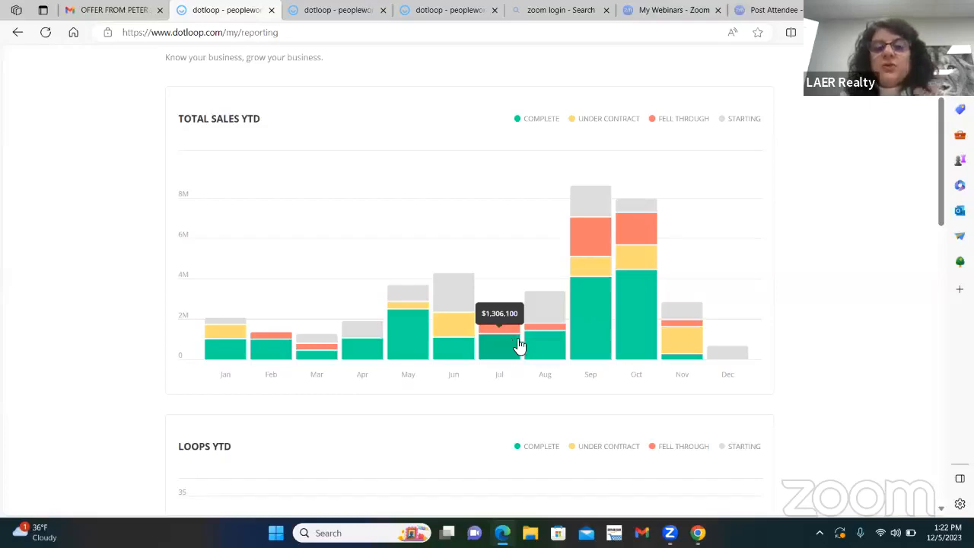
{"action": "scroll", "coordinate": [580, 312], "scroll_direction": "up", "scroll_amount": 2}
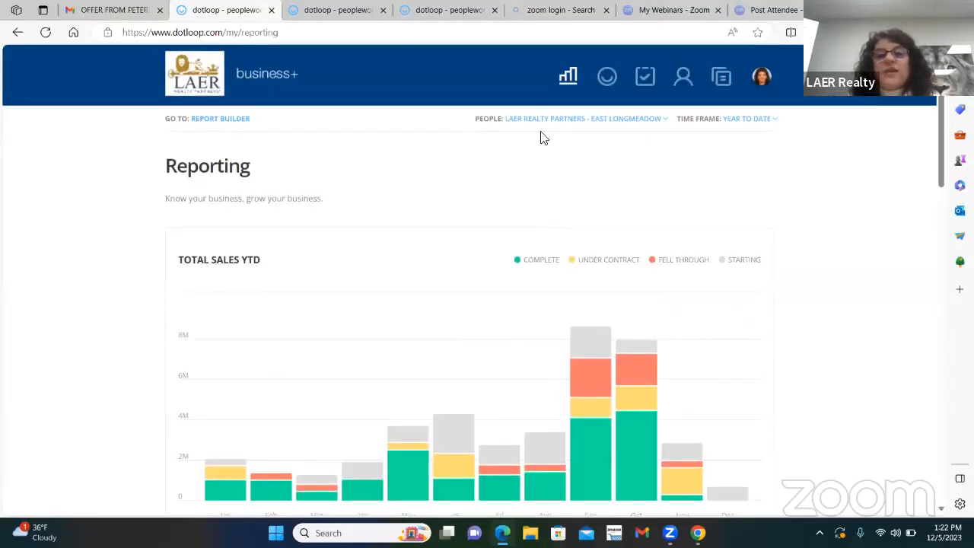
Step: Open the purchase loop created 12/05/2023 from the office's loops and set its status to Under Contract
{"action": "left_click", "coordinate": [608, 78]}
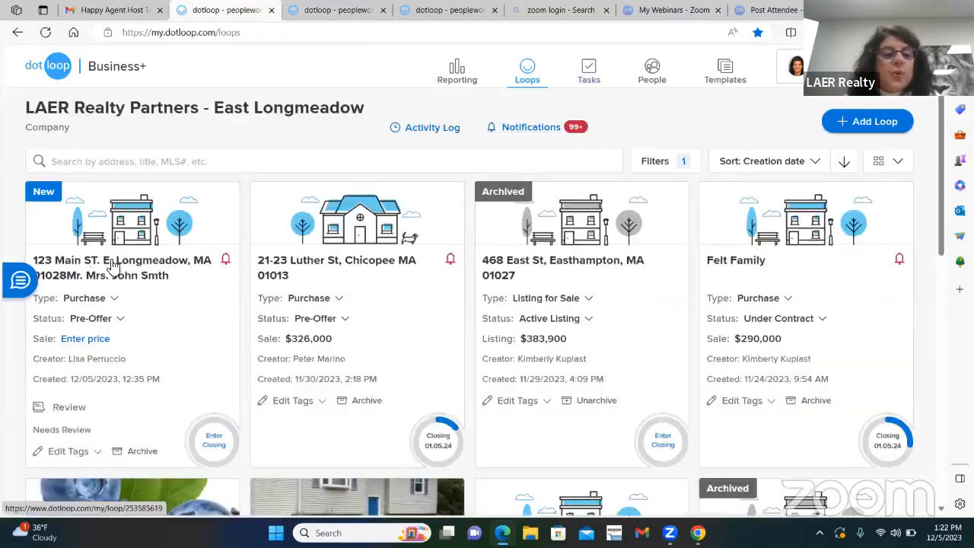
{"action": "left_click", "coordinate": [113, 265]}
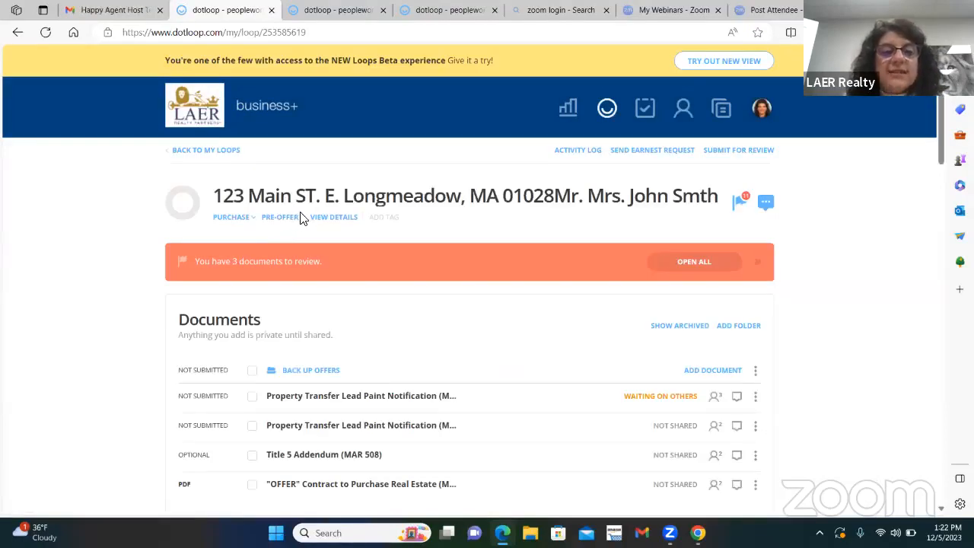
{"action": "left_click", "coordinate": [299, 223]}
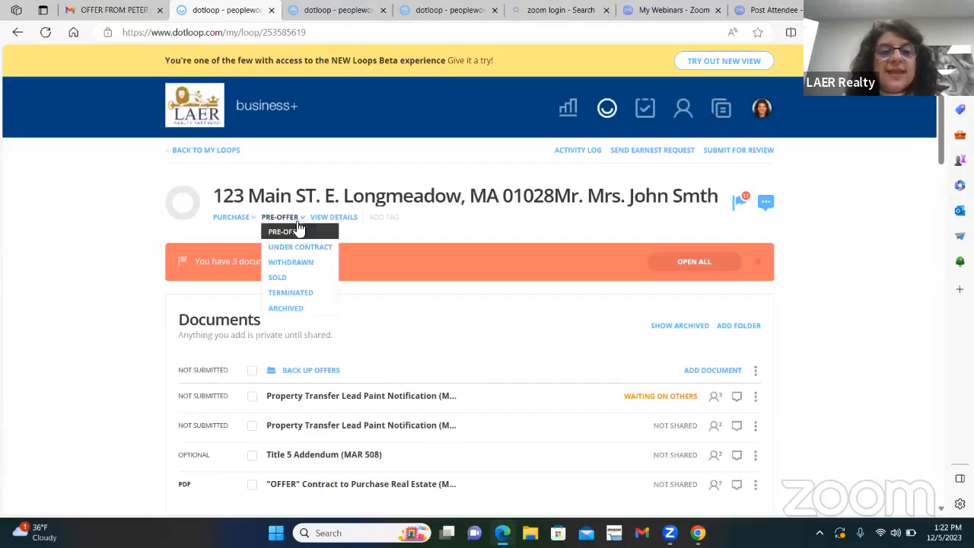
{"action": "left_click", "coordinate": [286, 246]}
Step: Set the loop's purchase/sale price to $750,000 and its closing date to 12/31/2023
{"action": "left_click", "coordinate": [359, 217]}
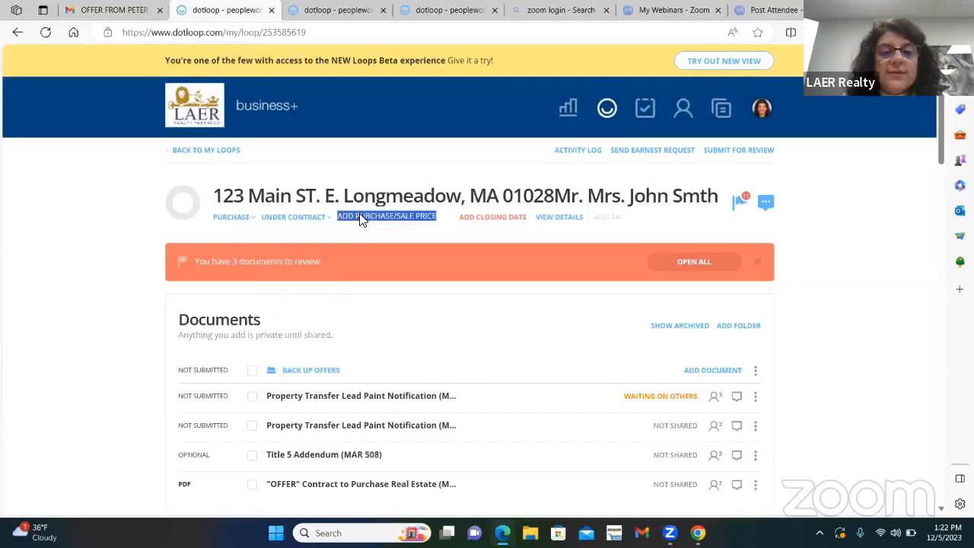
{"action": "type", "text": "750"}
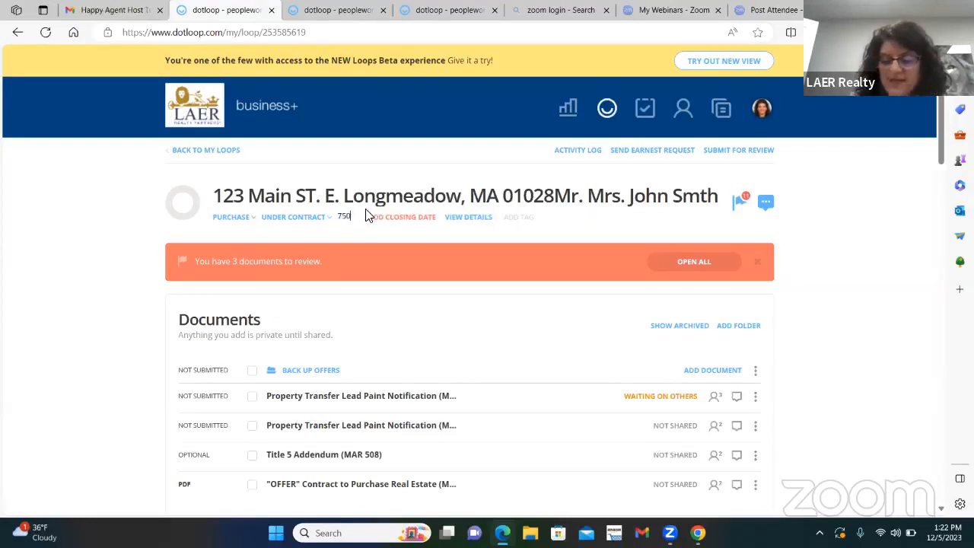
{"action": "type", "text": ",00"}
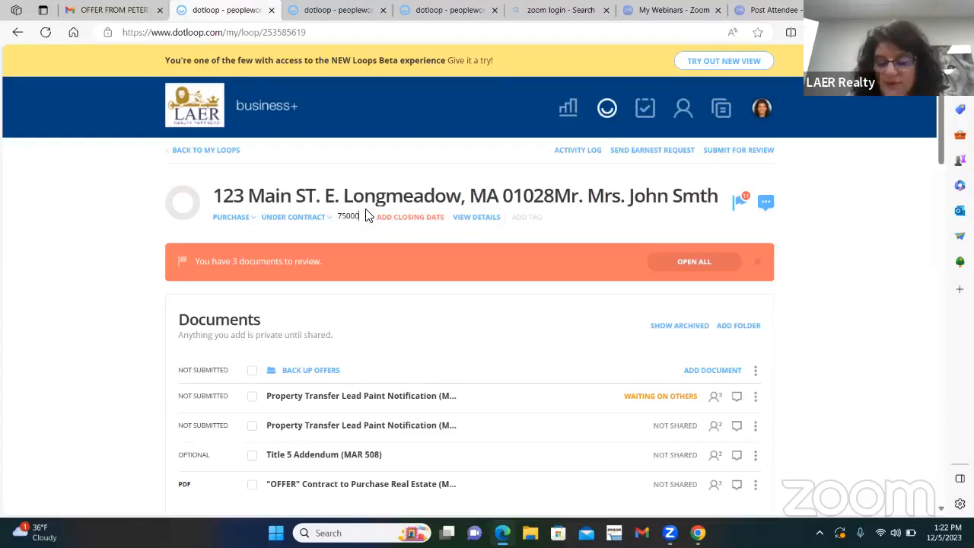
{"action": "type", "text": "0"}
{"action": "key", "text": "Return"}
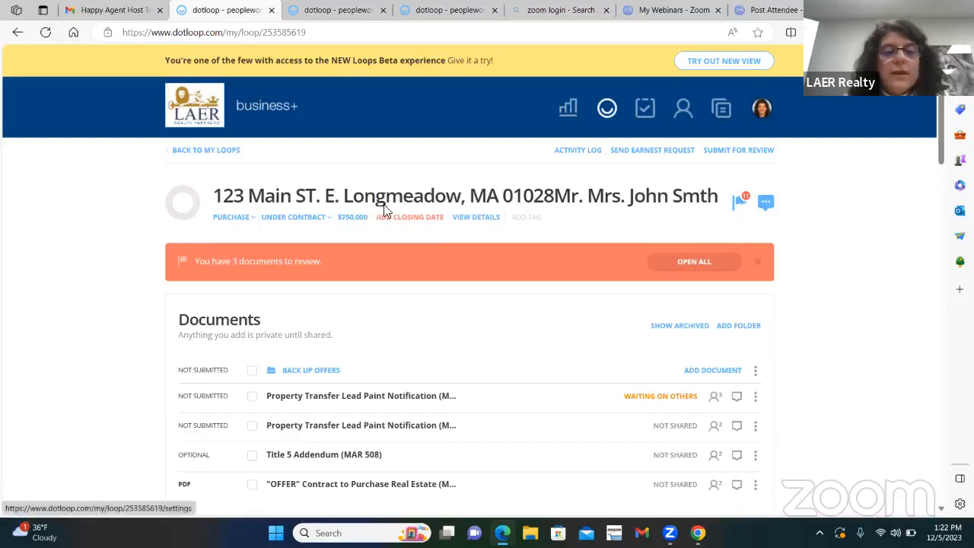
{"action": "left_click", "coordinate": [424, 219]}
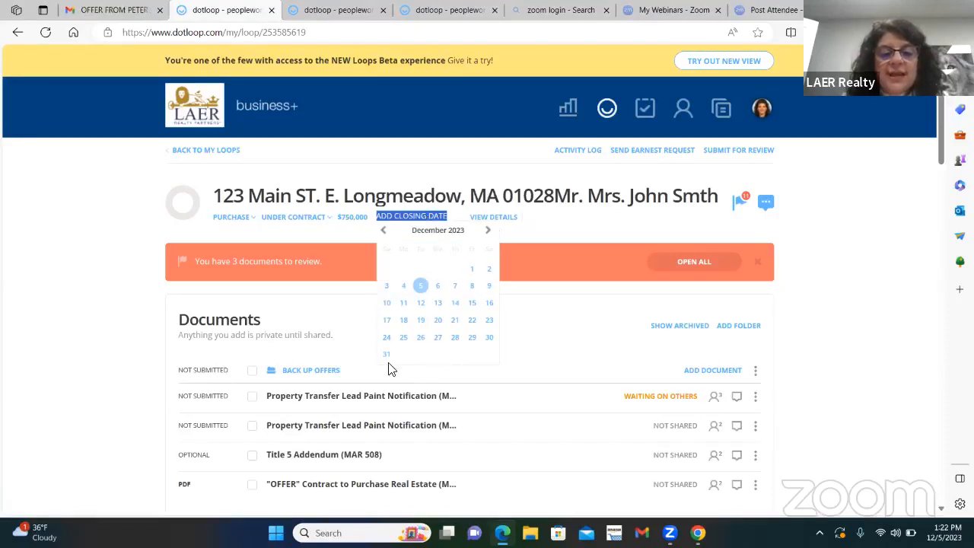
{"action": "left_click", "coordinate": [386, 354]}
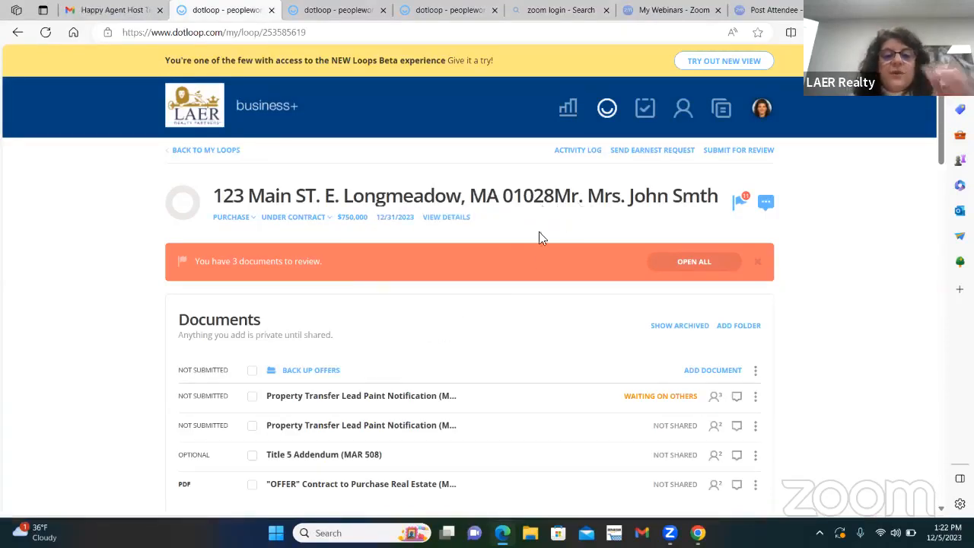
Step: Check the East Longmeadow office's Total Sales YTD chart and reopen the purchase loop created 12/05/2023
{"action": "left_click", "coordinate": [569, 109]}
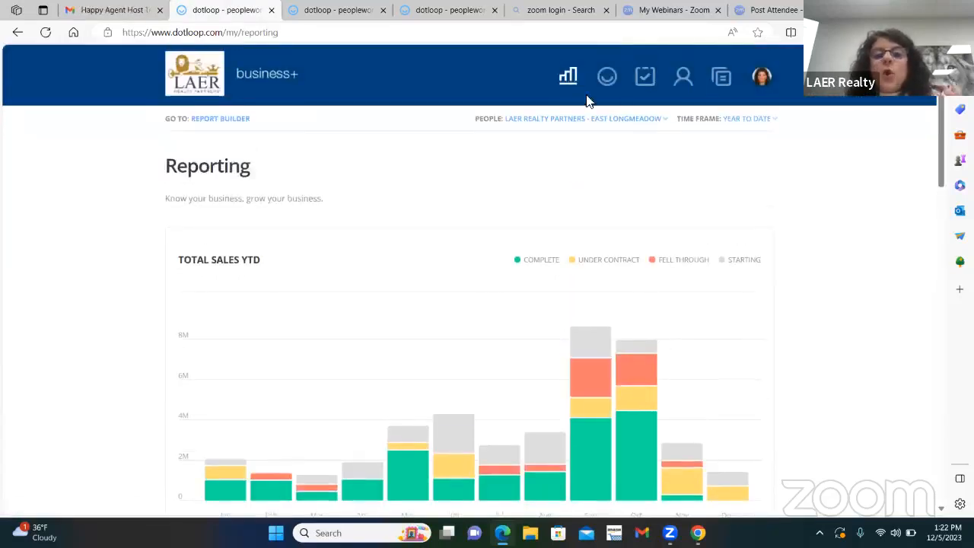
{"action": "left_click", "coordinate": [607, 80]}
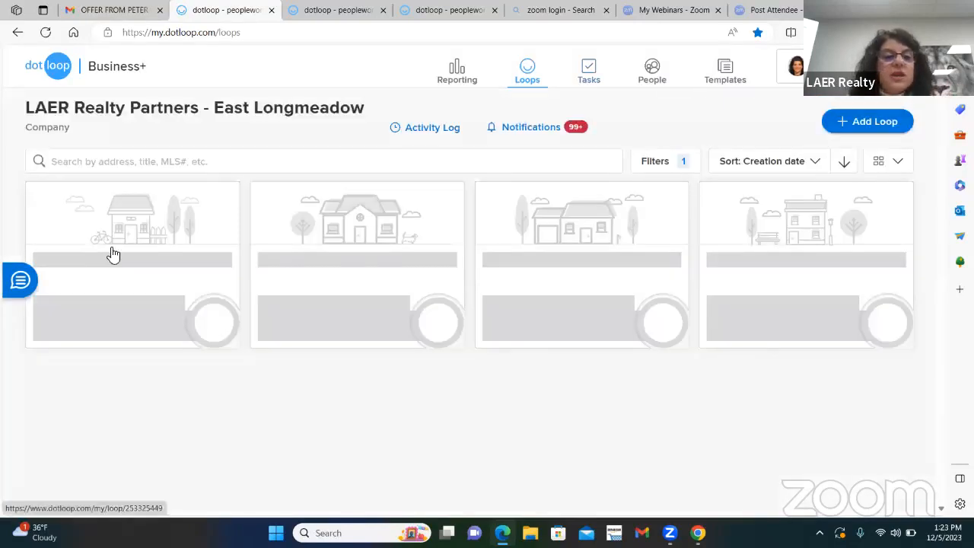
{"action": "left_click", "coordinate": [139, 268]}
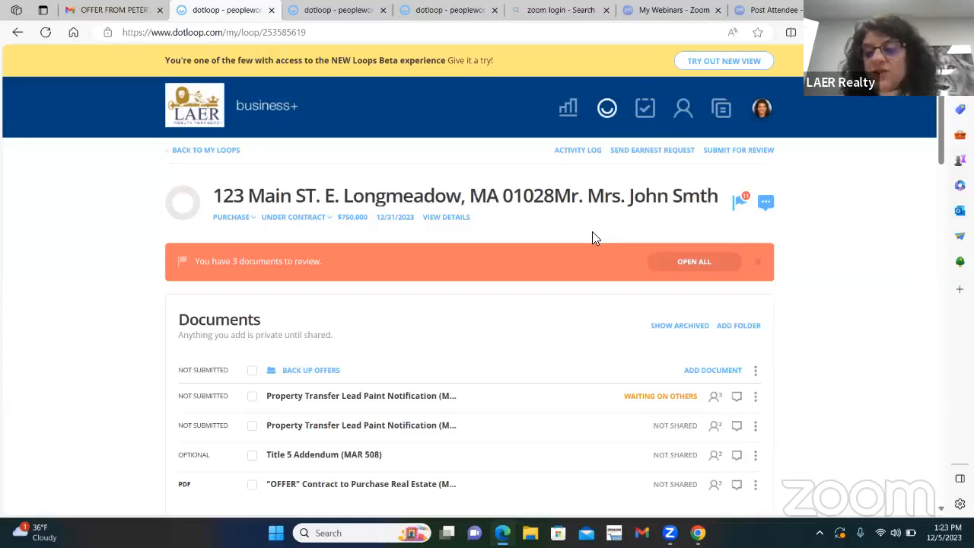
Step: Examine the loop's activity log from the latest status change down to its first entries, and return to the loop
{"action": "left_click", "coordinate": [576, 153]}
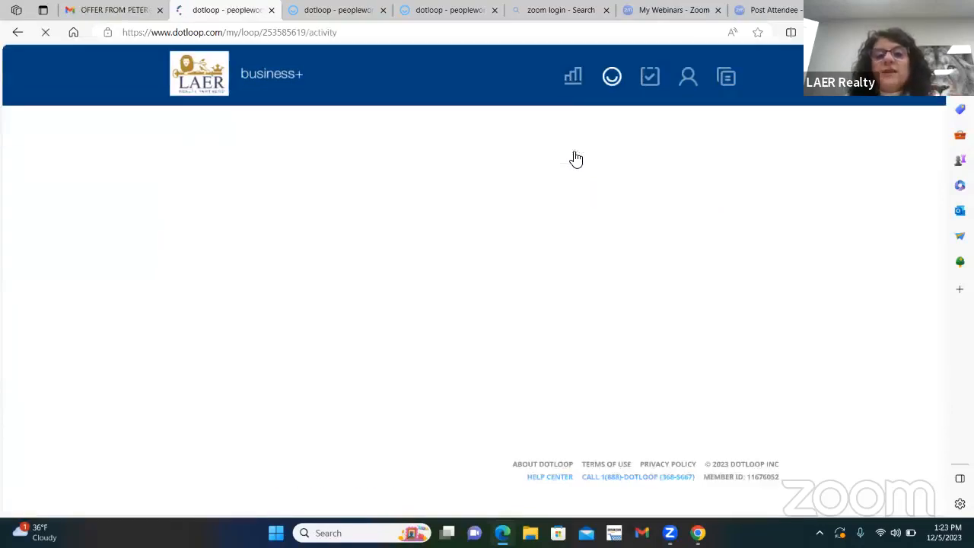
{"action": "scroll", "coordinate": [421, 272], "scroll_direction": "down", "scroll_amount": 4}
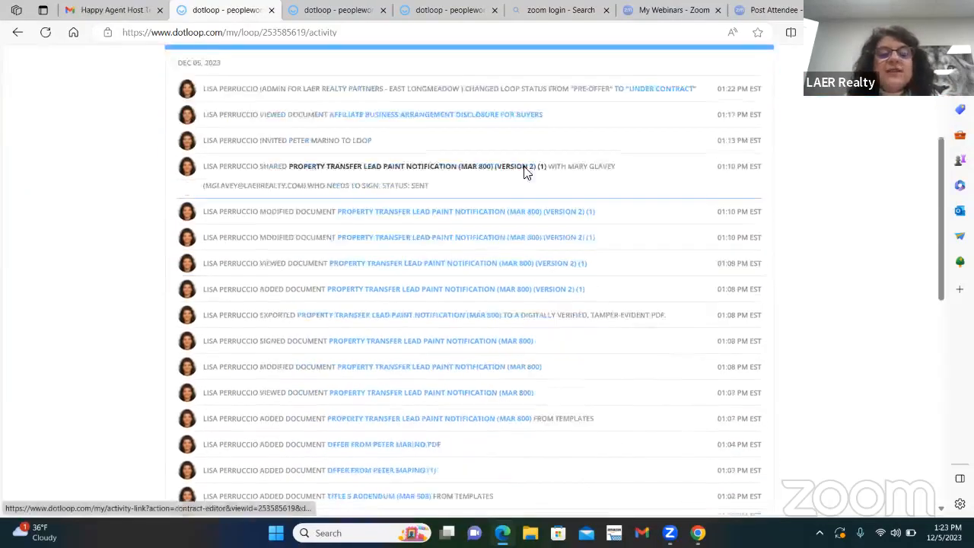
{"action": "scroll", "coordinate": [556, 260], "scroll_direction": "down", "scroll_amount": 7}
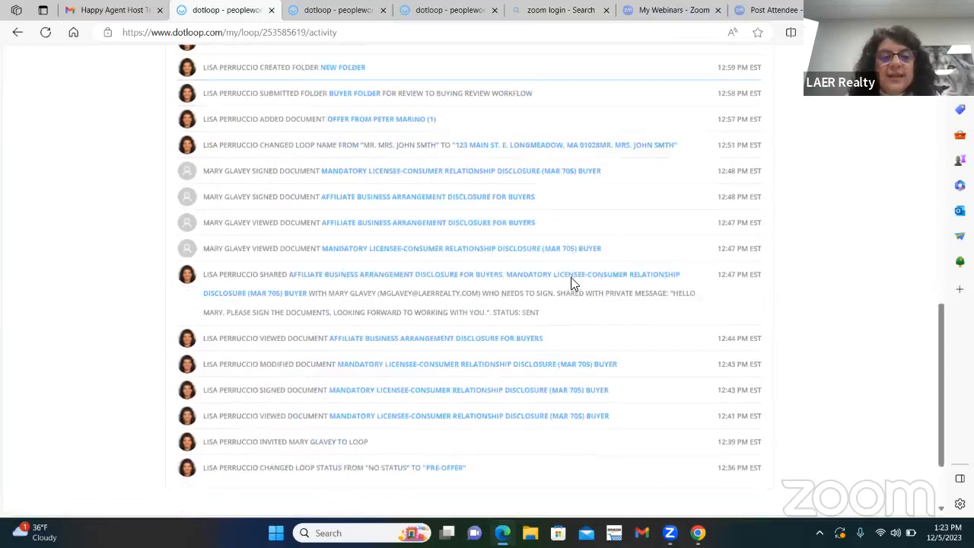
{"action": "scroll", "coordinate": [586, 284], "scroll_direction": "up", "scroll_amount": 2}
{"action": "scroll", "coordinate": [592, 285], "scroll_direction": "up", "scroll_amount": 10}
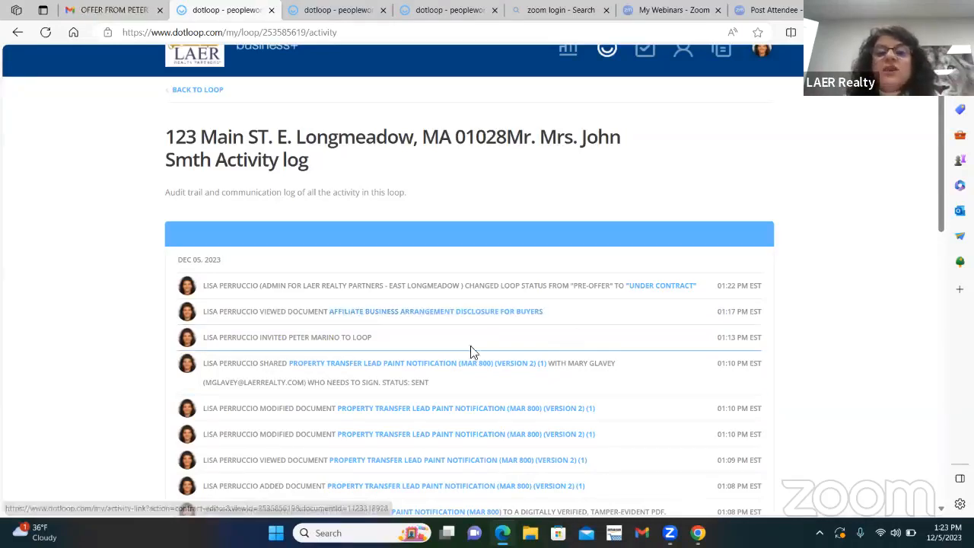
{"action": "scroll", "coordinate": [479, 352], "scroll_direction": "up", "scroll_amount": 2}
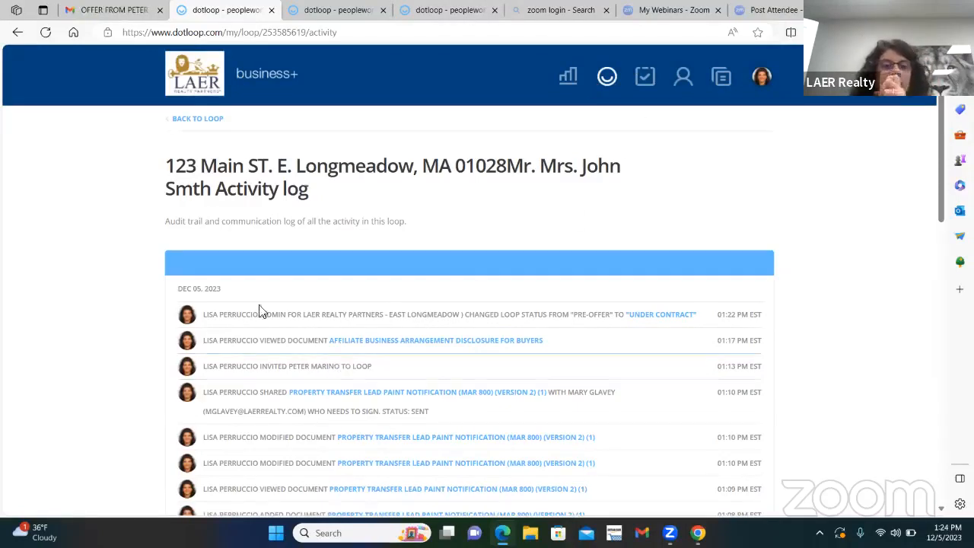
{"action": "left_click", "coordinate": [210, 121]}
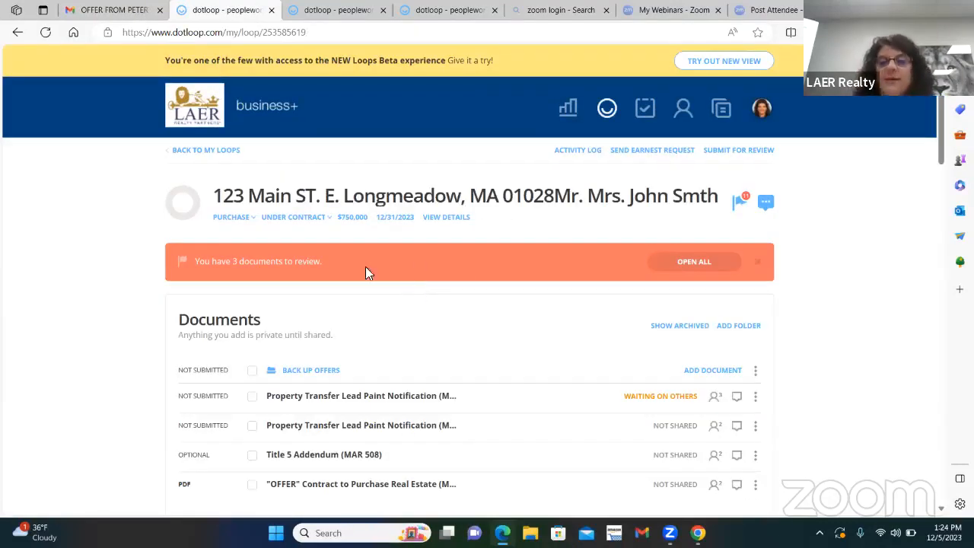
Step: Open the activity log for the whole East Longmeadow office, examine the last 7 days of entries, and return to the loops overview
{"action": "left_click", "coordinate": [609, 111]}
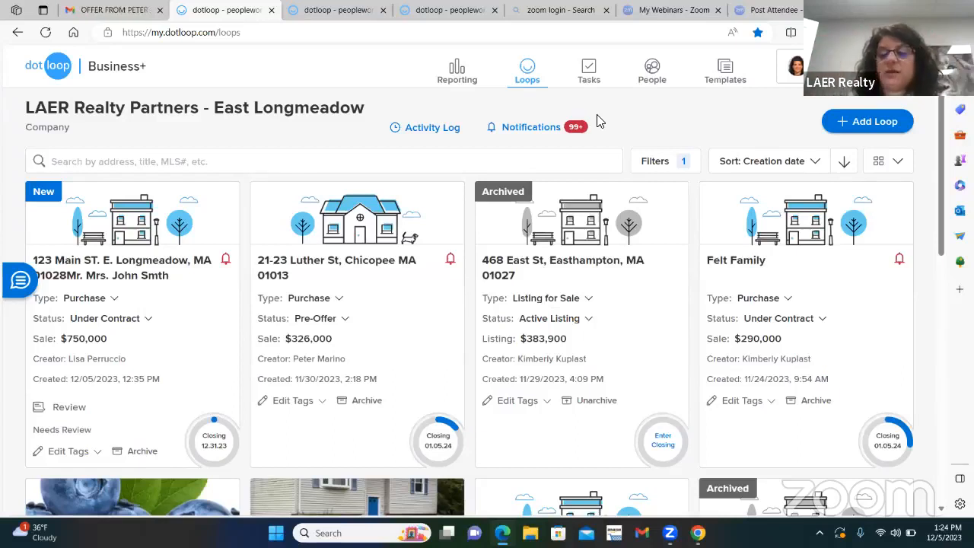
{"action": "left_click", "coordinate": [535, 71]}
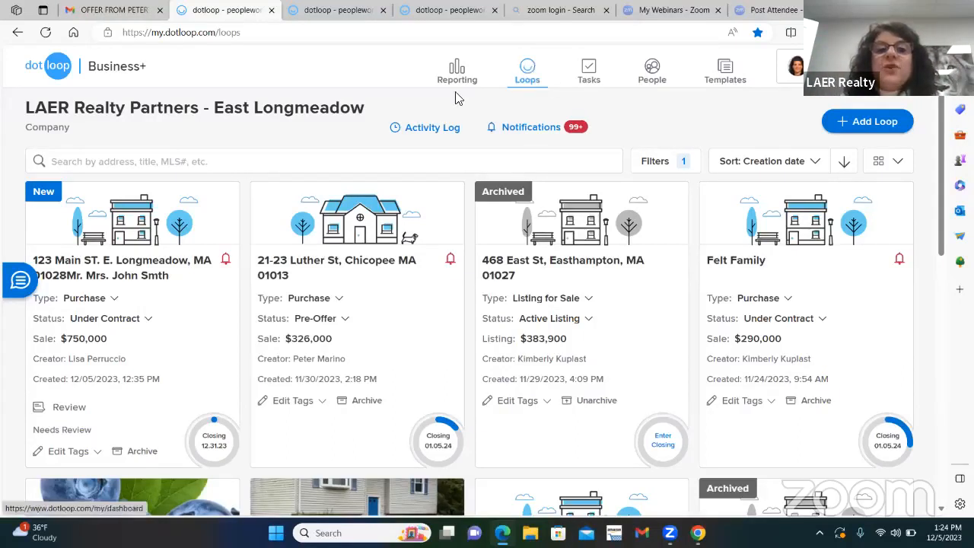
{"action": "left_click", "coordinate": [417, 129]}
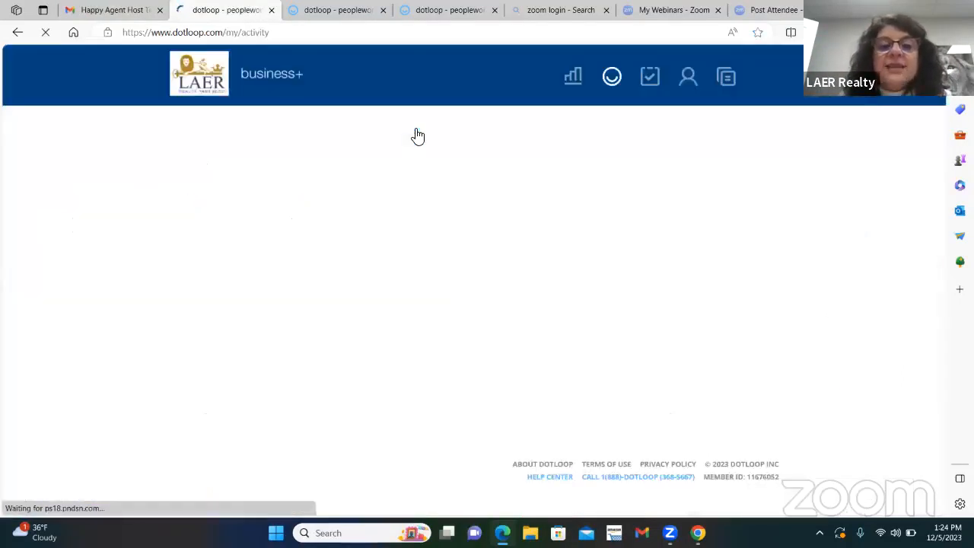
{"action": "scroll", "coordinate": [514, 190], "scroll_direction": "down", "scroll_amount": 15}
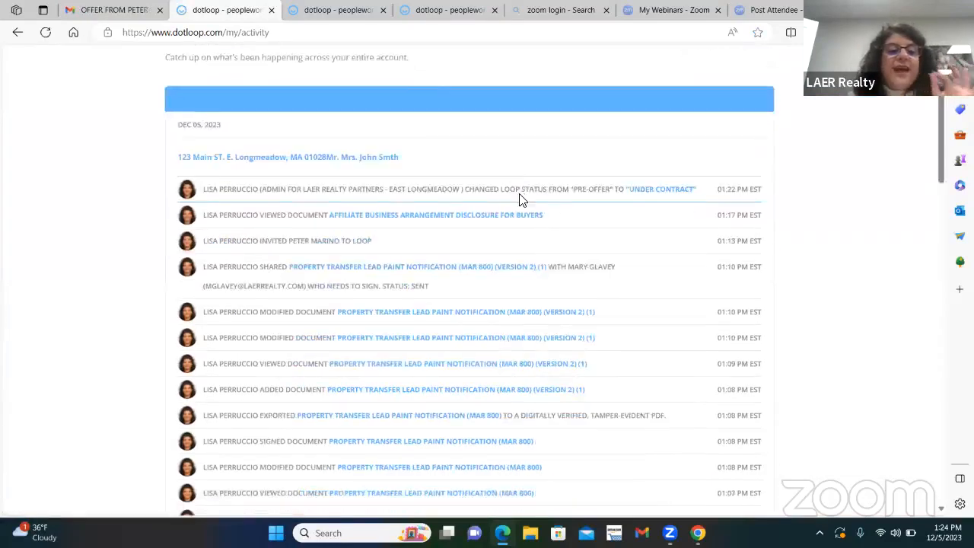
{"action": "scroll", "coordinate": [585, 245], "scroll_direction": "down", "scroll_amount": 3}
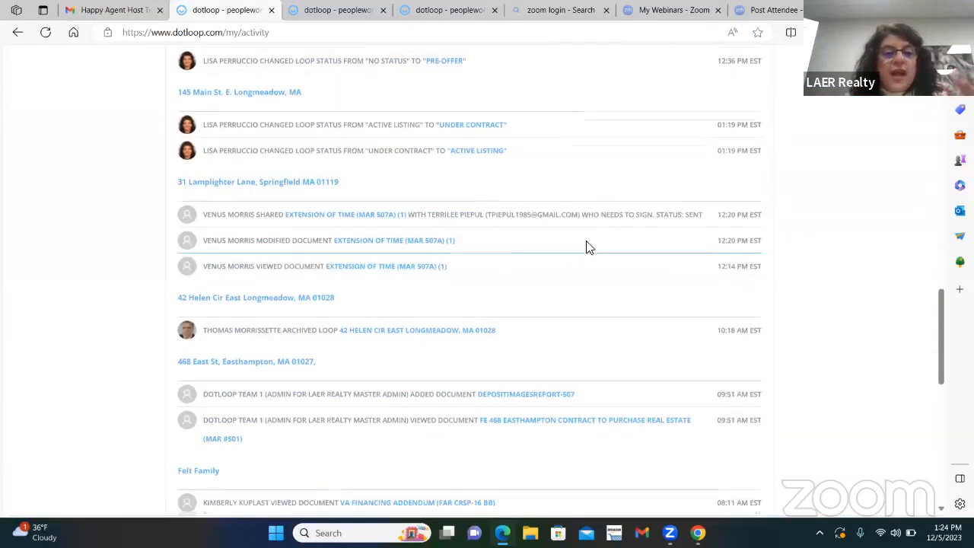
{"action": "scroll", "coordinate": [456, 202], "scroll_direction": "down", "scroll_amount": 4}
{"action": "scroll", "coordinate": [523, 212], "scroll_direction": "down", "scroll_amount": 5}
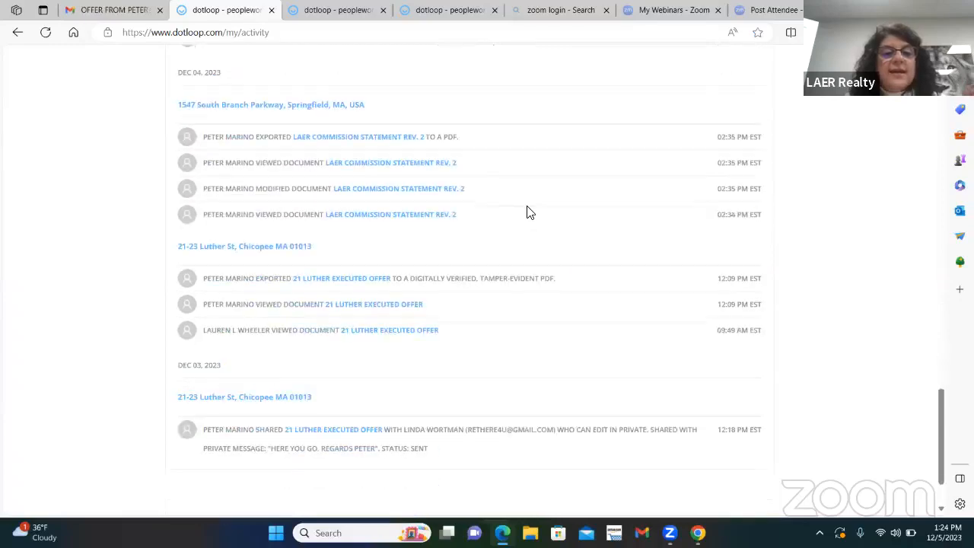
{"action": "scroll", "coordinate": [519, 286], "scroll_direction": "up", "scroll_amount": 20}
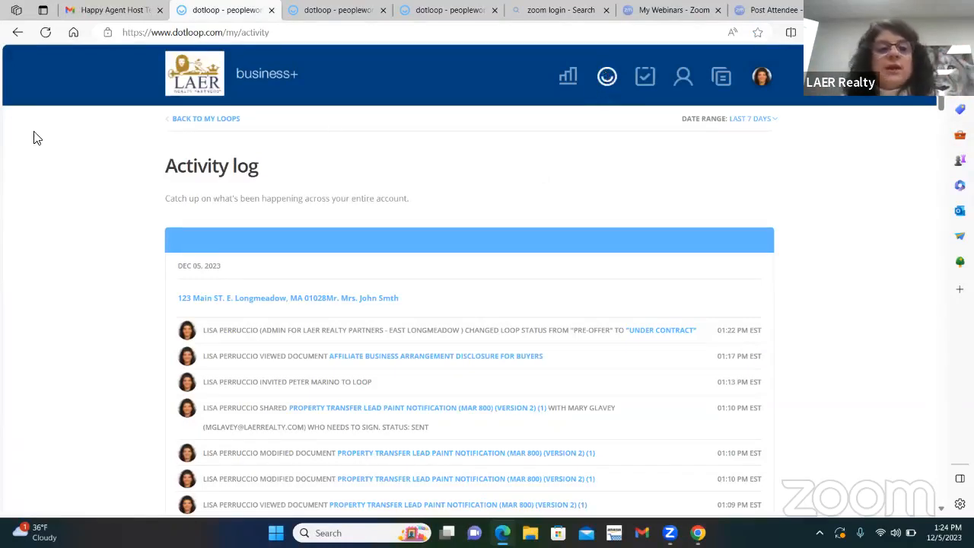
{"action": "left_click", "coordinate": [207, 120]}
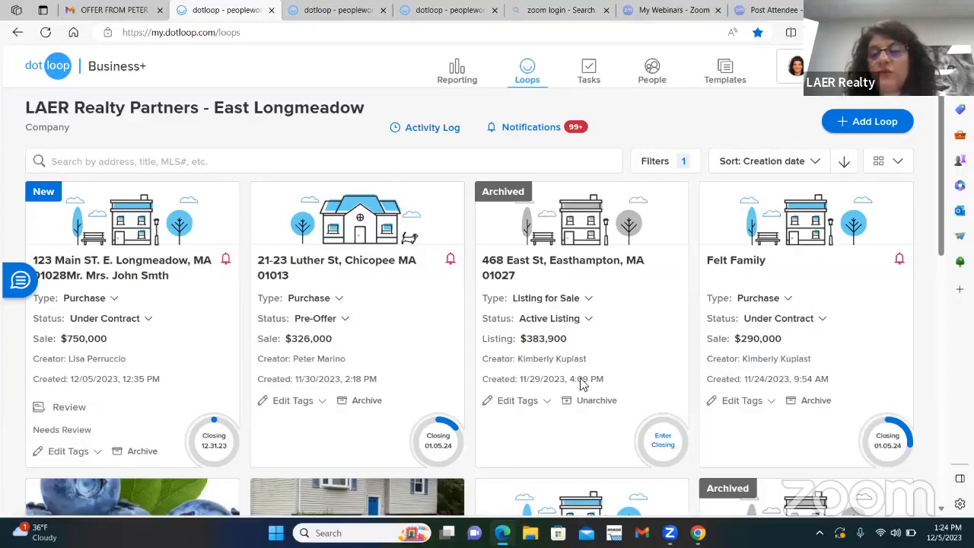
Step: View the purchase loop created 11/30/2023 and check its available status options from the loops overview without changing the status
{"action": "left_click", "coordinate": [308, 267]}
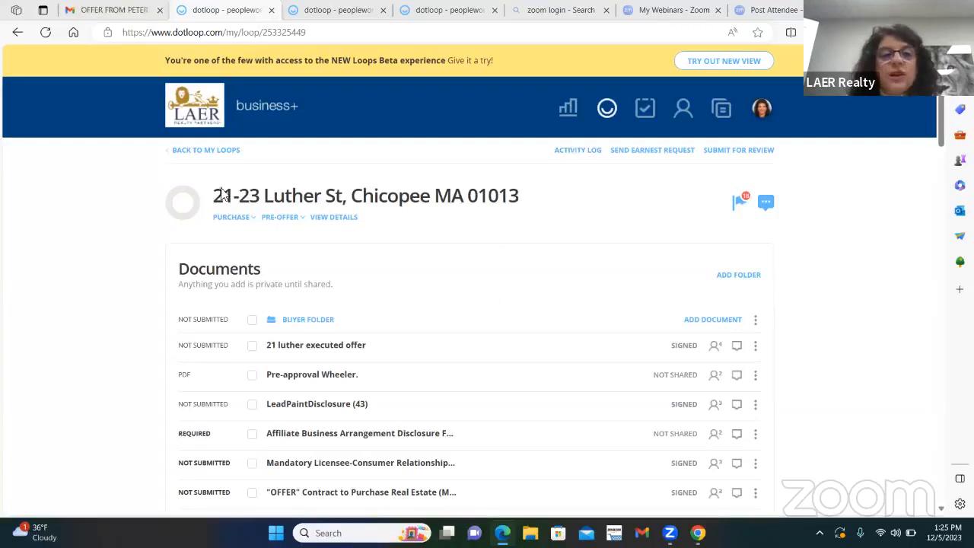
{"action": "left_click", "coordinate": [227, 150]}
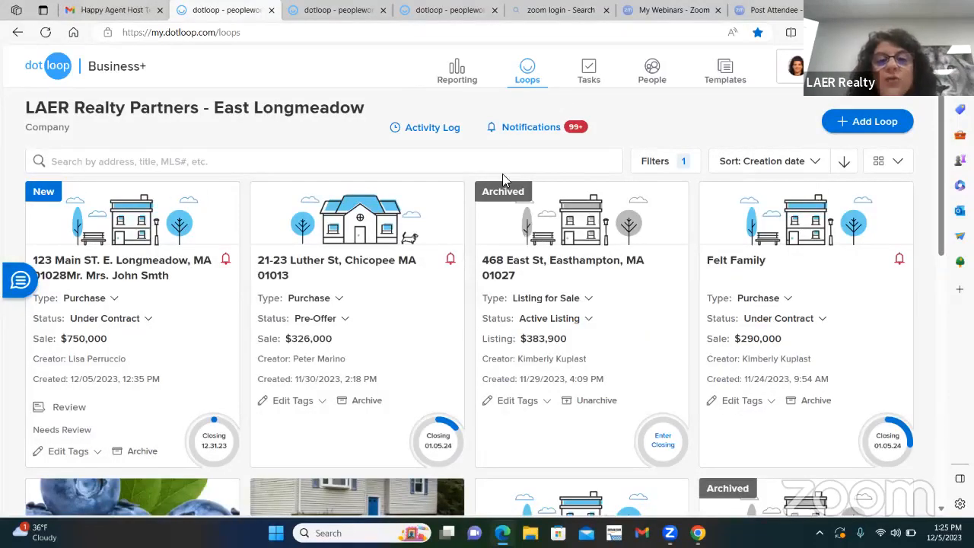
{"action": "left_click", "coordinate": [346, 318]}
{"action": "scroll", "coordinate": [343, 297], "scroll_direction": "down", "scroll_amount": 1}
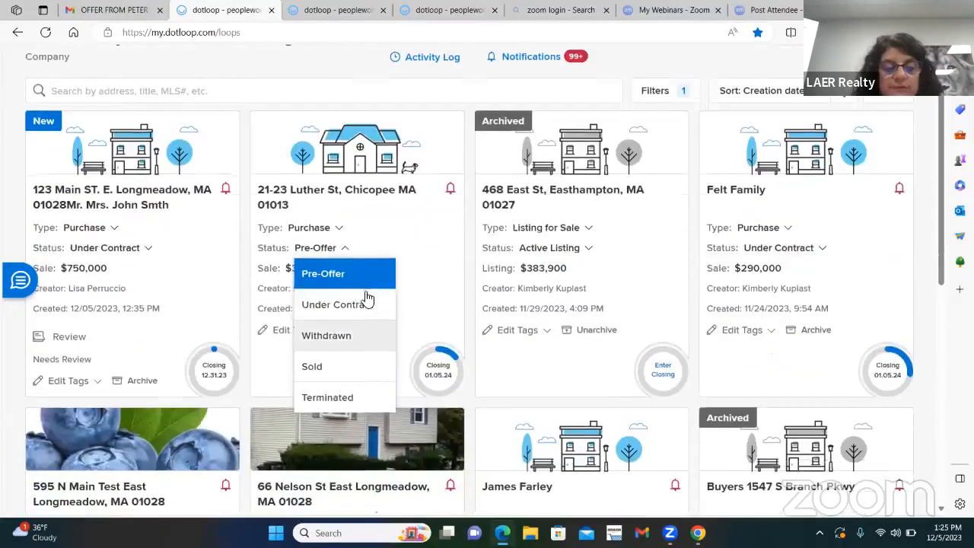
{"action": "left_click", "coordinate": [342, 248]}
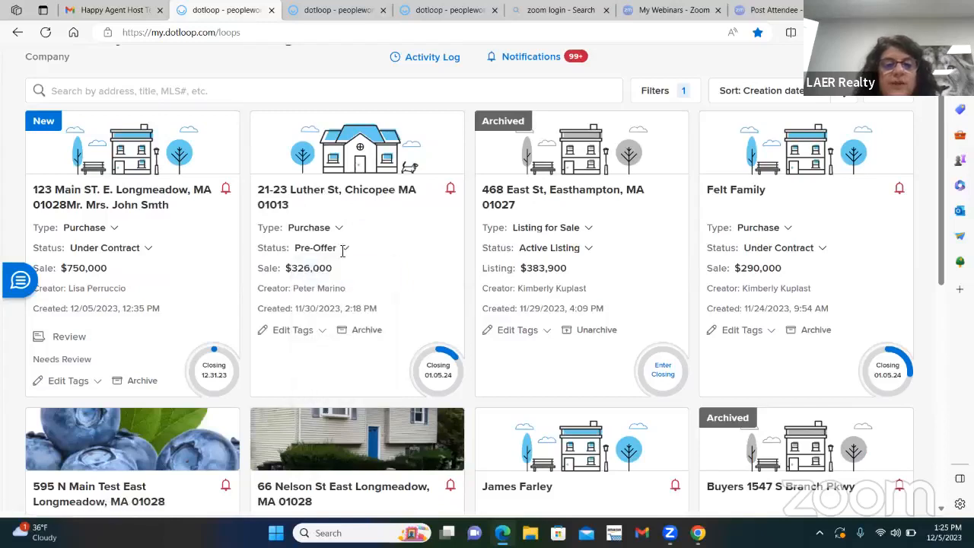
Step: Reopen the purchase loop created 12/05/2023 and set its status to Terminated
{"action": "left_click", "coordinate": [148, 202]}
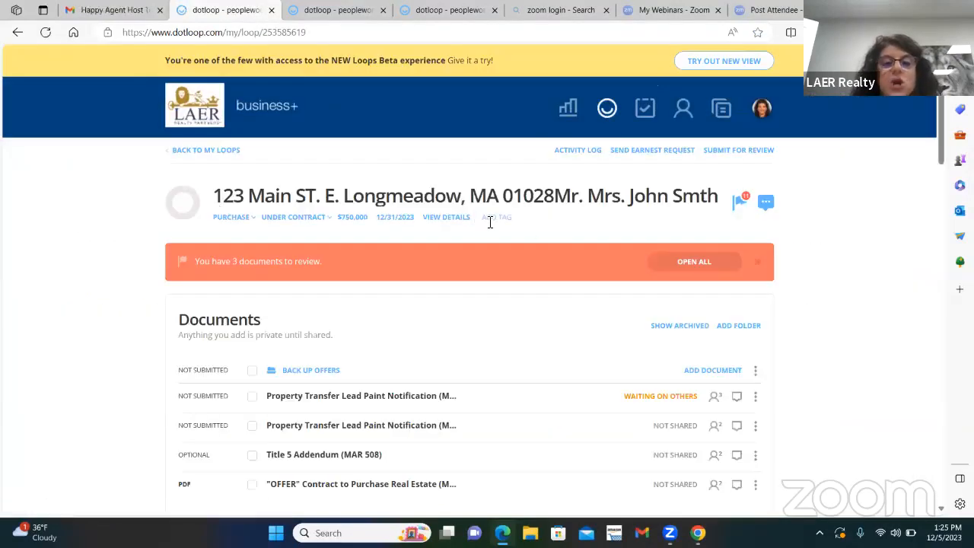
{"action": "left_click", "coordinate": [333, 218]}
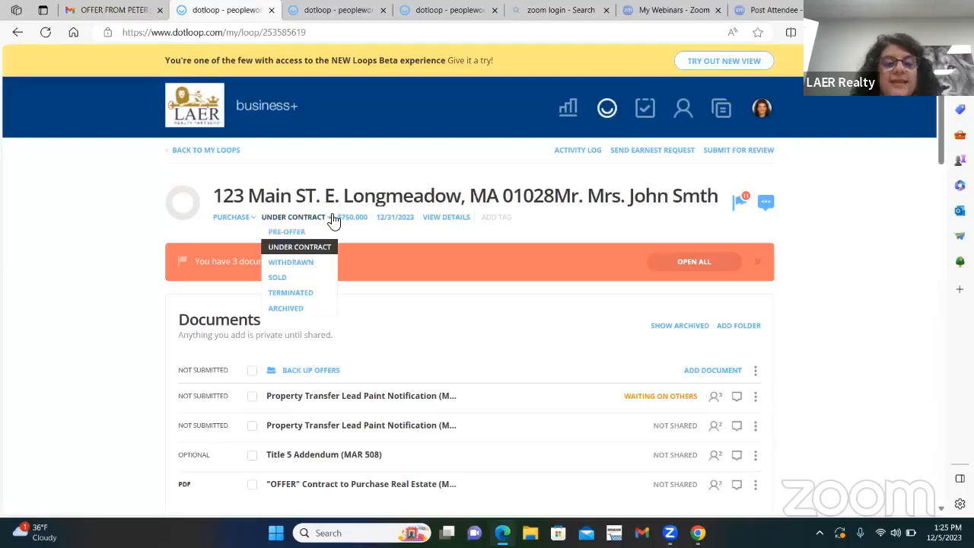
{"action": "left_click", "coordinate": [296, 296]}
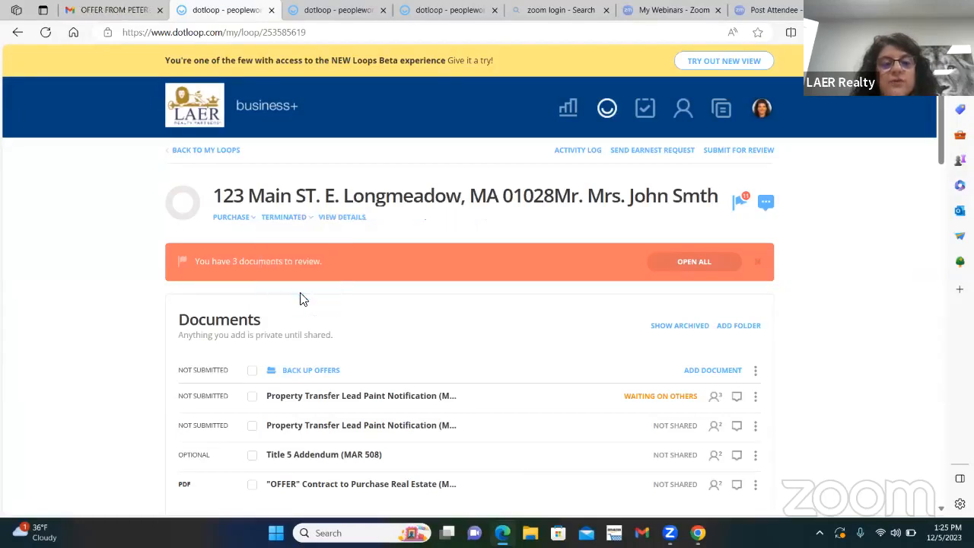
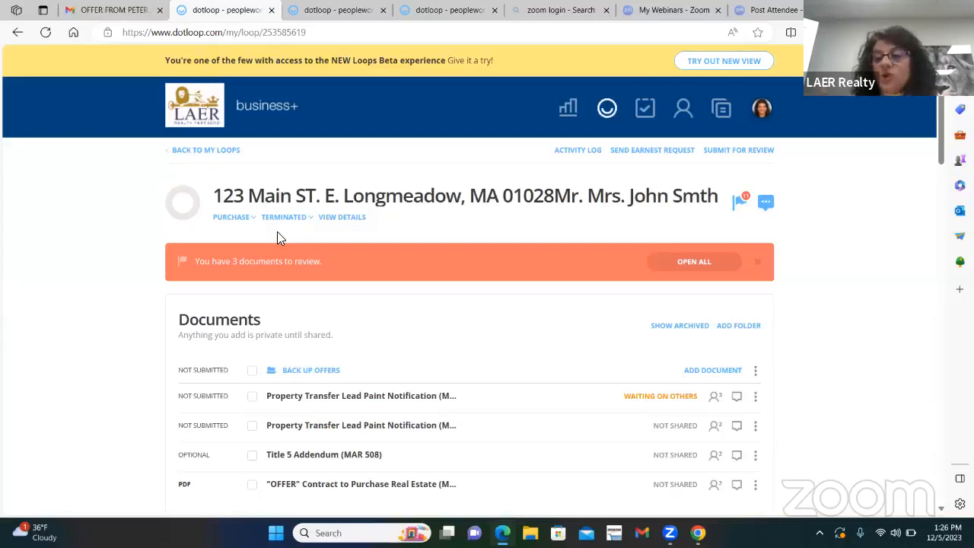
Step: Set the status of the 123 Main St. purchase loop to Archived and return to the loops overview
{"action": "left_click", "coordinate": [294, 221]}
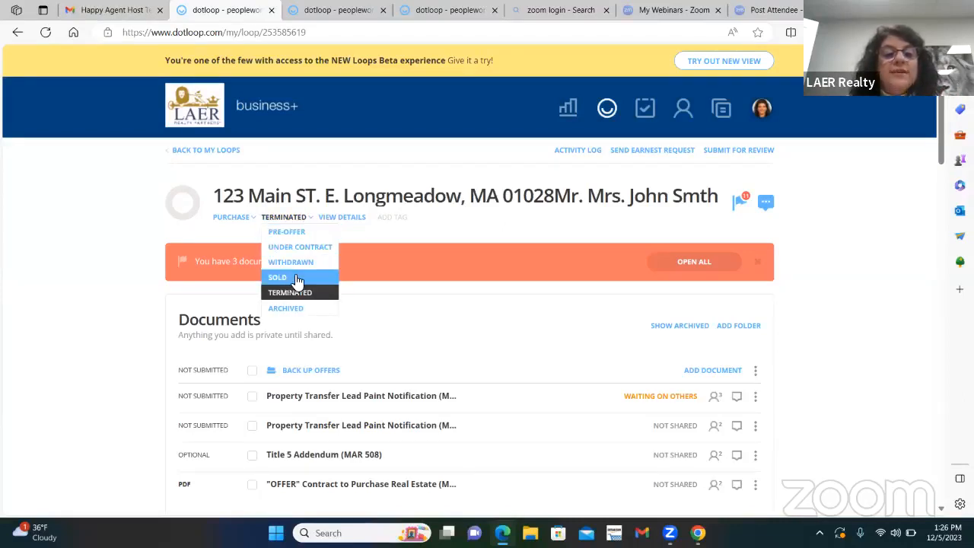
{"action": "left_click", "coordinate": [279, 308]}
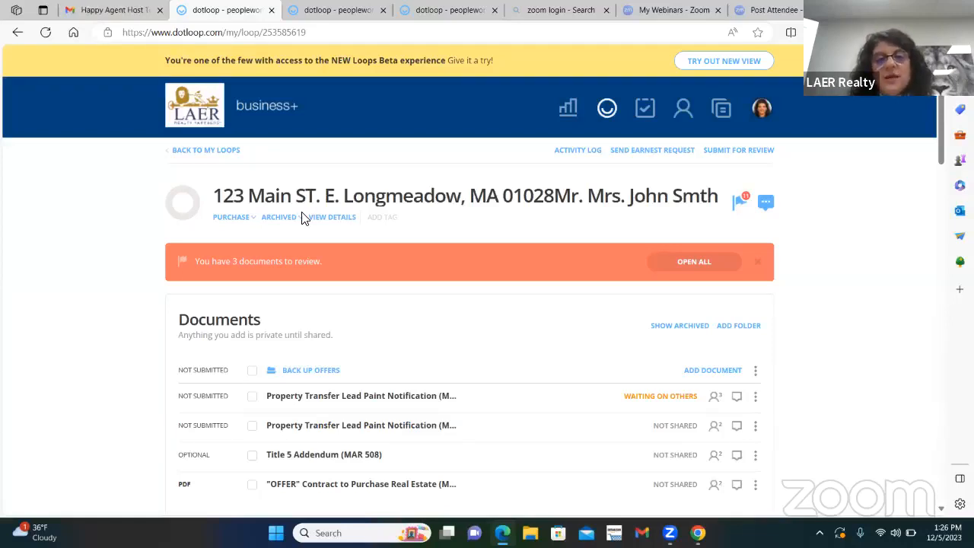
{"action": "left_click", "coordinate": [221, 150]}
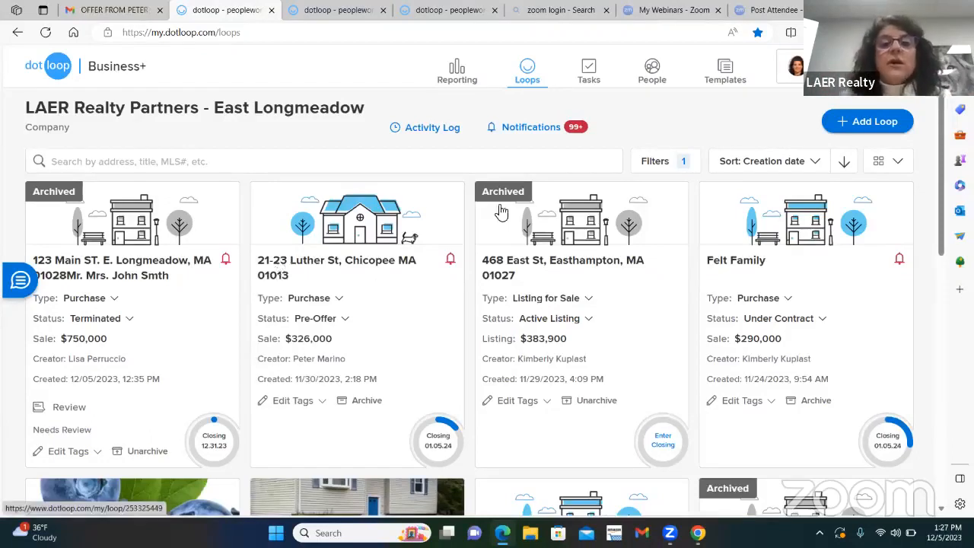
Step: View the people listed under LAER Realty Partners - East Longmeadow and return to the loops overview
{"action": "left_click", "coordinate": [656, 70]}
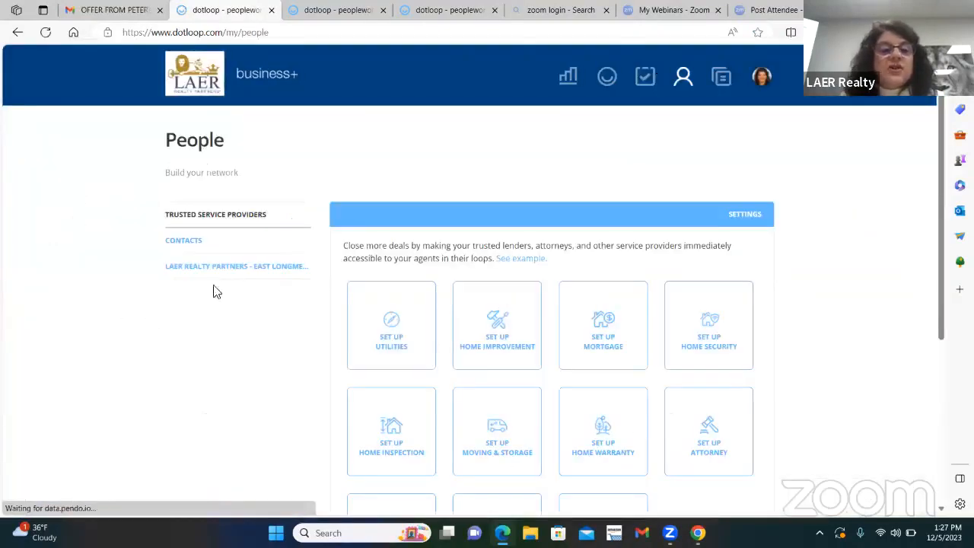
{"action": "left_click", "coordinate": [242, 266]}
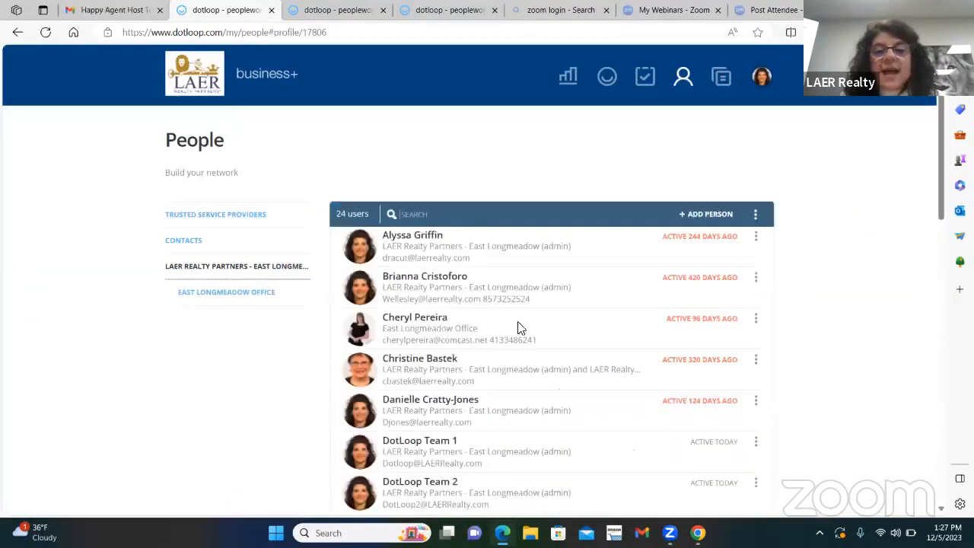
{"action": "scroll", "coordinate": [464, 323], "scroll_direction": "down", "scroll_amount": 3}
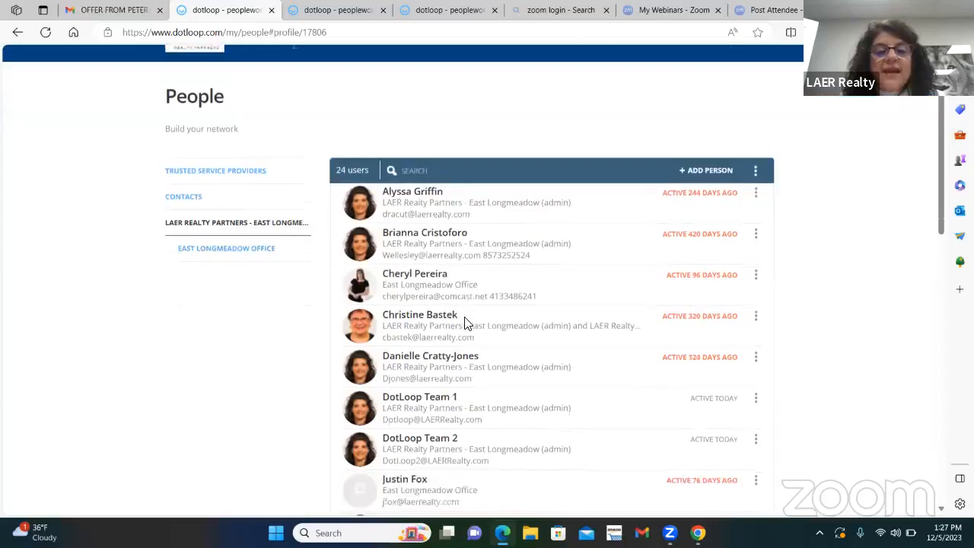
{"action": "scroll", "coordinate": [466, 323], "scroll_direction": "up", "scroll_amount": 3}
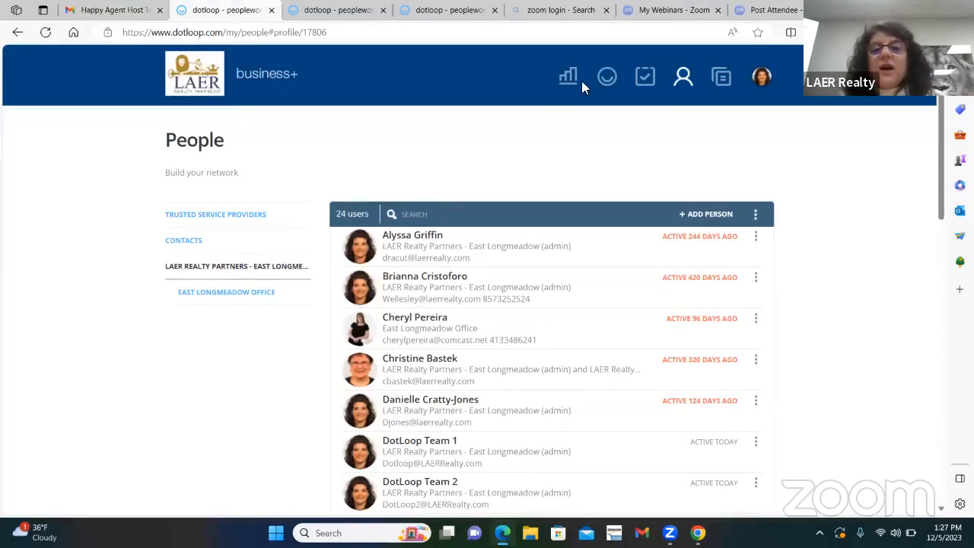
{"action": "left_click", "coordinate": [605, 79]}
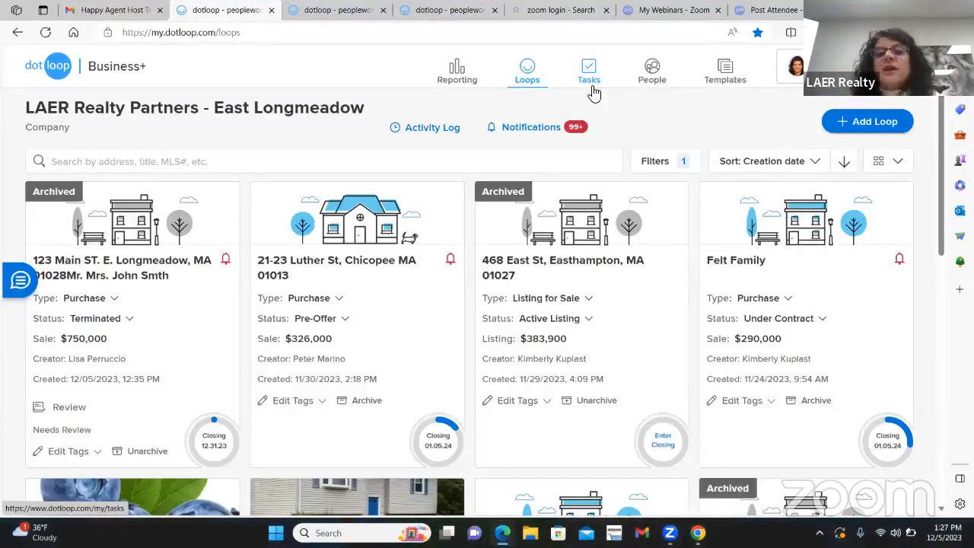
Step: Review the trusted service provider categories in People and view the home inspection setup without adding an inspector
{"action": "left_click", "coordinate": [656, 68]}
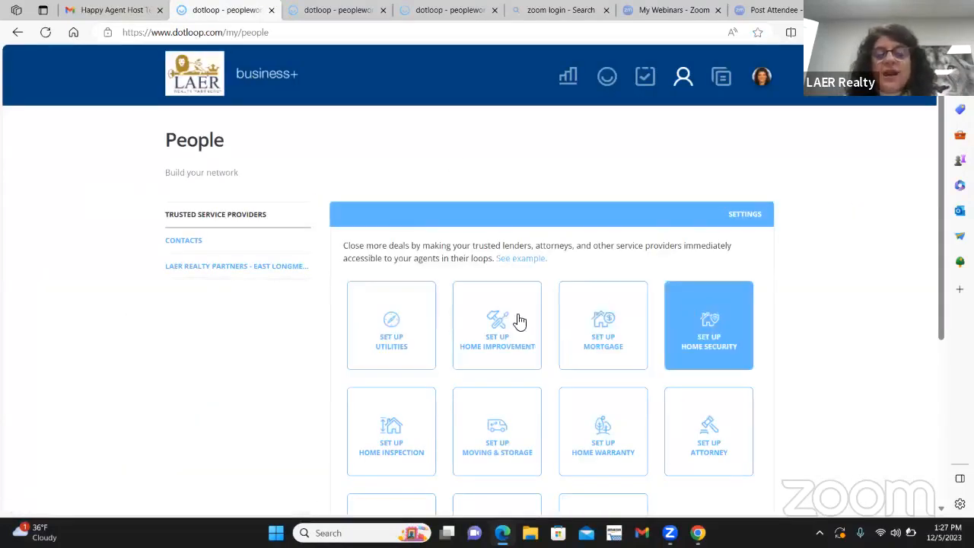
{"action": "scroll", "coordinate": [363, 321], "scroll_direction": "down", "scroll_amount": 1}
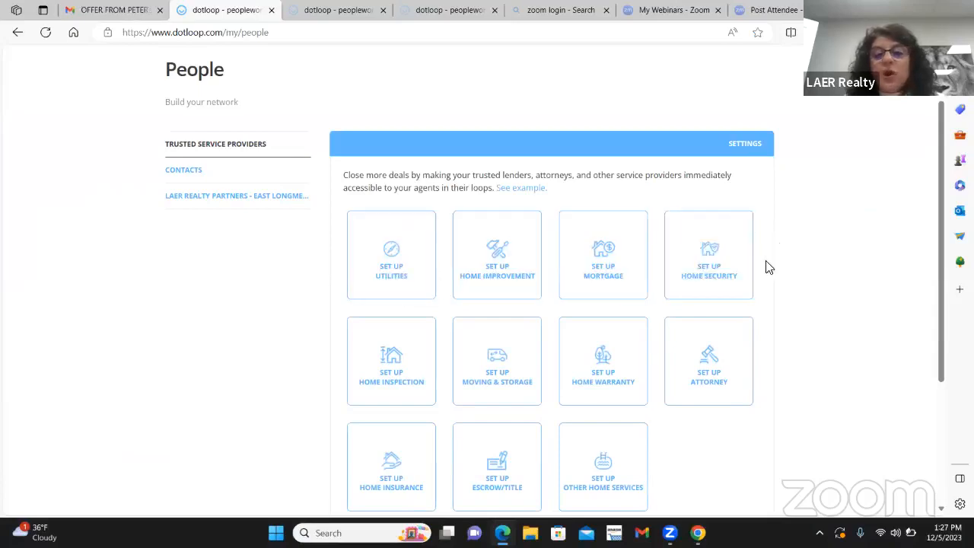
{"action": "scroll", "coordinate": [517, 405], "scroll_direction": "down", "scroll_amount": 1}
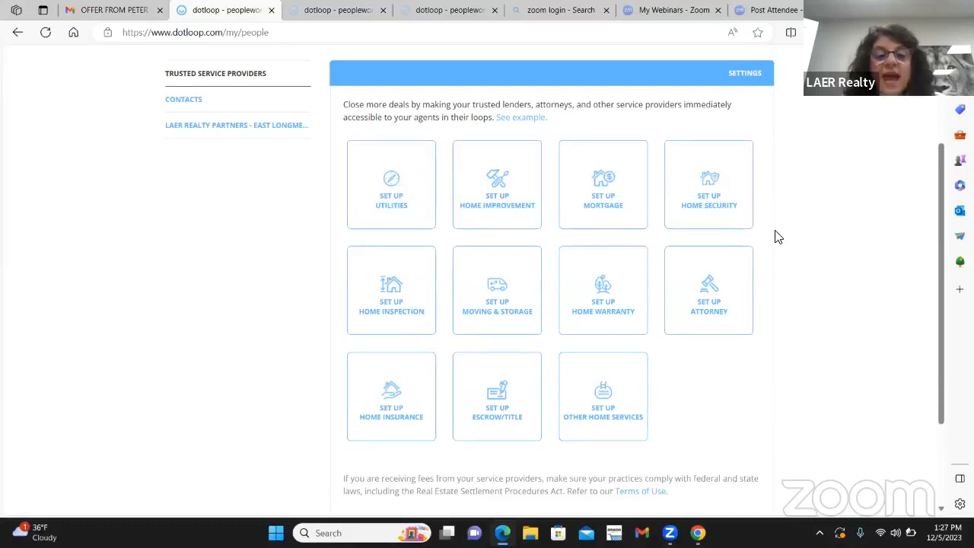
{"action": "left_click", "coordinate": [374, 316]}
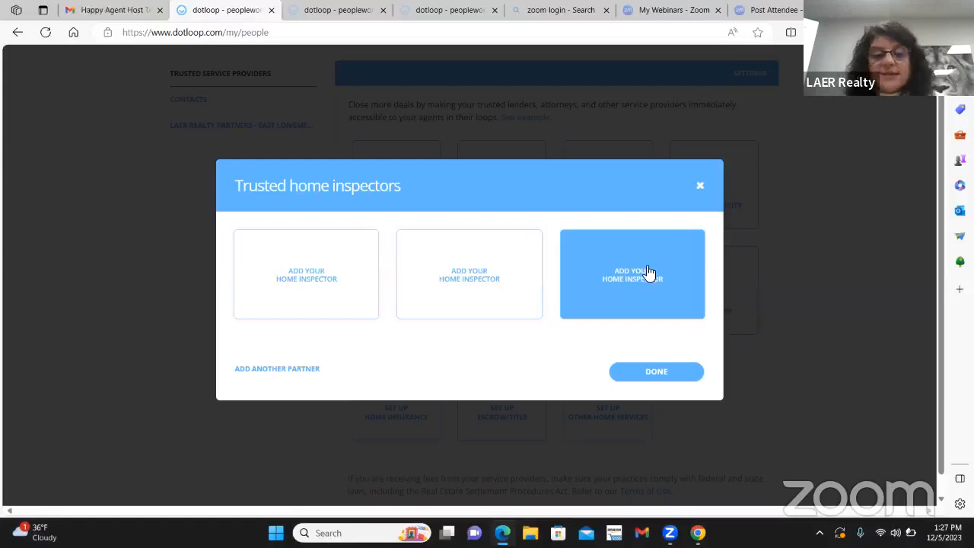
{"action": "left_click", "coordinate": [701, 187]}
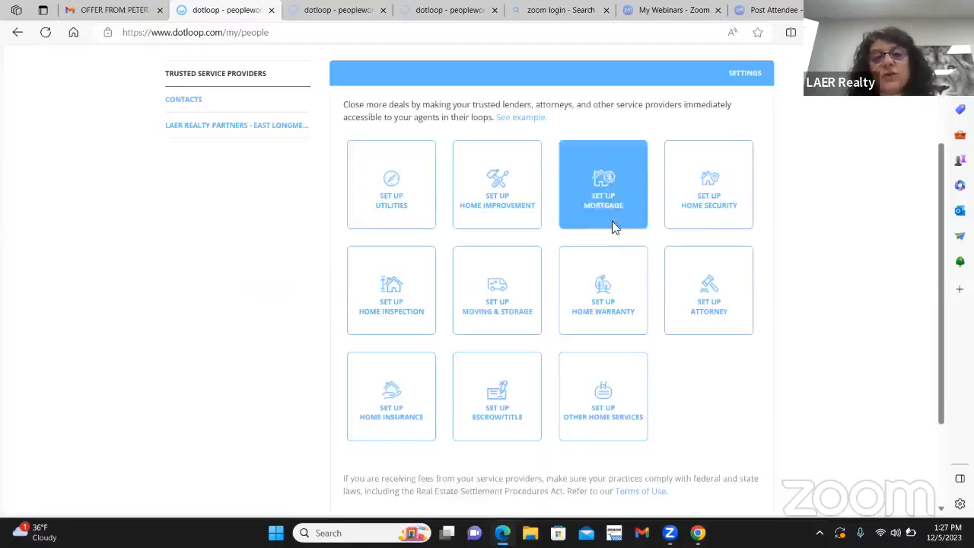
{"action": "scroll", "coordinate": [615, 223], "scroll_direction": "up", "scroll_amount": 3}
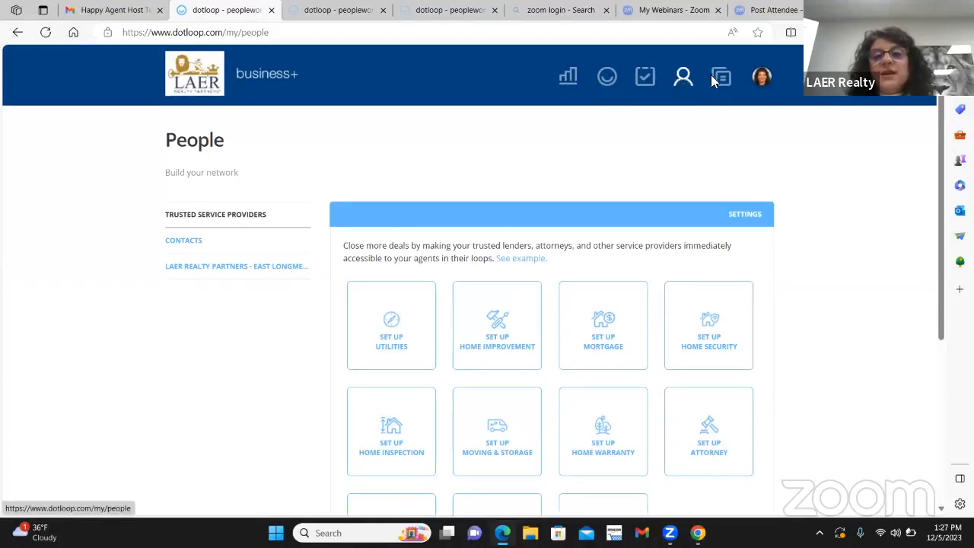
Step: Open the account settings of the signed-in member and view the personal information
{"action": "left_click", "coordinate": [761, 77]}
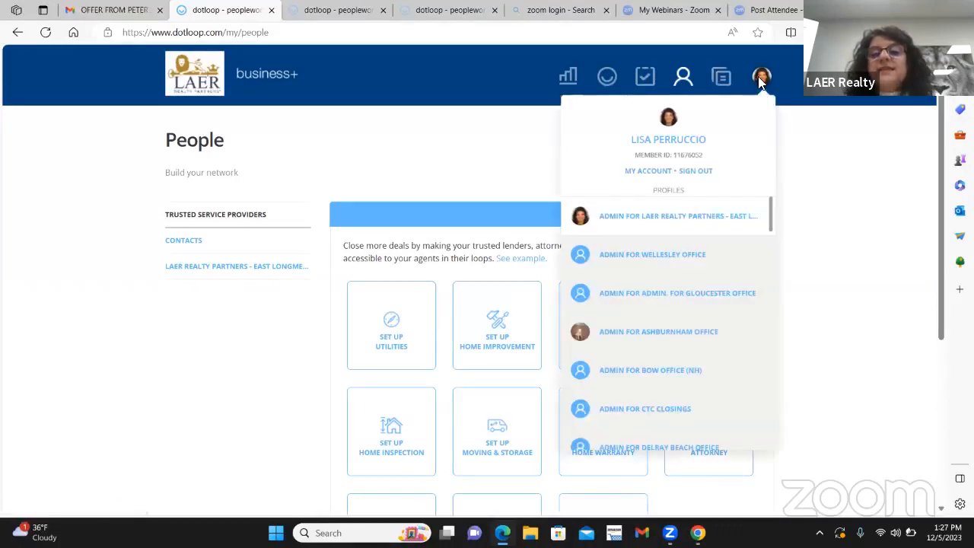
{"action": "left_click", "coordinate": [647, 175]}
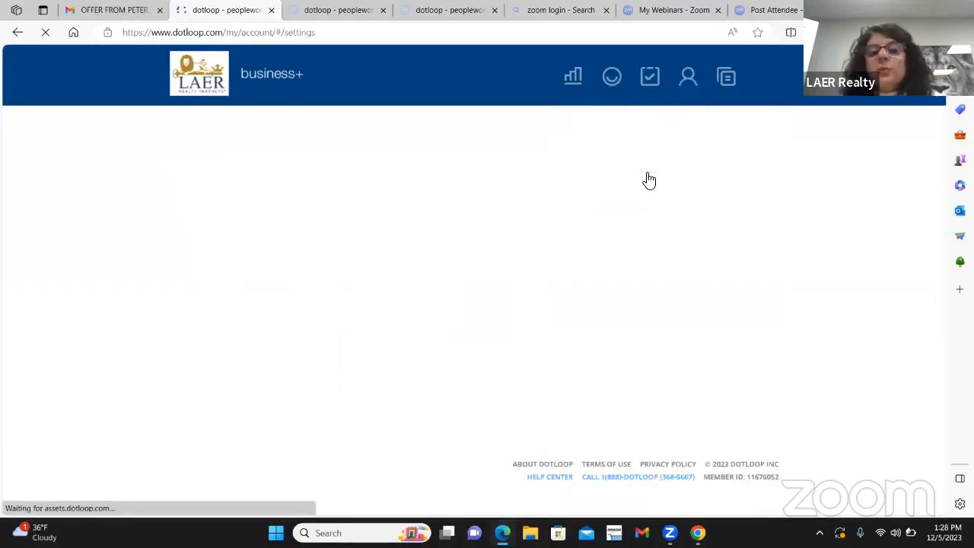
{"action": "scroll", "coordinate": [757, 241], "scroll_direction": "down", "scroll_amount": 3}
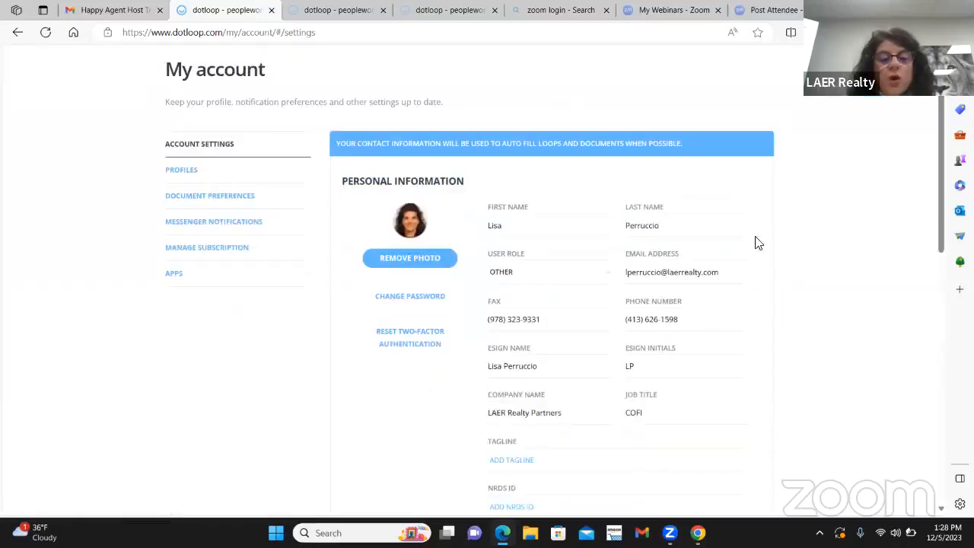
{"action": "scroll", "coordinate": [296, 256], "scroll_direction": "up", "scroll_amount": 3}
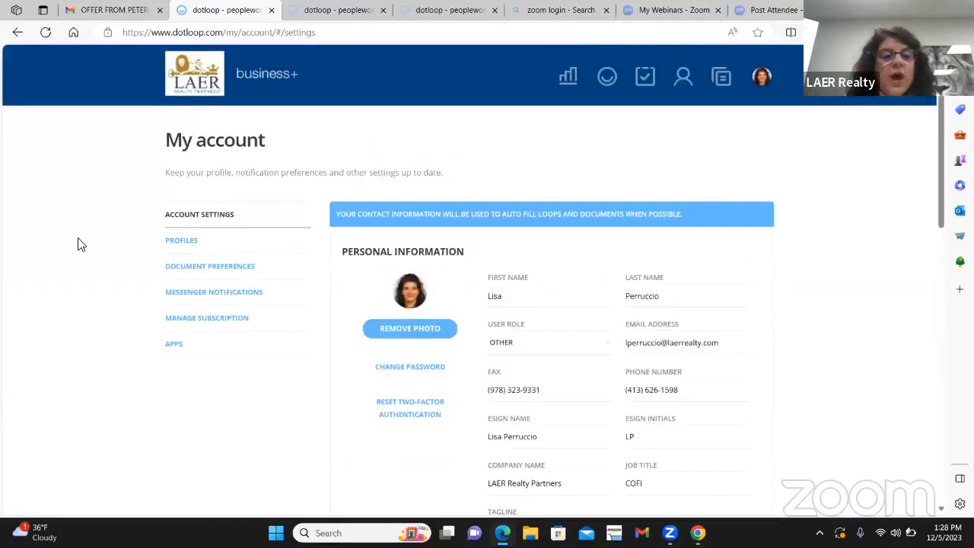
Step: Open the account's profiles and examine the East Longmeadow profile from its company details through its notification settings
{"action": "left_click", "coordinate": [182, 246]}
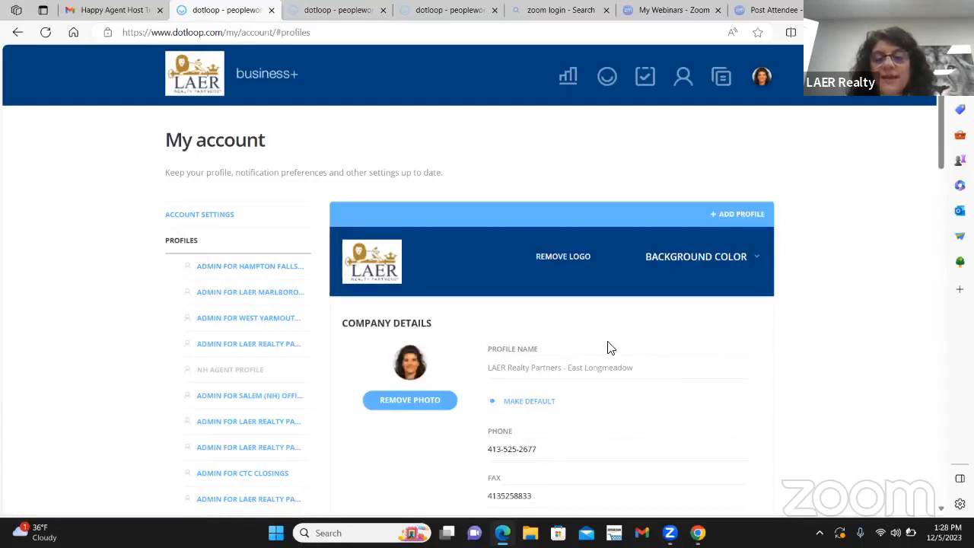
{"action": "scroll", "coordinate": [644, 266], "scroll_direction": "down", "scroll_amount": 5}
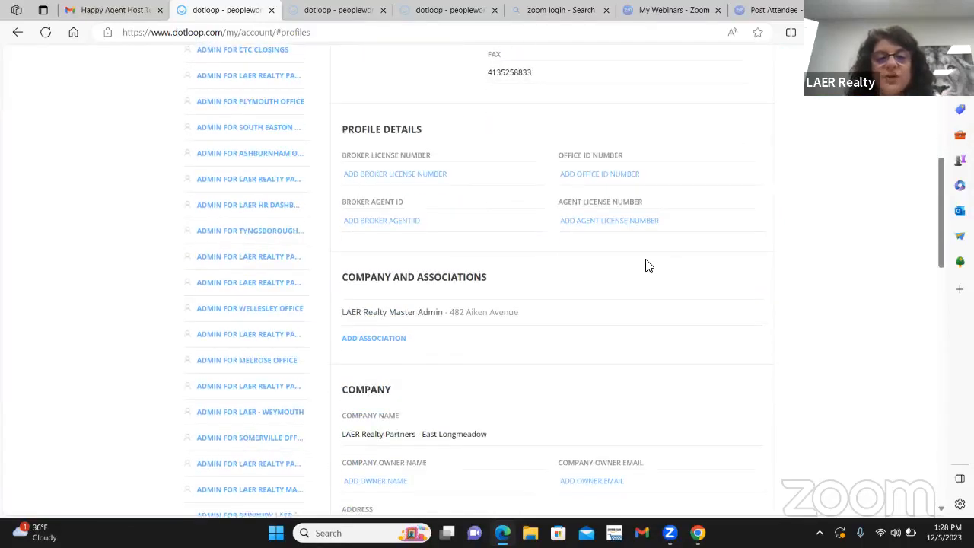
{"action": "scroll", "coordinate": [645, 265], "scroll_direction": "down", "scroll_amount": 3}
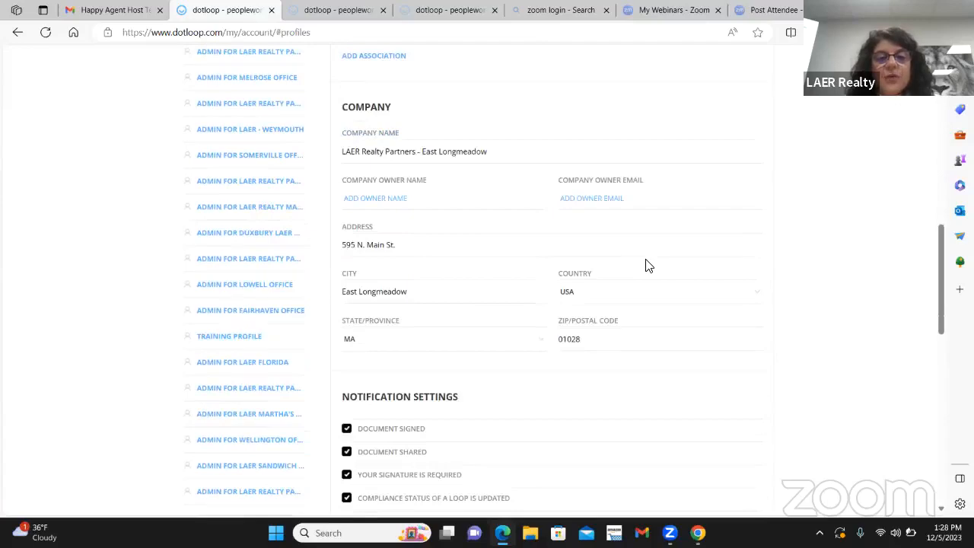
{"action": "scroll", "coordinate": [646, 265], "scroll_direction": "down", "scroll_amount": 2}
{"action": "scroll", "coordinate": [645, 266], "scroll_direction": "up", "scroll_amount": 5}
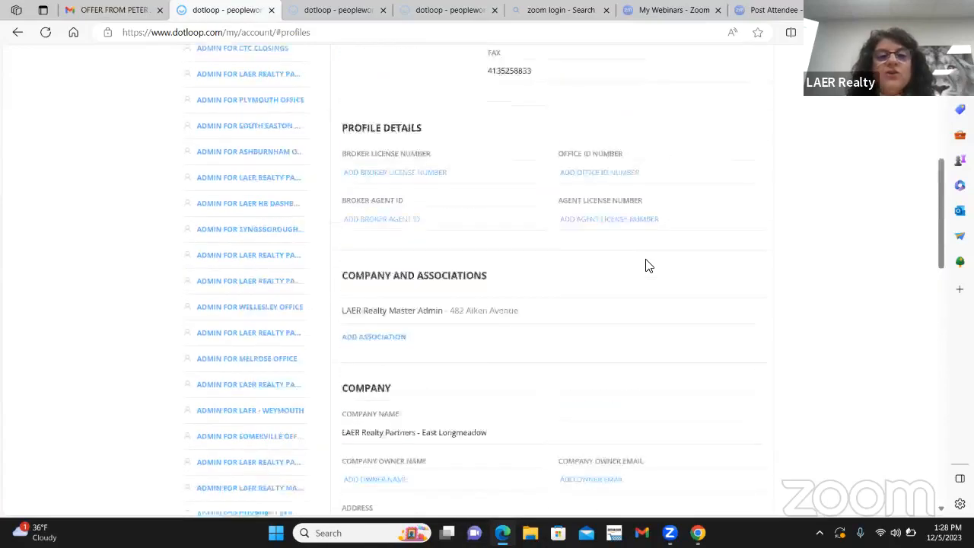
{"action": "scroll", "coordinate": [645, 265], "scroll_direction": "up", "scroll_amount": 3}
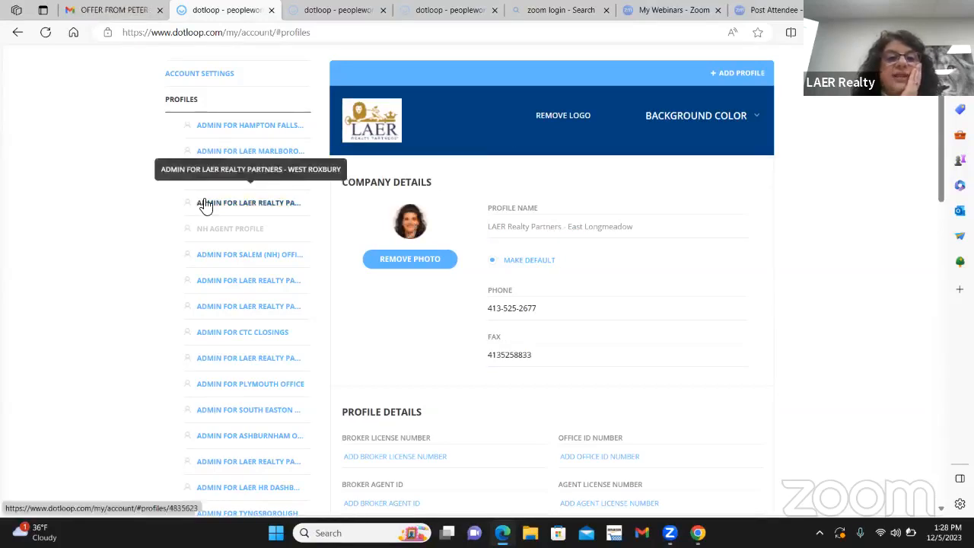
{"action": "scroll", "coordinate": [206, 204], "scroll_direction": "up", "scroll_amount": 1}
Step: Return to the account settings and examine them from the personal information down to the Zillow Premier Agent section
{"action": "left_click", "coordinate": [209, 146]}
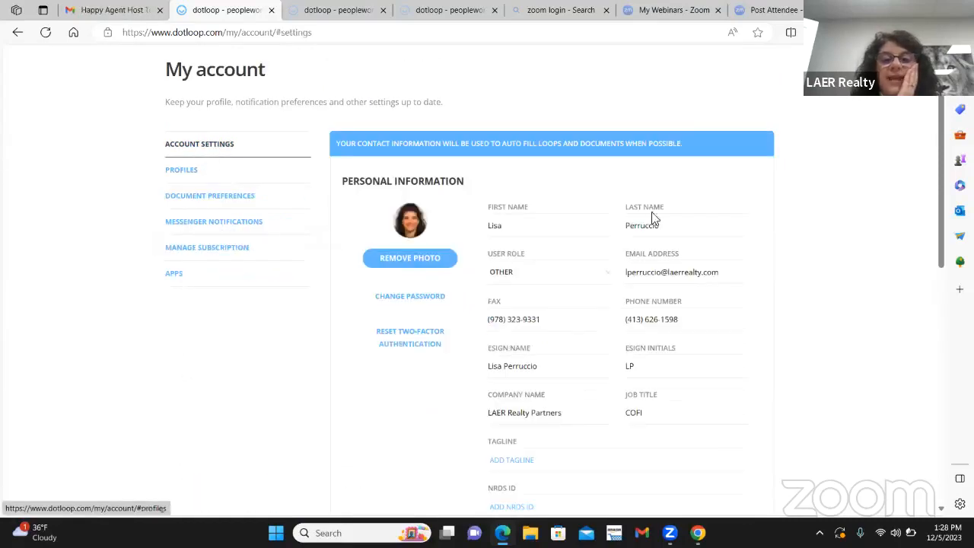
{"action": "scroll", "coordinate": [677, 288], "scroll_direction": "down", "scroll_amount": 2}
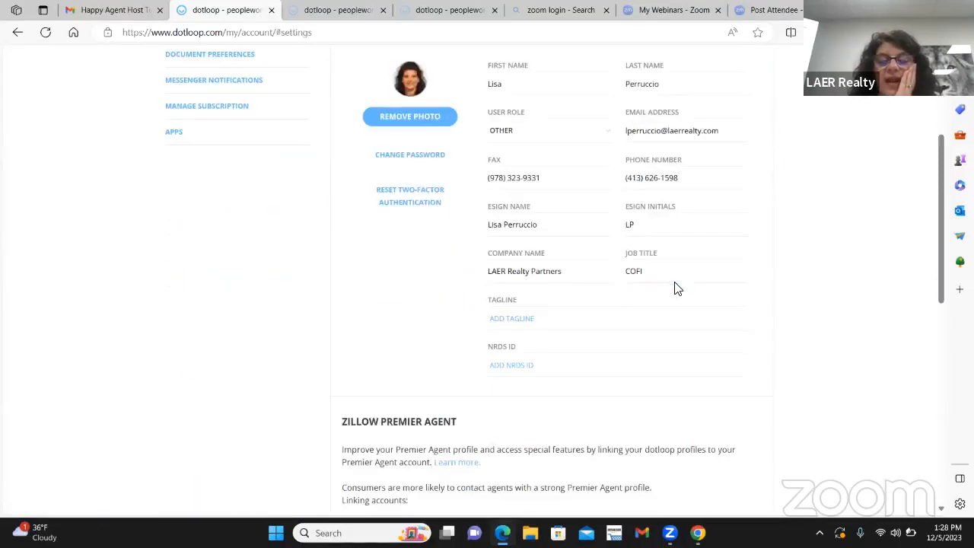
{"action": "scroll", "coordinate": [678, 288], "scroll_direction": "down", "scroll_amount": 2}
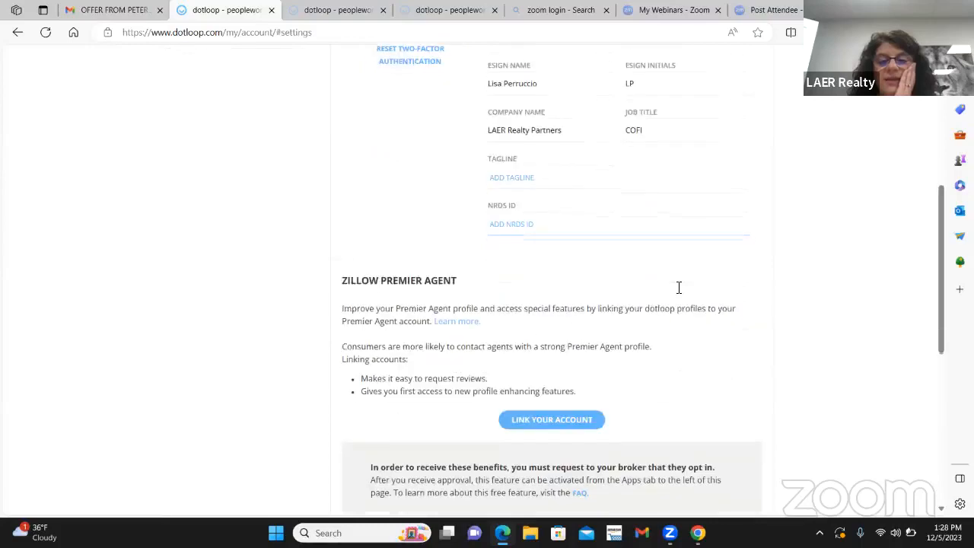
{"action": "scroll", "coordinate": [678, 287], "scroll_direction": "up", "scroll_amount": 2}
{"action": "scroll", "coordinate": [677, 281], "scroll_direction": "up", "scroll_amount": 3}
Step: Look through the signed-in member's list of available profiles, from the East Longmeadow admin profile to the West Yarmouth office
{"action": "left_click", "coordinate": [764, 80]}
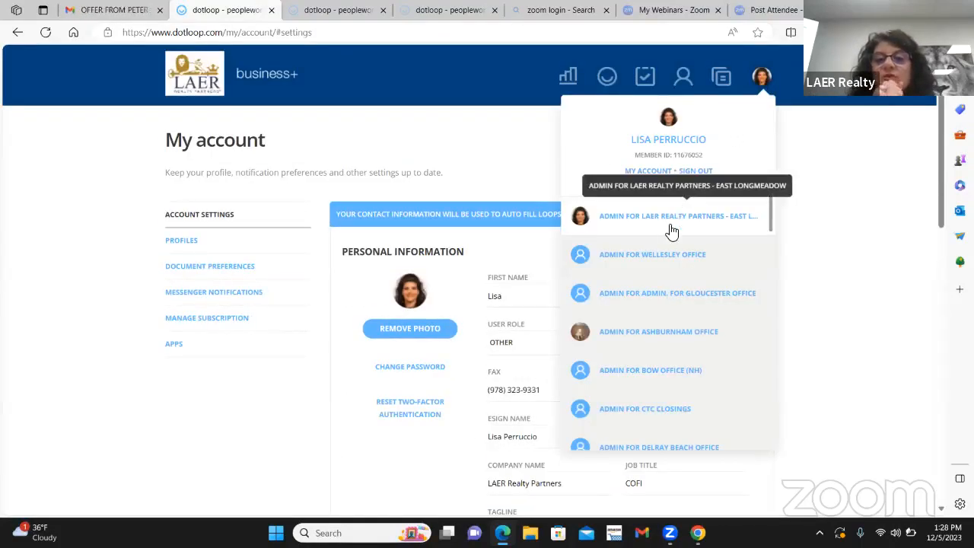
{"action": "scroll", "coordinate": [682, 258], "scroll_direction": "down", "scroll_amount": 1}
{"action": "scroll", "coordinate": [684, 252], "scroll_direction": "up", "scroll_amount": 1}
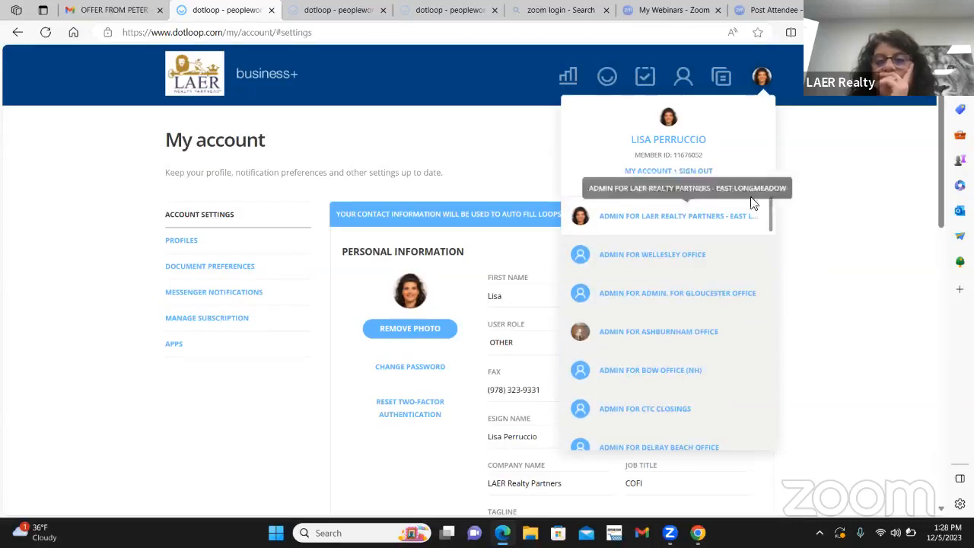
{"action": "scroll", "coordinate": [639, 251], "scroll_direction": "down", "scroll_amount": 5}
{"action": "scroll", "coordinate": [681, 434], "scroll_direction": "down", "scroll_amount": 3}
{"action": "scroll", "coordinate": [670, 228], "scroll_direction": "down", "scroll_amount": 2}
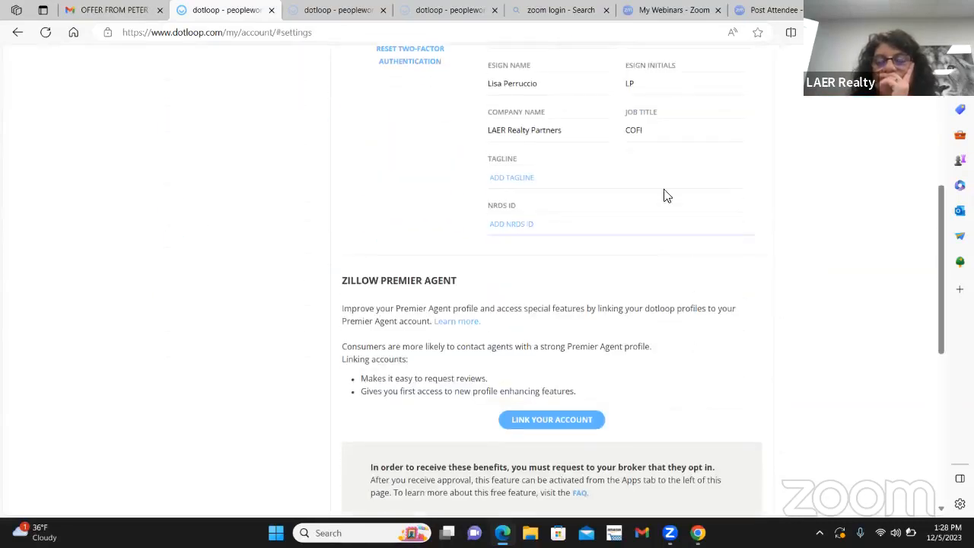
{"action": "scroll", "coordinate": [743, 174], "scroll_direction": "up", "scroll_amount": 4}
{"action": "left_click", "coordinate": [762, 75]}
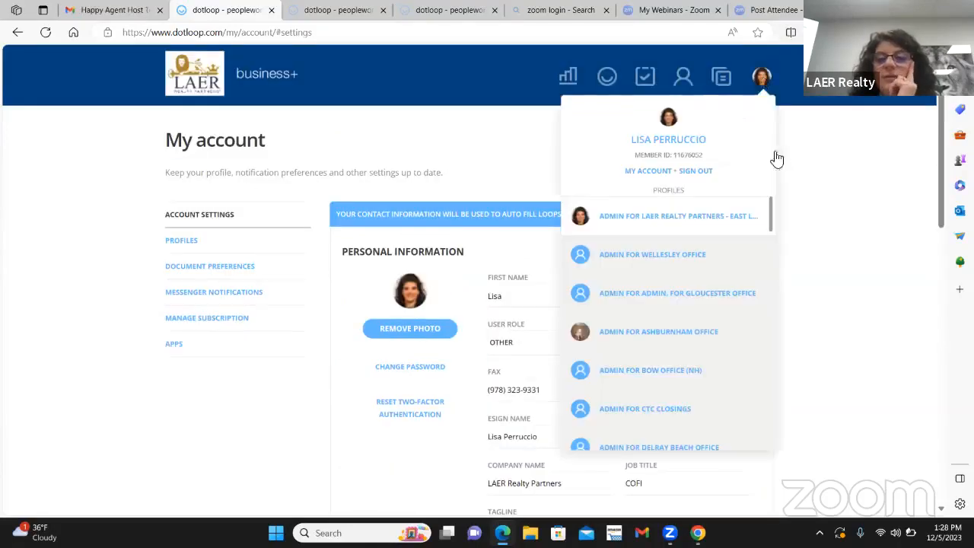
{"action": "scroll", "coordinate": [731, 289], "scroll_direction": "down", "scroll_amount": 6}
{"action": "scroll", "coordinate": [721, 317], "scroll_direction": "down", "scroll_amount": 10}
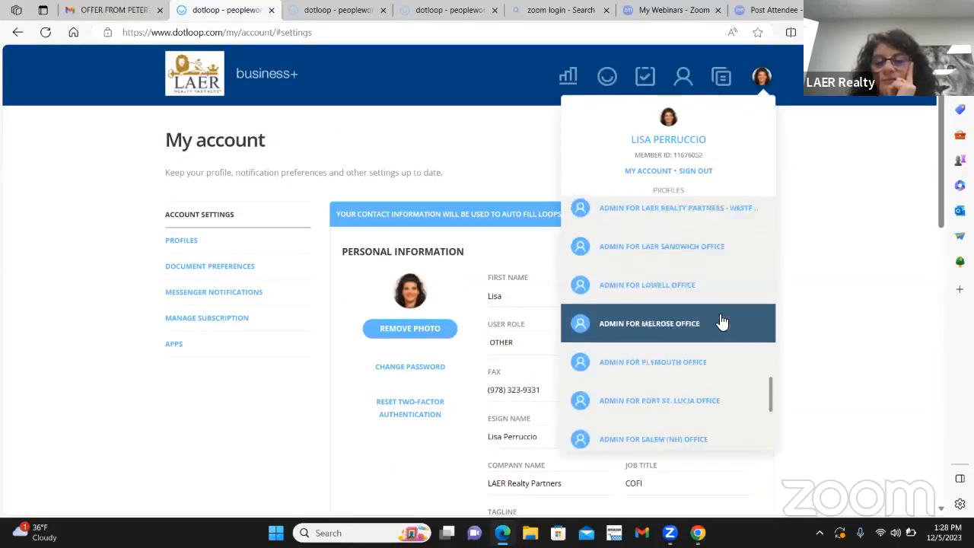
{"action": "scroll", "coordinate": [726, 319], "scroll_direction": "down", "scroll_amount": 2}
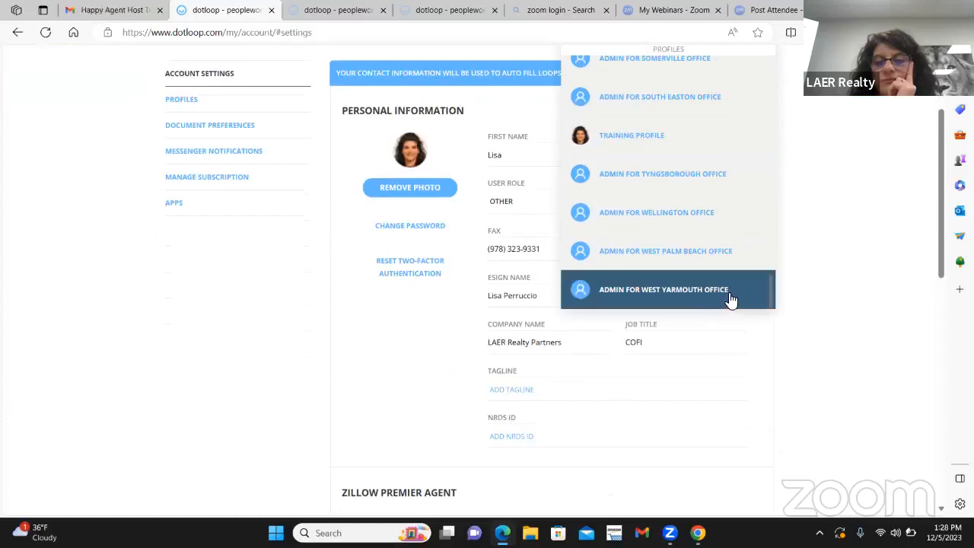
{"action": "scroll", "coordinate": [735, 283], "scroll_direction": "up", "scroll_amount": 8}
{"action": "scroll", "coordinate": [710, 217], "scroll_direction": "up", "scroll_amount": 6}
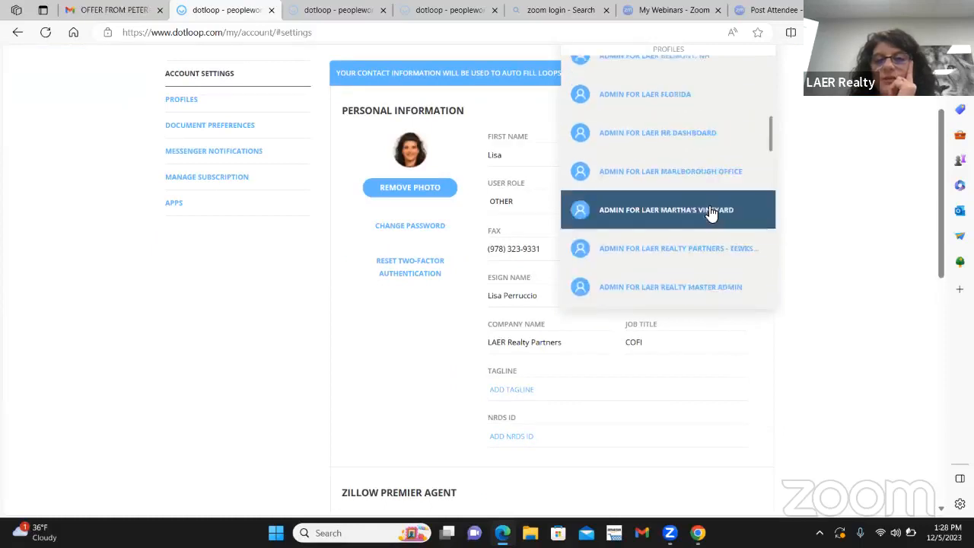
{"action": "scroll", "coordinate": [710, 213], "scroll_direction": "up", "scroll_amount": 2}
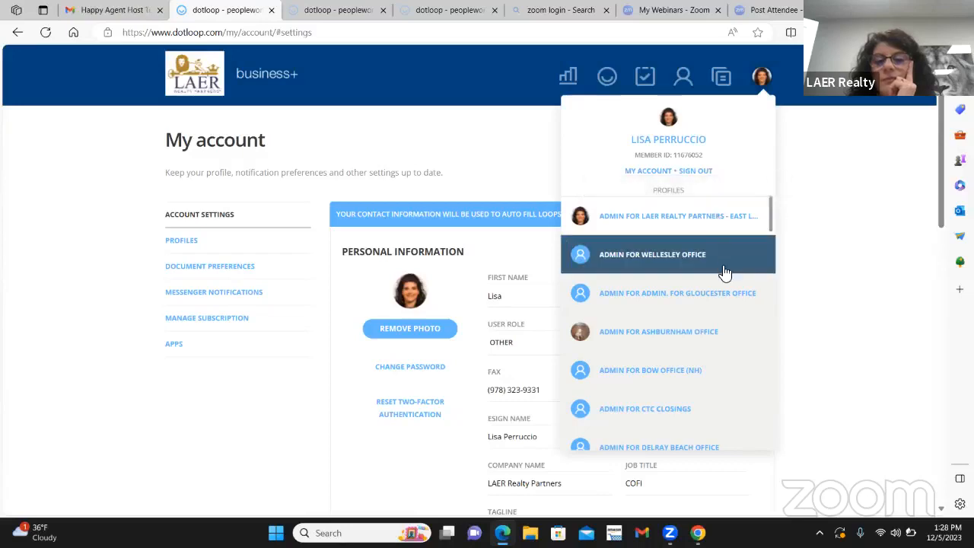
Step: Find the Training Profile in the member's list of profiles and switch to it
{"action": "scroll", "coordinate": [724, 266], "scroll_direction": "down", "scroll_amount": 5}
{"action": "scroll", "coordinate": [724, 273], "scroll_direction": "down", "scroll_amount": 5}
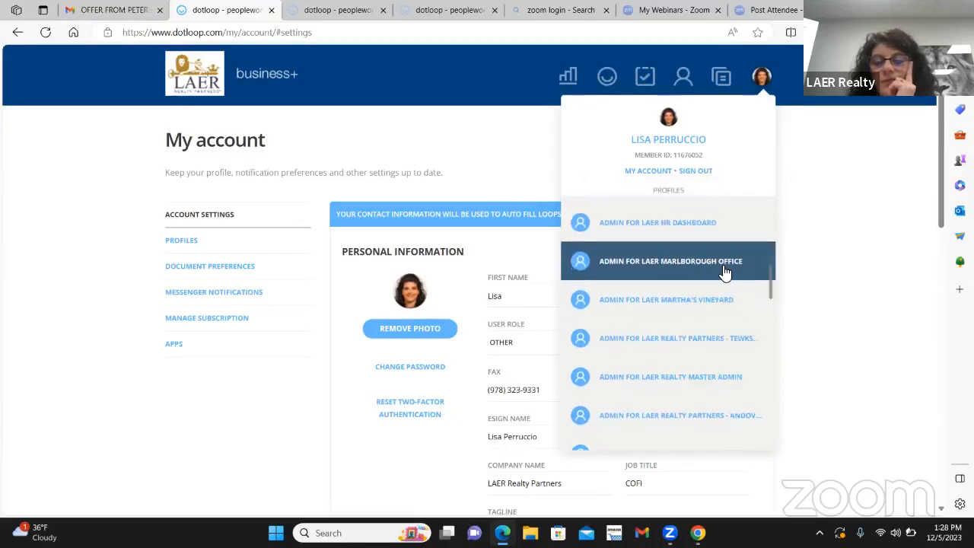
{"action": "scroll", "coordinate": [725, 273], "scroll_direction": "down", "scroll_amount": 1}
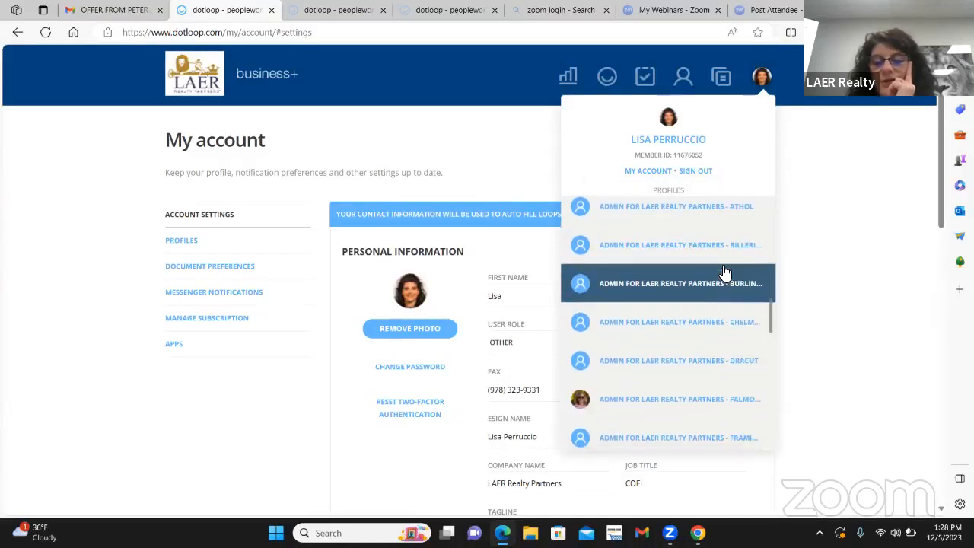
{"action": "scroll", "coordinate": [725, 273], "scroll_direction": "down", "scroll_amount": 10}
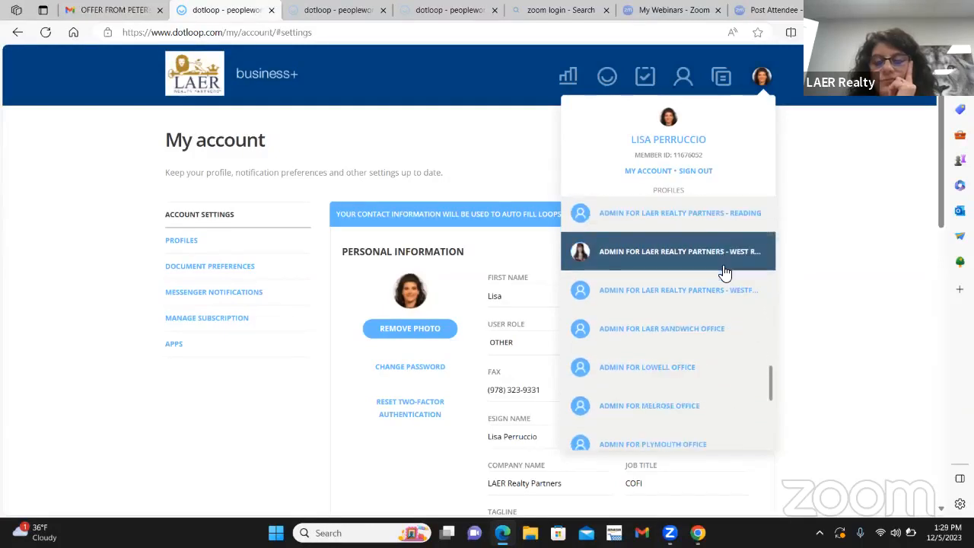
{"action": "scroll", "coordinate": [724, 273], "scroll_direction": "down", "scroll_amount": 1}
{"action": "scroll", "coordinate": [725, 273], "scroll_direction": "down", "scroll_amount": 2}
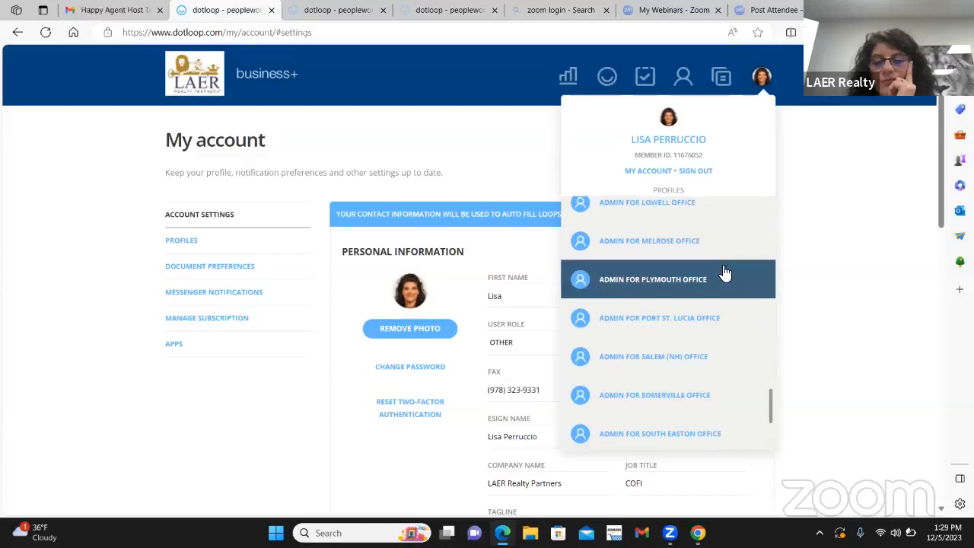
{"action": "scroll", "coordinate": [724, 273], "scroll_direction": "down", "scroll_amount": 3}
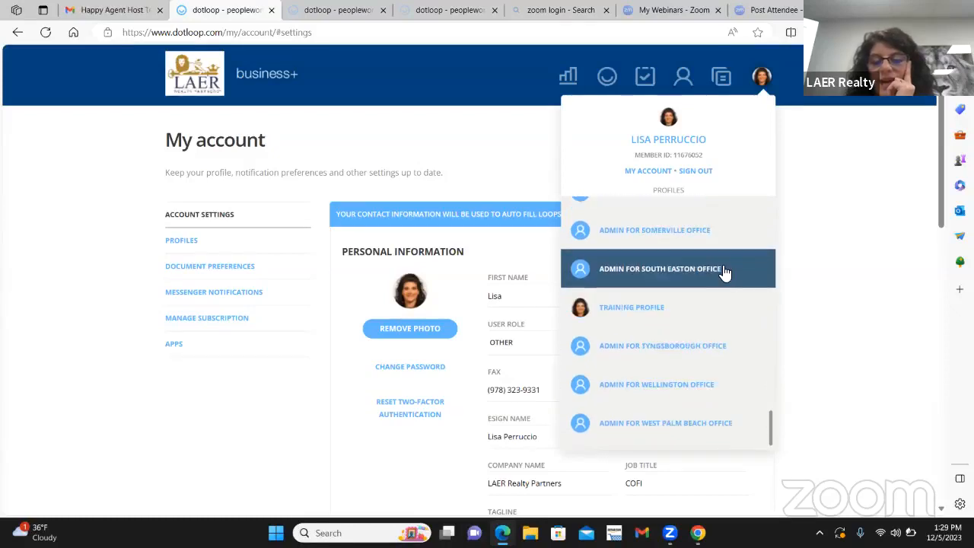
{"action": "left_click", "coordinate": [660, 309]}
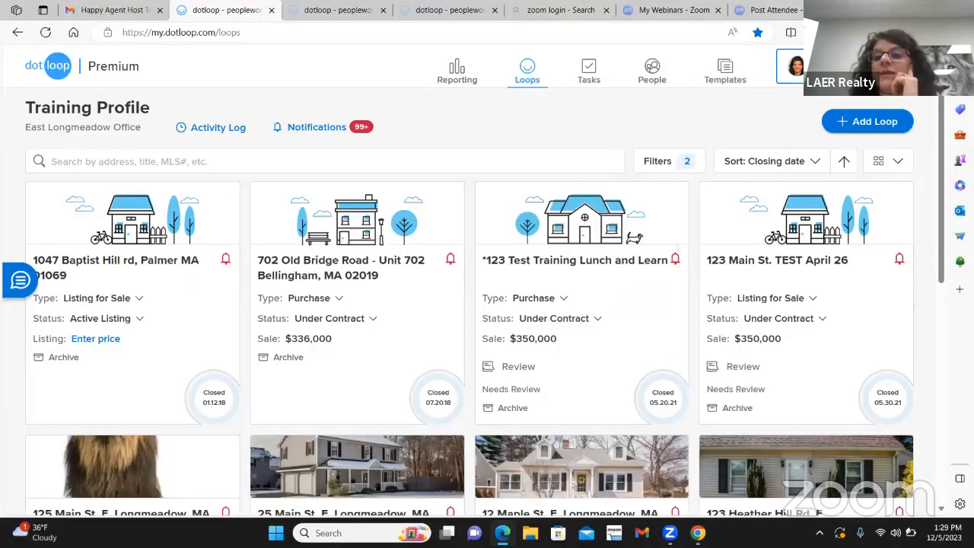
Step: Open the account settings from the Training Profile and review the personal information and Zillow Premier Agent sections
{"action": "left_click", "coordinate": [791, 67]}
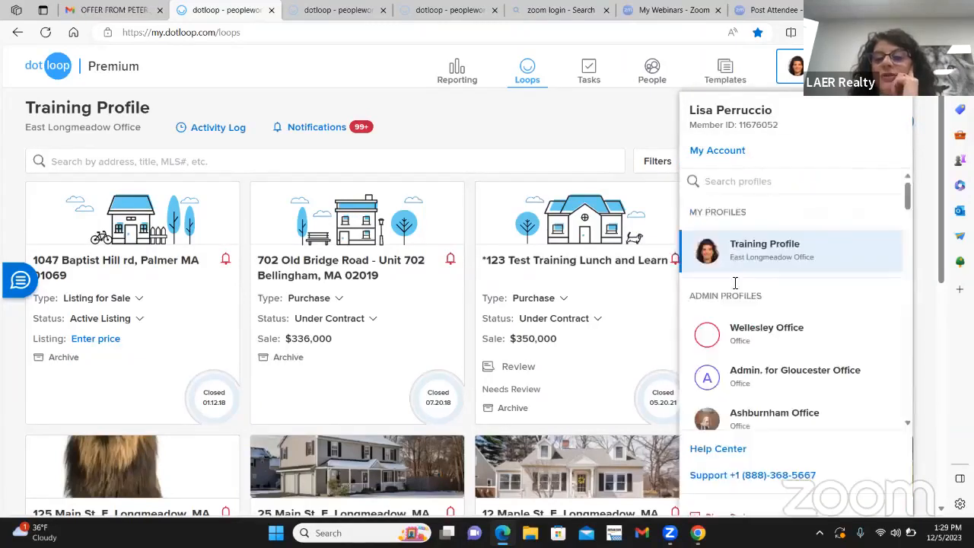
{"action": "left_click", "coordinate": [720, 150]}
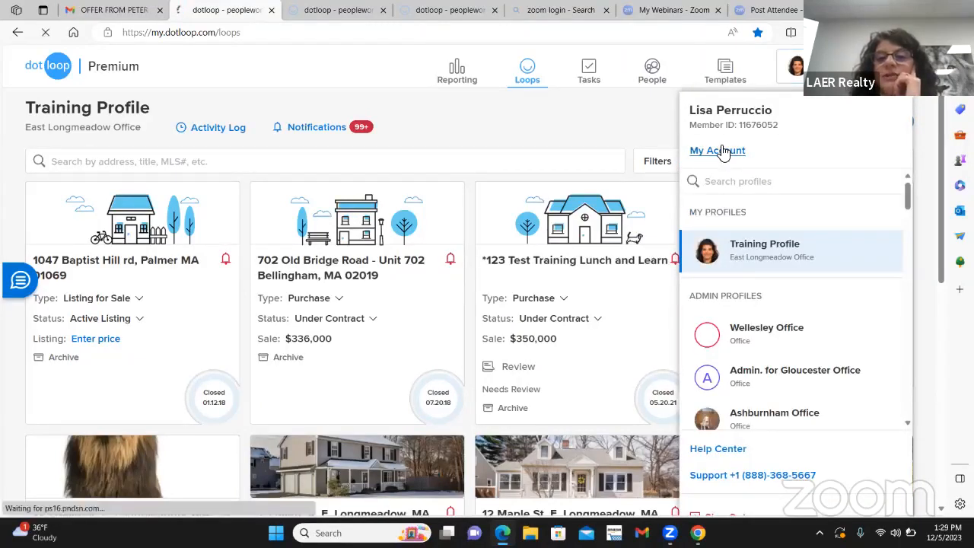
{"action": "scroll", "coordinate": [546, 235], "scroll_direction": "down", "scroll_amount": 3}
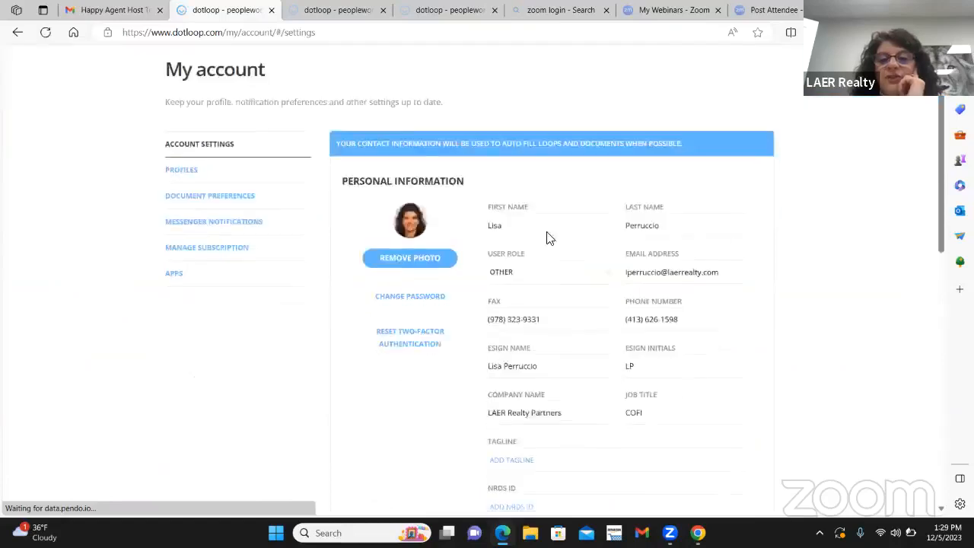
{"action": "scroll", "coordinate": [680, 332], "scroll_direction": "down", "scroll_amount": 3}
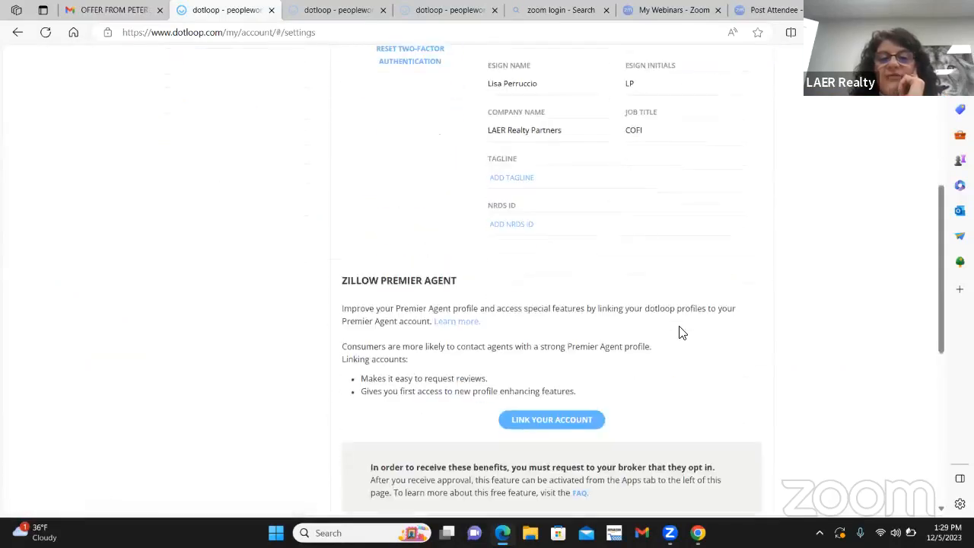
{"action": "scroll", "coordinate": [667, 330], "scroll_direction": "up", "scroll_amount": 3}
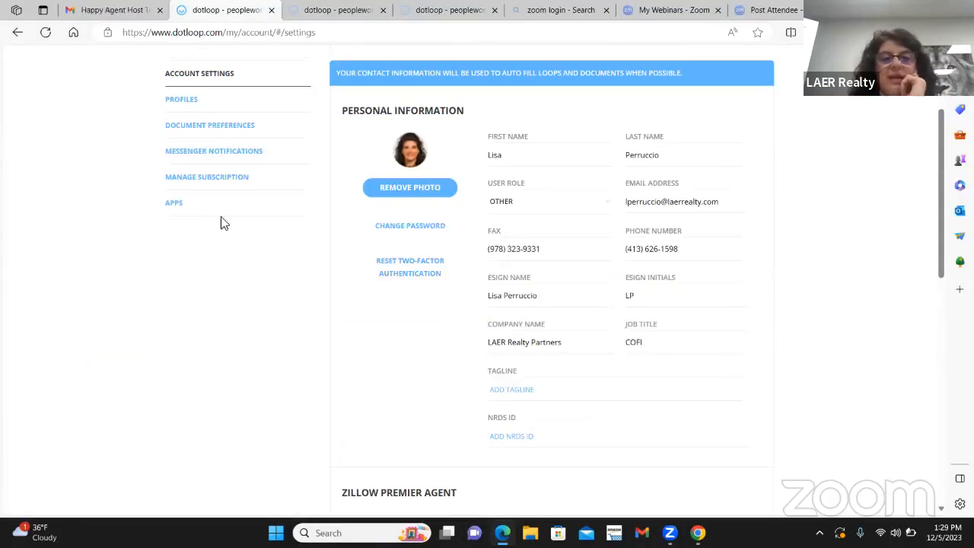
{"action": "scroll", "coordinate": [343, 231], "scroll_direction": "down", "scroll_amount": 1}
{"action": "scroll", "coordinate": [333, 234], "scroll_direction": "up", "scroll_amount": 2}
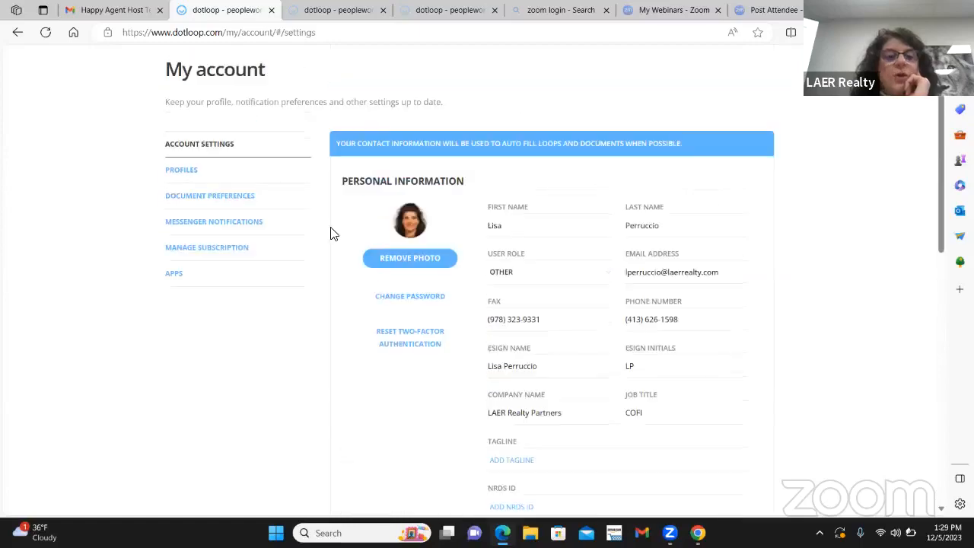
Step: Open the account's profiles and view the Training Profile's agent and profile details, dismissing the low-battery notice
{"action": "left_click", "coordinate": [175, 170]}
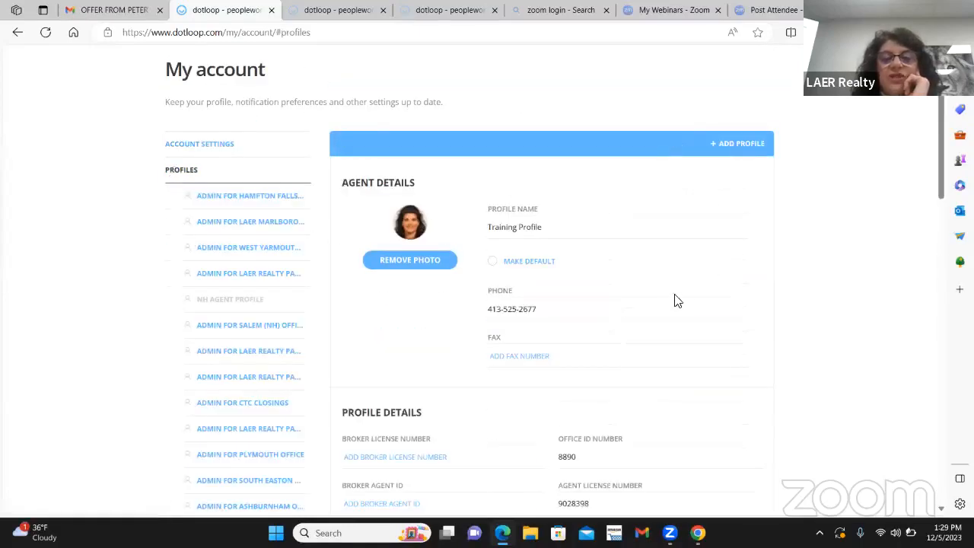
{"action": "scroll", "coordinate": [676, 298], "scroll_direction": "down", "scroll_amount": 2}
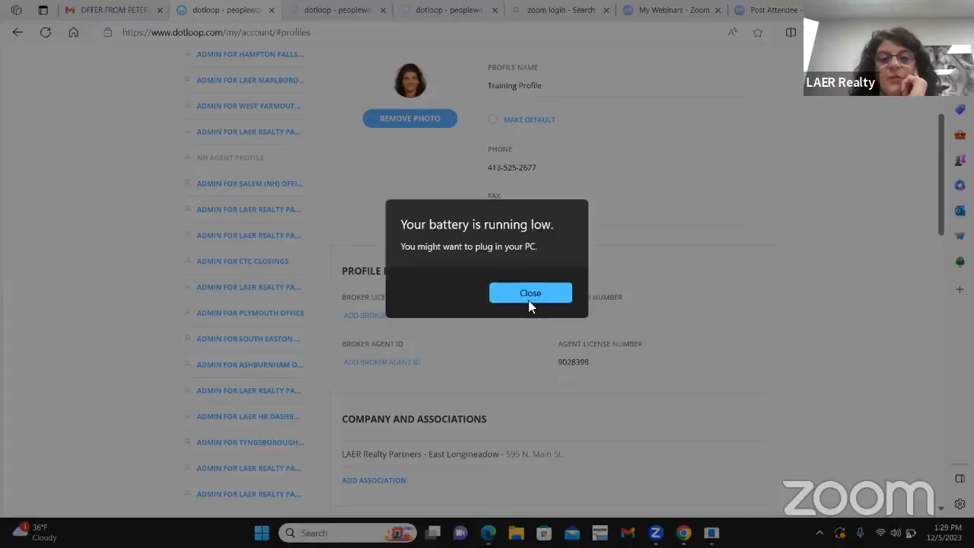
{"action": "left_click", "coordinate": [534, 294]}
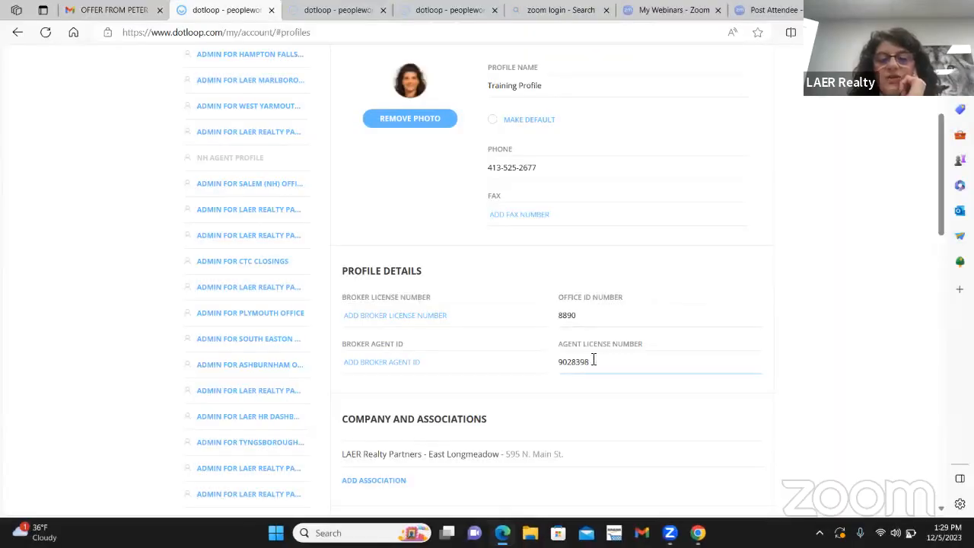